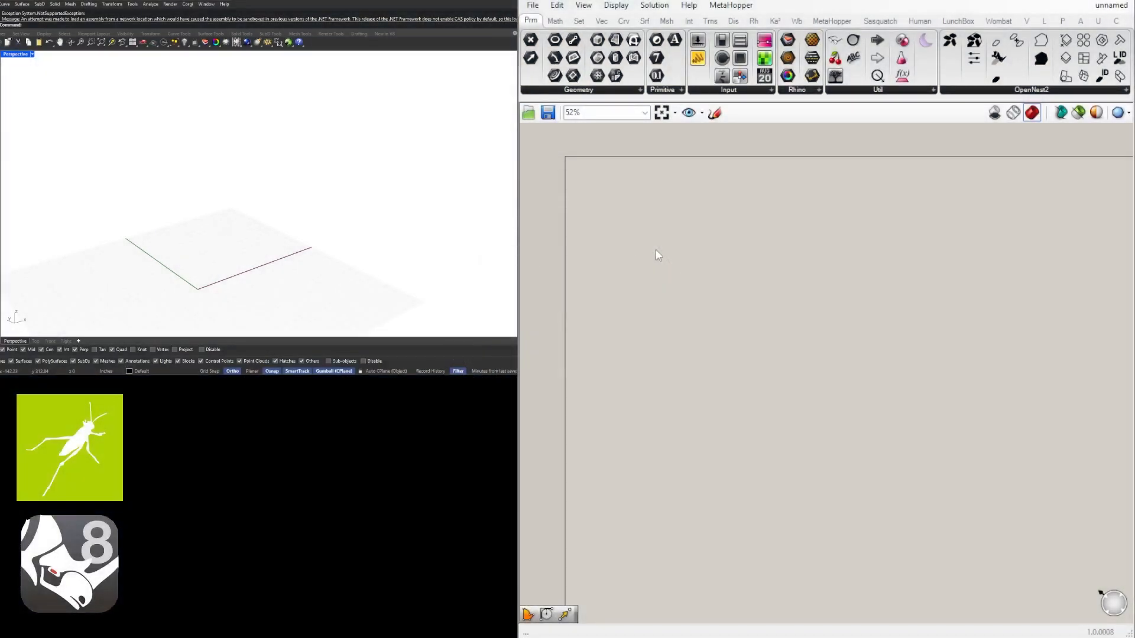
# Add a Plane Surface component to the empty Grasshopper canvas
pyautogui.doubleClick(654, 248)
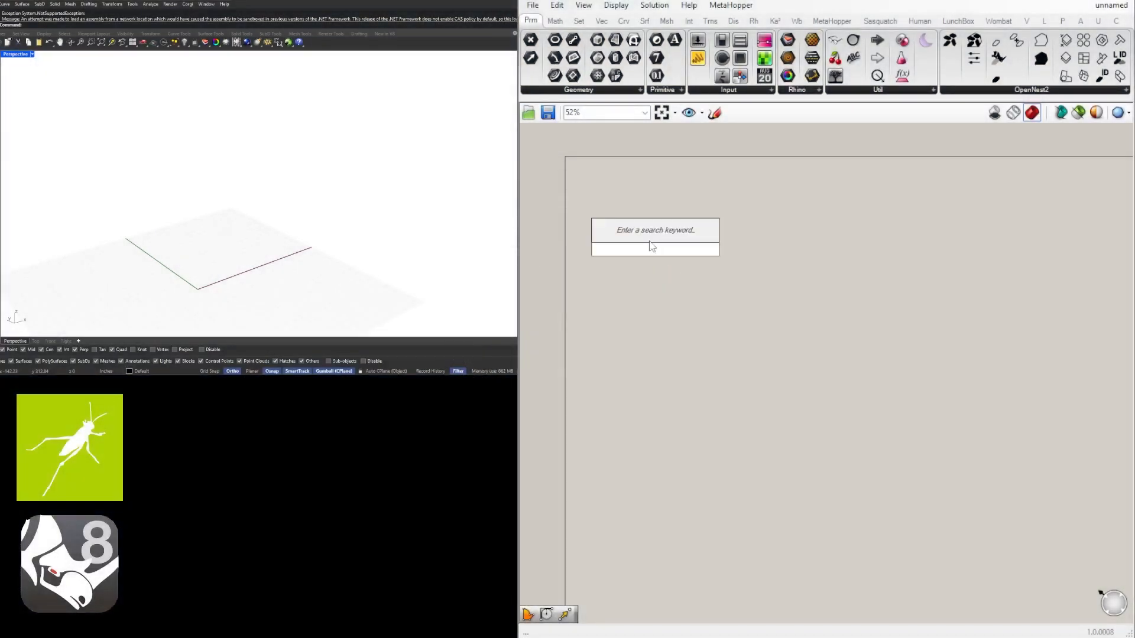
pyautogui.write('plane')
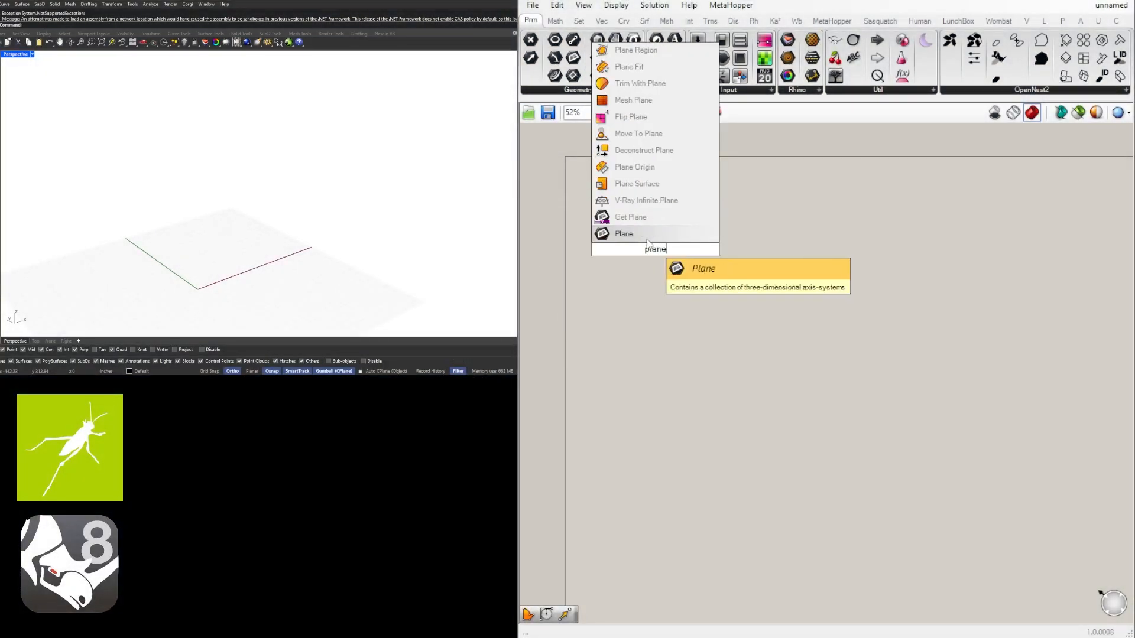
pyautogui.click(636, 184)
pyautogui.moveTo(658, 245); pyautogui.dragTo(735, 224)
pyautogui.scroll(3, 733, 224)
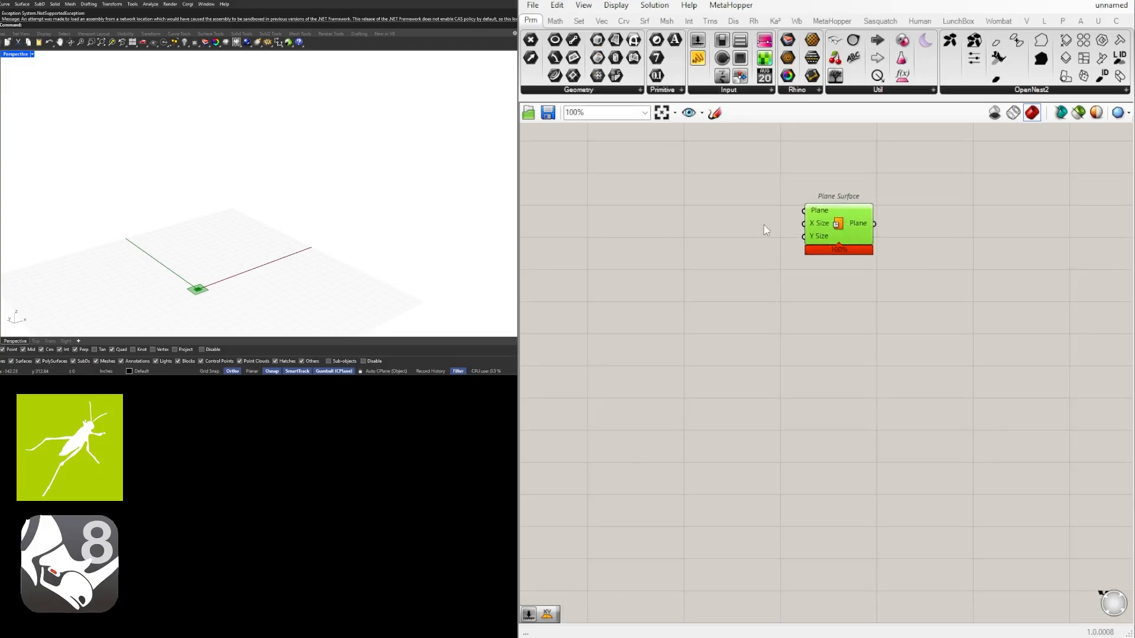
pyautogui.scroll(2, 245, 272)
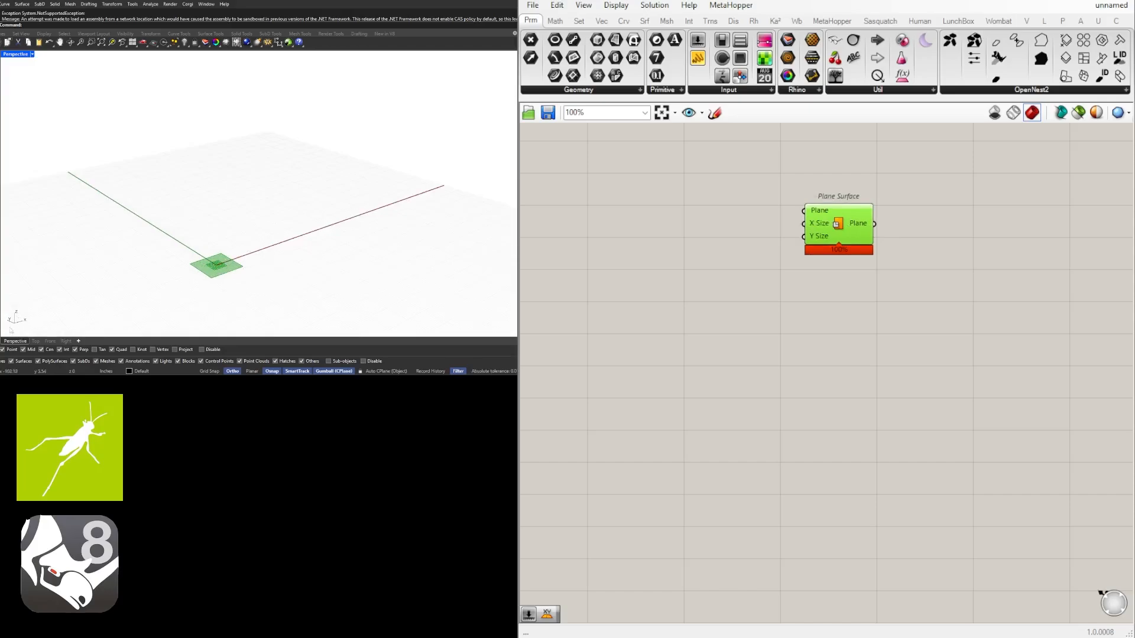
# Add an XZ Plane component and wire its output into the Plane input of Plane Surface
pyautogui.doubleClick(633, 273)
pyautogui.write('xz')
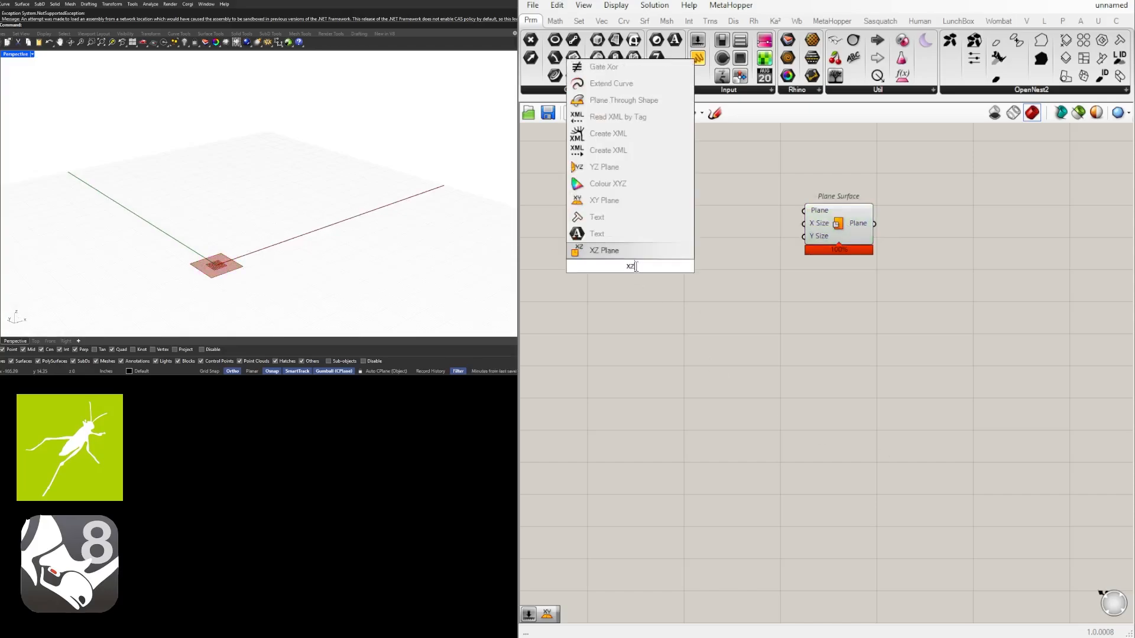
pyautogui.click(632, 255)
pyautogui.moveTo(648, 263); pyautogui.dragTo(741, 214)
pyautogui.moveTo(827, 211); pyautogui.dragTo(836, 246)
pyautogui.click(813, 340)
pyautogui.click(832, 244)
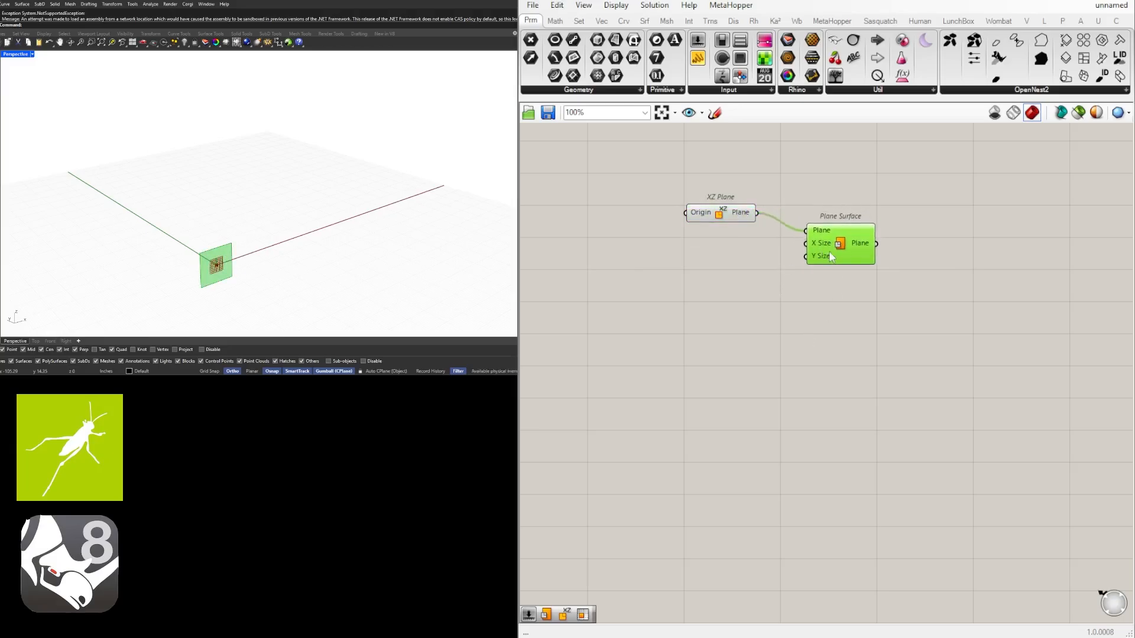
# Feed the X Size and Y Size of Plane Surface from two number sliders set to 240.00
pyautogui.doubleClick(720, 262)
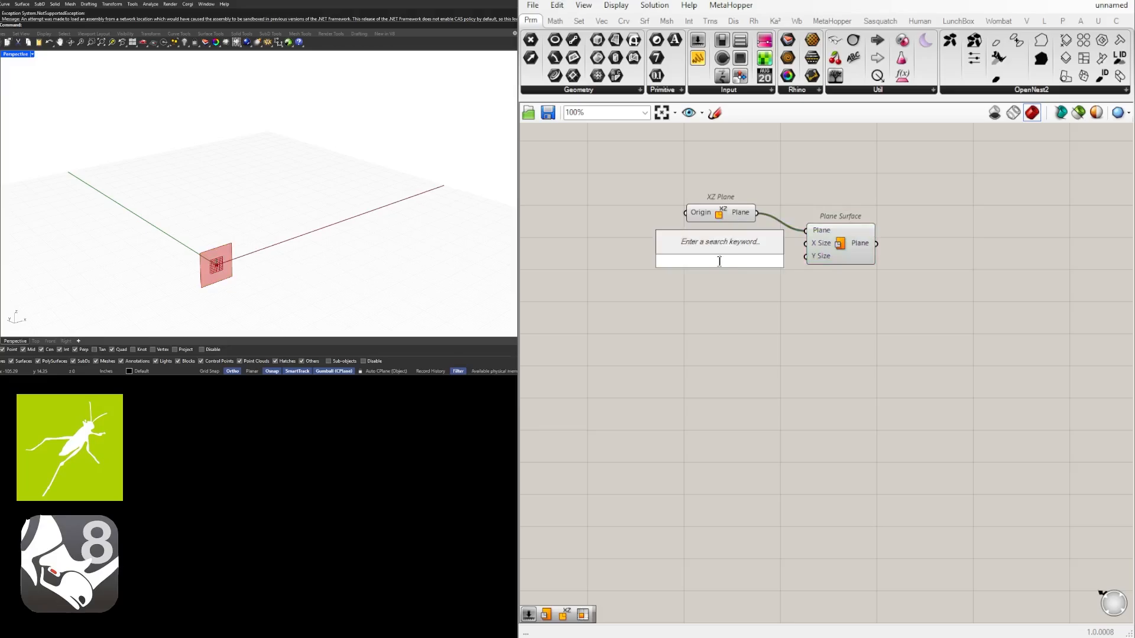
pyautogui.write('5')
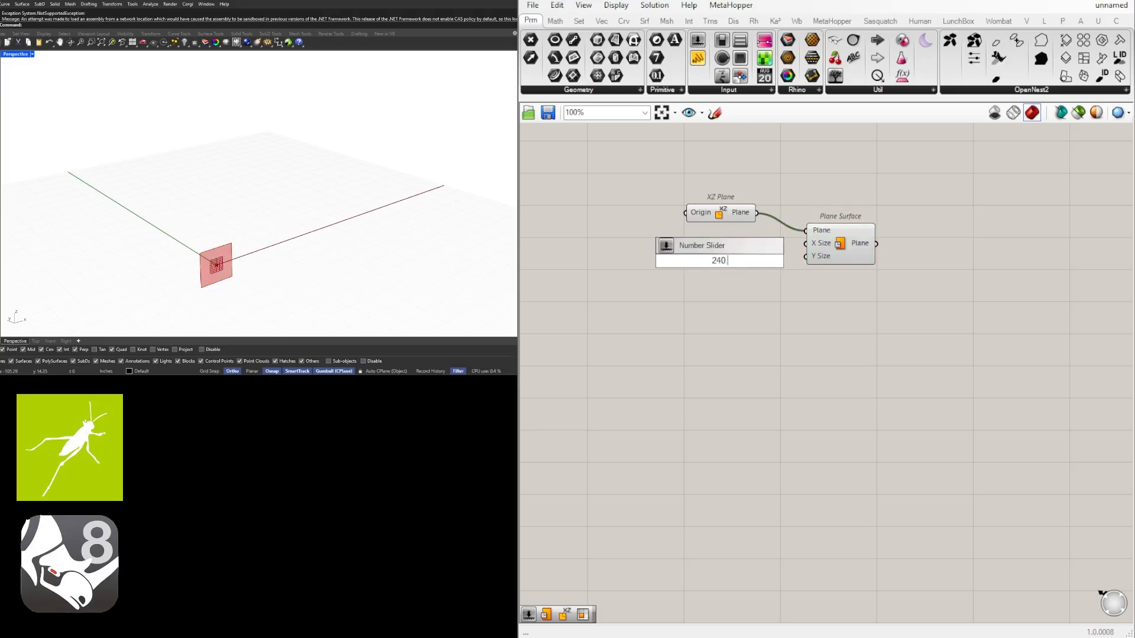
pyautogui.press('Return')
pyautogui.scroll(3, 861, 314)
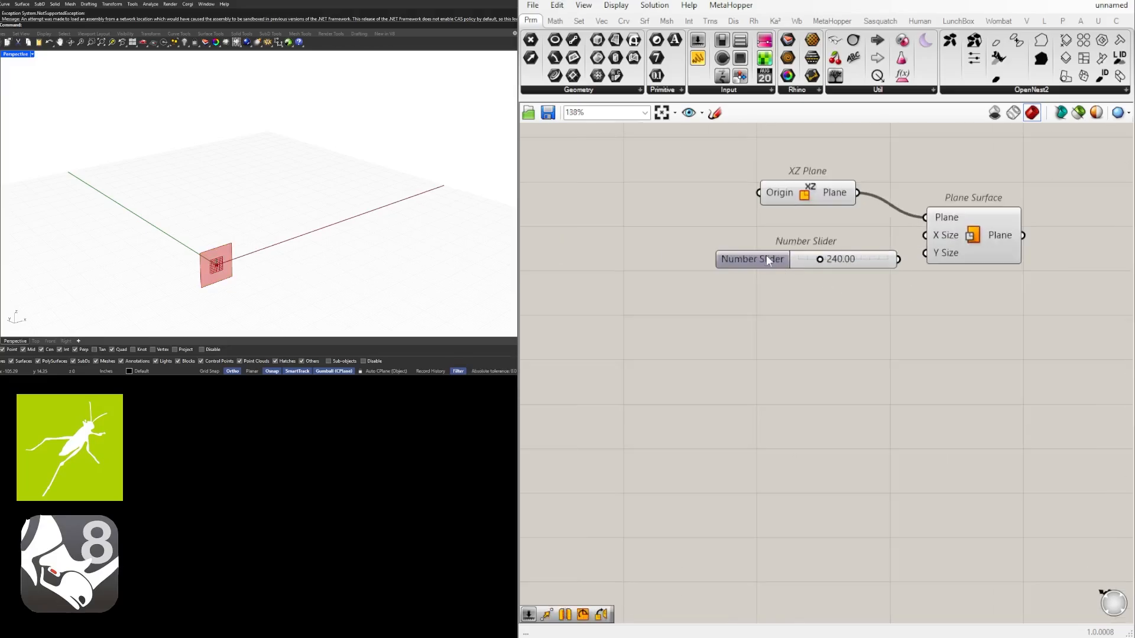
pyautogui.moveTo(767, 260)
pyautogui.mouseDown()
pyautogui.moveTo(746, 237)
pyautogui.moveTo(753, 258)
pyautogui.mouseUp()
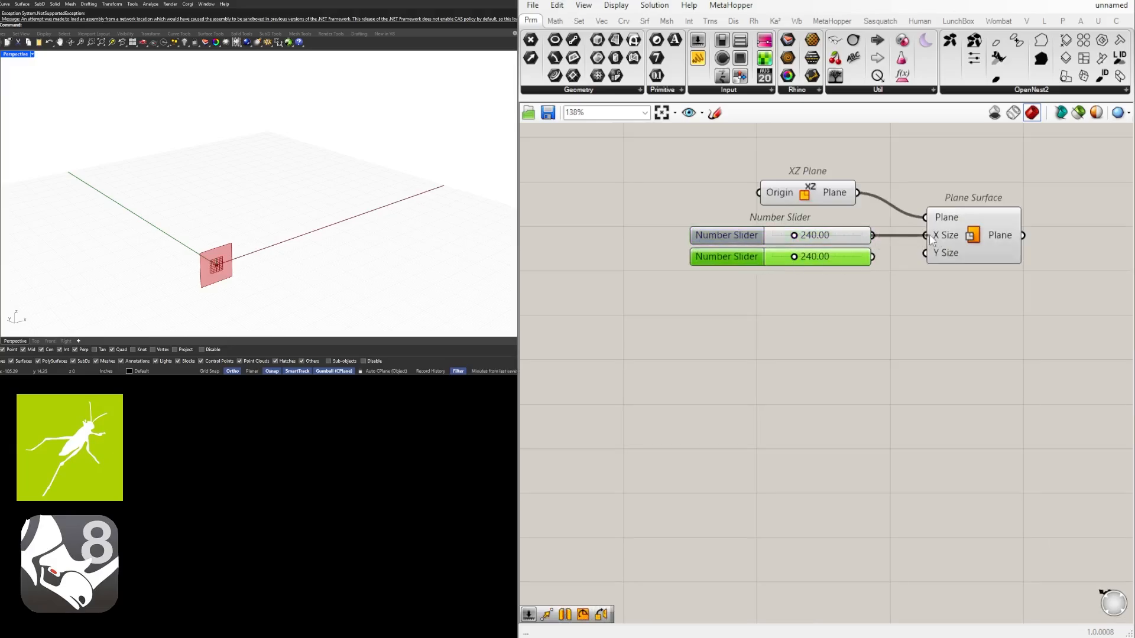
pyautogui.moveTo(872, 257); pyautogui.dragTo(926, 253)
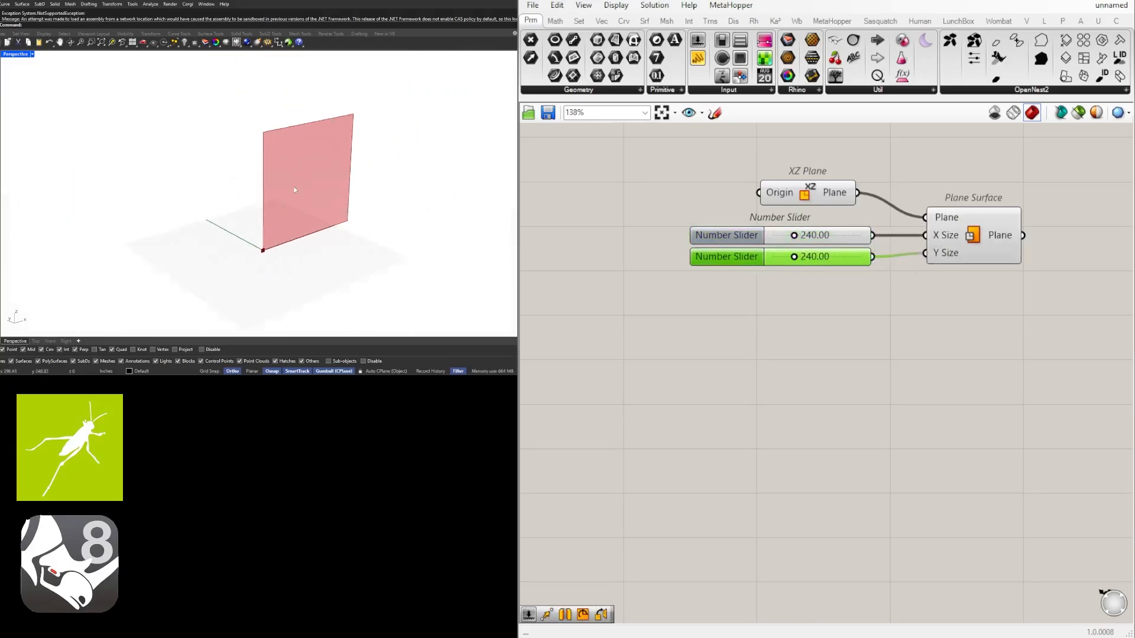
pyautogui.scroll(2, 295, 190)
pyautogui.scroll(-1, 295, 190)
pyautogui.scroll(3, 934, 177)
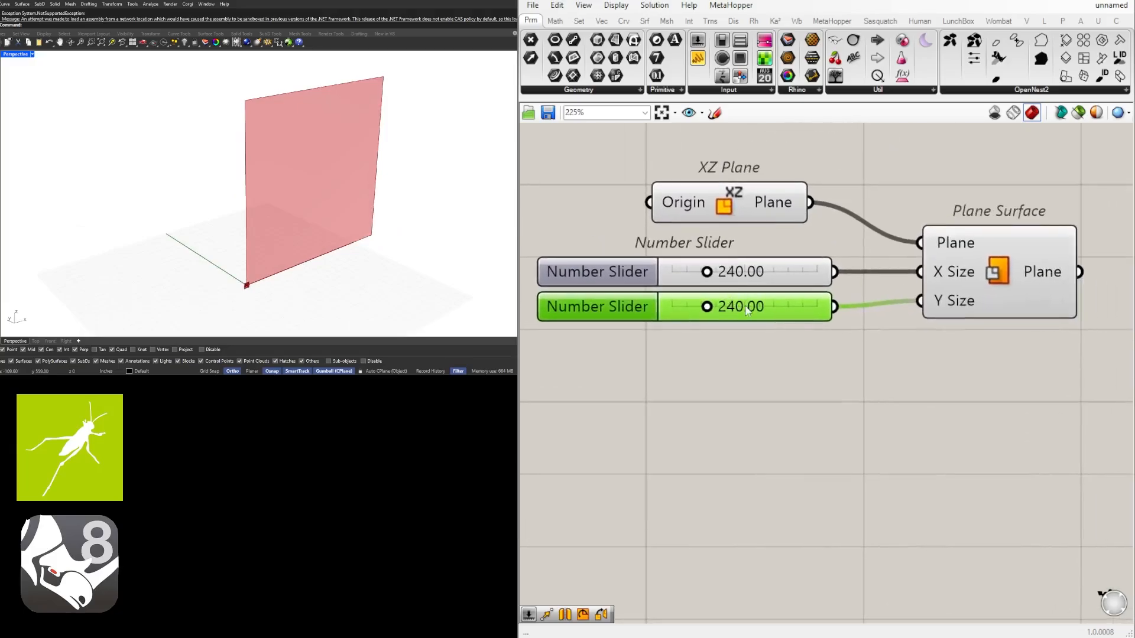
# Move the Plane Surface component a little further away from its two size sliders
pyautogui.moveTo(720, 275); pyautogui.dragTo(720, 275)
pyautogui.scroll(-4, 722, 276)
pyautogui.moveTo(903, 324); pyautogui.dragTo(830, 343, button='right')
pyautogui.moveTo(799, 300); pyautogui.dragTo(822, 300)
pyautogui.click(981, 330)
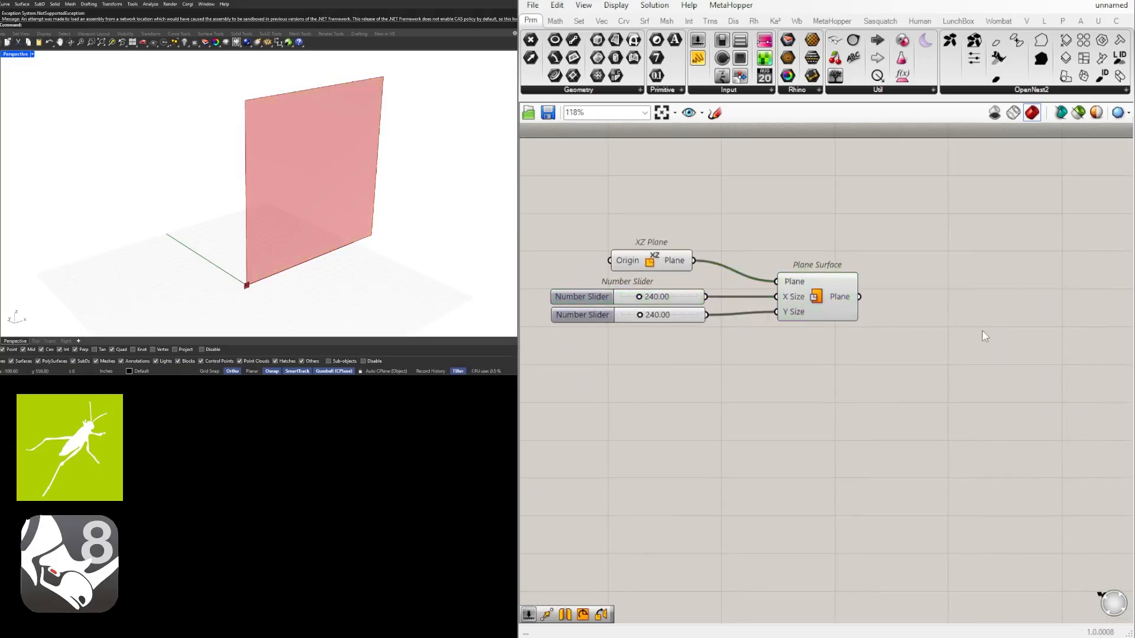
# Add a Divide Surface component and wire the Plane Surface output into its Surface input
pyautogui.moveTo(978, 330); pyautogui.dragTo(921, 336, button='right')
pyautogui.doubleClick(932, 342)
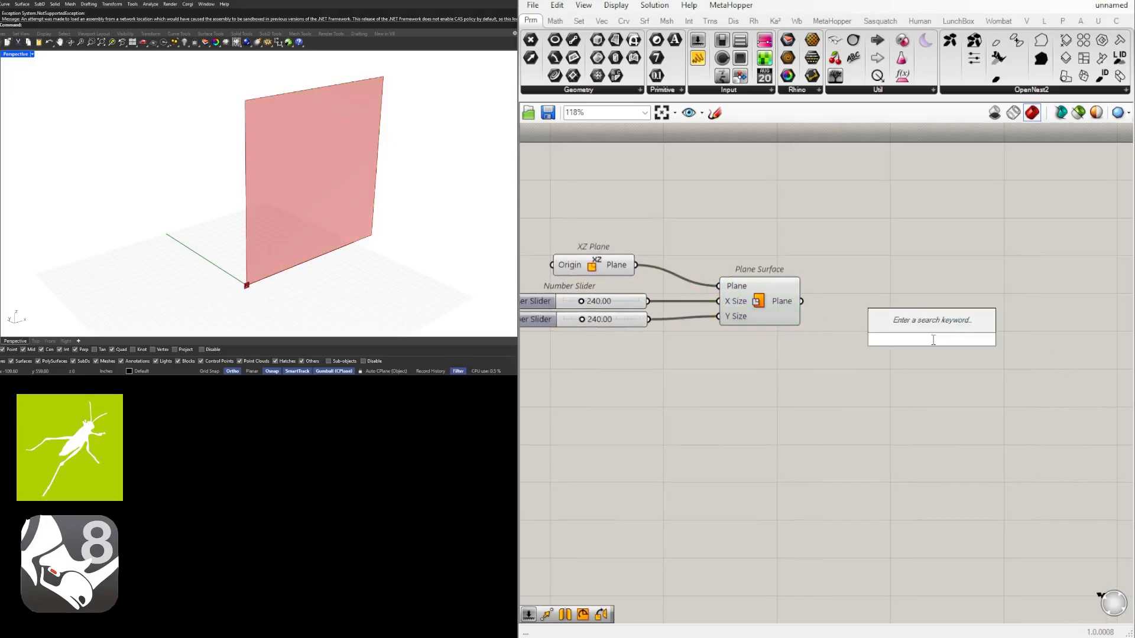
pyautogui.write('divi')
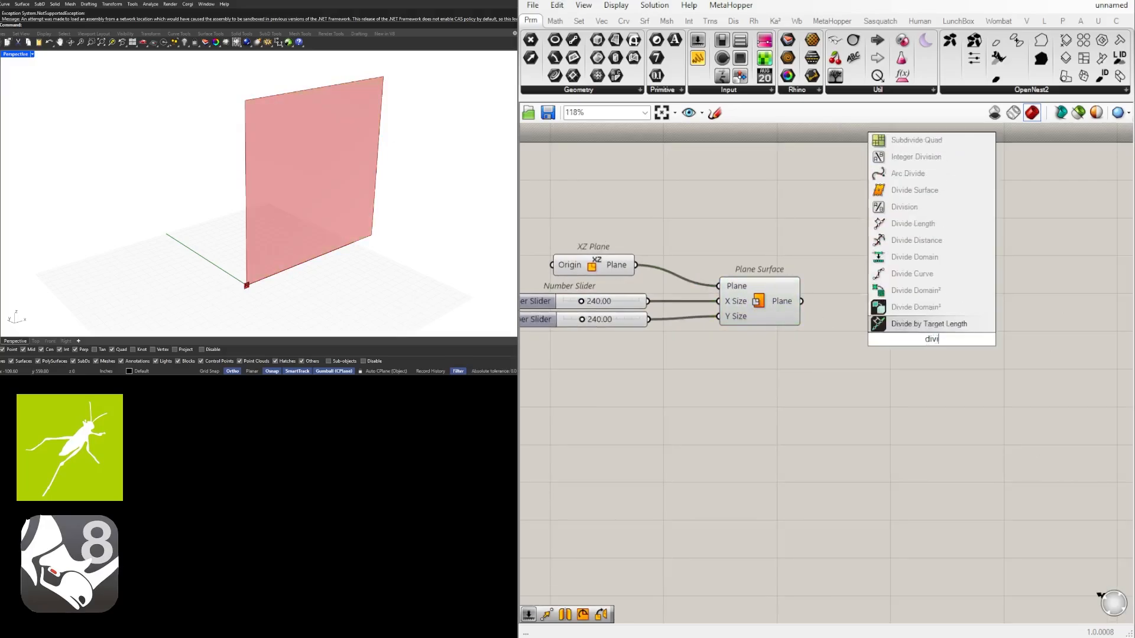
pyautogui.click(920, 190)
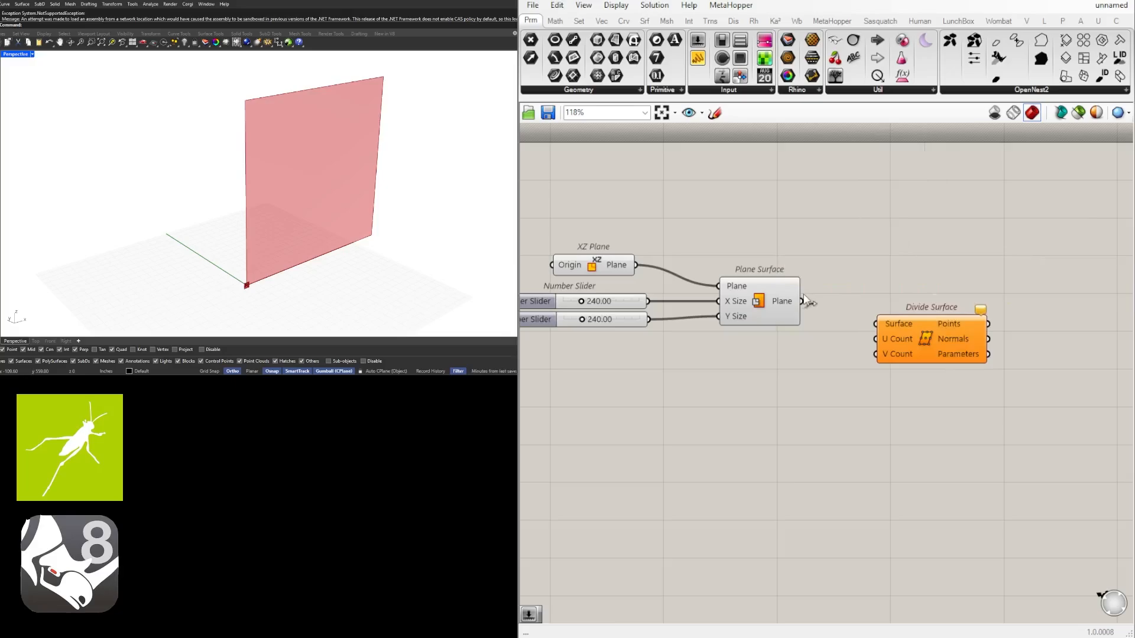
pyautogui.moveTo(803, 301); pyautogui.dragTo(920, 364)
pyautogui.click(974, 389)
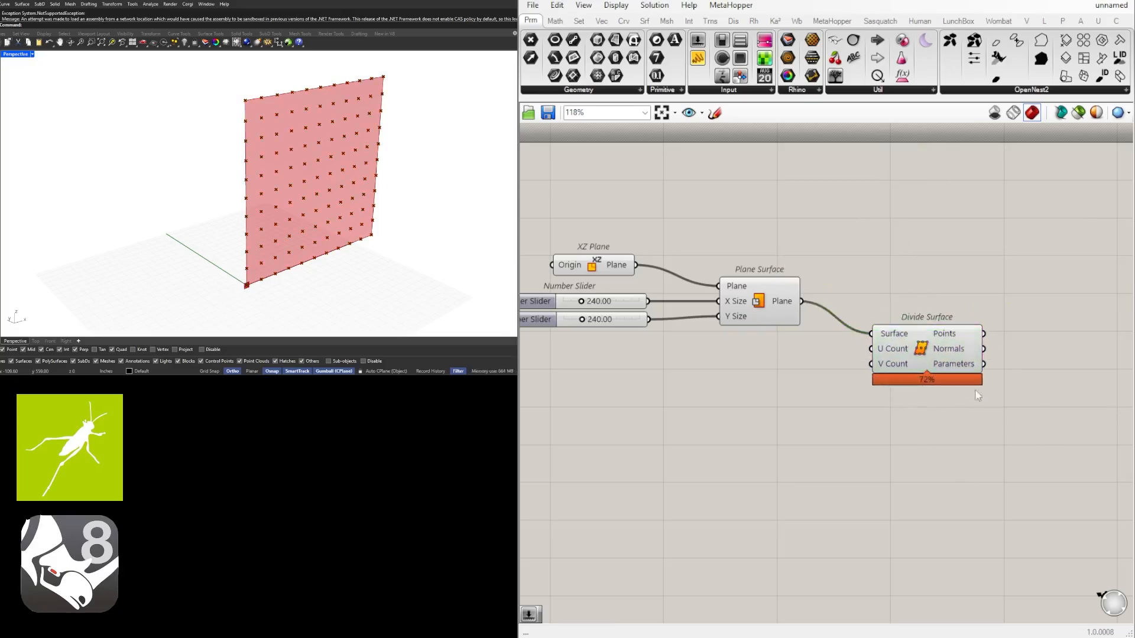
# Feed the U Count and V Count of Divide Surface from two integer sliders with minimum 3 and value 10
pyautogui.doubleClick(799, 365)
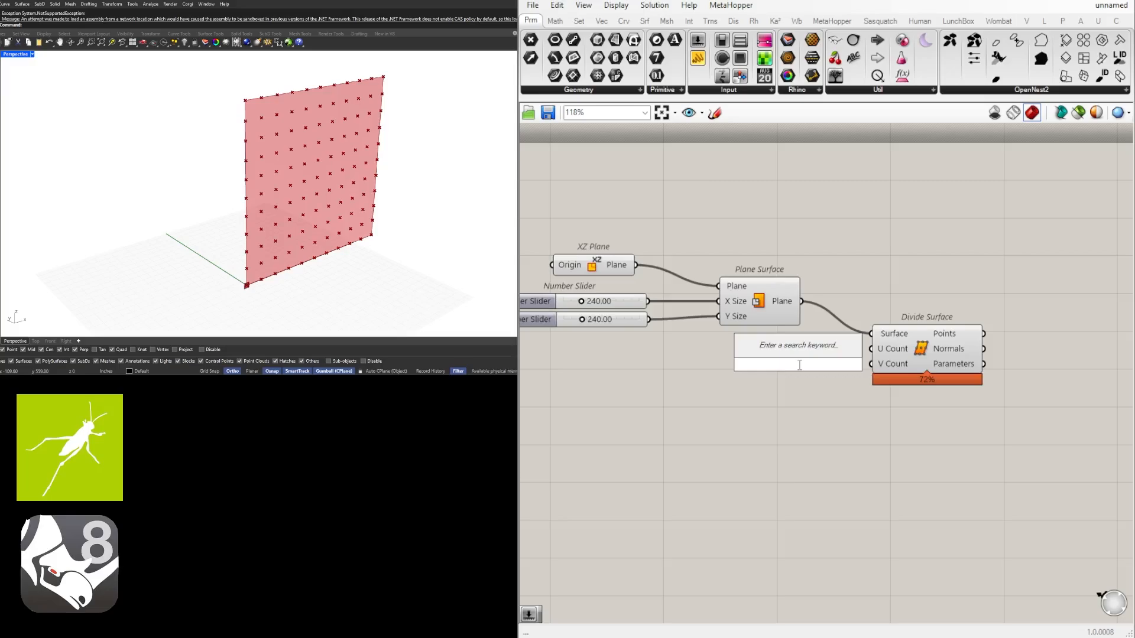
pyautogui.write('3<10<20')
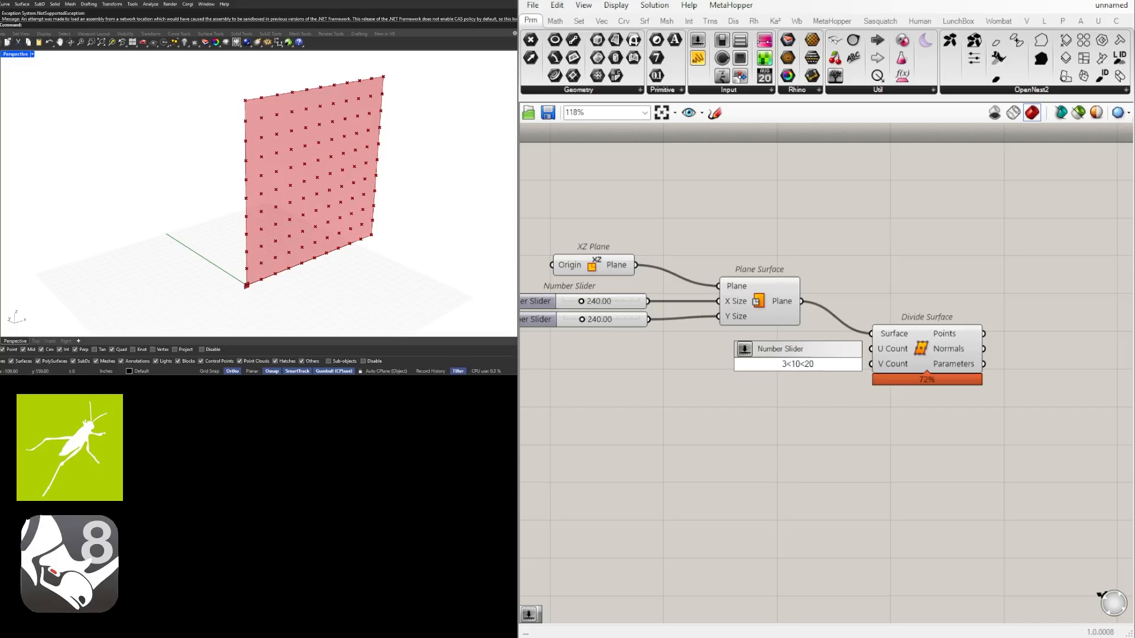
pyautogui.press('Return')
pyautogui.scroll(3, 792, 363)
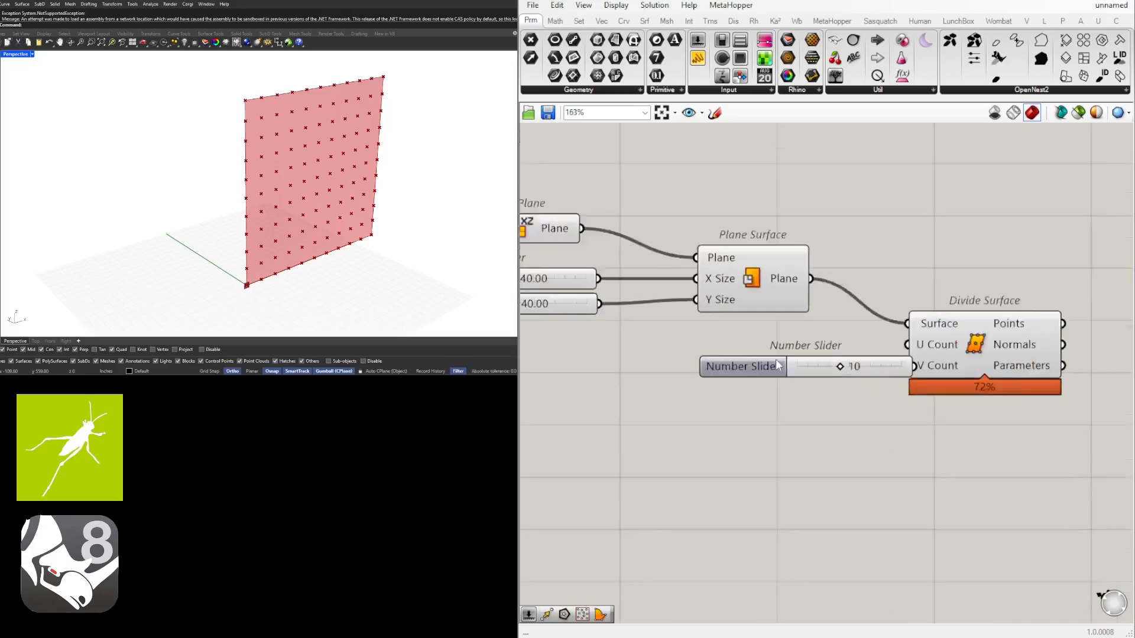
pyautogui.click(716, 348)
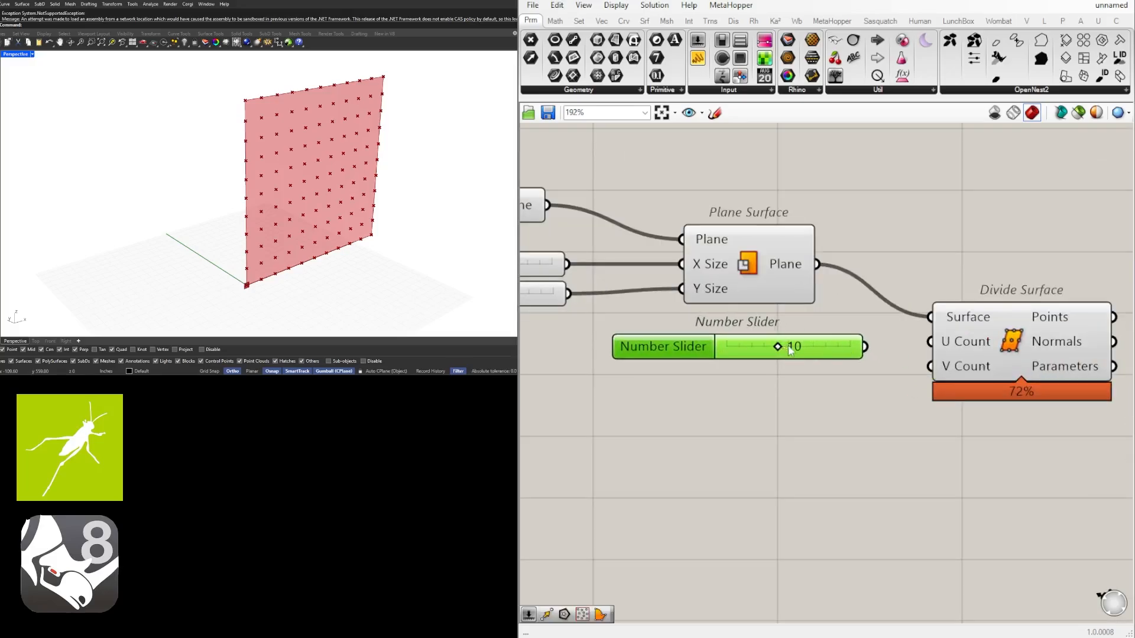
pyautogui.keyDown('alt'); pyautogui.moveTo(689, 339); pyautogui.dragTo(690, 371); pyautogui.keyUp('alt')
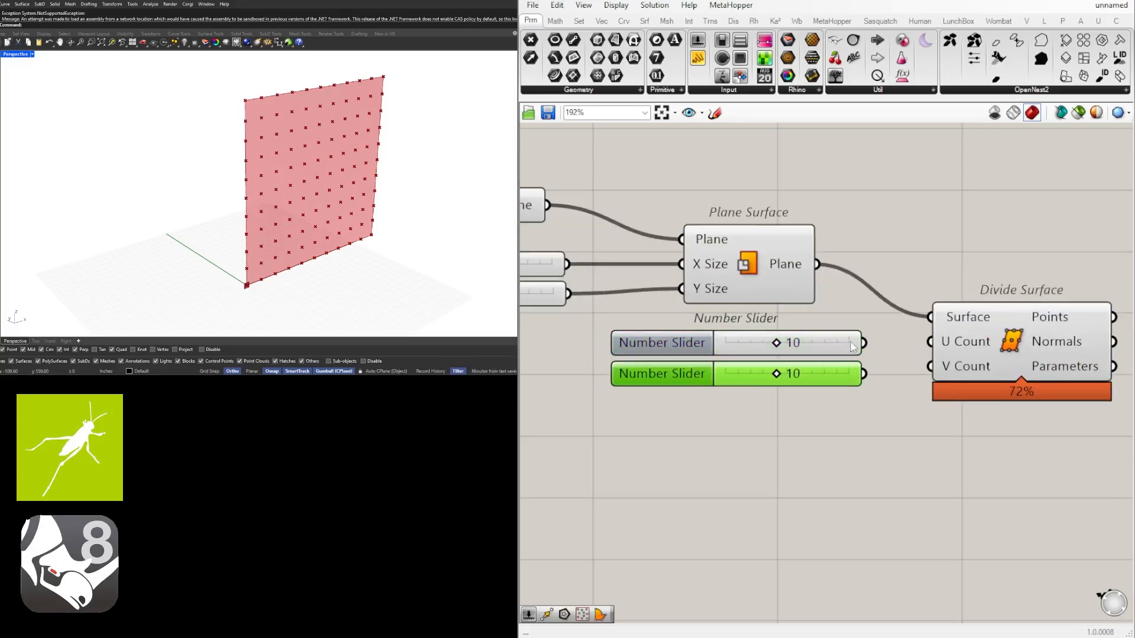
pyautogui.moveTo(864, 342); pyautogui.dragTo(930, 342)
pyautogui.moveTo(864, 373); pyautogui.dragTo(928, 370)
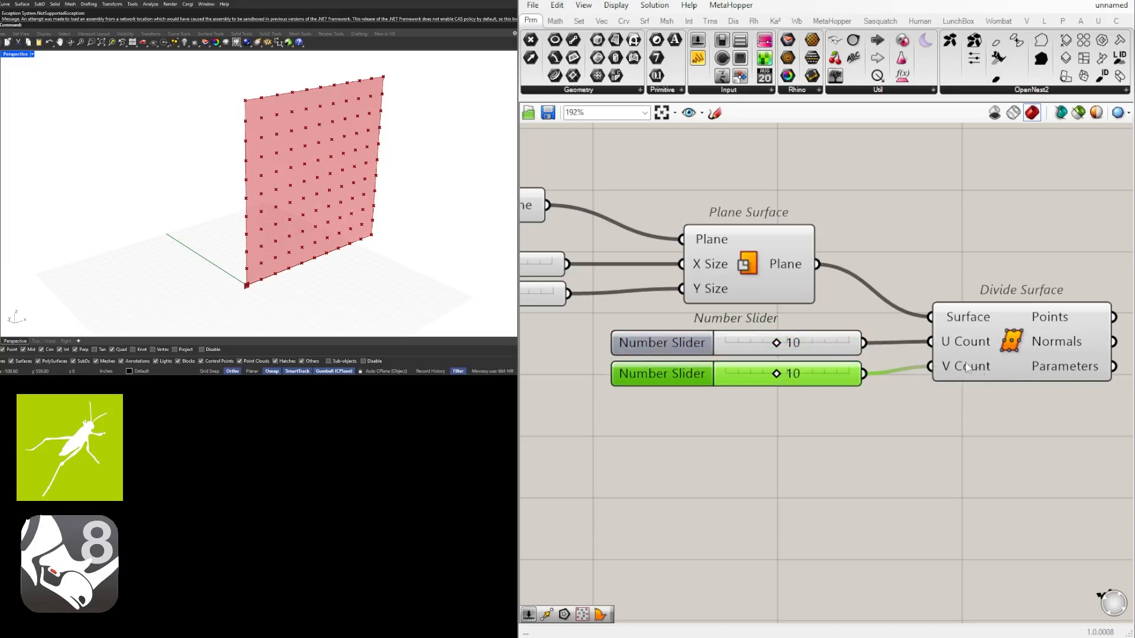
# Set both the U Count and V Count sliders of Divide Surface to 5
pyautogui.scroll(4, 778, 338)
pyautogui.moveTo(793, 347); pyautogui.dragTo(756, 349)
pyautogui.doubleClick(794, 350)
pyautogui.write('5')
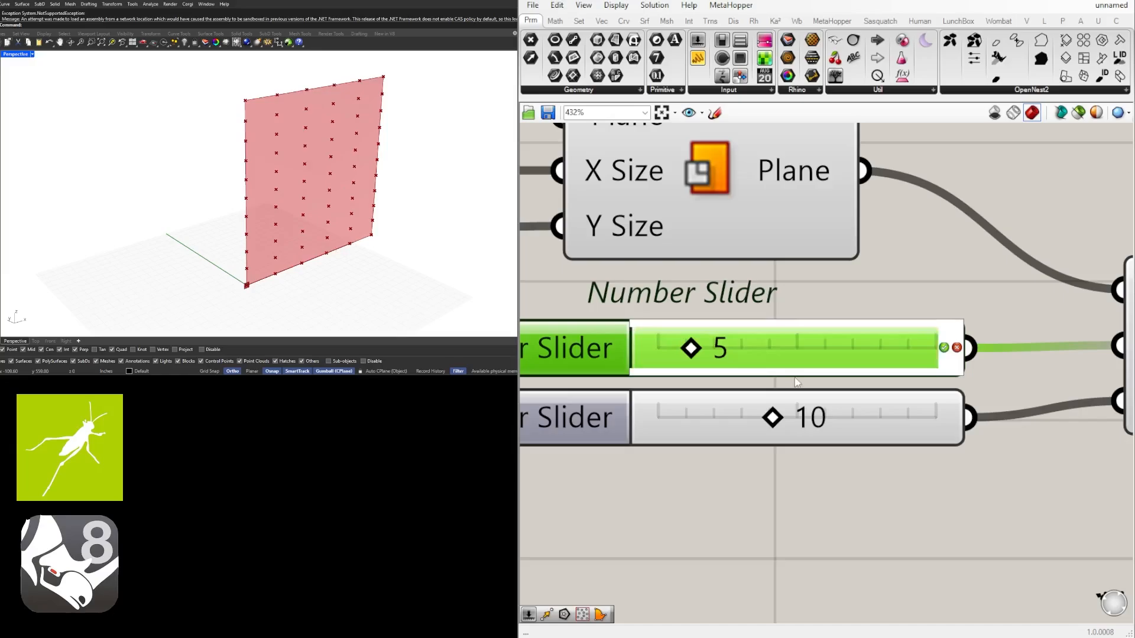
pyautogui.press('Return')
pyautogui.click(804, 419)
pyautogui.scroll(-5, 819, 342)
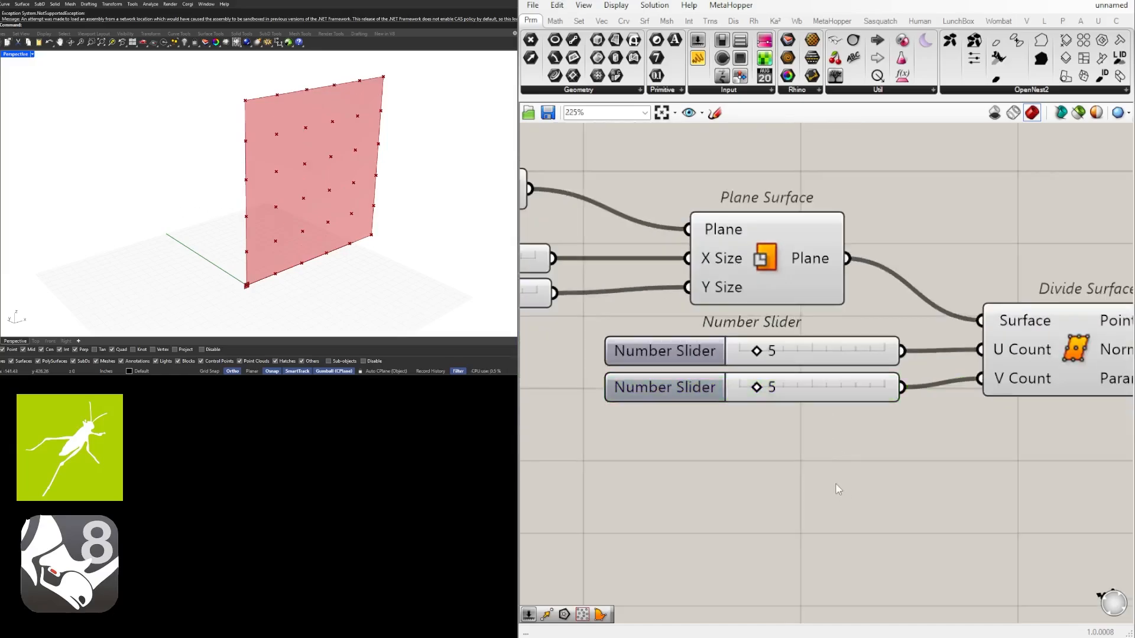
# Shift Divide Surface together with its two count sliders further away from the Plane Surface component
pyautogui.click(909, 381)
pyautogui.moveTo(1001, 464); pyautogui.dragTo(706, 370)
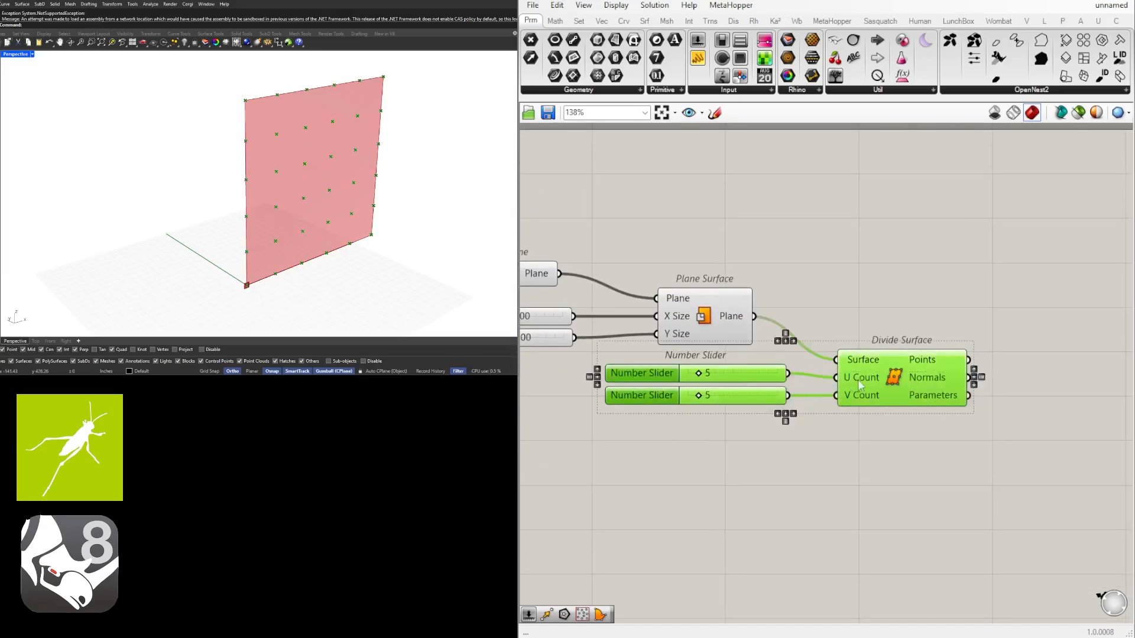
pyautogui.moveTo(896, 376); pyautogui.dragTo(899, 386)
pyautogui.click(764, 514)
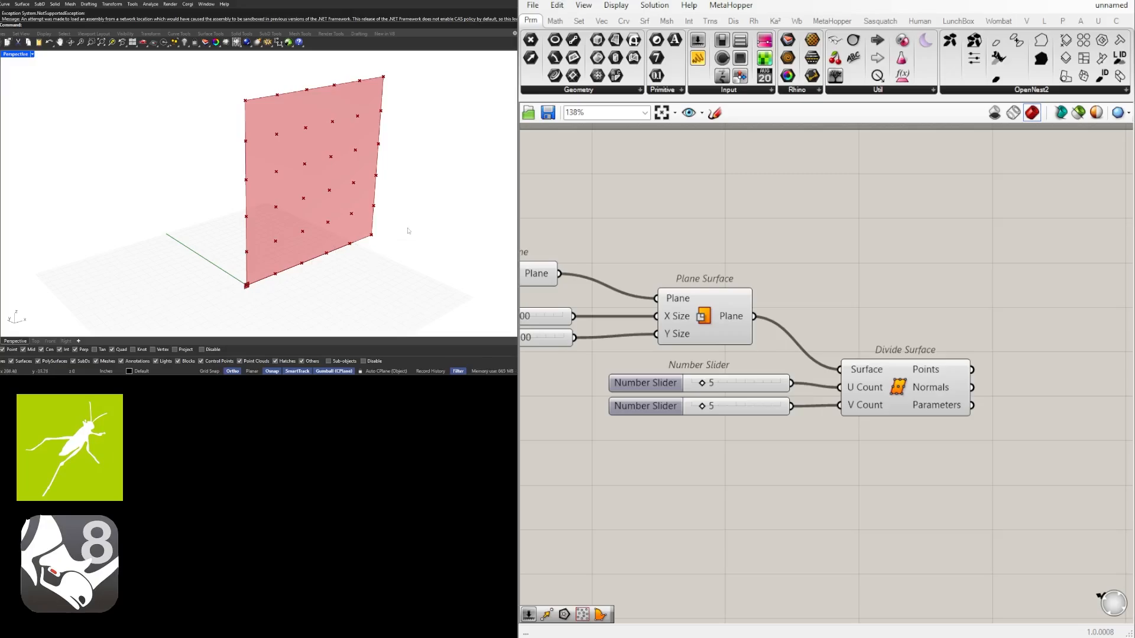
pyautogui.scroll(-4, 779, 234)
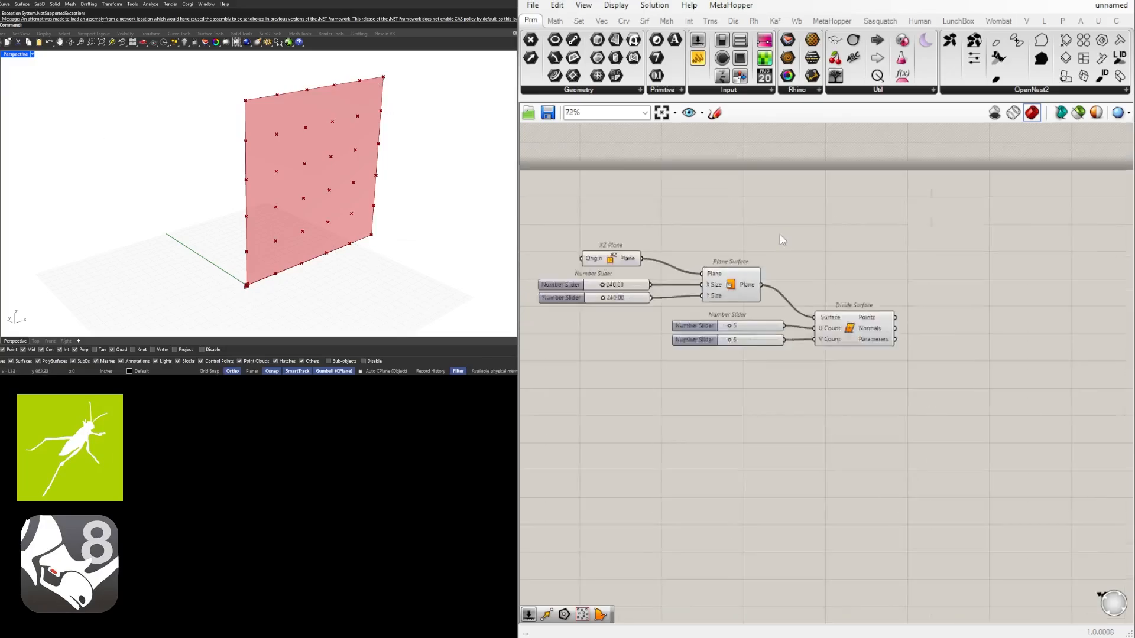
pyautogui.click(662, 329)
pyautogui.scroll(2, 814, 390)
pyautogui.moveTo(861, 414); pyautogui.dragTo(651, 339)
pyautogui.moveTo(767, 368); pyautogui.dragTo(788, 383)
pyautogui.click(880, 374)
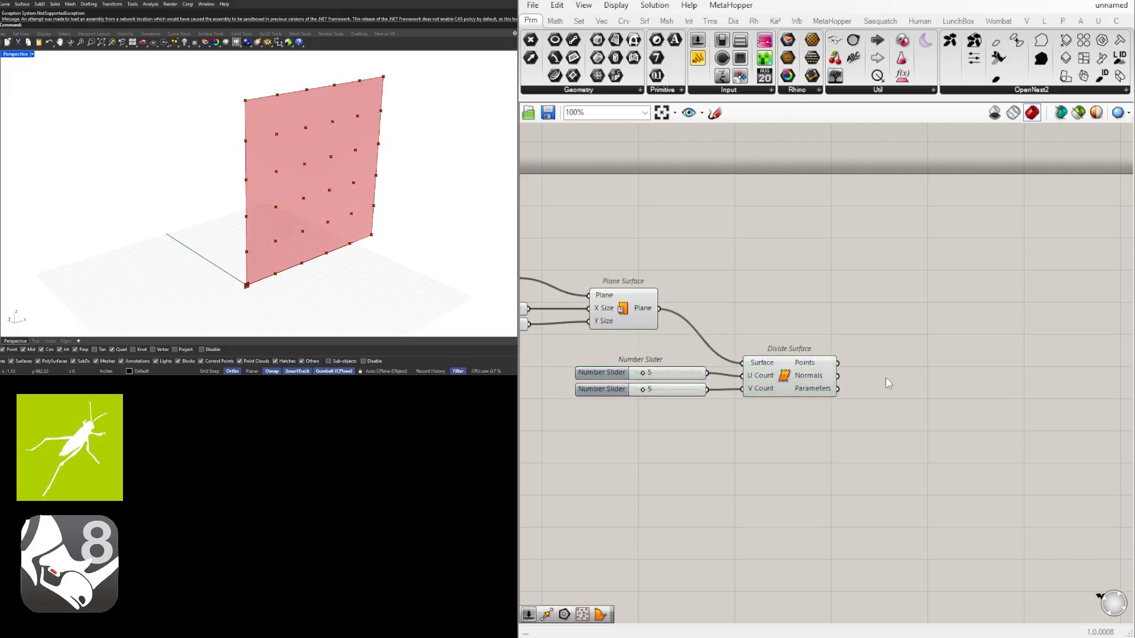
# Add a Move component and wire the Divide Surface Points output into its Geometry input
pyautogui.doubleClick(888, 386)
pyautogui.write('move')
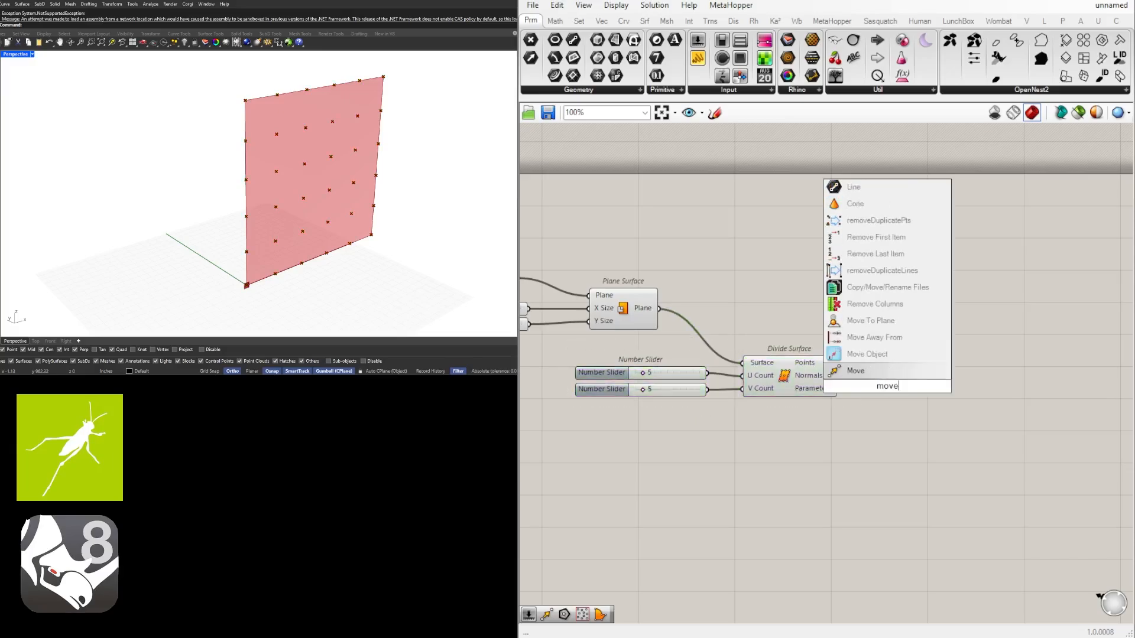
pyautogui.click(856, 371)
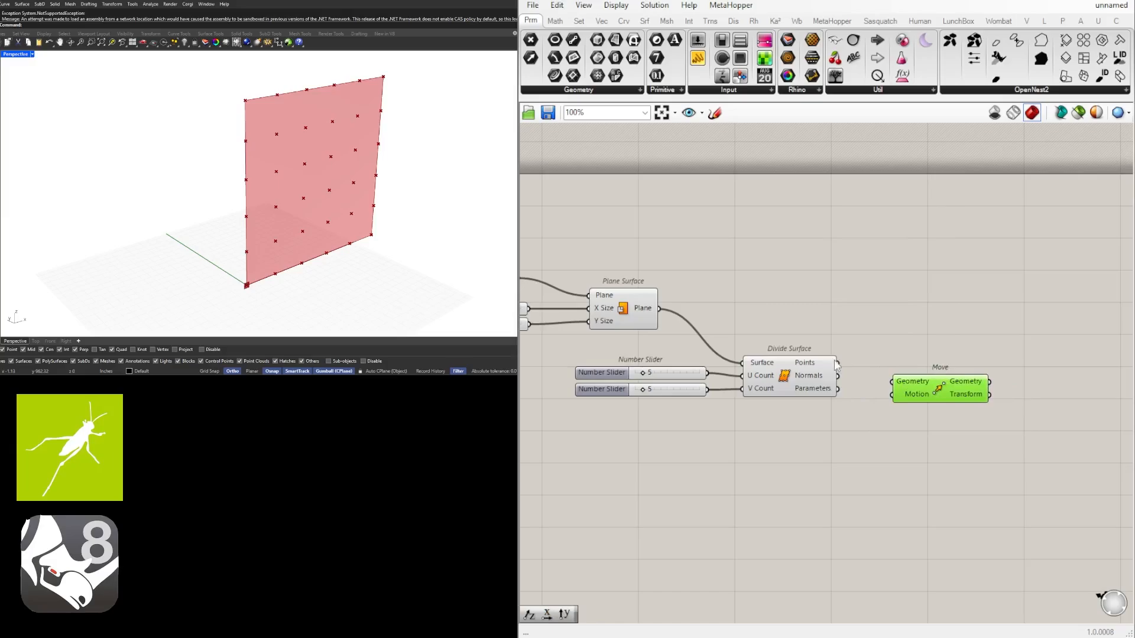
pyautogui.moveTo(901, 387); pyautogui.dragTo(907, 404)
# Add a Unit Y vector component below Divide Surface and shift the Move component away from it to make room
pyautogui.doubleClick(828, 425)
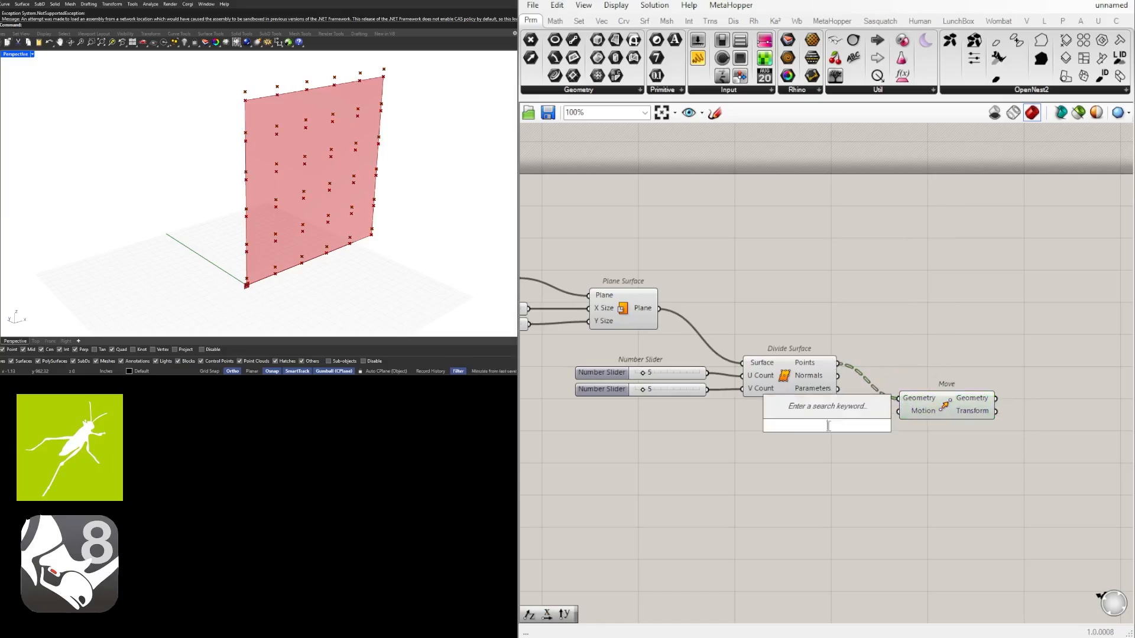
pyautogui.write('y')
pyautogui.click(795, 409)
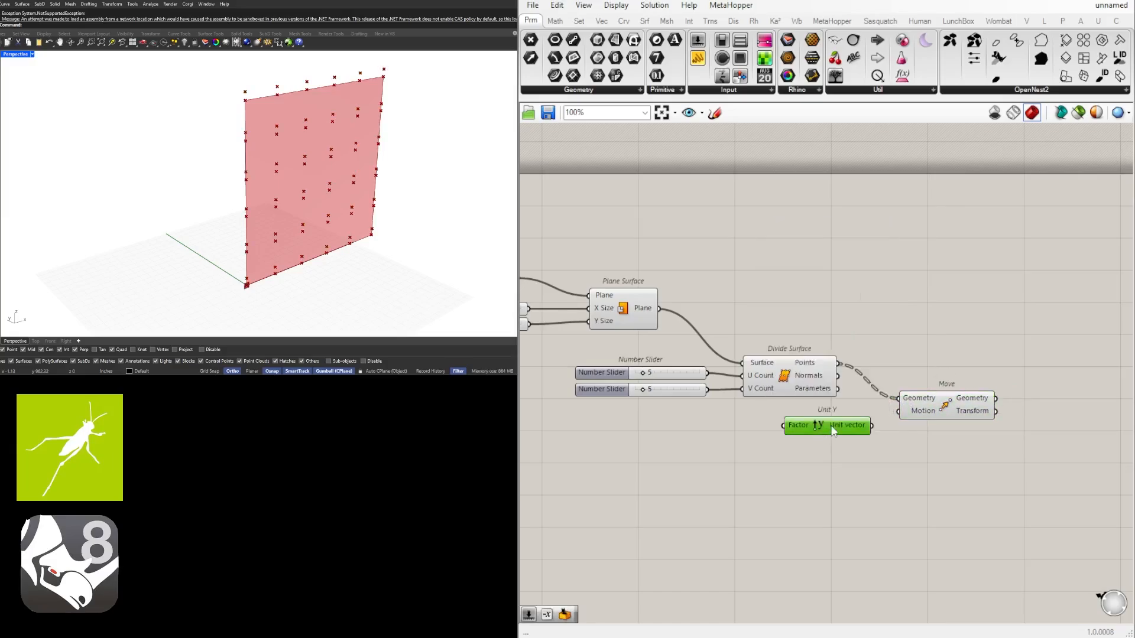
pyautogui.moveTo(934, 413); pyautogui.dragTo(996, 409)
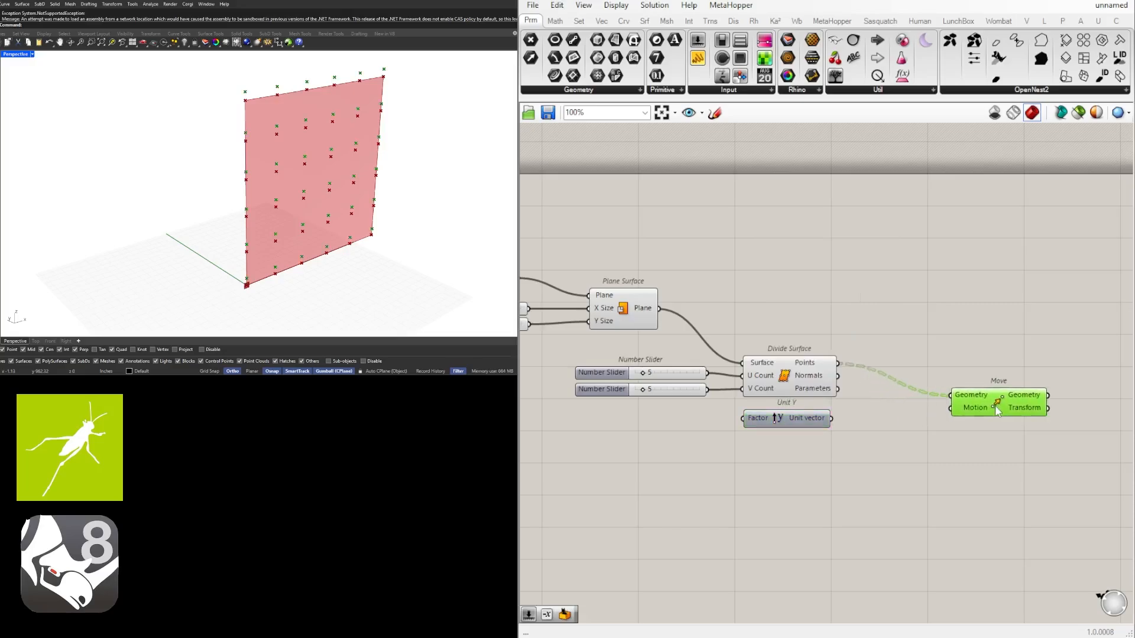
pyautogui.moveTo(8, 330); pyautogui.dragTo(19, 315, button='right')
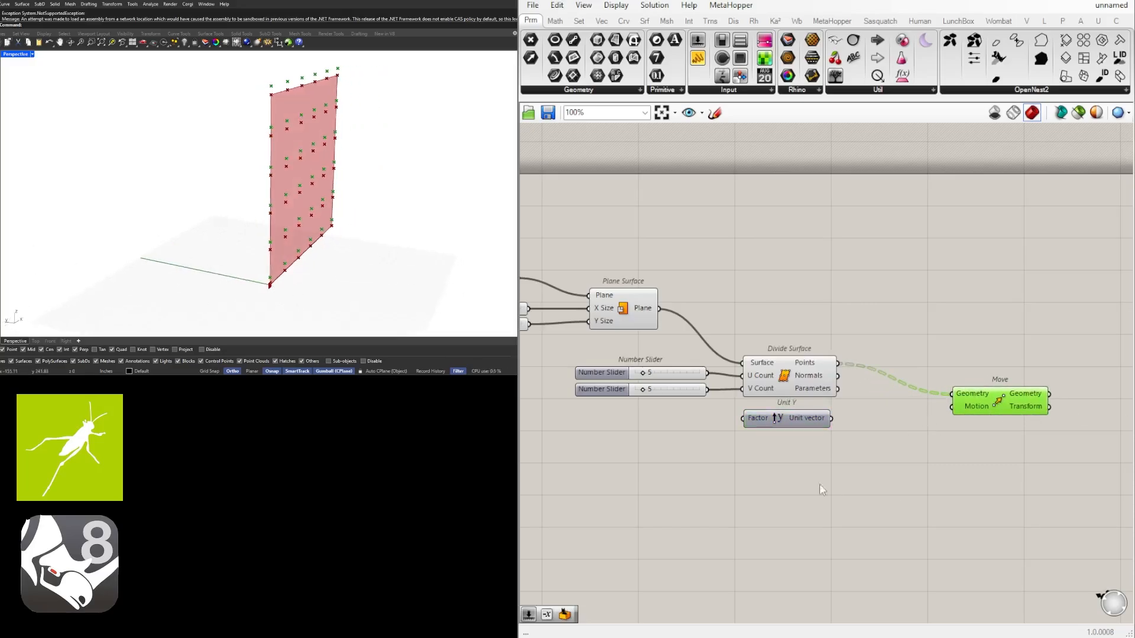
# Add a Negative component beside Unit Y and wire it between the Unit vector output and the Move component's Motion input
pyautogui.doubleClick(897, 433)
pyautogui.write('neg')
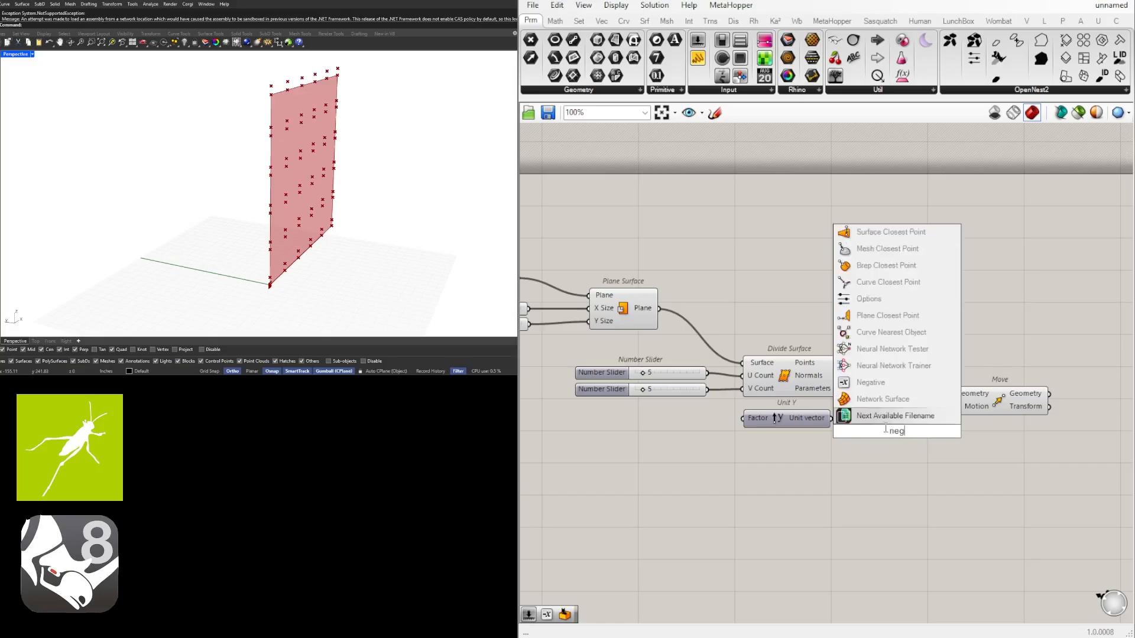
pyautogui.click(897, 416)
pyautogui.moveTo(891, 437); pyautogui.dragTo(880, 423)
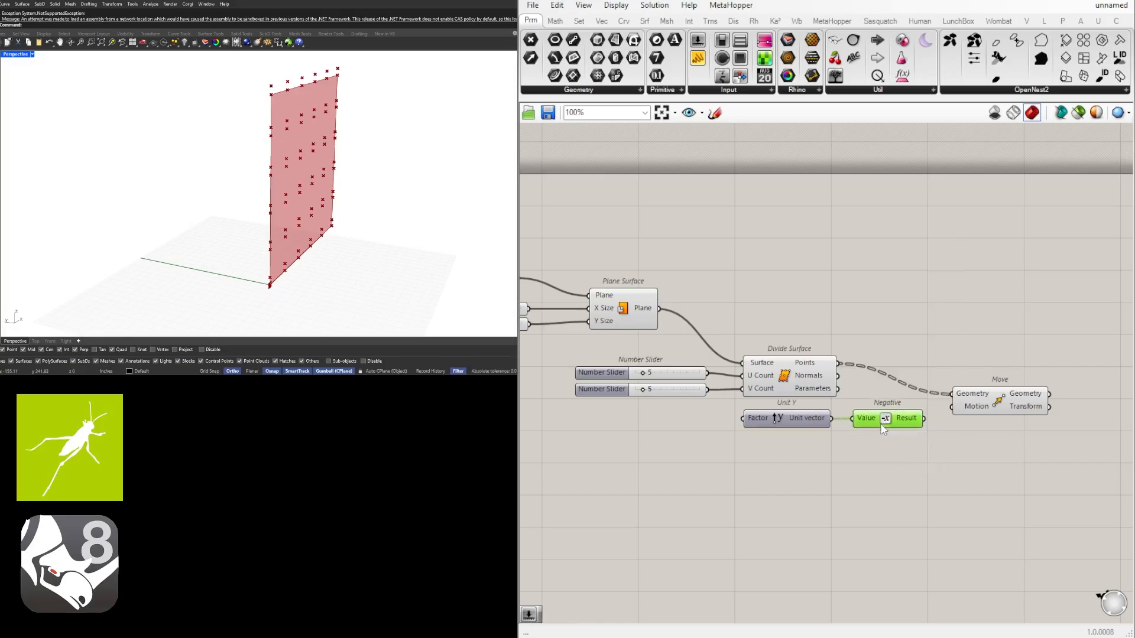
pyautogui.moveTo(1086, 468); pyautogui.dragTo(1010, 450, button='right')
# Shift the Unit Y, Negative and Move components together further away from Divide Surface
pyautogui.moveTo(1018, 465); pyautogui.dragTo(812, 383)
pyautogui.keyDown('shift'); pyautogui.click(718, 408); pyautogui.keyUp('shift')
pyautogui.moveTo(718, 408); pyautogui.dragTo(912, 408)
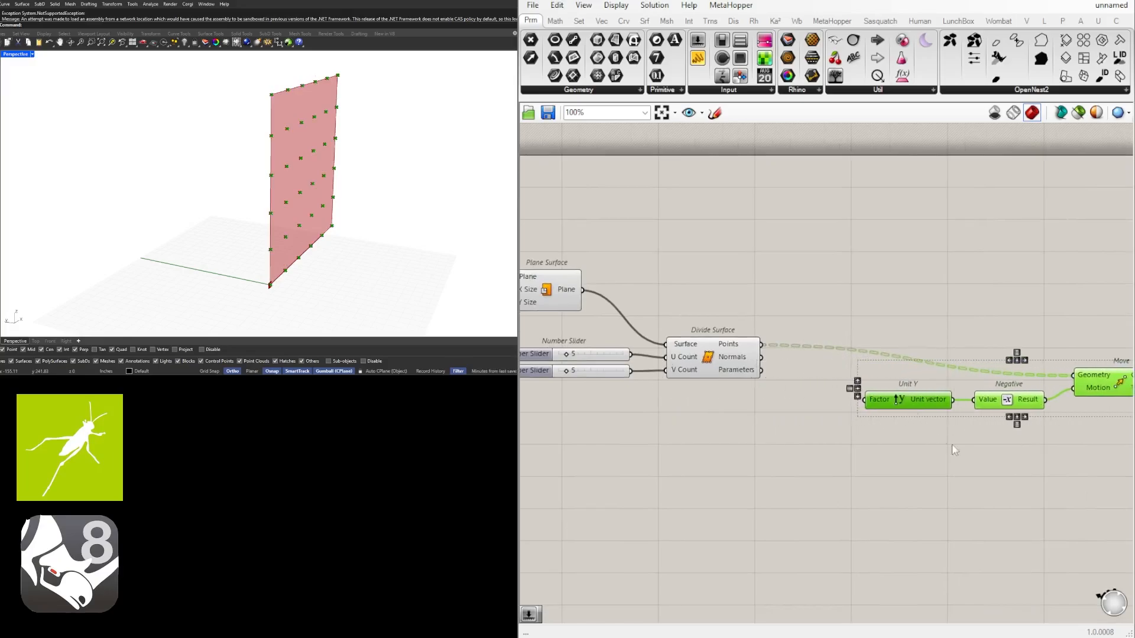
pyautogui.moveTo(1098, 446); pyautogui.dragTo(913, 455, button='right')
pyautogui.moveTo(933, 387); pyautogui.dragTo(1019, 360)
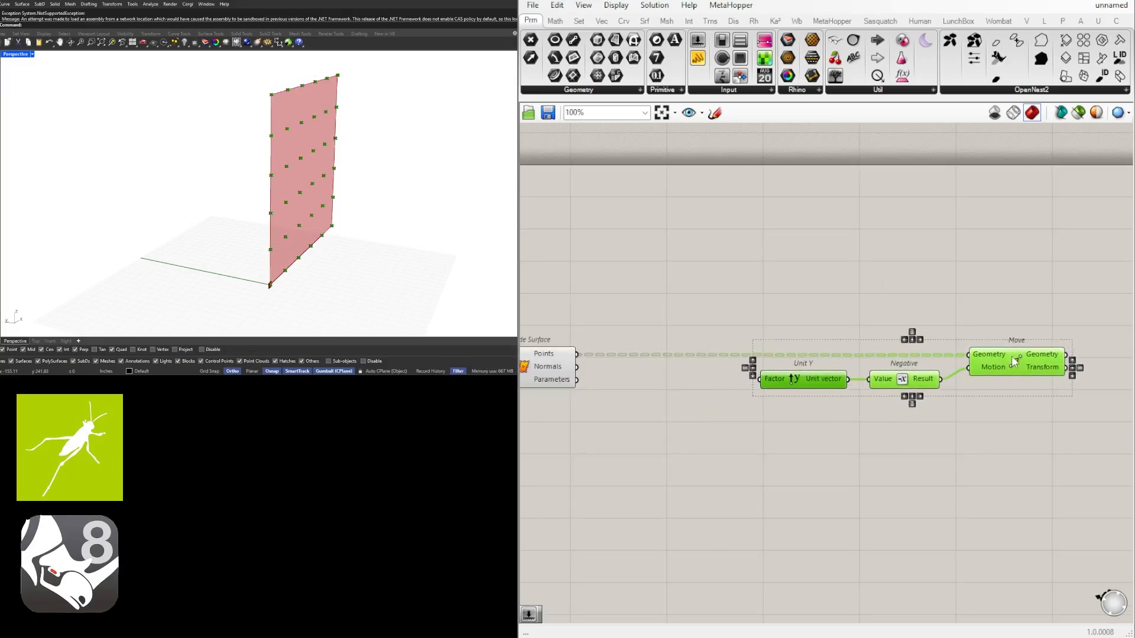
pyautogui.click(958, 454)
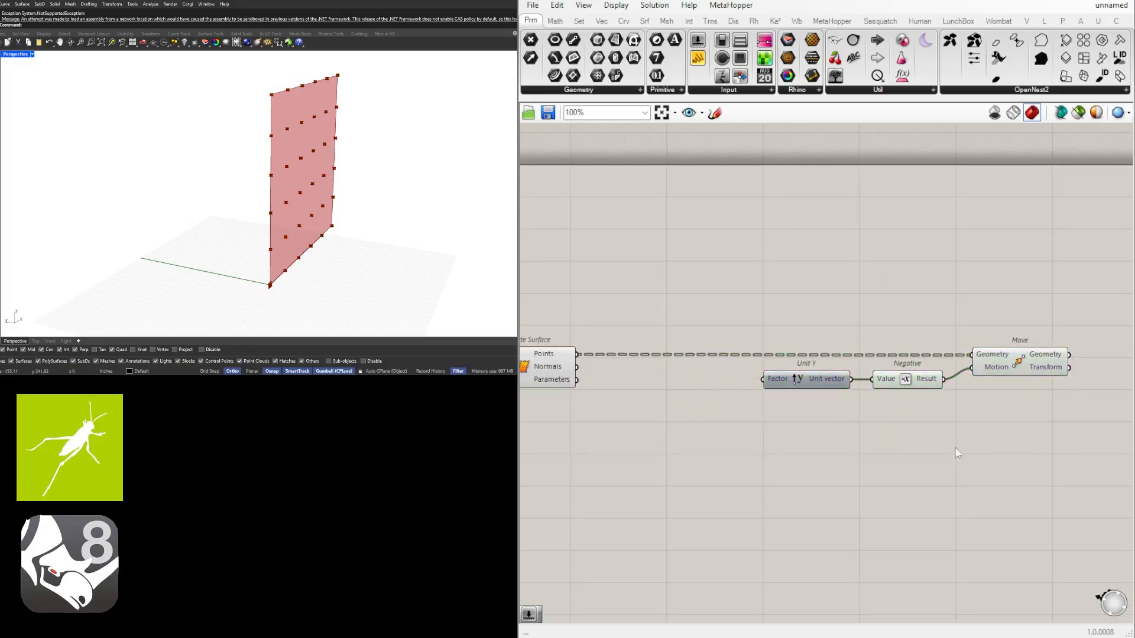
# Add a Random component and position it in the gap between Divide Surface and Unit Y
pyautogui.doubleClick(652, 423)
pyautogui.write('random')
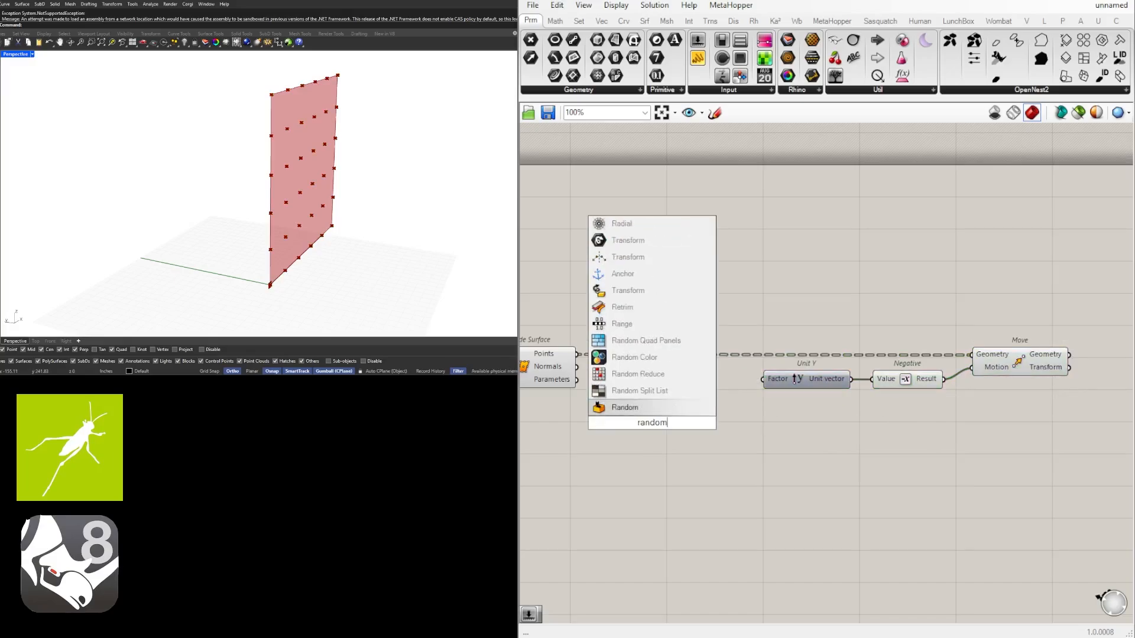
pyautogui.click(640, 405)
pyautogui.scroll(-2, 675, 412)
pyautogui.moveTo(967, 466); pyautogui.dragTo(672, 326)
pyautogui.moveTo(655, 423); pyautogui.dragTo(731, 413)
pyautogui.click(673, 446)
pyautogui.scroll(2, 671, 422)
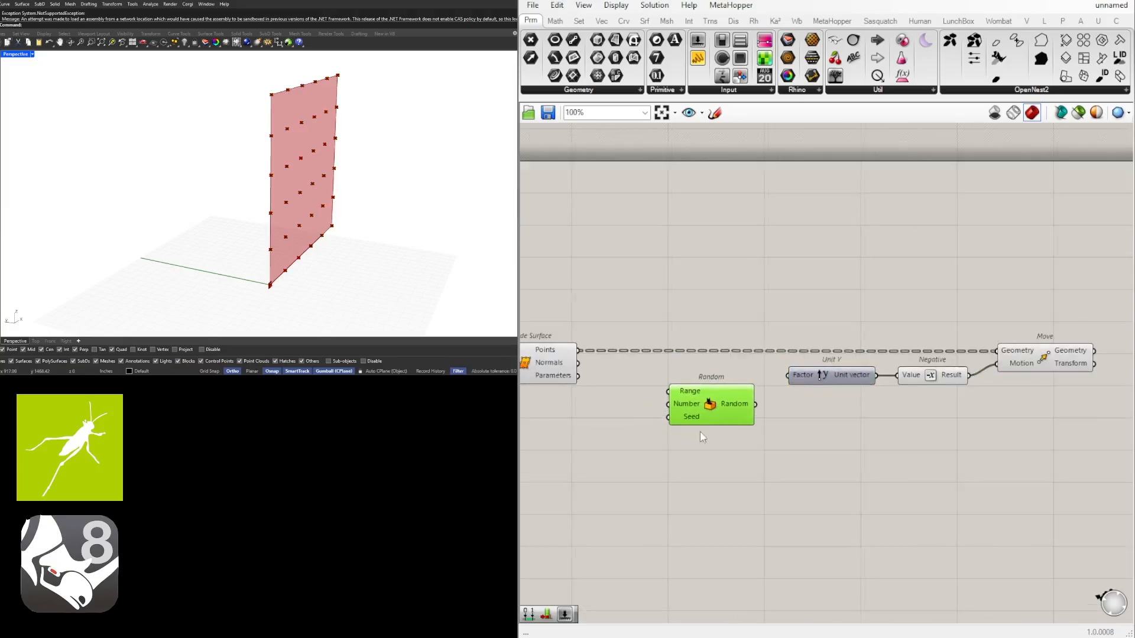
pyautogui.moveTo(696, 431); pyautogui.dragTo(728, 431, button='right')
pyautogui.moveTo(743, 393); pyautogui.dragTo(788, 391, button='right')
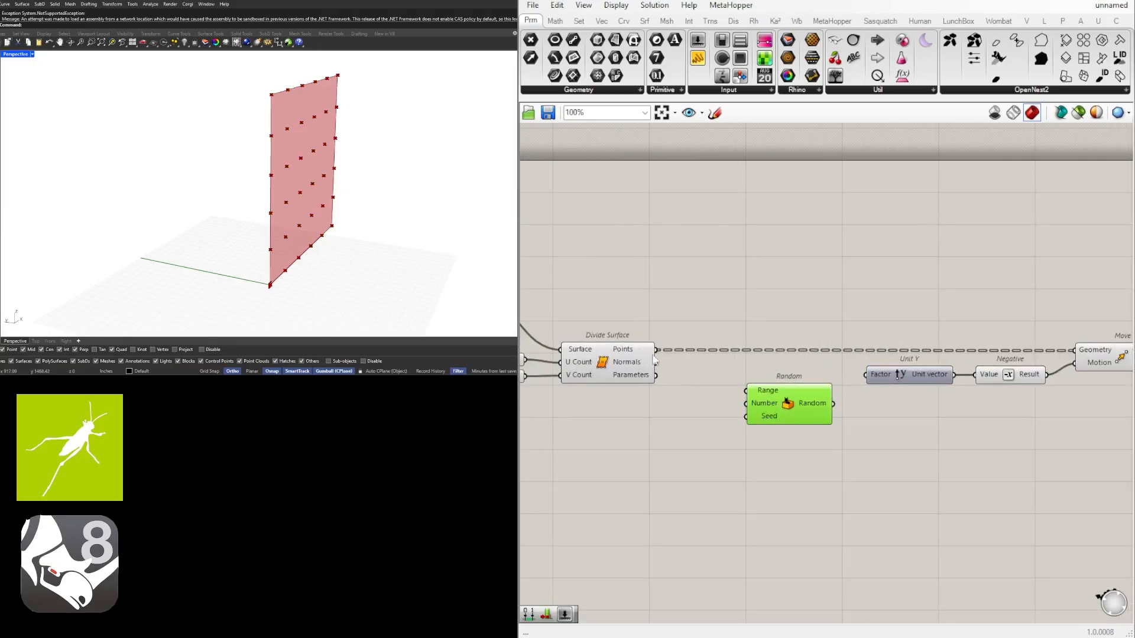
# Add a List Length component between Divide Surface and Random, shifting Random and the components after it away to make room
pyautogui.moveTo(655, 360); pyautogui.dragTo(593, 359, button='right')
pyautogui.scroll(-1, 680, 415)
pyautogui.doubleClick(621, 416)
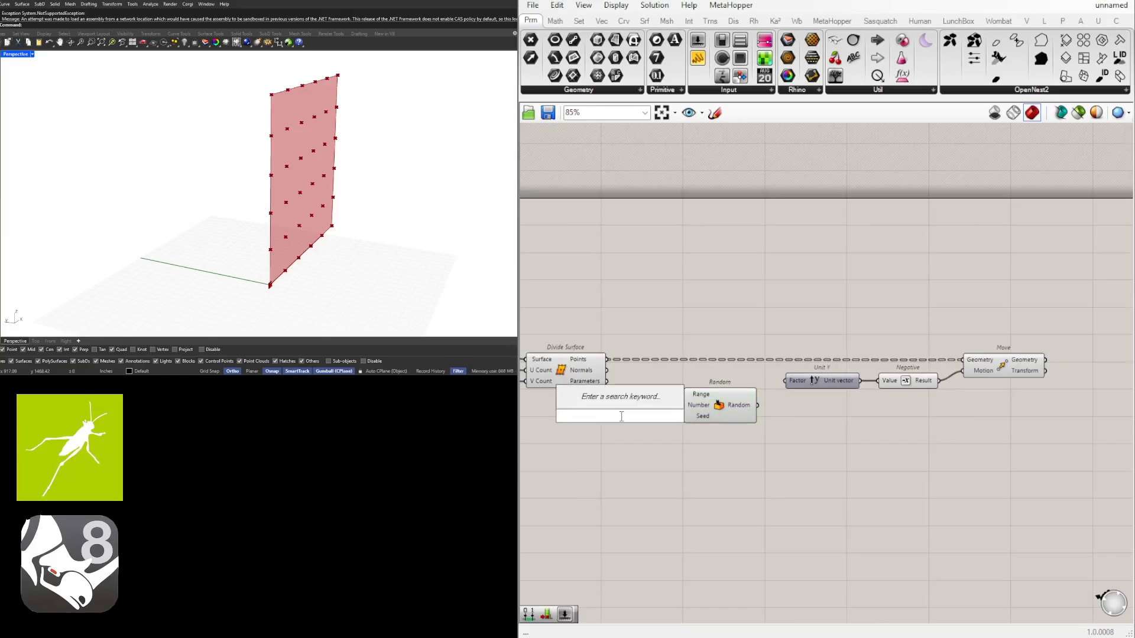
pyautogui.write('listleng')
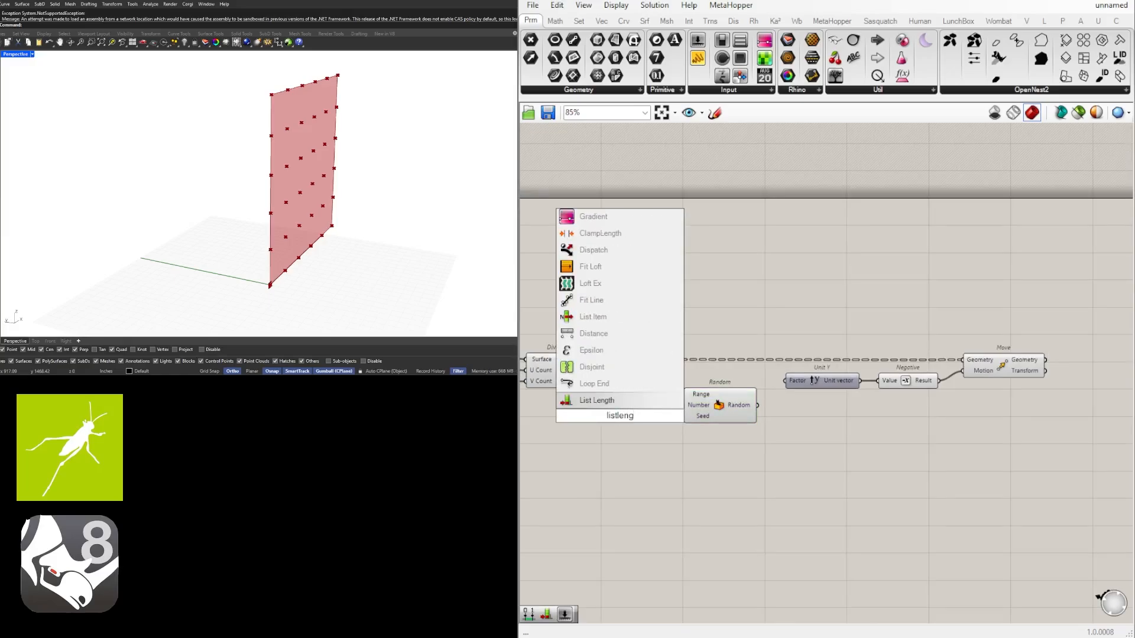
pyautogui.press('Return')
pyautogui.moveTo(1072, 482); pyautogui.dragTo(591, 295)
pyautogui.moveTo(719, 404); pyautogui.dragTo(779, 404)
pyautogui.click(803, 475)
pyautogui.scroll(2, 634, 377)
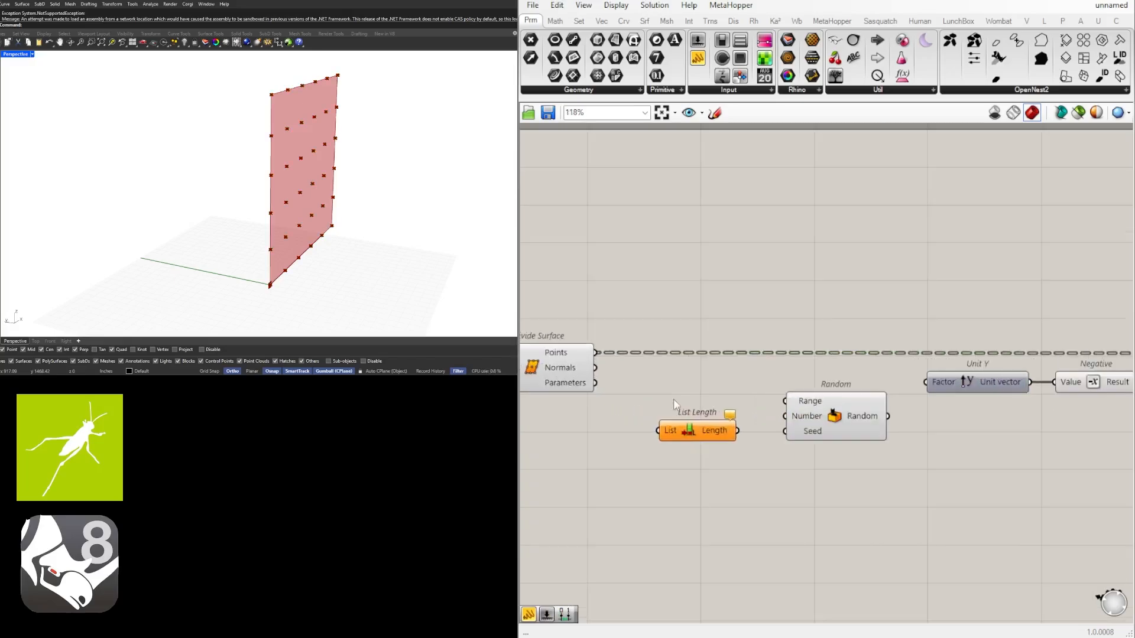
# Wire the Divide Surface Points output into the List Length component's List input and flatten that input
pyautogui.moveTo(694, 432); pyautogui.dragTo(690, 400)
pyautogui.click(610, 392)
pyautogui.moveTo(609, 392); pyautogui.dragTo(645, 379, button='right')
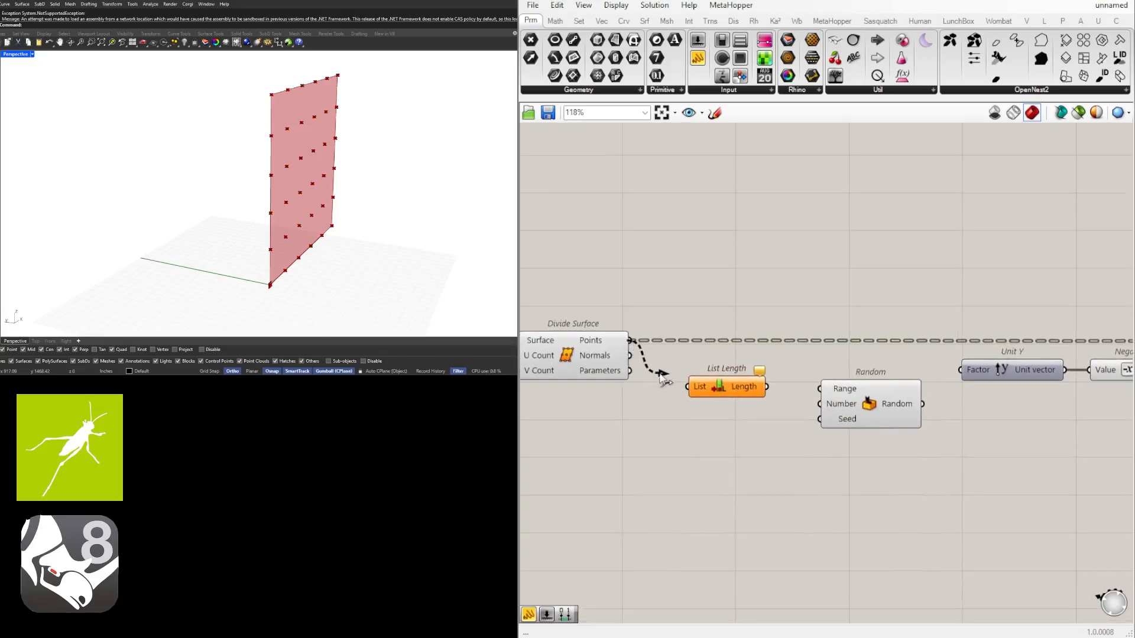
pyautogui.moveTo(663, 377); pyautogui.dragTo(693, 389)
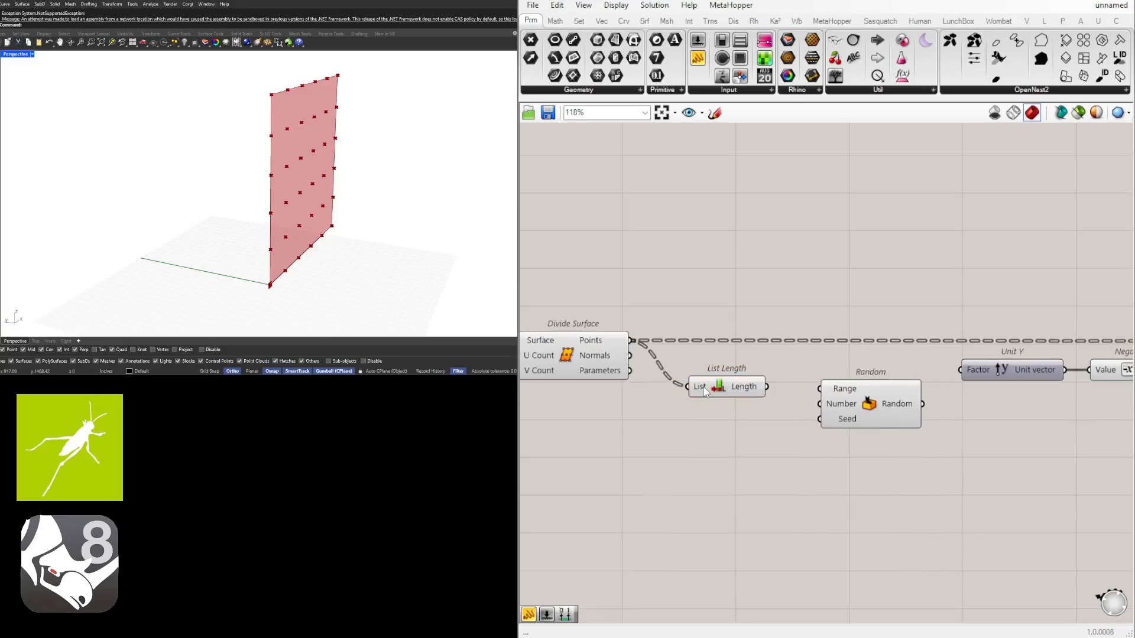
pyautogui.rightClick(704, 391)
pyautogui.click(763, 484)
pyautogui.moveTo(749, 390)
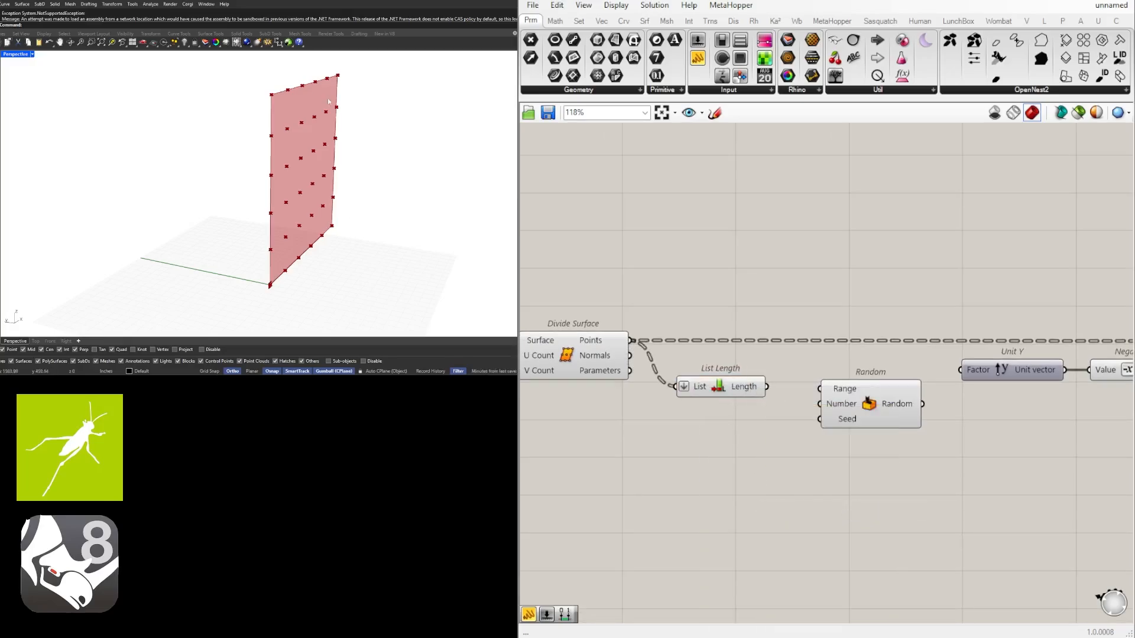
# Wire the List Length output into Random's Number input and shift both components lower on the canvas
pyautogui.moveTo(728, 394); pyautogui.dragTo(876, 409)
pyautogui.moveTo(904, 477); pyautogui.dragTo(712, 381)
pyautogui.moveTo(753, 416); pyautogui.dragTo(785, 459)
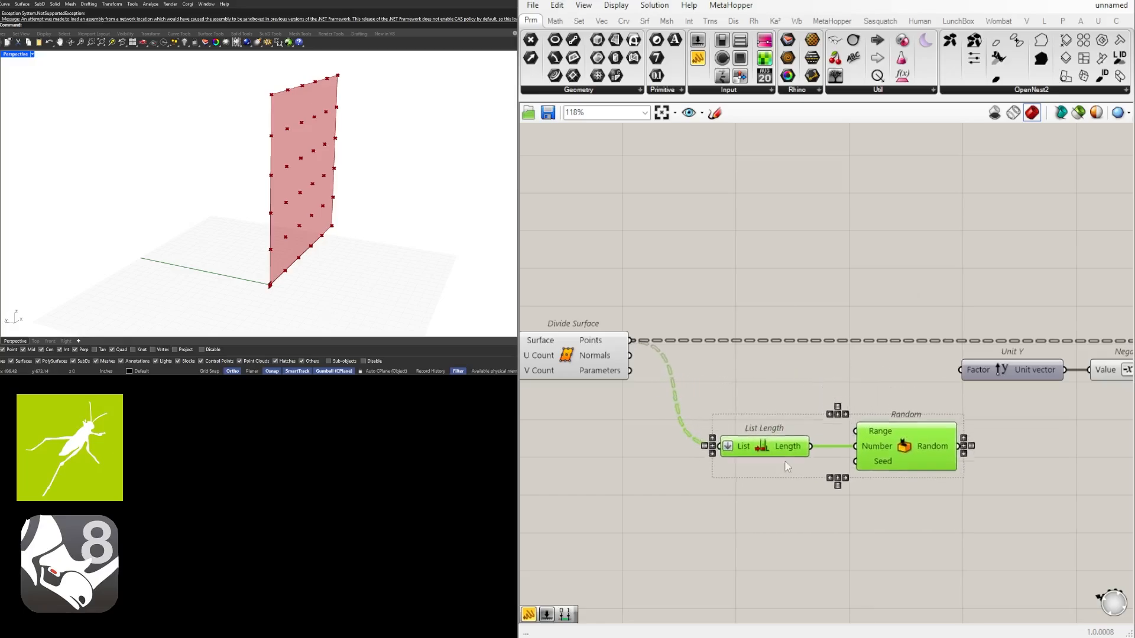
pyautogui.click(740, 384)
# Add a Construct Domain component just above List Length
pyautogui.doubleClick(746, 416)
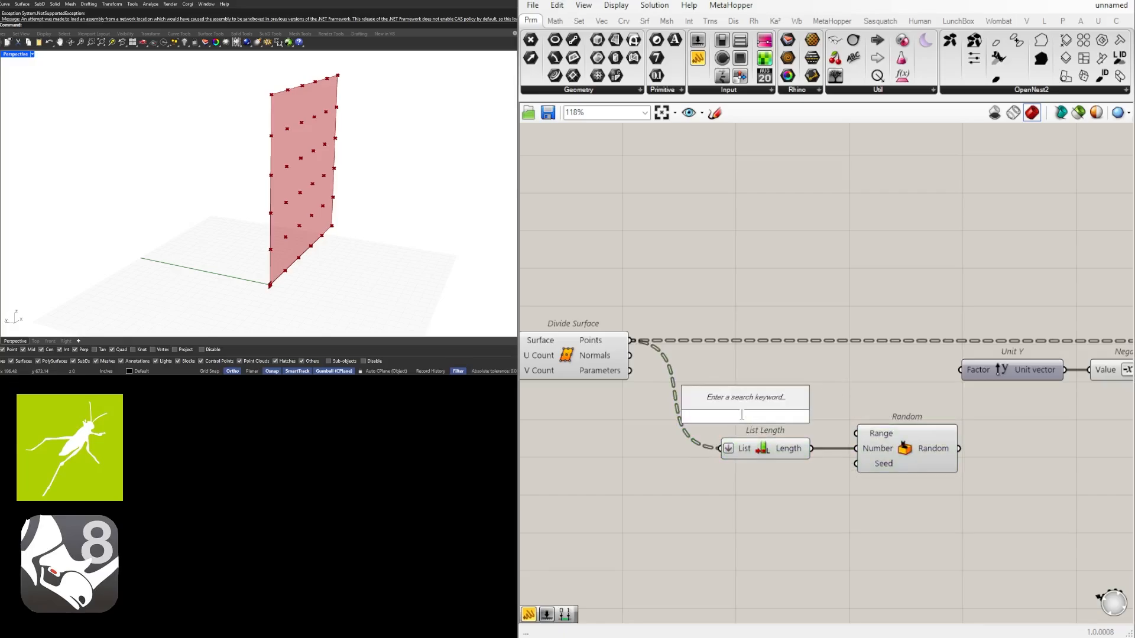
pyautogui.write('const')
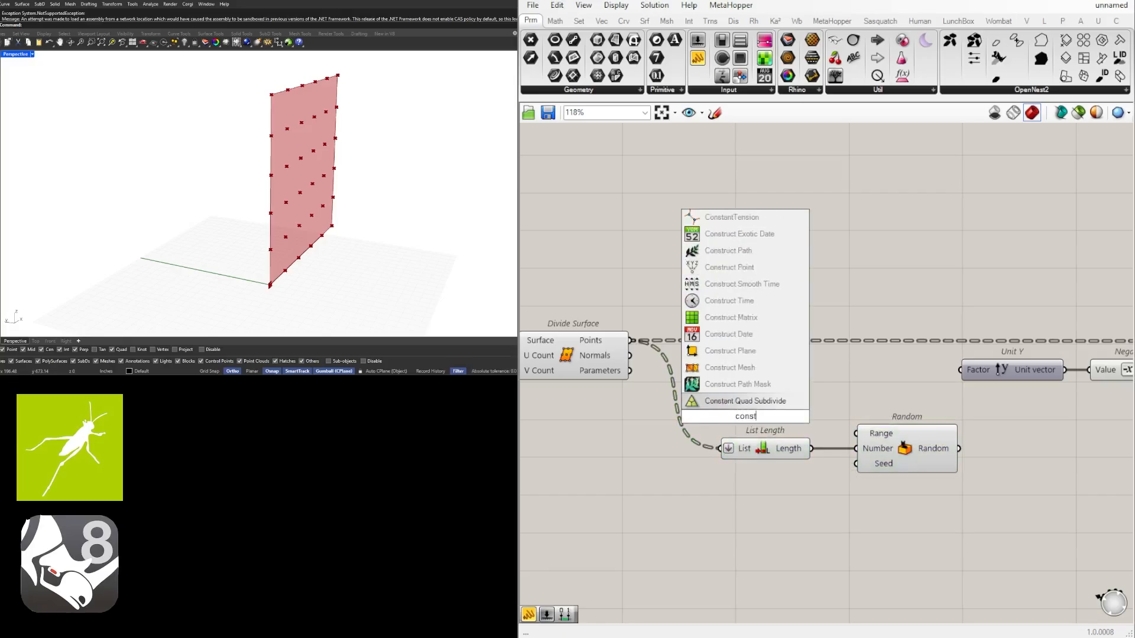
pyautogui.write('ruct')
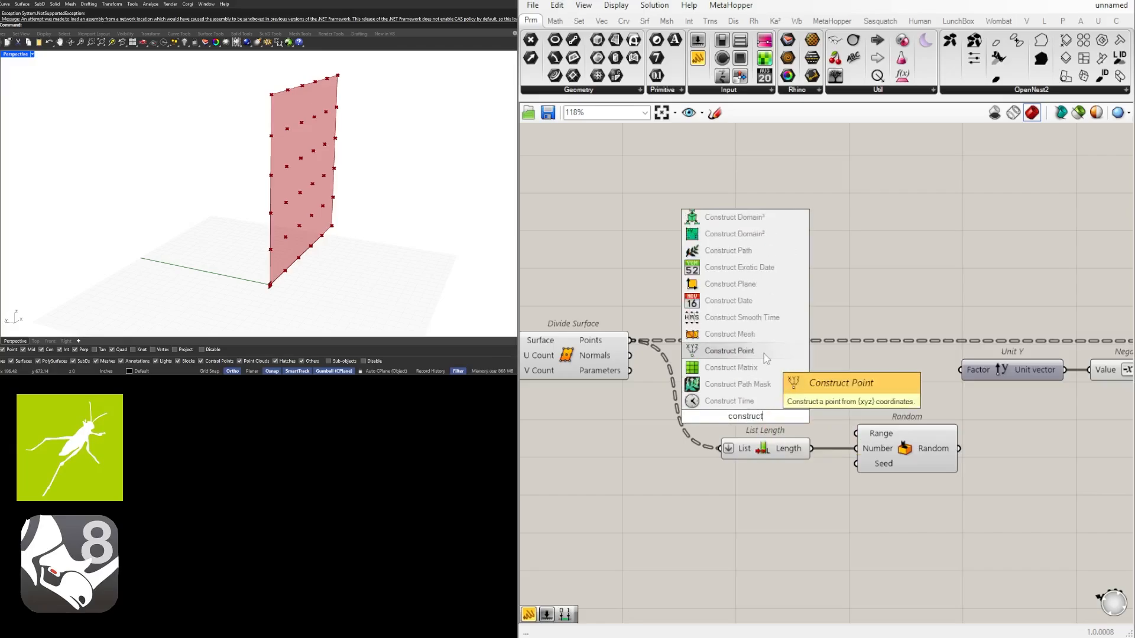
pyautogui.write('domain')
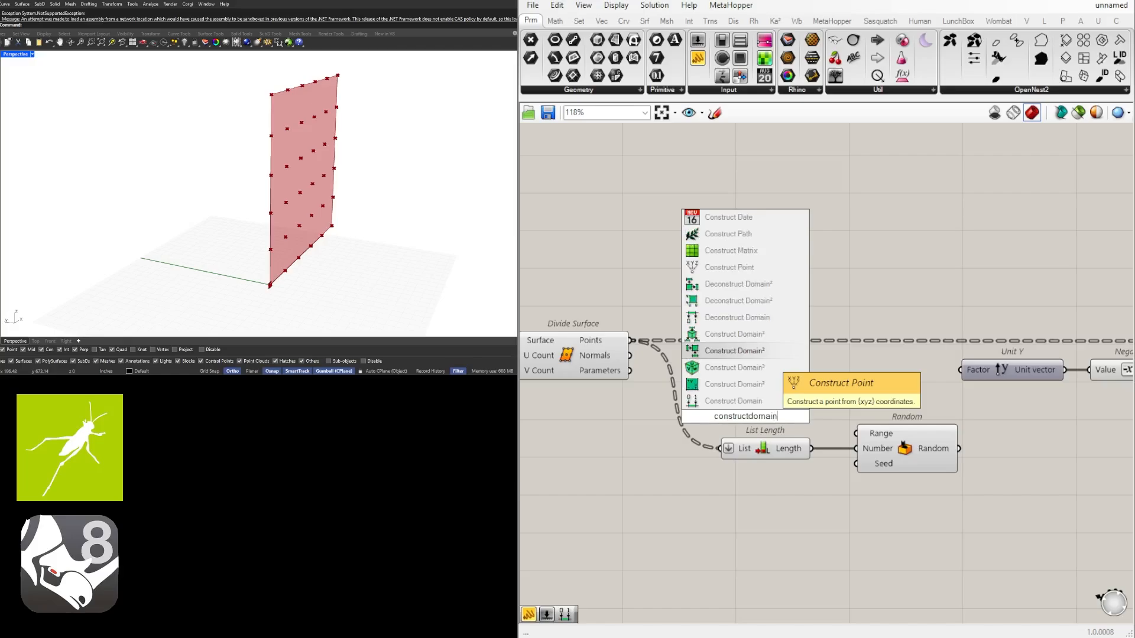
pyautogui.click(751, 402)
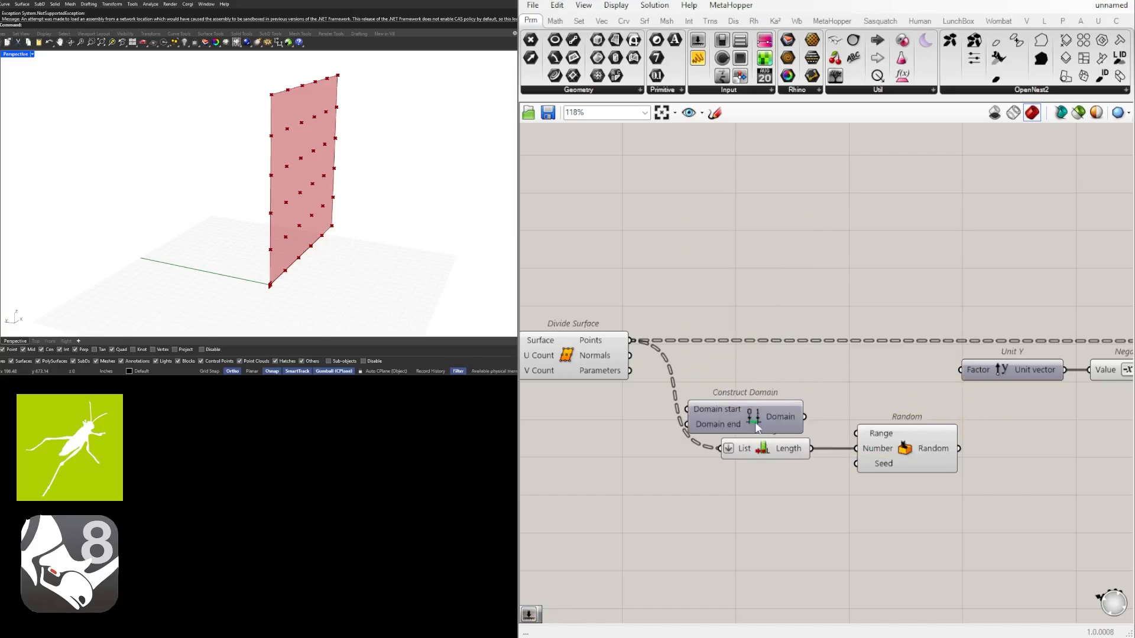
pyautogui.moveTo(775, 414); pyautogui.dragTo(776, 412)
pyautogui.click(538, 409)
pyautogui.moveTo(539, 409); pyautogui.dragTo(612, 407, button='right')
pyautogui.doubleClick(566, 415)
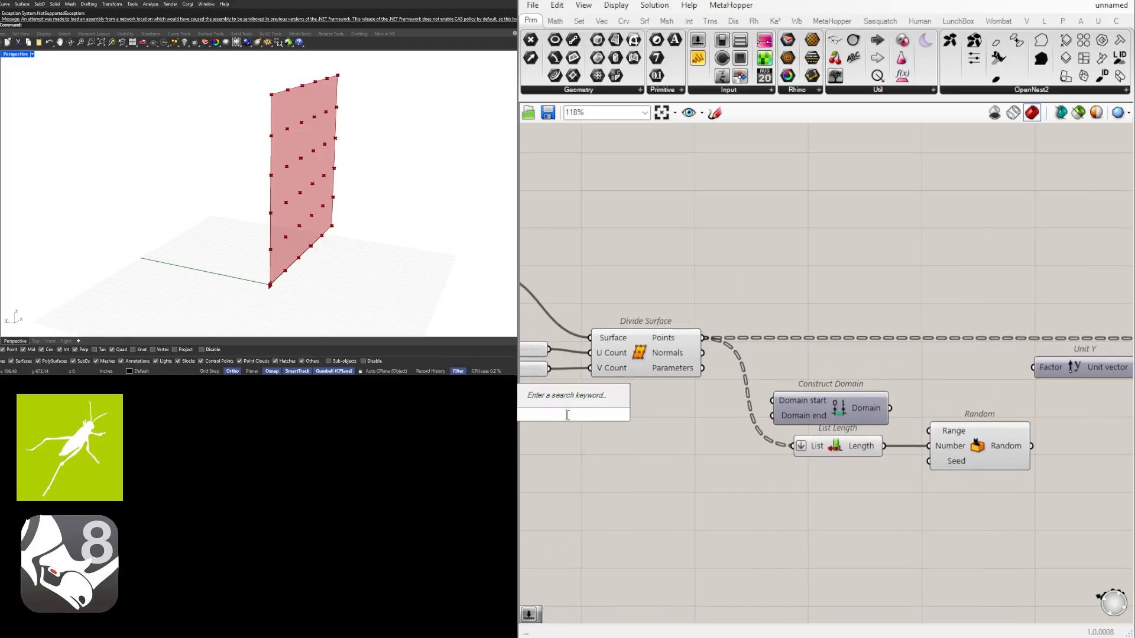
pyautogui.write('3.0')
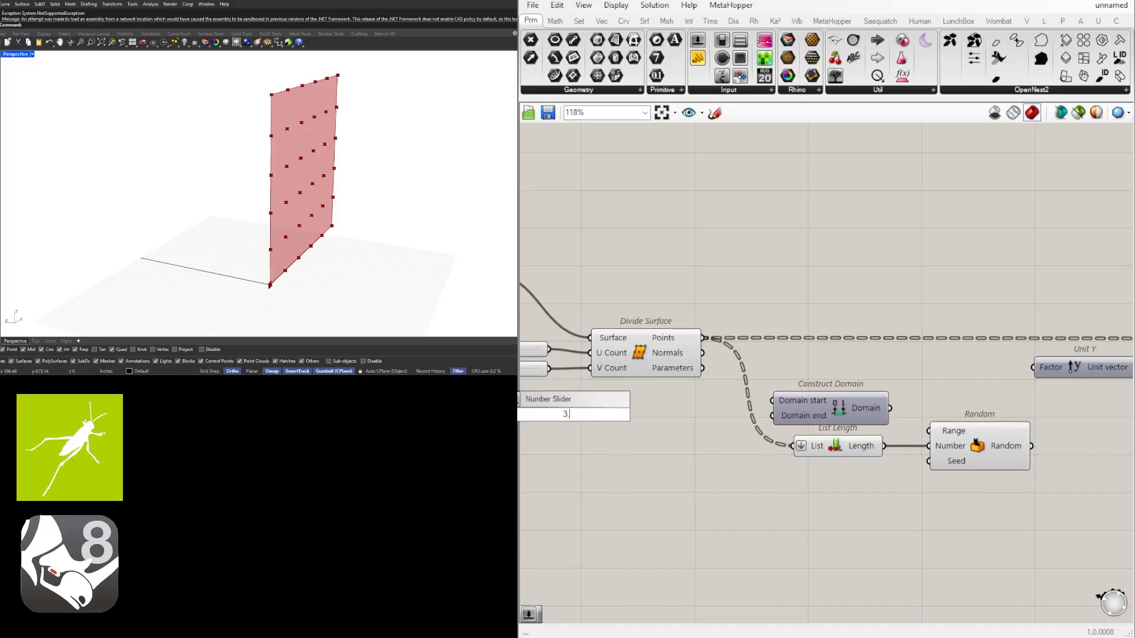
pyautogui.write('<')
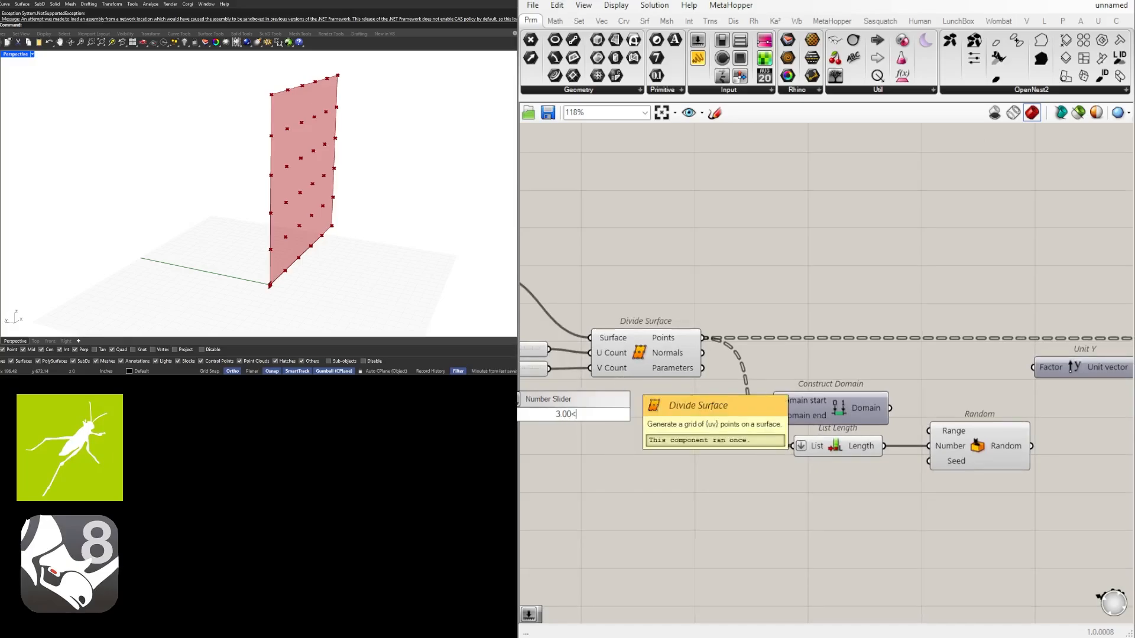
pyautogui.write('12.00')
pyautogui.press('Return')
pyautogui.moveTo(597, 402); pyautogui.dragTo(672, 414, button='right')
pyautogui.moveTo(681, 428); pyautogui.dragTo(753, 449)
pyautogui.scroll(3, 747, 417)
pyautogui.press('Delete')
pyautogui.click(634, 405)
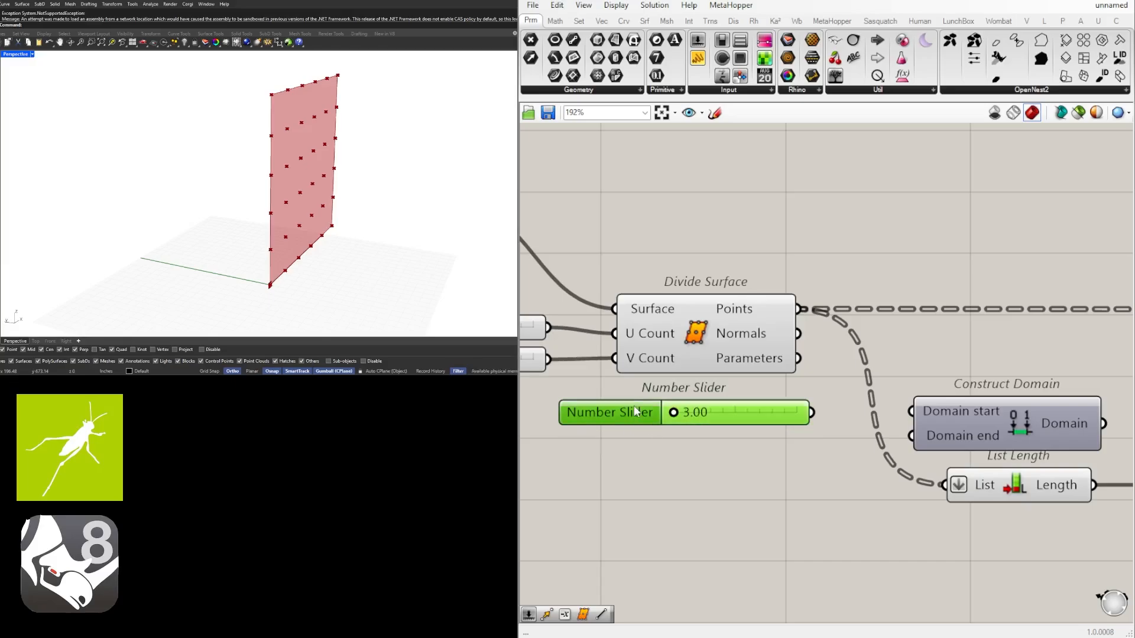
pyautogui.press('Delete')
# Add a number slider ranging from 0 to 24.00 with a value of 5.00 below Divide Surface
pyautogui.doubleClick(634, 423)
pyautogui.write('0<5<')
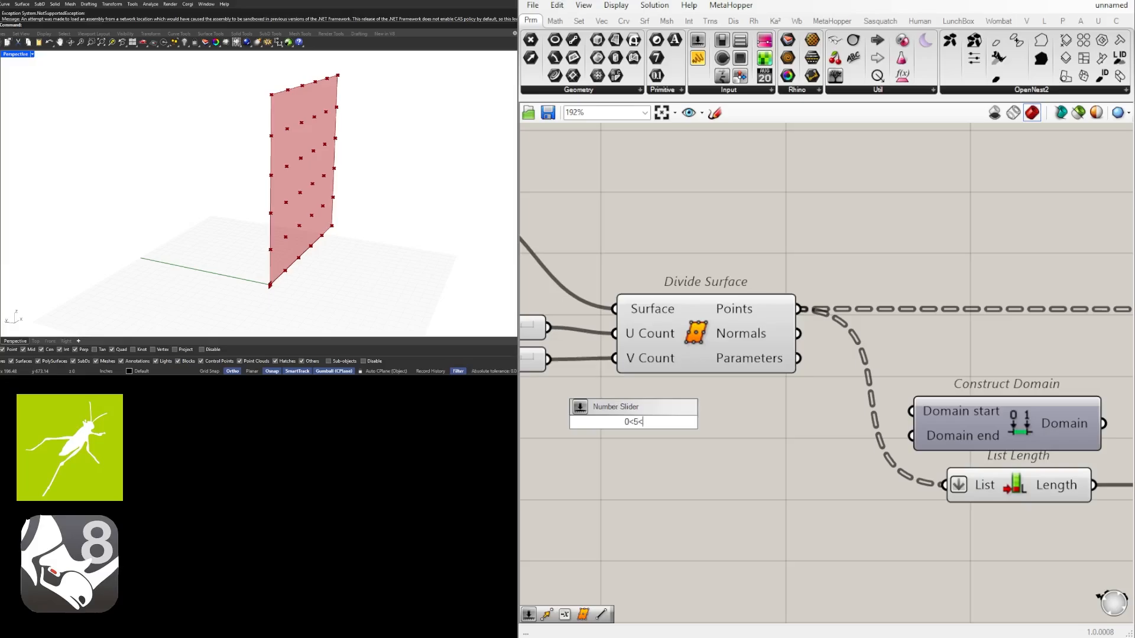
pyautogui.write('24.00')
pyautogui.press('Return')
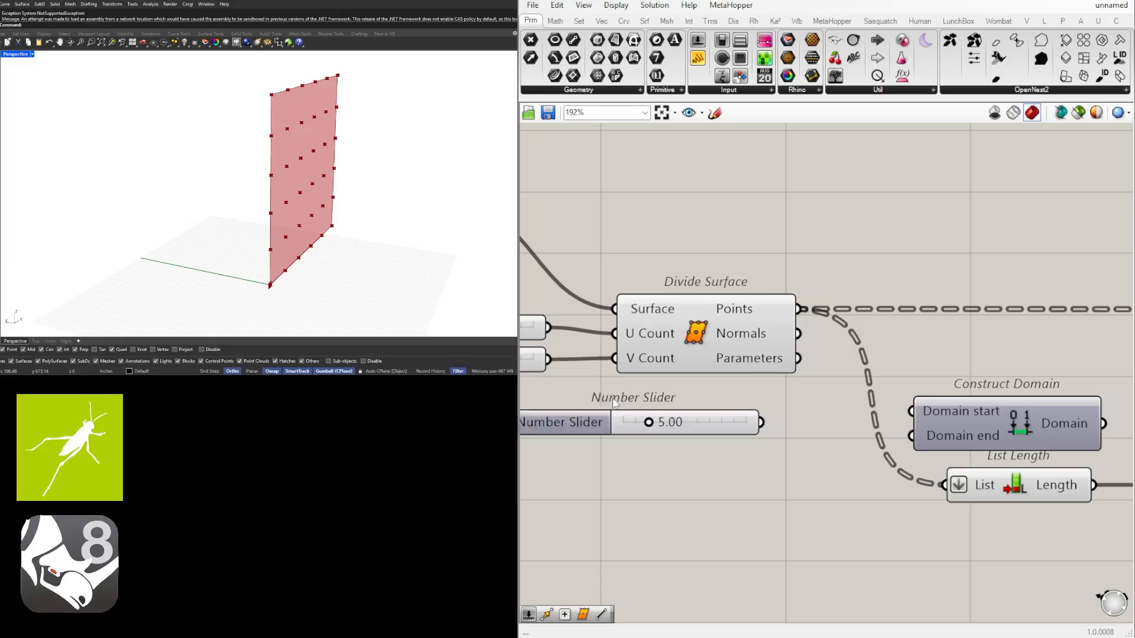
pyautogui.scroll(-2, 613, 442)
pyautogui.moveTo(612, 442); pyautogui.dragTo(678, 435, button='right')
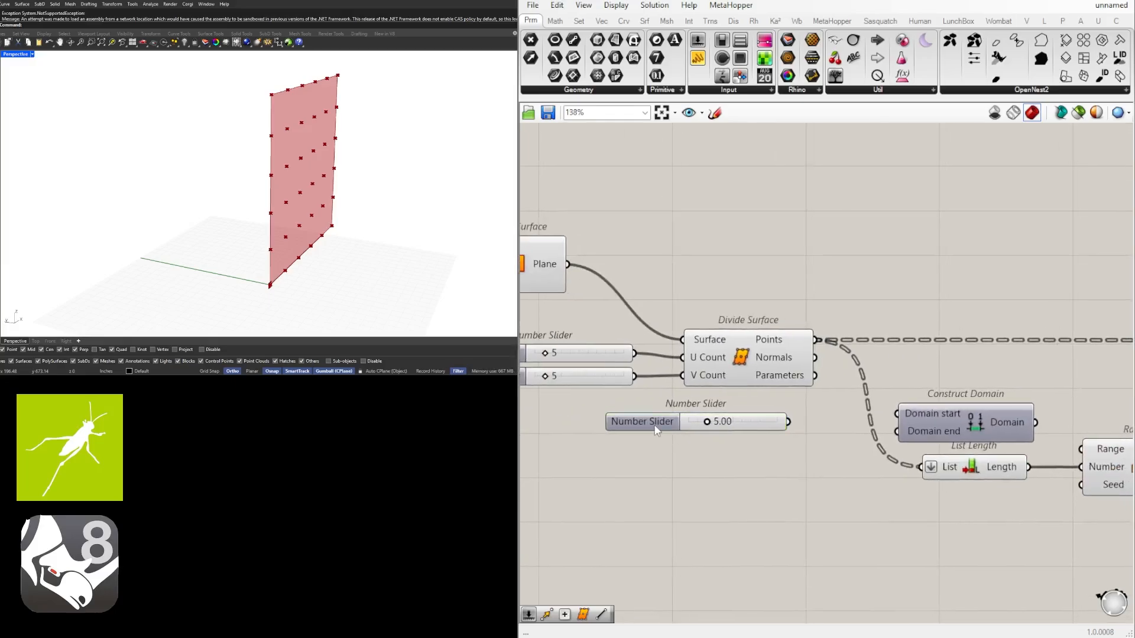
# Duplicate the 5.00 slider below itself and wire the two sliders into Construct Domain's Domain start and Domain end inputs
pyautogui.moveTo(654, 428); pyautogui.dragTo(704, 446)
pyautogui.click(830, 492)
pyautogui.scroll(3, 831, 458)
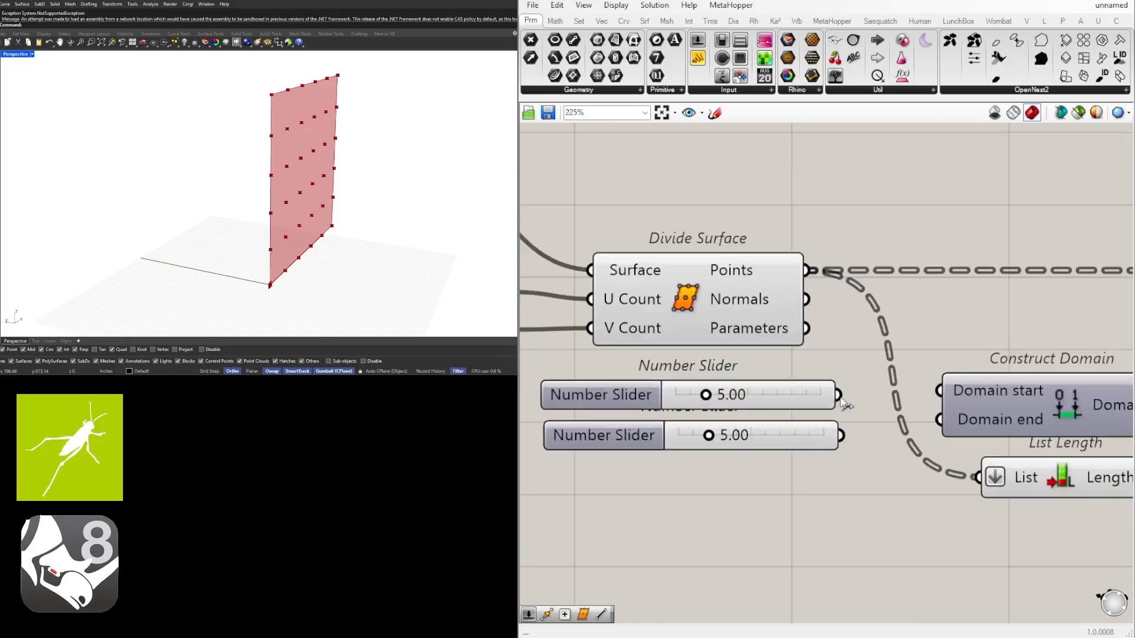
pyautogui.moveTo(839, 396); pyautogui.dragTo(939, 391)
pyautogui.moveTo(854, 436); pyautogui.dragTo(940, 420)
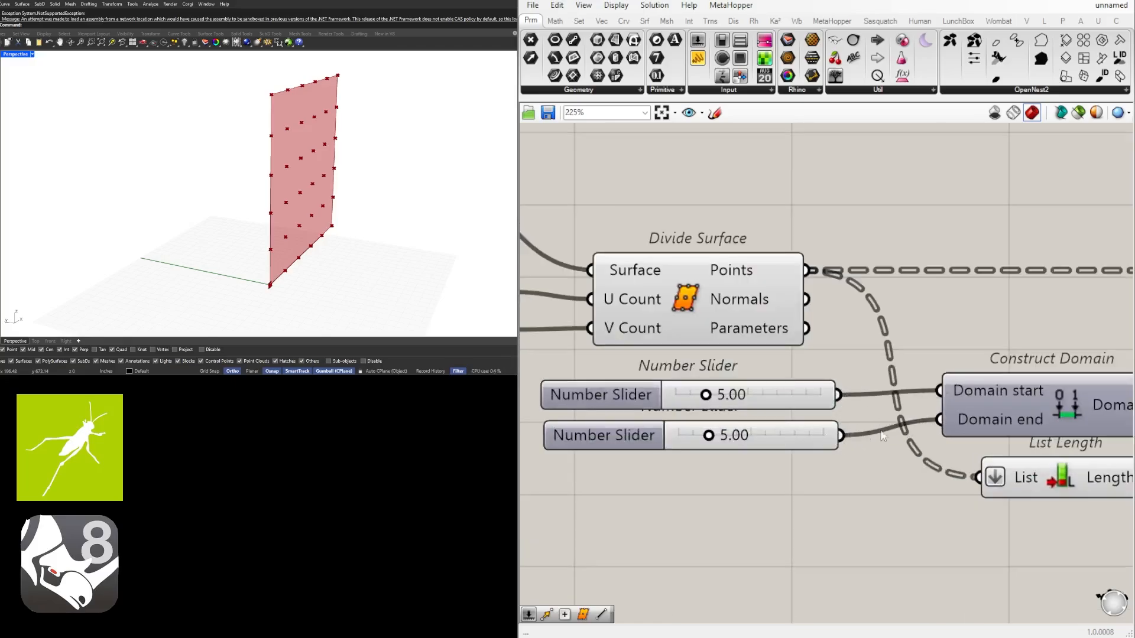
# Set the Domain end slider to 12.00
pyautogui.scroll(3, 745, 440)
pyautogui.click(731, 439)
pyautogui.doubleClick(723, 438)
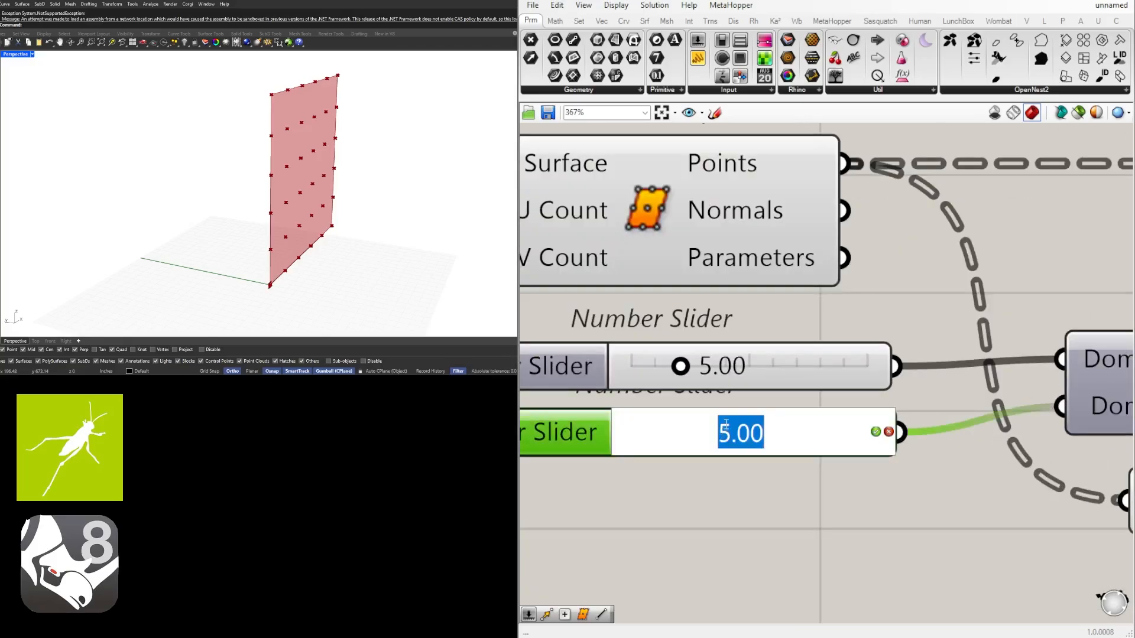
pyautogui.write('12')
pyautogui.press('Return')
pyautogui.scroll(-6, 755, 491)
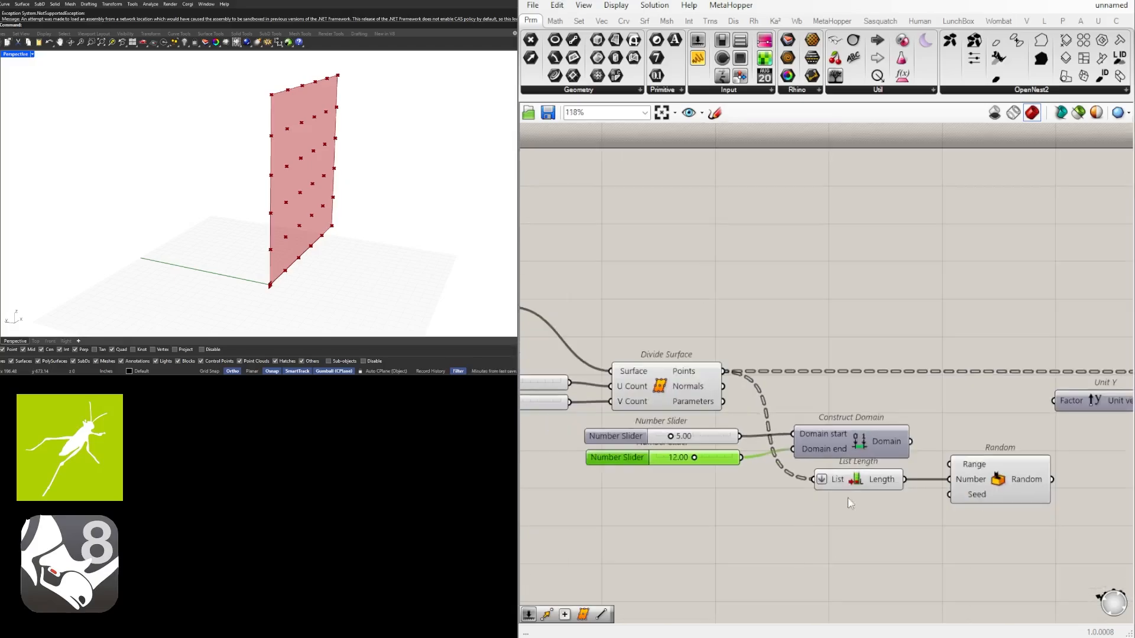
# Shift Random slightly away from List Length and wire the Construct Domain output into its Range input
pyautogui.moveTo(847, 502); pyautogui.dragTo(750, 459, button='right')
pyautogui.moveTo(936, 530); pyautogui.dragTo(697, 413)
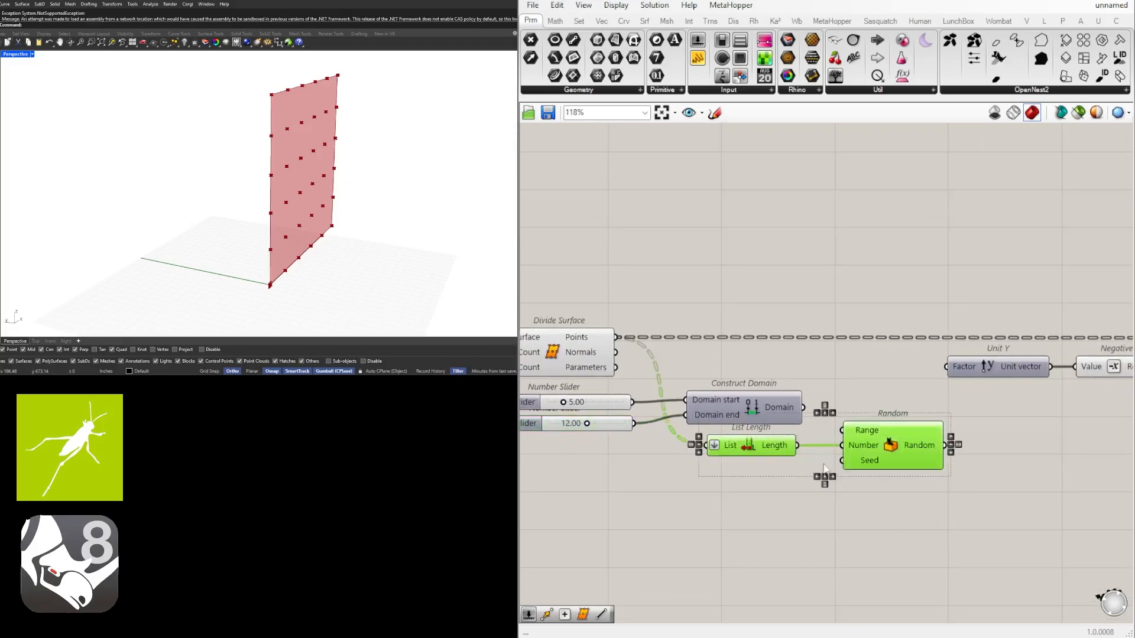
pyautogui.click(824, 468)
pyautogui.moveTo(892, 438); pyautogui.dragTo(922, 438)
pyautogui.click(866, 402)
pyautogui.moveTo(803, 408); pyautogui.dragTo(873, 430)
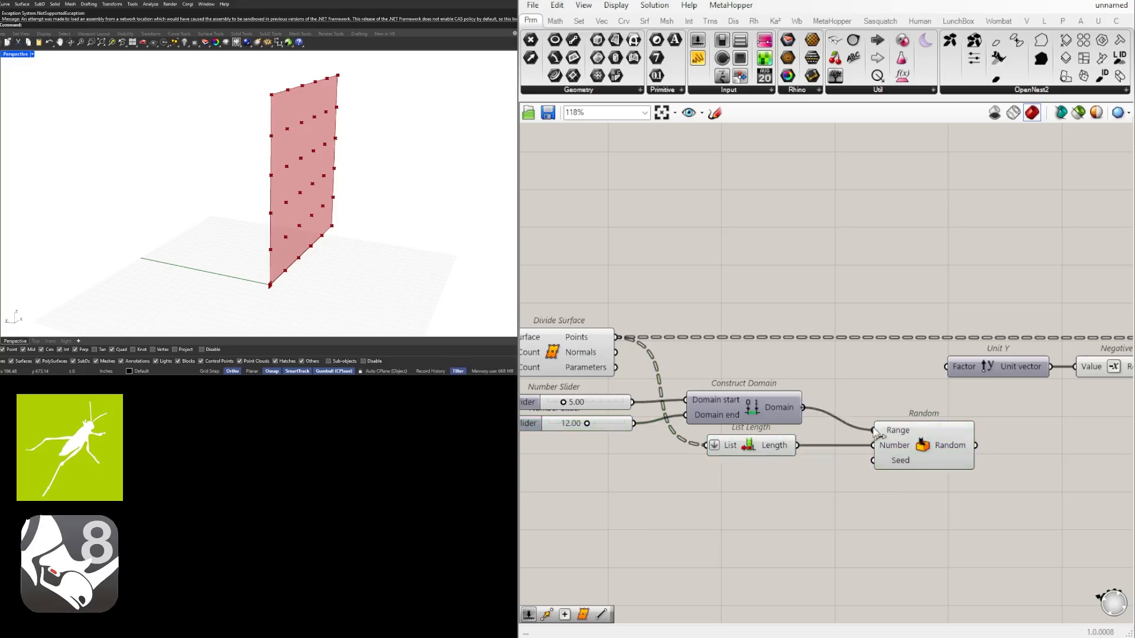
# Add an integer number slider below List Length, wire it into Random's Seed input, and set it to 1
pyautogui.doubleClick(757, 487)
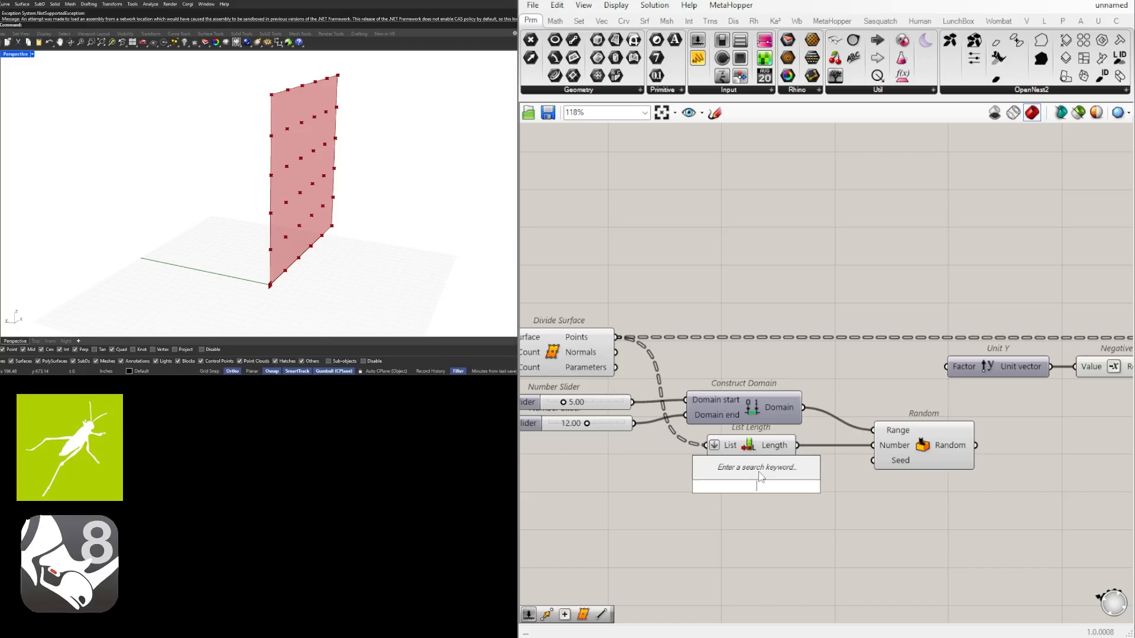
pyautogui.write('3')
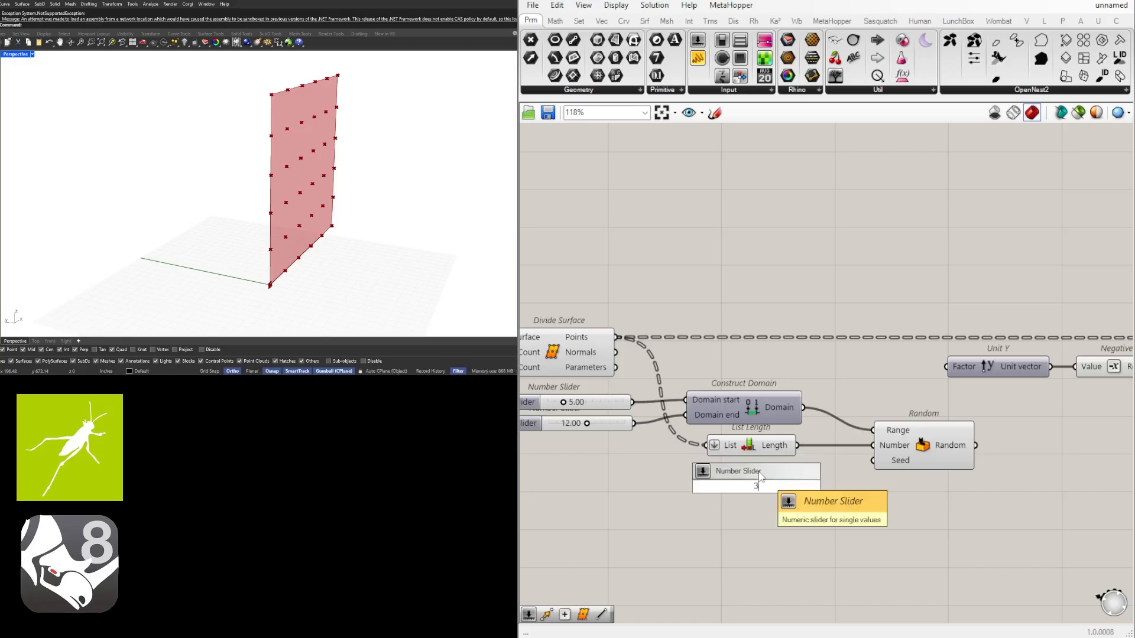
pyautogui.press('Return')
pyautogui.scroll(3, 774, 471)
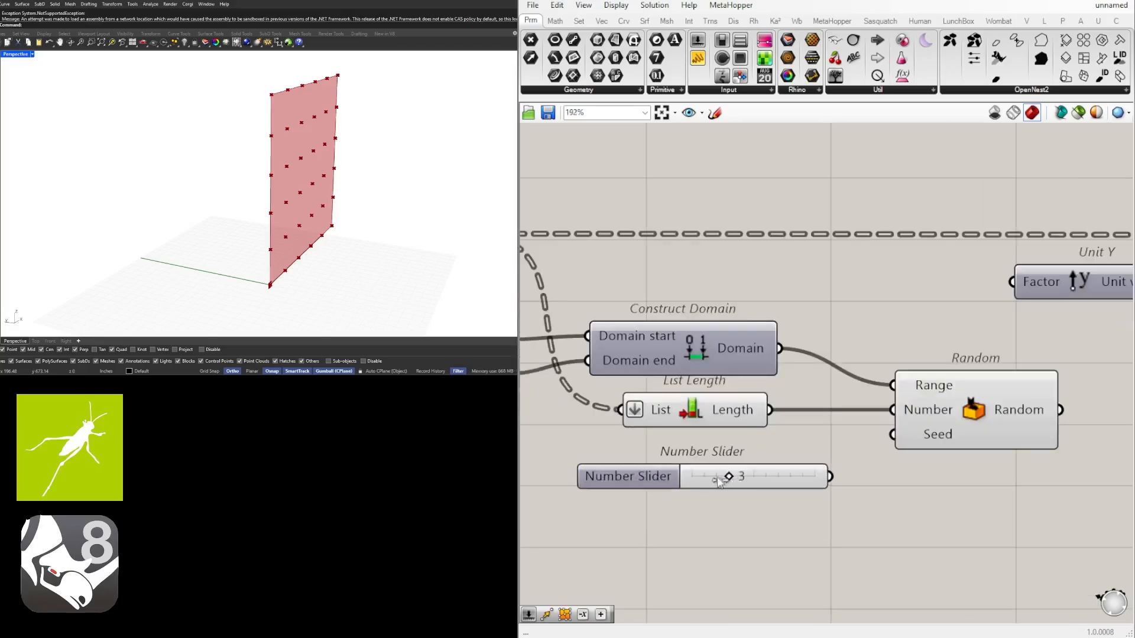
pyautogui.moveTo(725, 474); pyautogui.dragTo(650, 477)
pyautogui.moveTo(814, 468); pyautogui.dragTo(892, 435)
pyautogui.scroll(-4, 1004, 516)
pyautogui.scroll(2, 906, 428)
pyautogui.moveTo(925, 424)
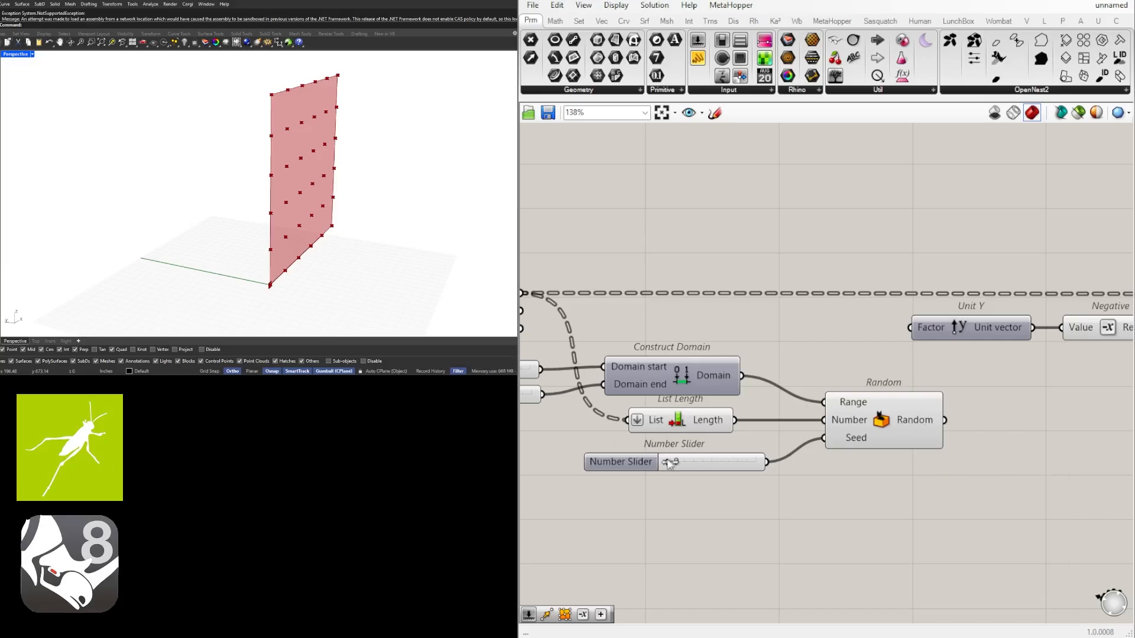
pyautogui.moveTo(669, 462); pyautogui.dragTo(674, 466)
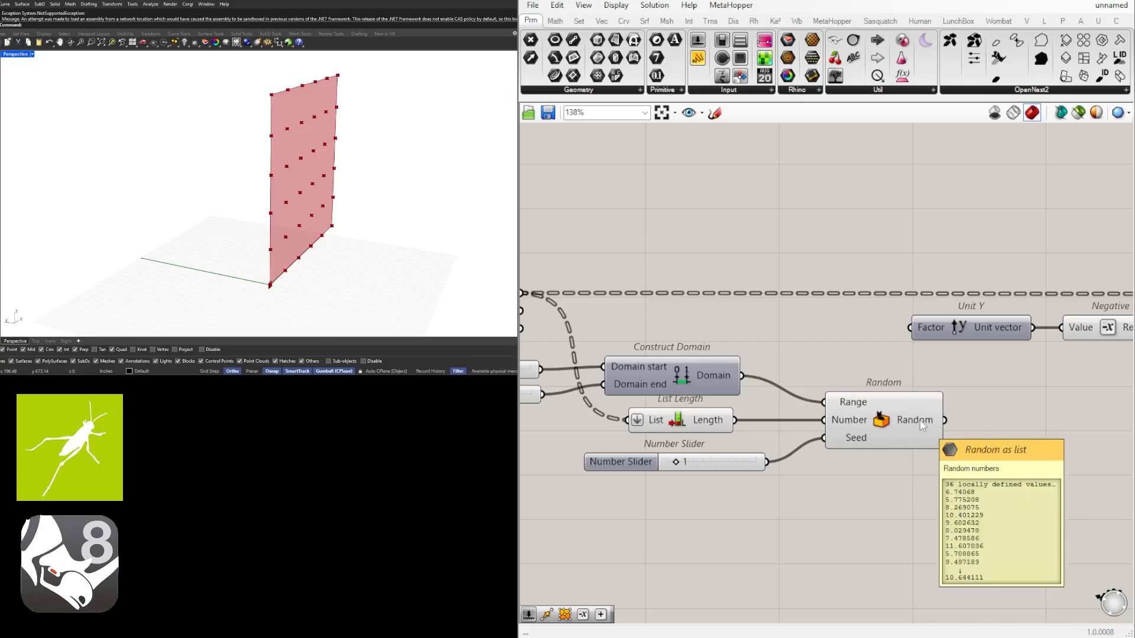
# Shift Unit Y, Negative and Move together farther from Random to leave more wiring space
pyautogui.scroll(-2, 921, 421)
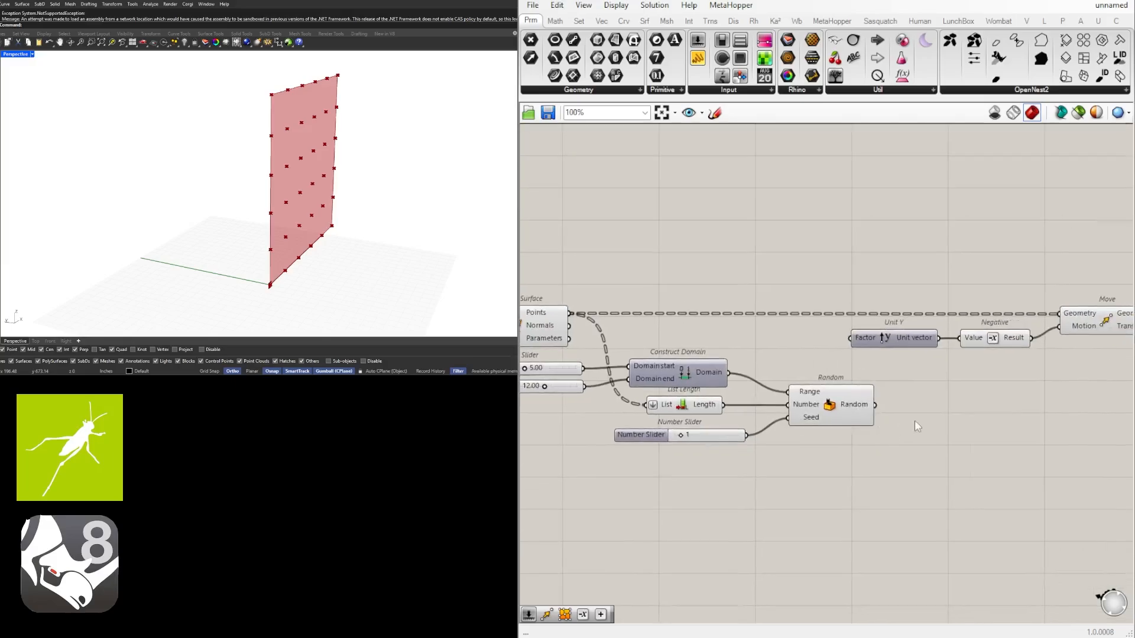
pyautogui.scroll(-1, 975, 417)
pyautogui.moveTo(973, 406); pyautogui.dragTo(869, 408, button='right')
pyautogui.moveTo(1061, 427); pyautogui.dragTo(800, 294)
pyautogui.moveTo(810, 355); pyautogui.dragTo(911, 355)
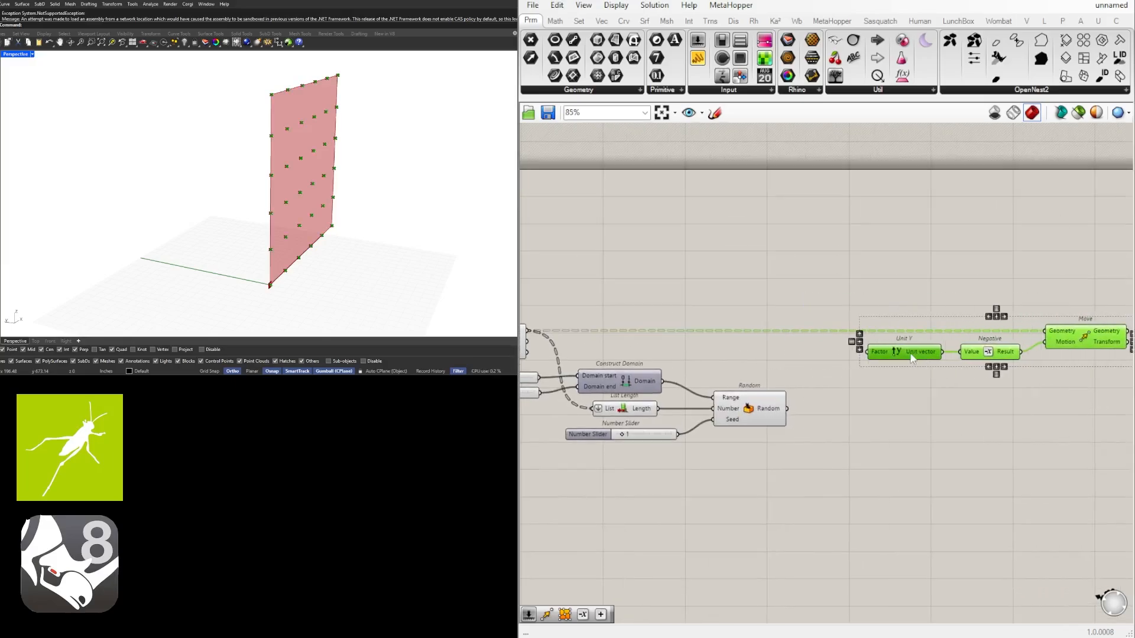
pyautogui.click(1025, 375)
# Flatten the Geometry input of the Move component
pyautogui.scroll(-2, 984, 361)
pyautogui.scroll(1, 851, 360)
pyautogui.moveTo(848, 361); pyautogui.dragTo(666, 370, button='right')
pyautogui.scroll(3, 881, 350)
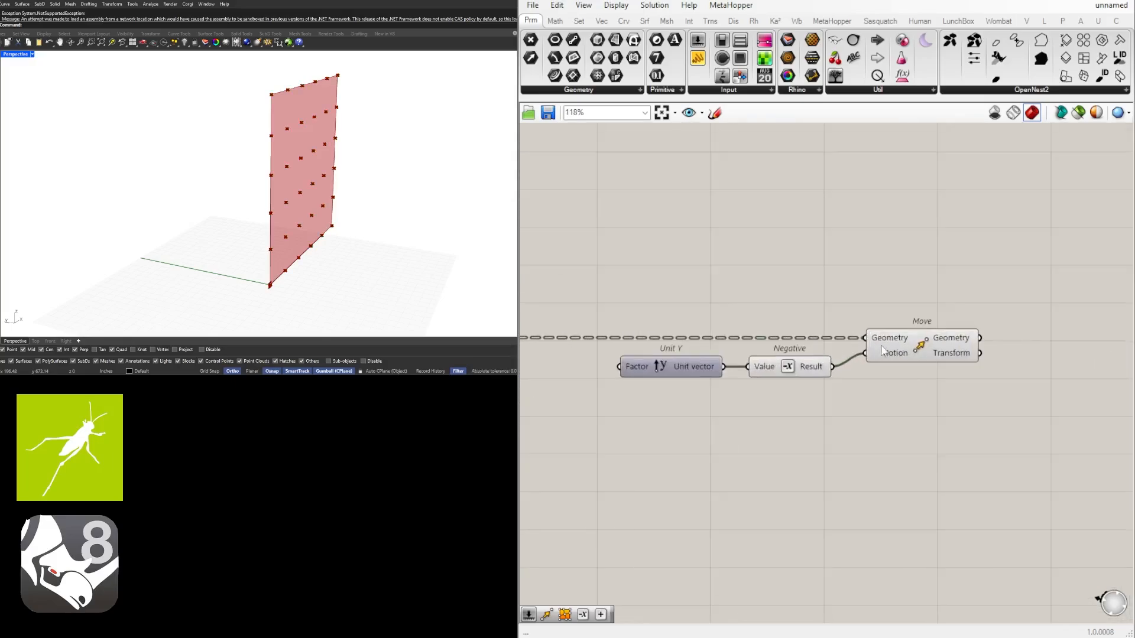
pyautogui.rightClick(892, 341)
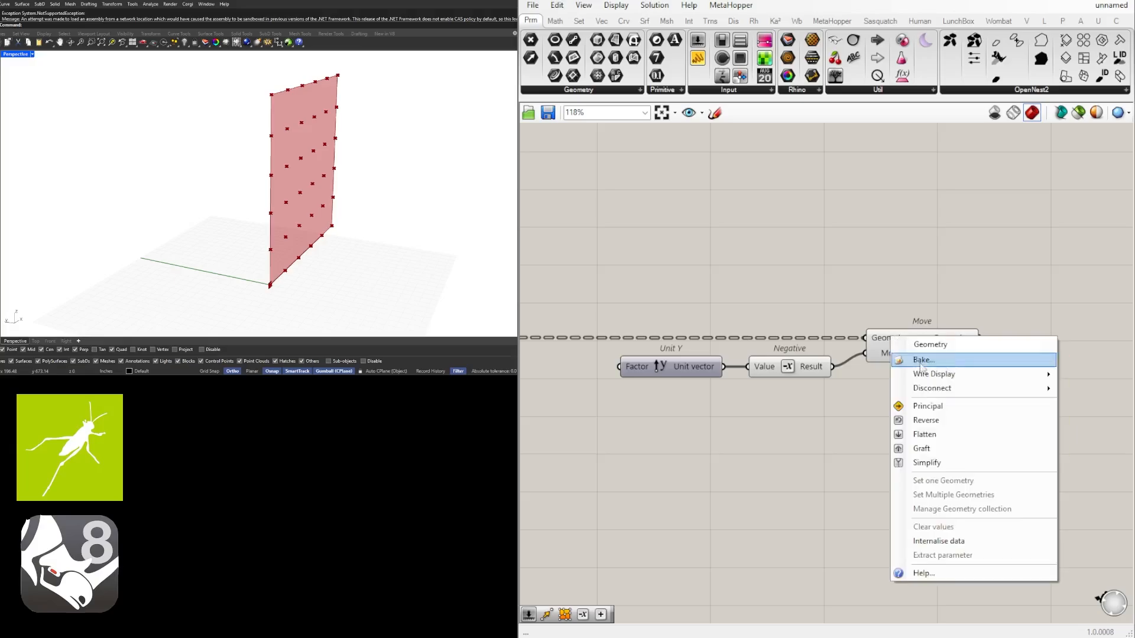
pyautogui.click(913, 433)
# Wire Random's output into the Factor input of Unit Y
pyautogui.moveTo(792, 336); pyautogui.dragTo(843, 322, button='right')
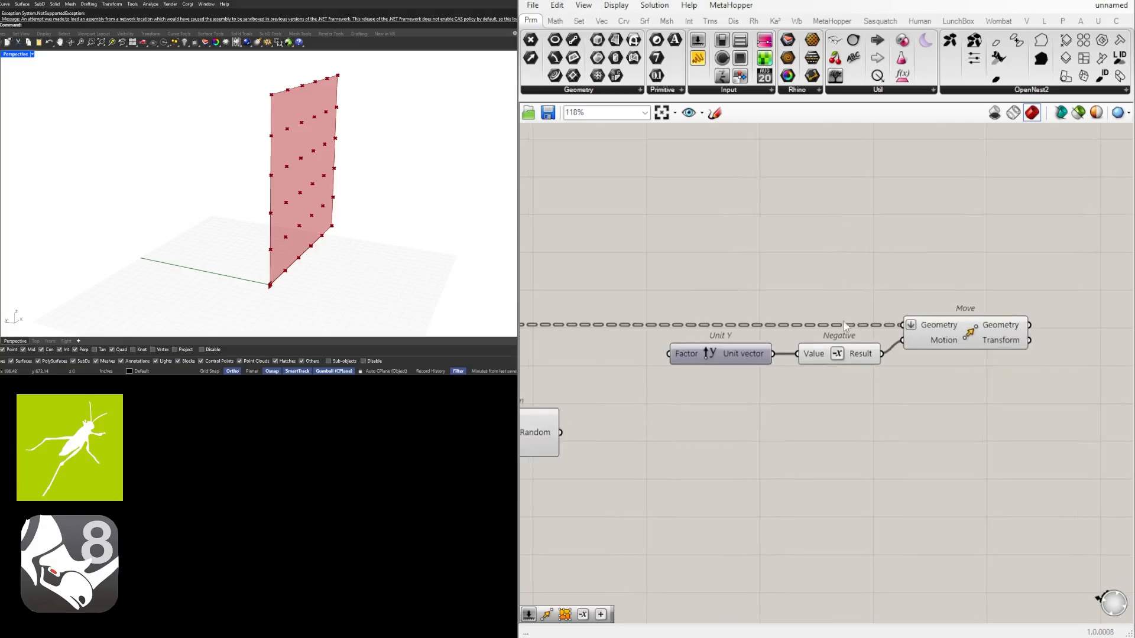
pyautogui.scroll(-2, 685, 336)
pyautogui.moveTo(686, 335); pyautogui.dragTo(798, 336, button='right')
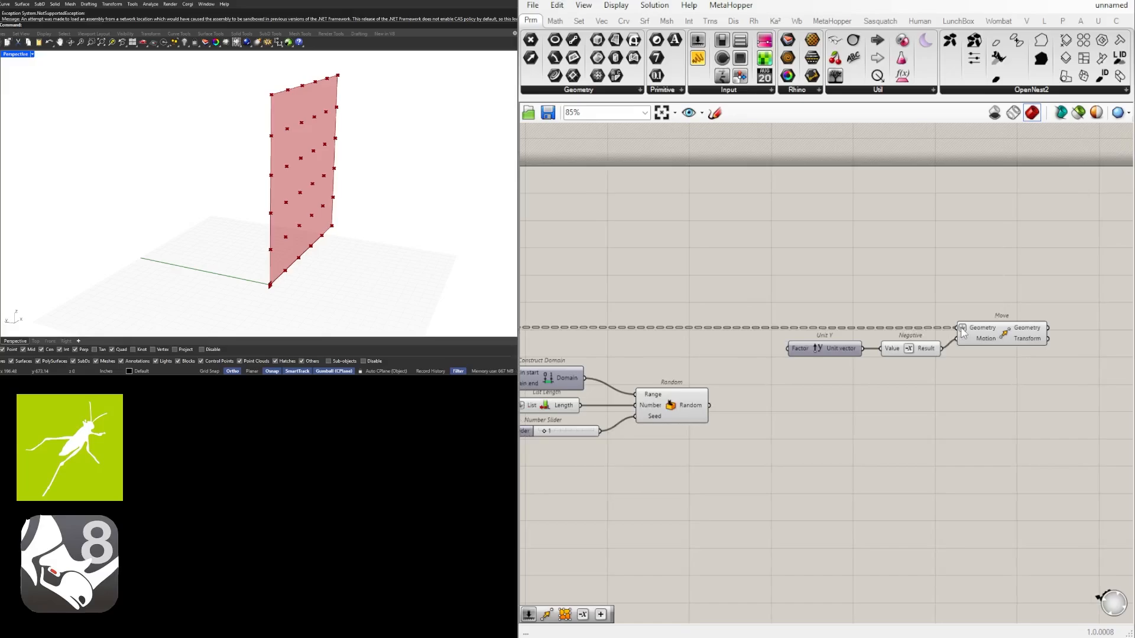
pyautogui.moveTo(714, 427); pyautogui.dragTo(778, 392, button='right')
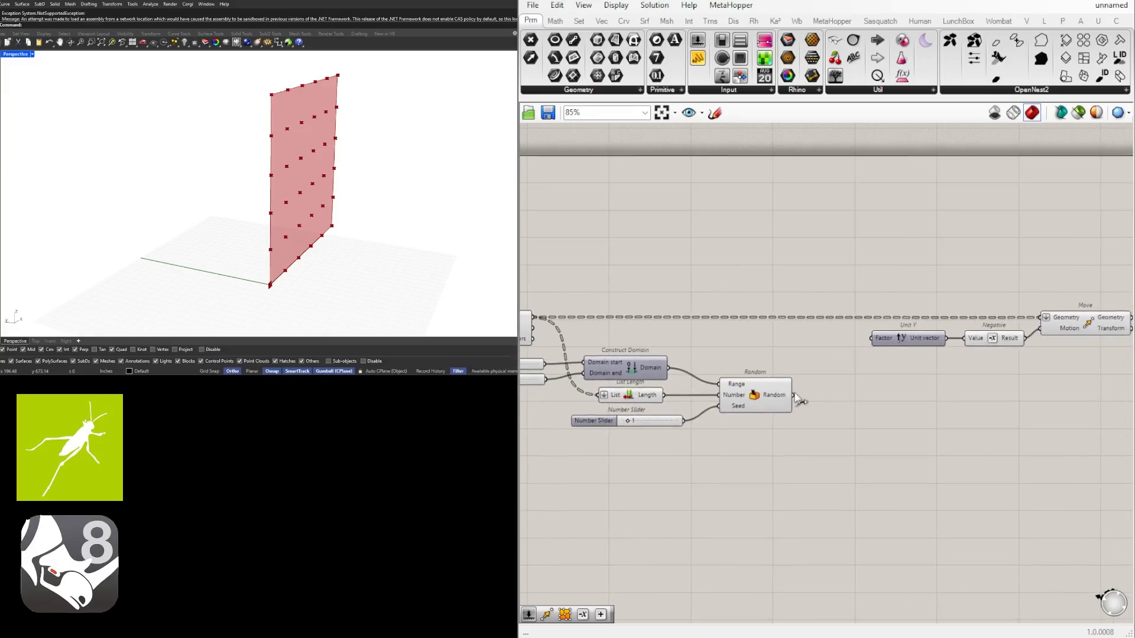
pyautogui.moveTo(794, 399); pyautogui.dragTo(875, 343)
pyautogui.moveTo(386, 199); pyautogui.dragTo(295, 188, button='right')
# Set the Domain start slider to 7.44 and the Domain end slider to 20.24
pyautogui.scroll(5, 710, 328)
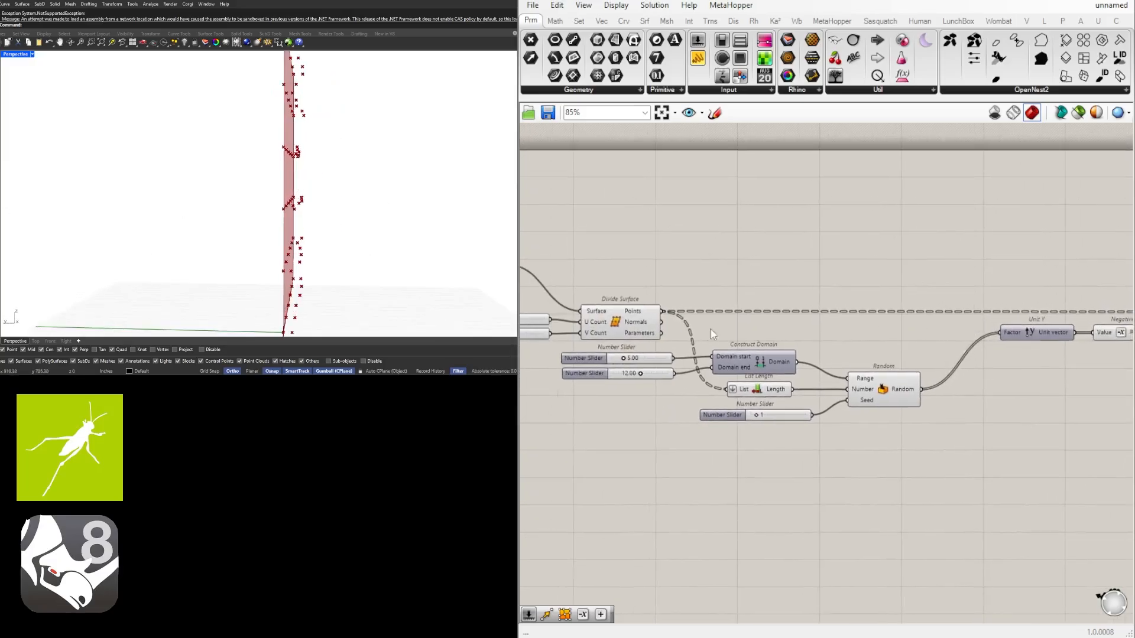
pyautogui.moveTo(703, 408); pyautogui.dragTo(786, 408)
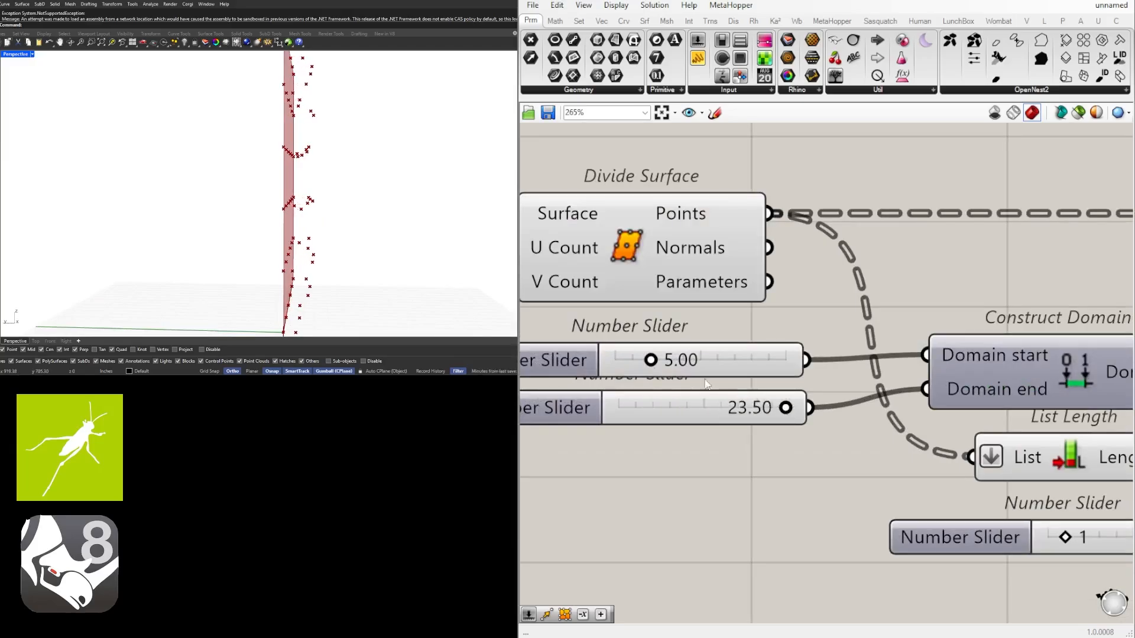
pyautogui.moveTo(651, 360)
pyautogui.mouseDown()
pyautogui.moveTo(613, 360)
pyautogui.moveTo(668, 360)
pyautogui.mouseUp()
pyautogui.moveTo(787, 408)
pyautogui.mouseDown()
pyautogui.moveTo(735, 407)
pyautogui.moveTo(765, 407)
pyautogui.mouseUp()
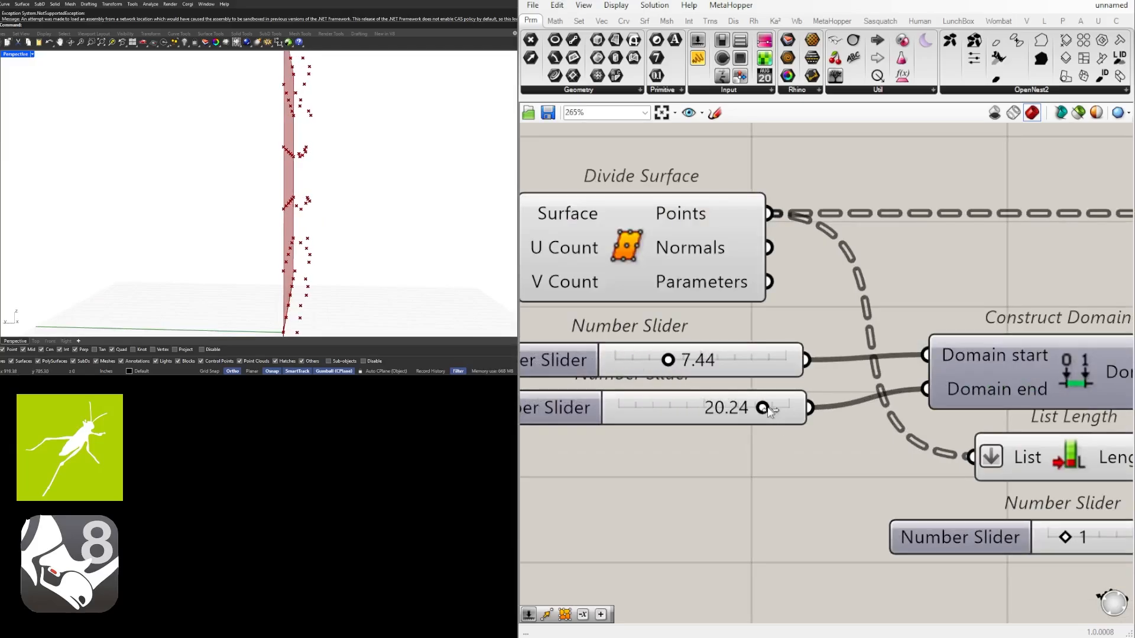
# Bring Unit Y, Negative and Move together close beside Random, and nudge Move slightly higher on its own
pyautogui.scroll(-6, 861, 532)
pyautogui.scroll(3, 996, 452)
pyautogui.moveTo(1034, 470); pyautogui.dragTo(767, 365)
pyautogui.moveTo(814, 447); pyautogui.dragTo(779, 474)
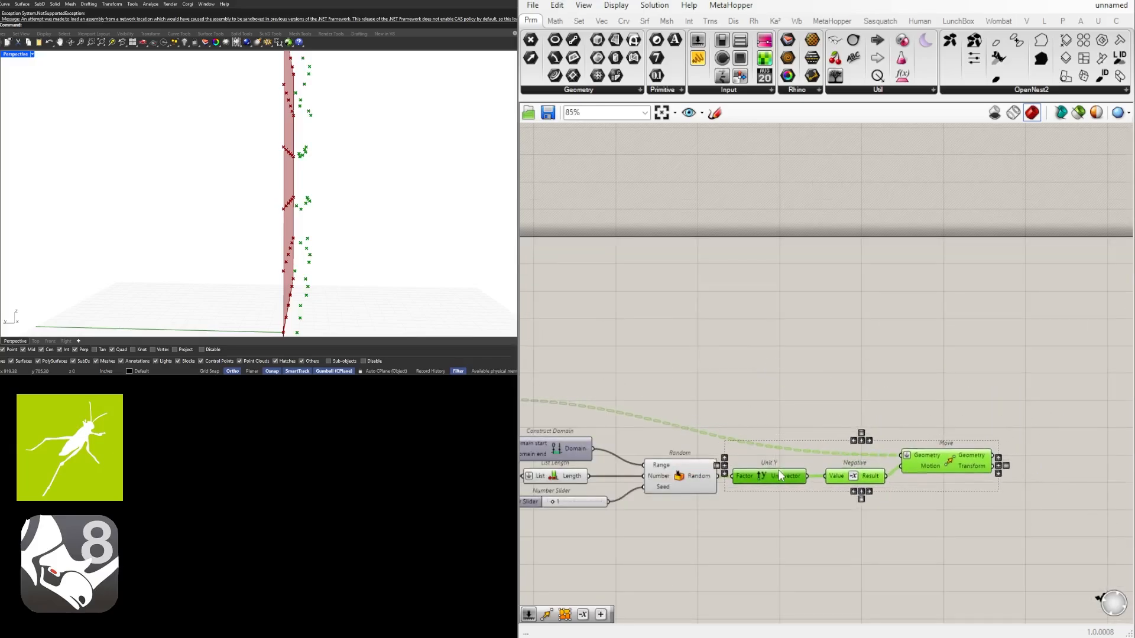
pyautogui.click(789, 452)
pyautogui.moveTo(920, 463); pyautogui.dragTo(923, 458)
pyautogui.moveTo(378, 231); pyautogui.dragTo(332, 227, button='right')
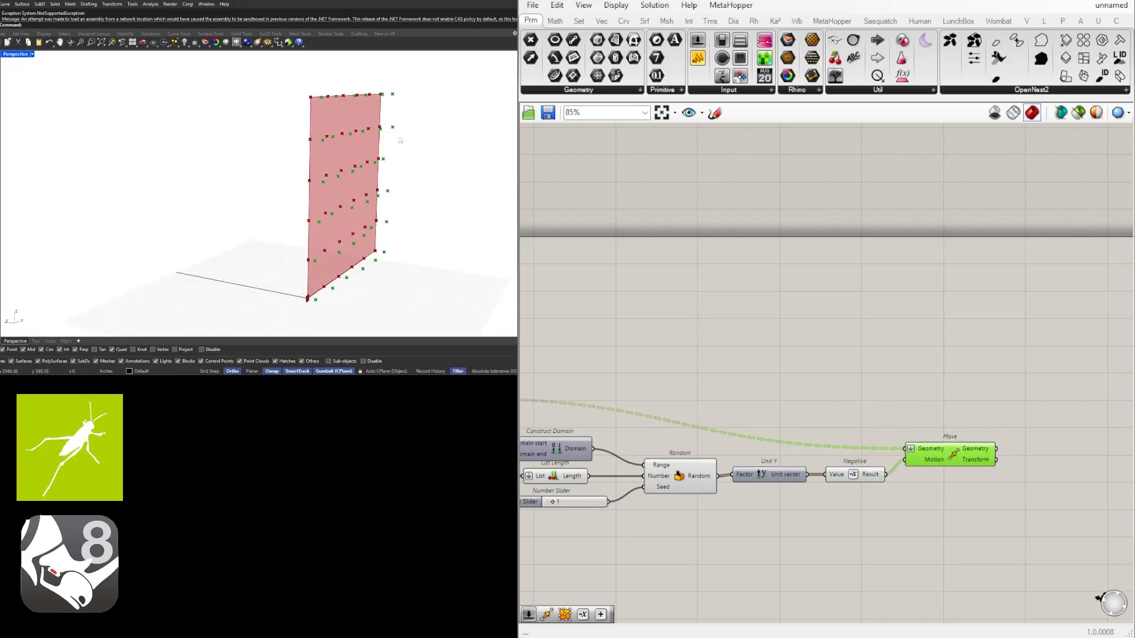
pyautogui.moveTo(785, 320); pyautogui.dragTo(737, 334, button='right')
pyautogui.click(981, 469)
# Add a Surface From Points component beyond the Move component
pyautogui.moveTo(981, 469); pyautogui.dragTo(825, 441, button='right')
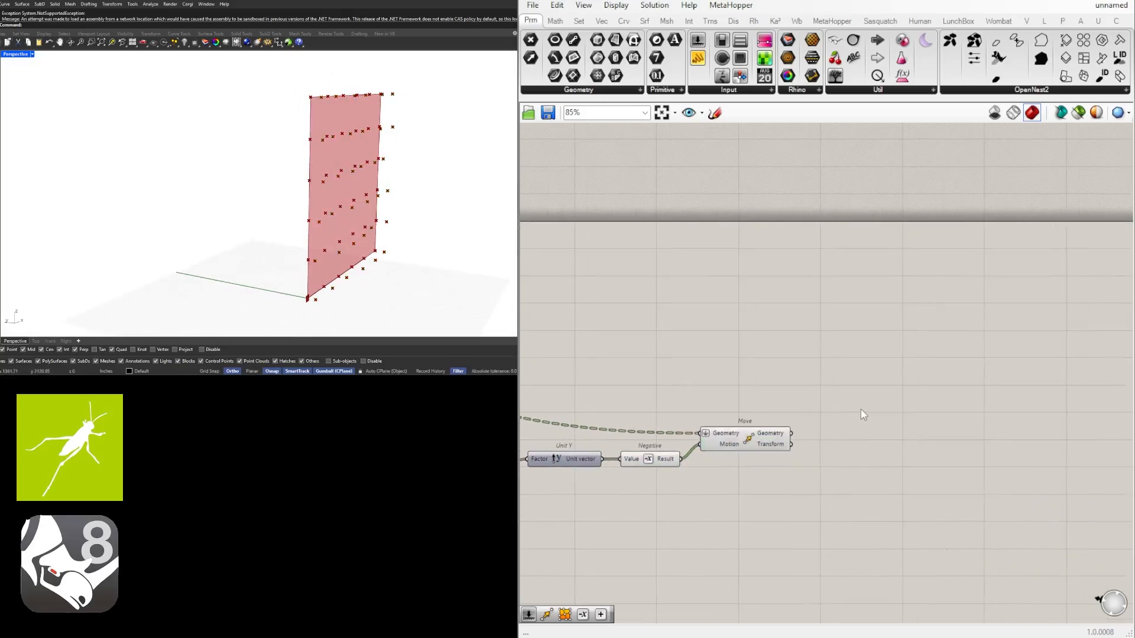
pyautogui.doubleClick(847, 396)
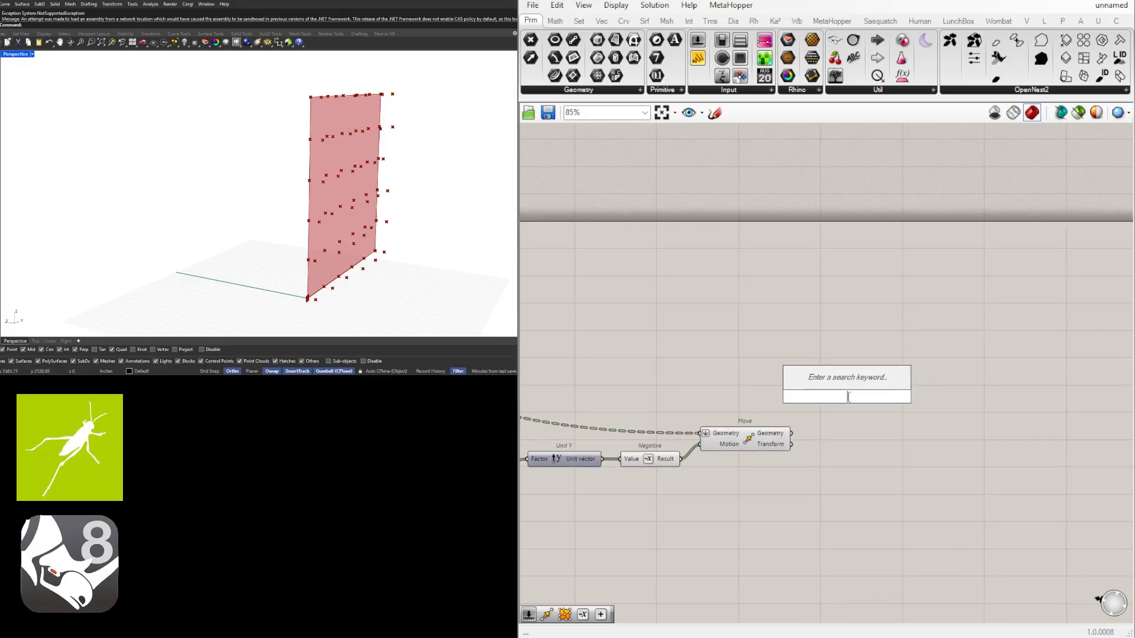
pyautogui.write('surfa')
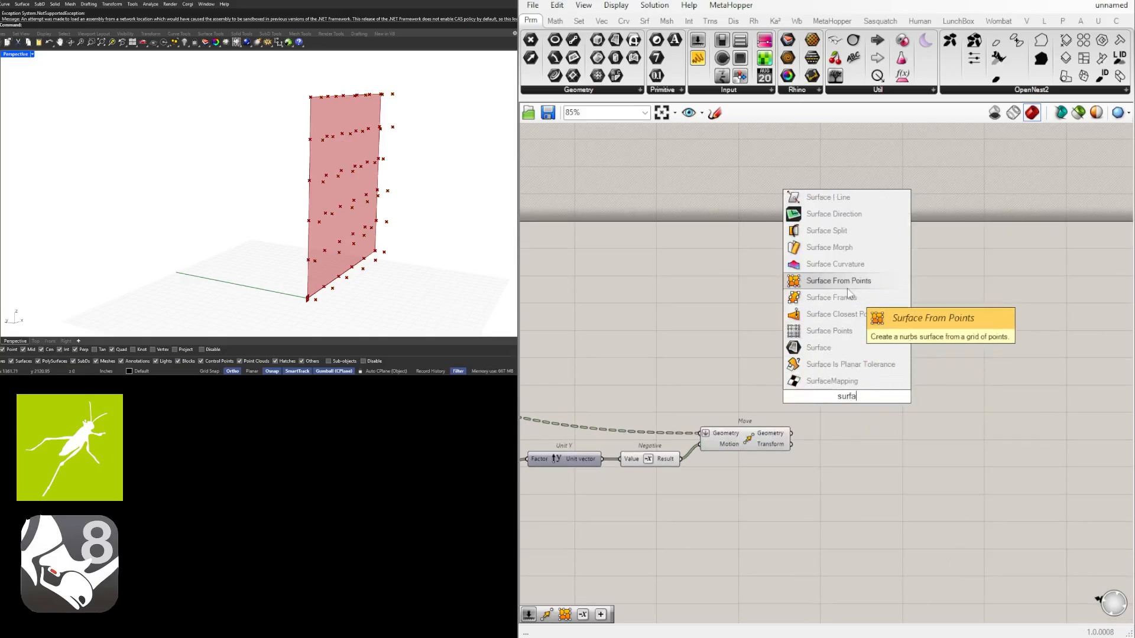
pyautogui.click(852, 282)
pyautogui.click(786, 385)
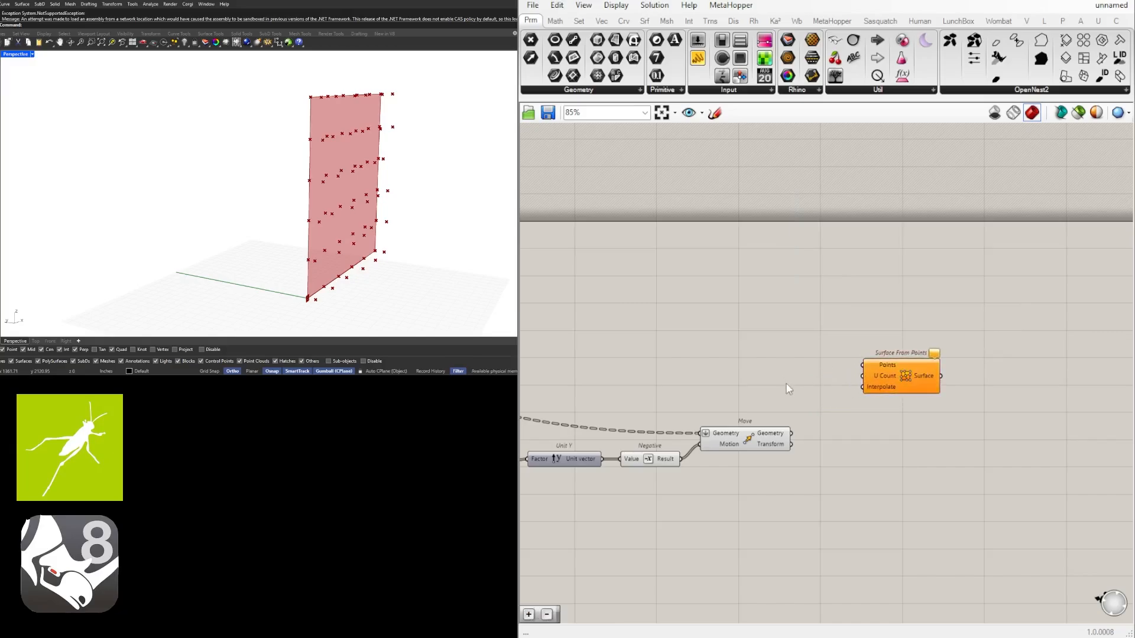
pyautogui.scroll(-2, 897, 427)
pyautogui.scroll(2, 1002, 378)
# Position Surface From Points beside Move and wire Move's Geometry output into its Points input
pyautogui.click(946, 381)
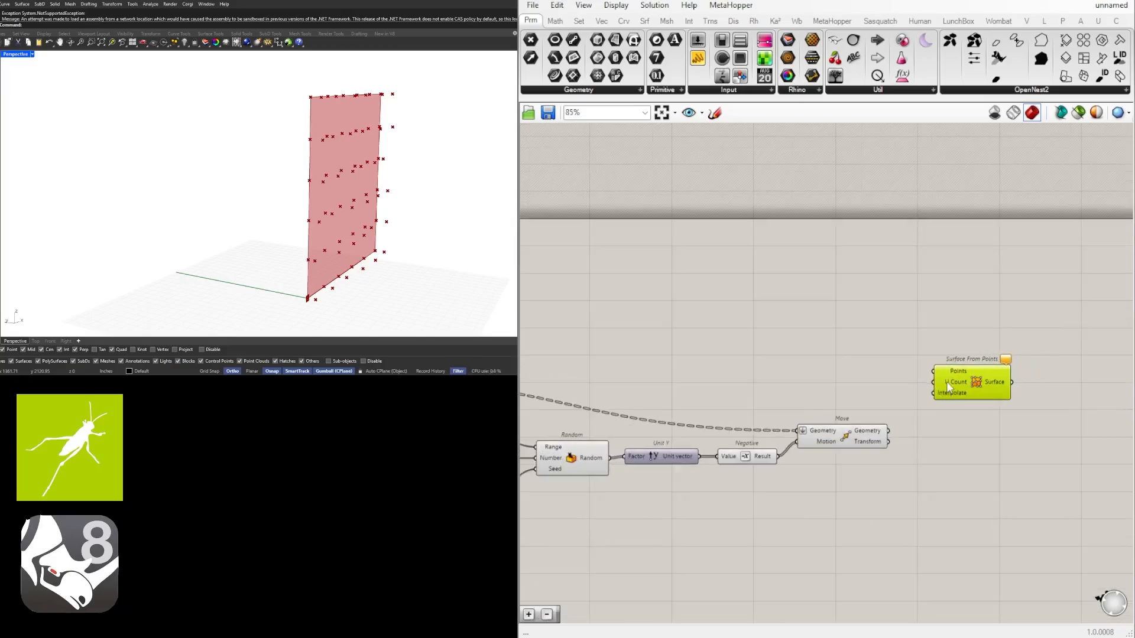
pyautogui.moveTo(775, 391); pyautogui.dragTo(957, 370, button='right')
pyautogui.scroll(-1, 880, 375)
pyautogui.moveTo(1042, 392); pyautogui.dragTo(945, 398, button='right')
pyautogui.scroll(2, 945, 398)
pyautogui.moveTo(952, 409); pyautogui.dragTo(1035, 355)
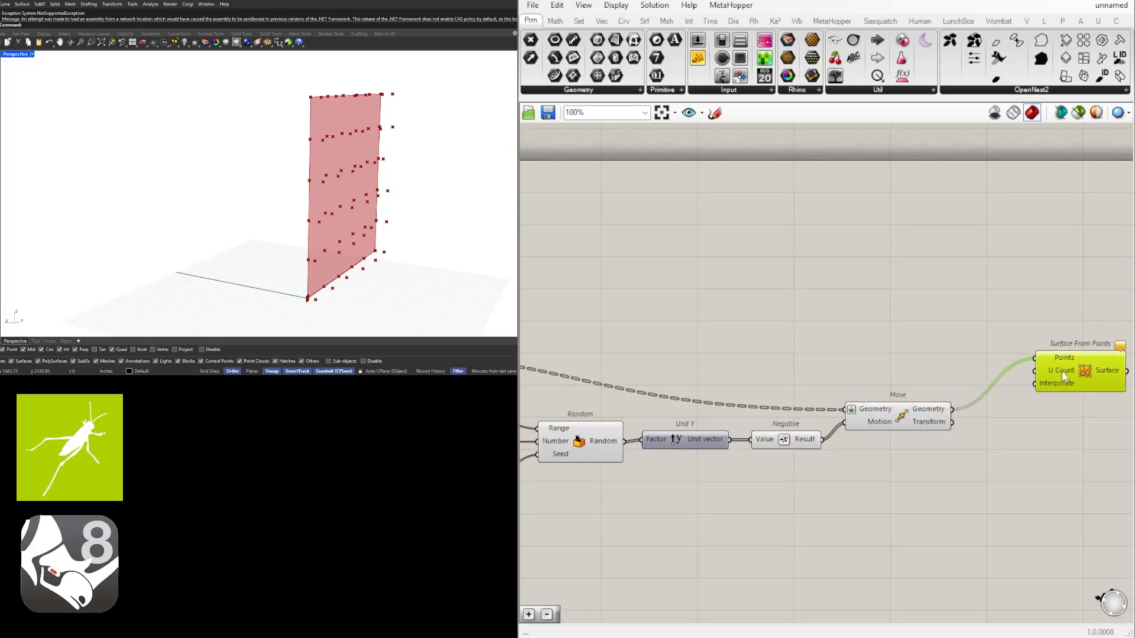
# Add an Addition component and place it just above Divide Surface
pyautogui.moveTo(807, 373); pyautogui.dragTo(1105, 371, button='right')
pyautogui.moveTo(708, 360); pyautogui.dragTo(985, 366, button='right')
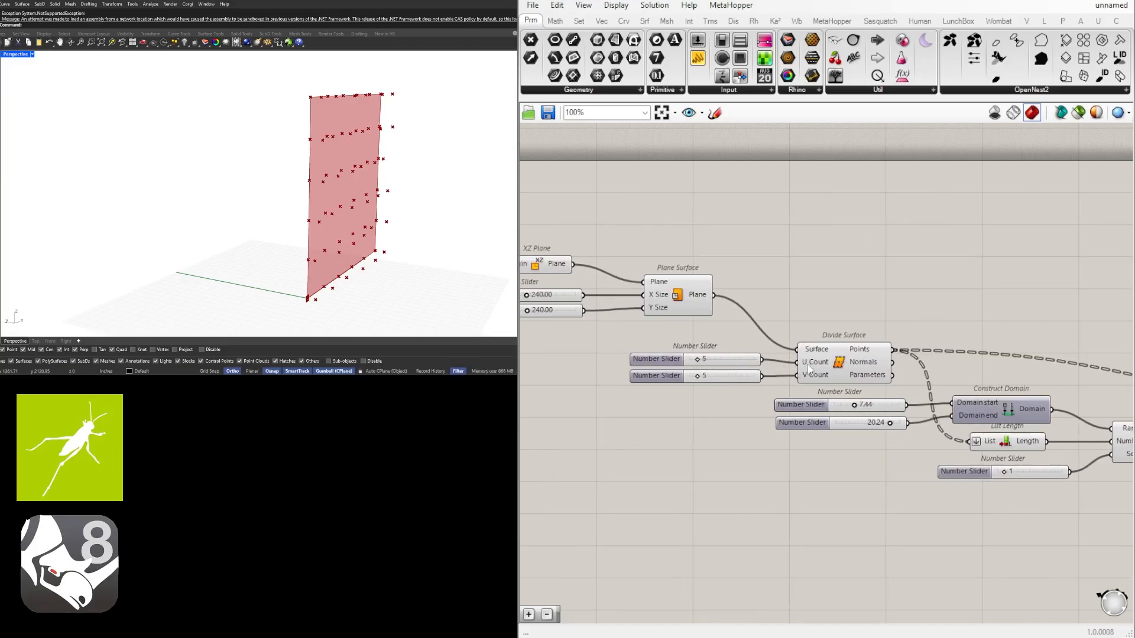
pyautogui.doubleClick(848, 328)
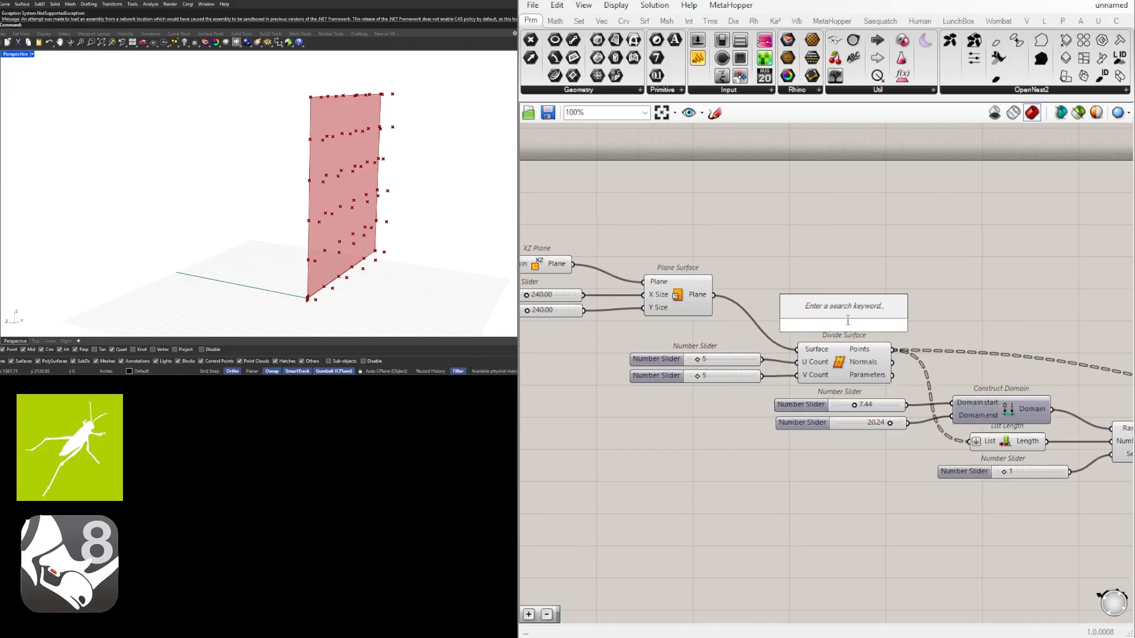
pyautogui.write('addition')
pyautogui.press('Return')
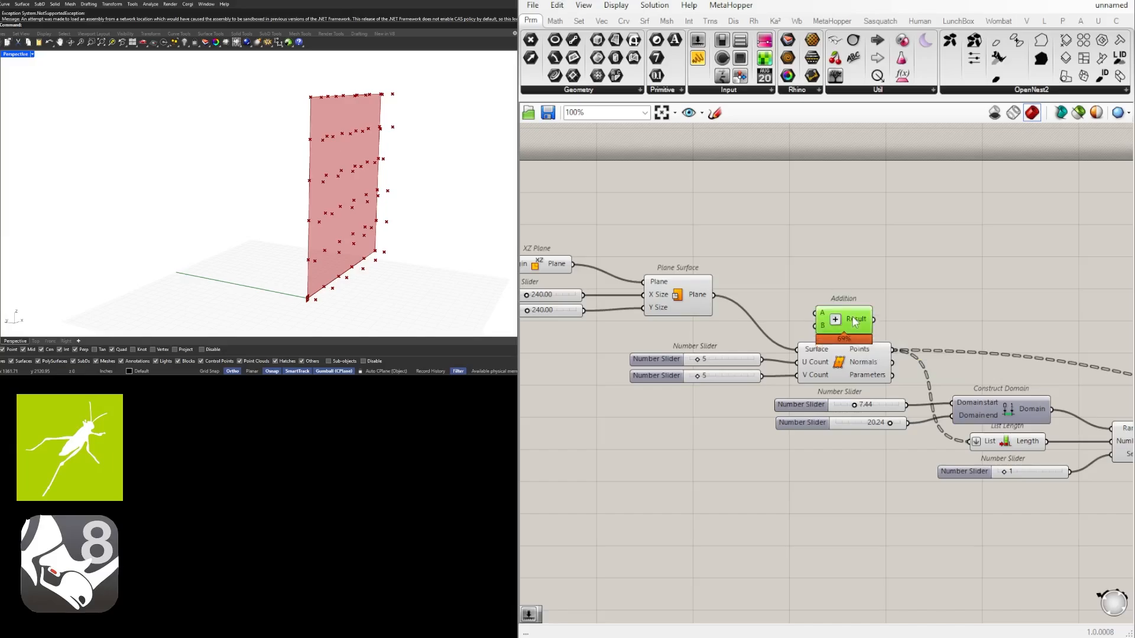
pyautogui.moveTo(855, 322); pyautogui.dragTo(853, 311)
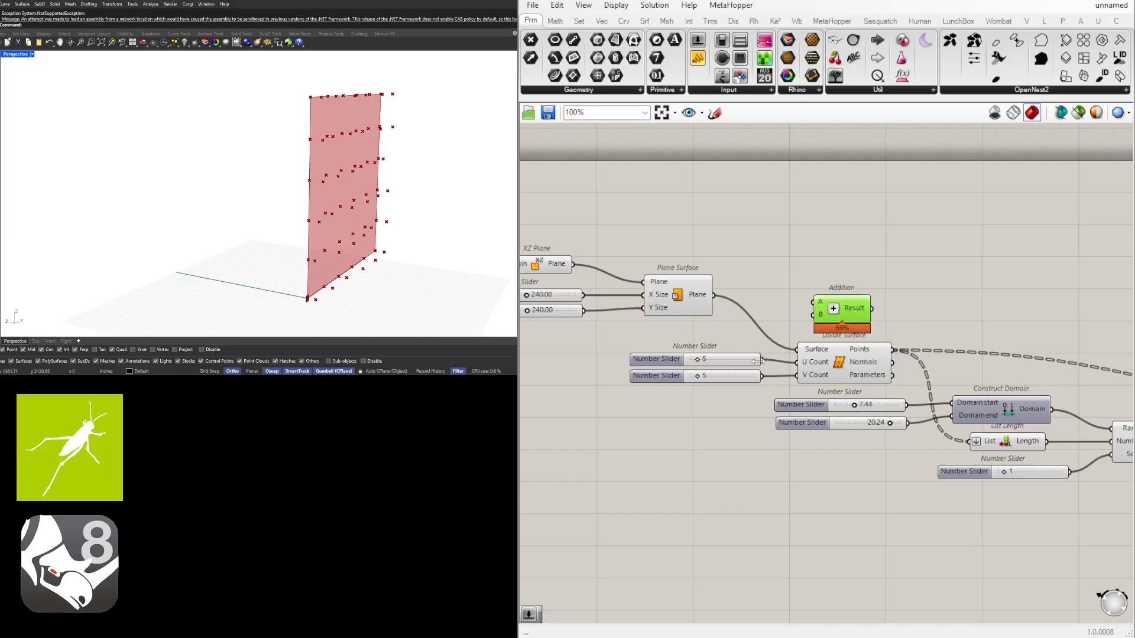
# Wire Divide Surface's U Count slider into Addition's A input, and Addition's Result into Surface From Points' U Count input
pyautogui.moveTo(759, 361); pyautogui.dragTo(813, 303)
pyautogui.moveTo(868, 309); pyautogui.dragTo(650, 317, button='right')
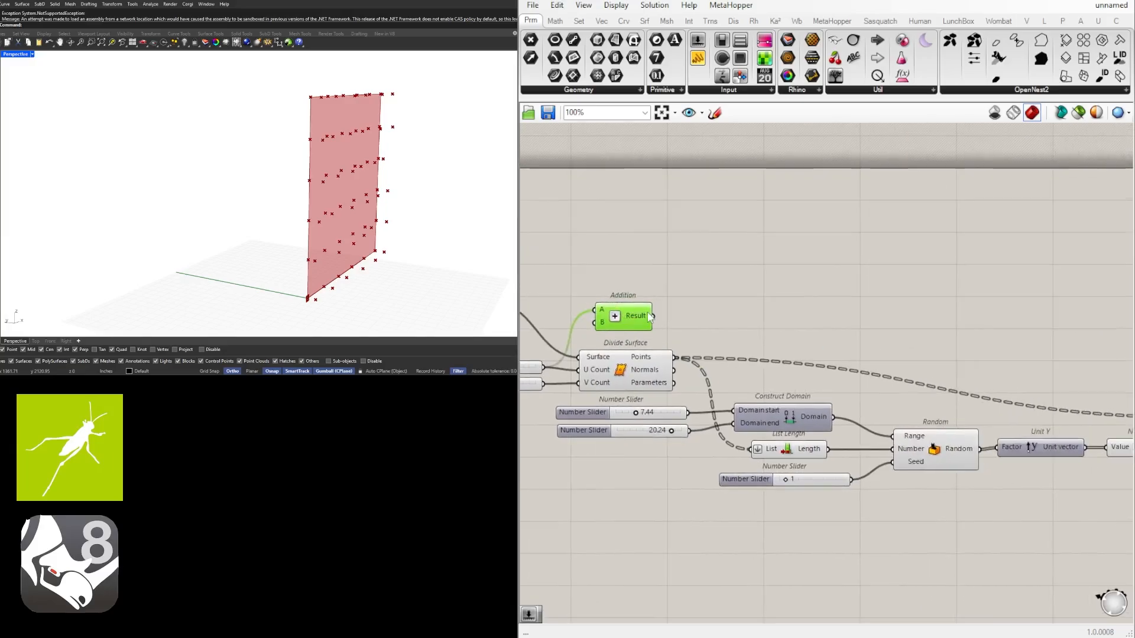
pyautogui.scroll(-4, 650, 316)
pyautogui.moveTo(650, 315); pyautogui.dragTo(1106, 354)
# Raise Surface From Points and Move on the canvas to tidy the layout of the wires
pyautogui.moveTo(1100, 413); pyautogui.dragTo(979, 441, button='right')
pyautogui.moveTo(1007, 383); pyautogui.dragTo(1018, 347)
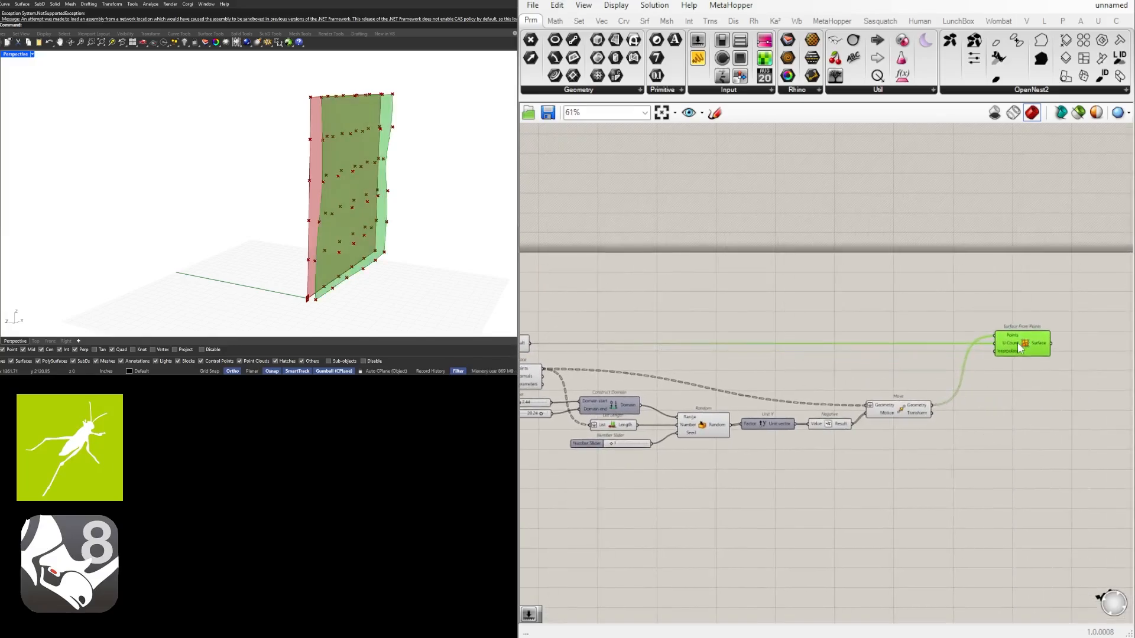
pyautogui.click(1014, 378)
pyautogui.moveTo(898, 415); pyautogui.dragTo(920, 378)
pyautogui.moveTo(302, 199); pyautogui.dragTo(336, 128, button='right')
# Set the Interpolate input of Surface From Points to True
pyautogui.scroll(6, 338, 156)
pyautogui.scroll(5, 1061, 349)
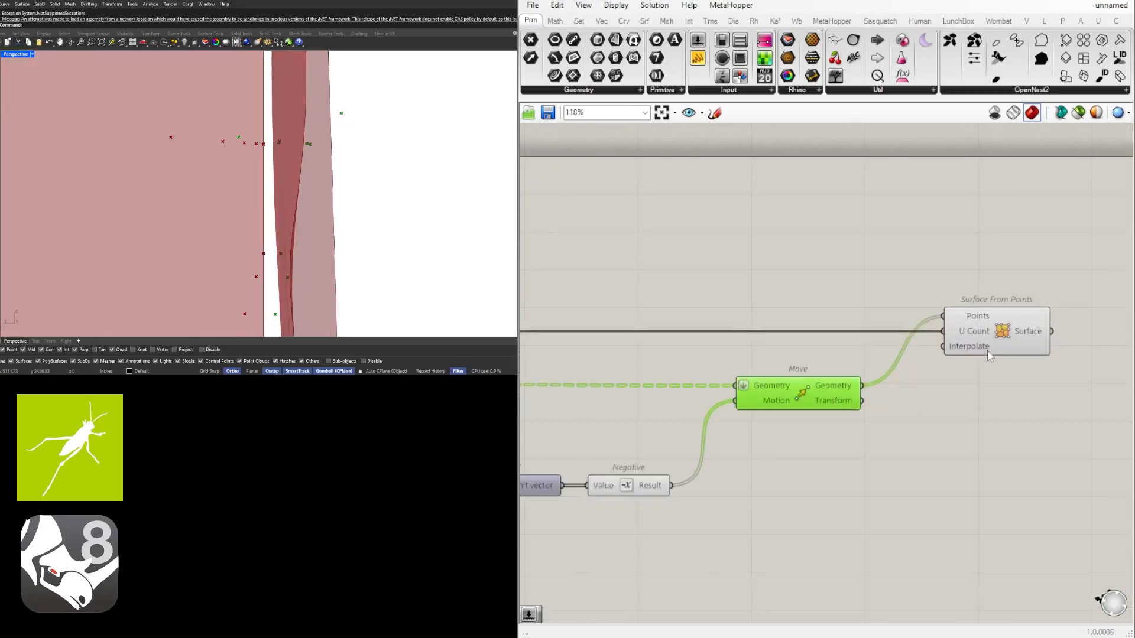
pyautogui.click(857, 414)
pyautogui.rightClick(847, 363)
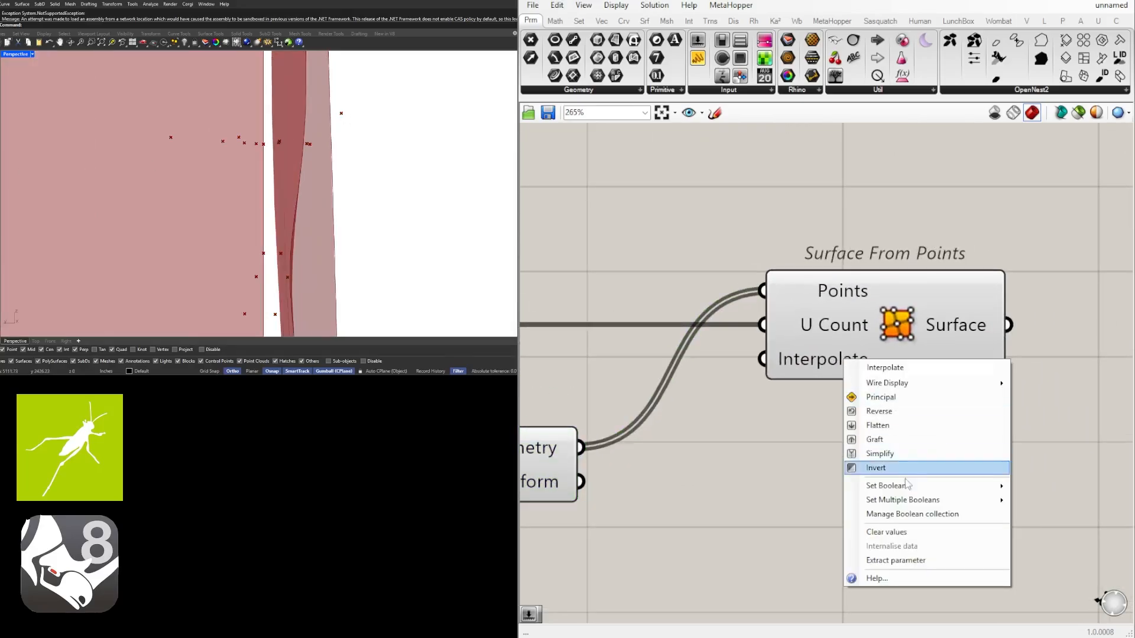
pyautogui.moveTo(905, 492)
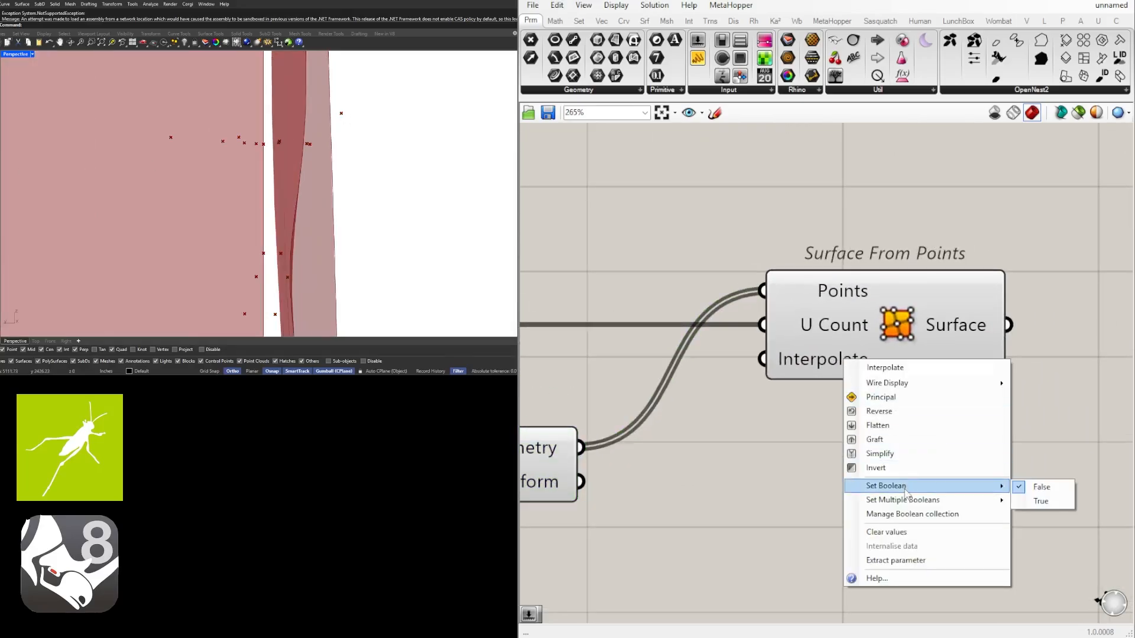
pyautogui.click(1040, 501)
# Examine the interpolated surface against the flat plane from the side, with Surface From Points highlighted
pyautogui.scroll(-2, 350, 151)
pyautogui.moveTo(350, 151); pyautogui.dragTo(400, 203, button='right')
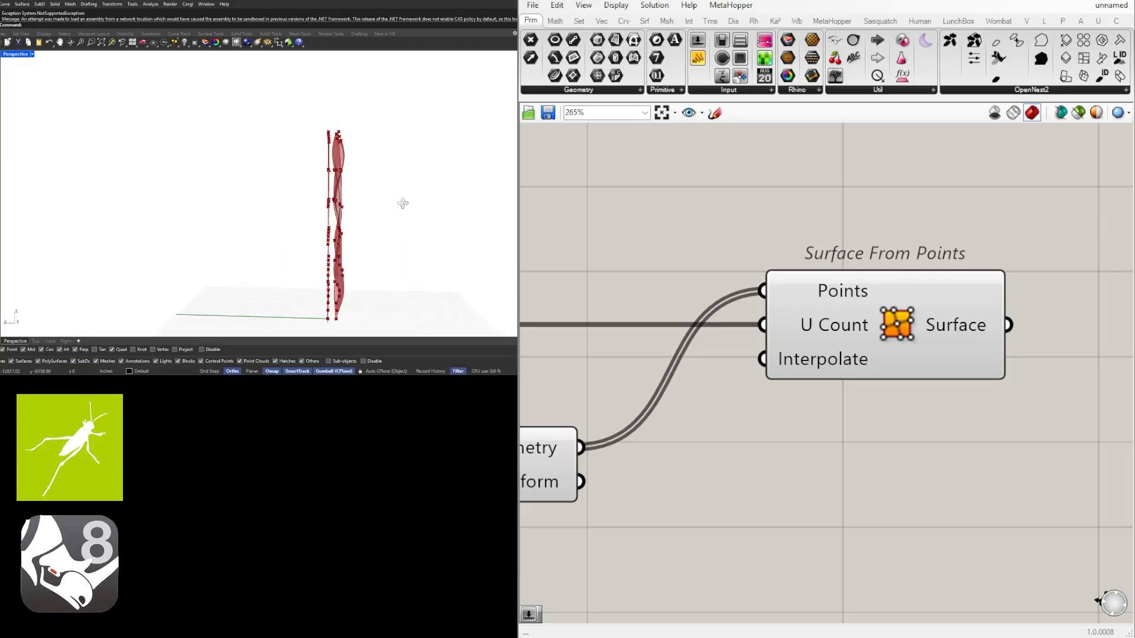
pyautogui.scroll(3, 366, 257)
pyautogui.scroll(-3, 367, 257)
pyautogui.moveTo(355, 235); pyautogui.dragTo(354, 201, button='right')
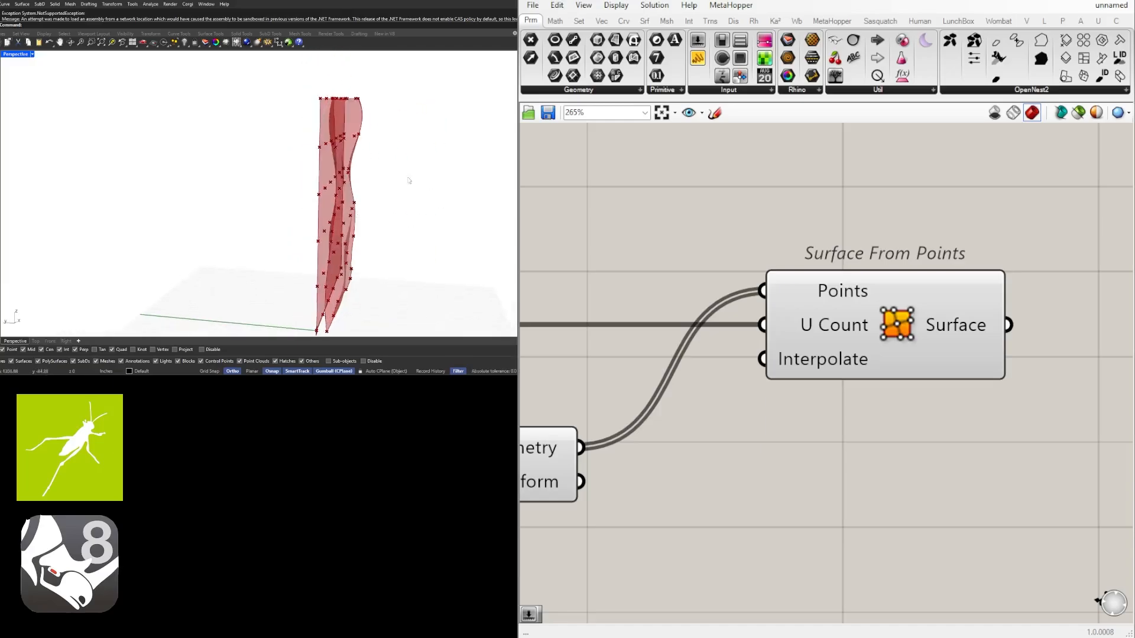
pyautogui.scroll(-2, 709, 349)
pyautogui.scroll(-2, 711, 349)
pyautogui.click(804, 337)
pyautogui.scroll(-3, 856, 408)
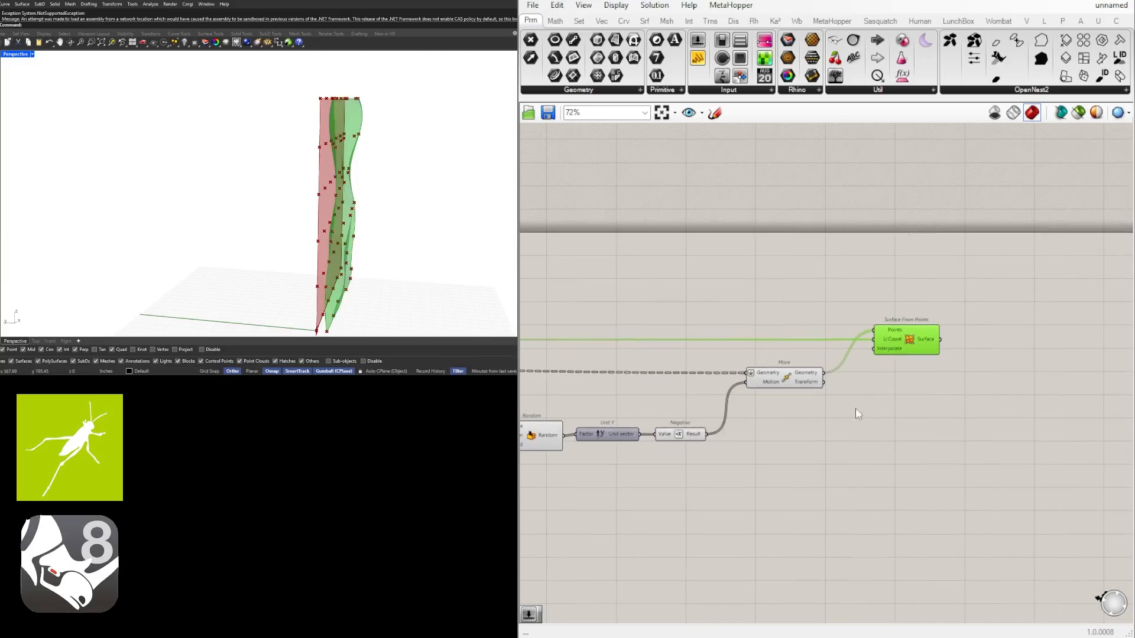
# Examine the interpolated surface and its offset from the flat plane from the front and the side
pyautogui.click(855, 402)
pyautogui.moveTo(184, 170); pyautogui.dragTo(257, 158, button='right')
pyautogui.moveTo(888, 295); pyautogui.dragTo(853, 283, button='right')
pyautogui.scroll(2, 860, 348)
pyautogui.click(856, 337)
pyautogui.scroll(-3, 842, 350)
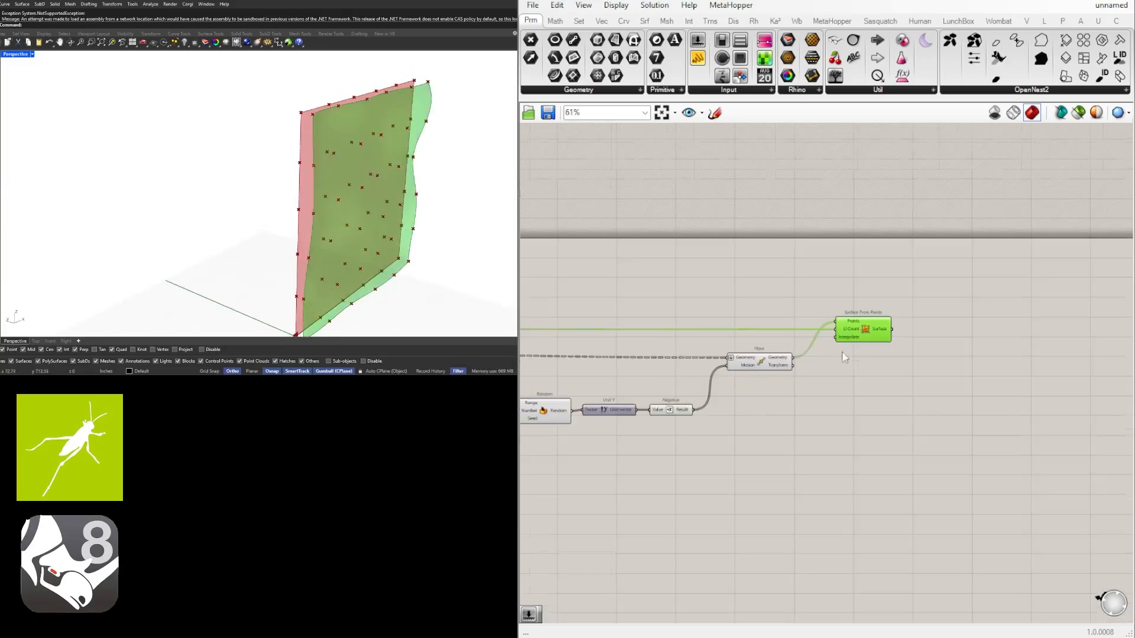
pyautogui.moveTo(804, 374); pyautogui.dragTo(958, 354, button='right')
pyautogui.scroll(1, 941, 354)
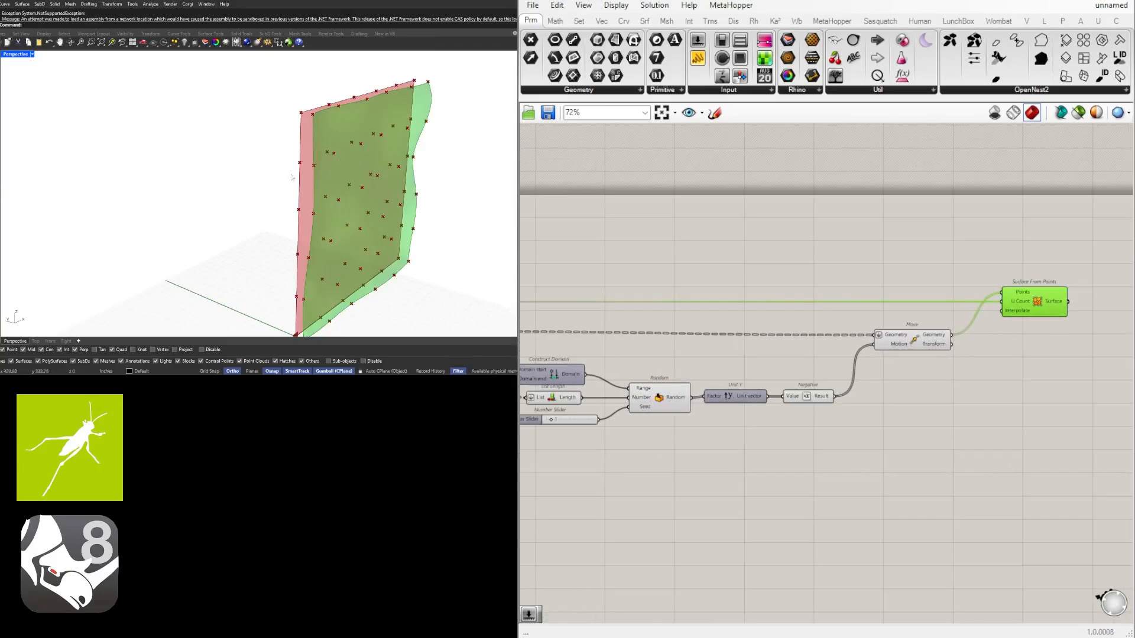
pyautogui.moveTo(341, 129); pyautogui.dragTo(380, 120, button='right')
pyautogui.scroll(3, 343, 89)
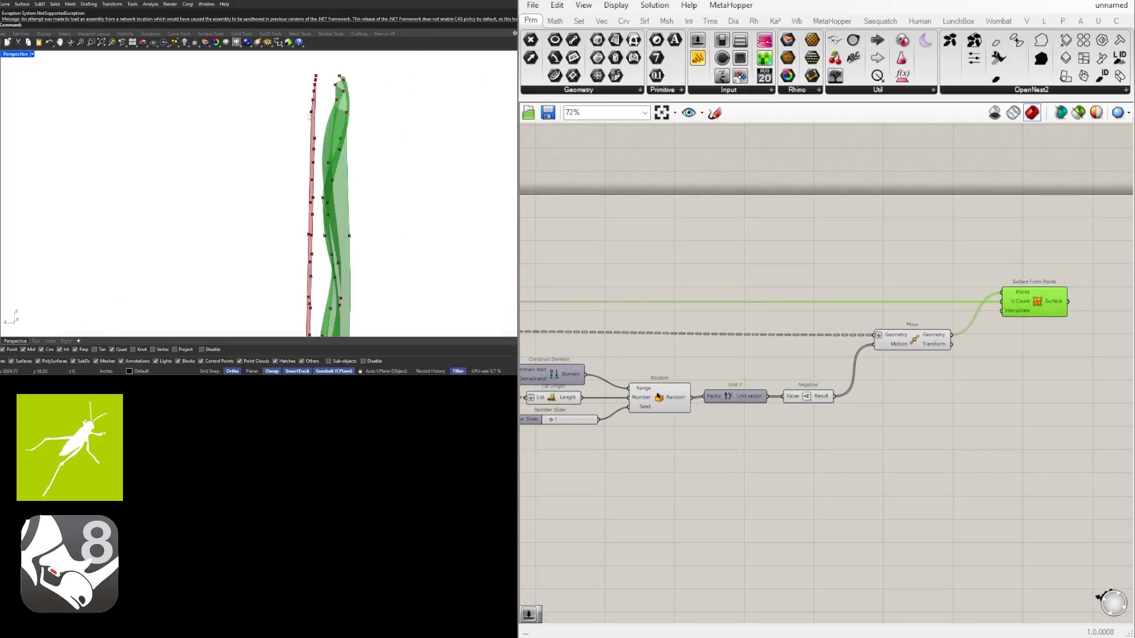
pyautogui.scroll(-4, 954, 235)
pyautogui.scroll(3, 999, 242)
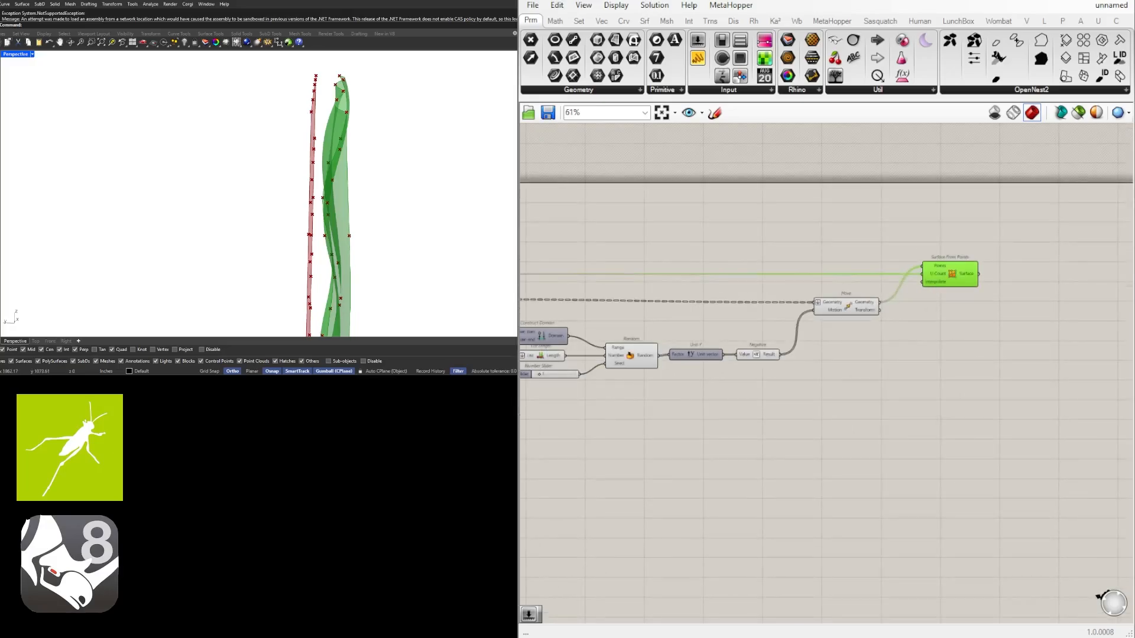
pyautogui.click(625, 503)
pyautogui.moveTo(248, 178); pyautogui.dragTo(224, 179, button='right')
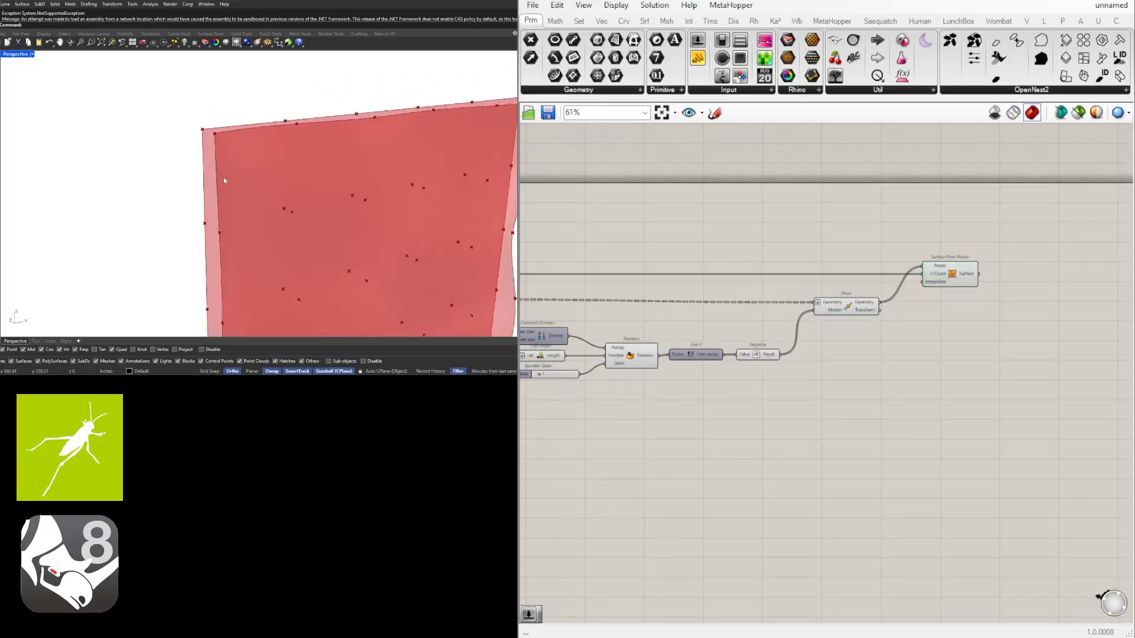
pyautogui.scroll(-5, 227, 182)
pyautogui.moveTo(310, 237); pyautogui.dragTo(370, 177, button='right')
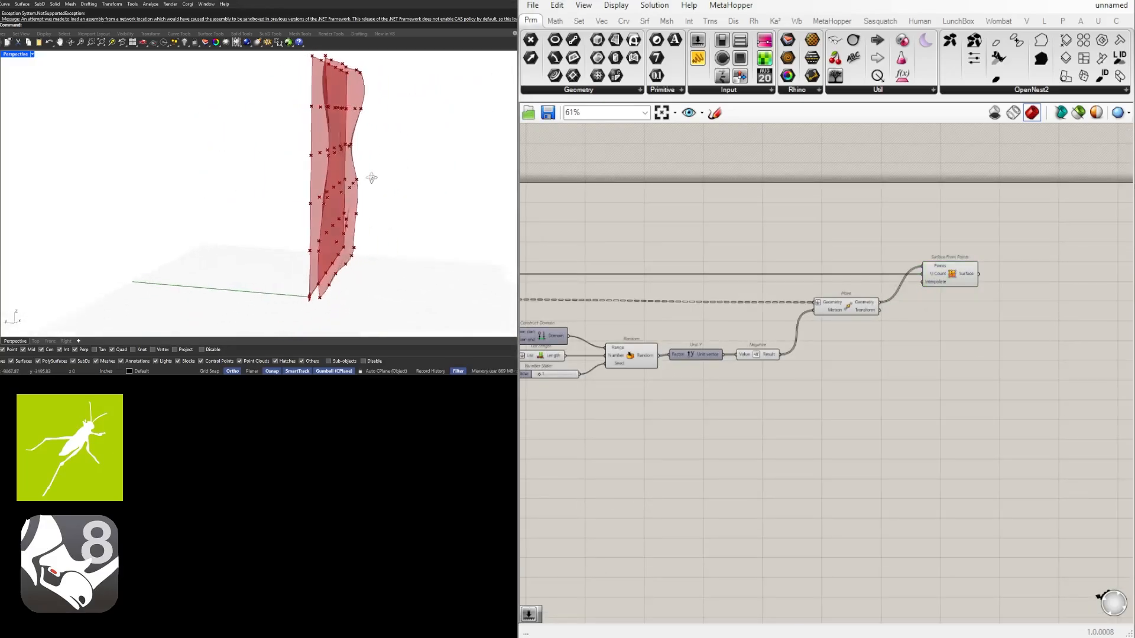
pyautogui.scroll(-2, 724, 340)
pyautogui.scroll(1, 717, 331)
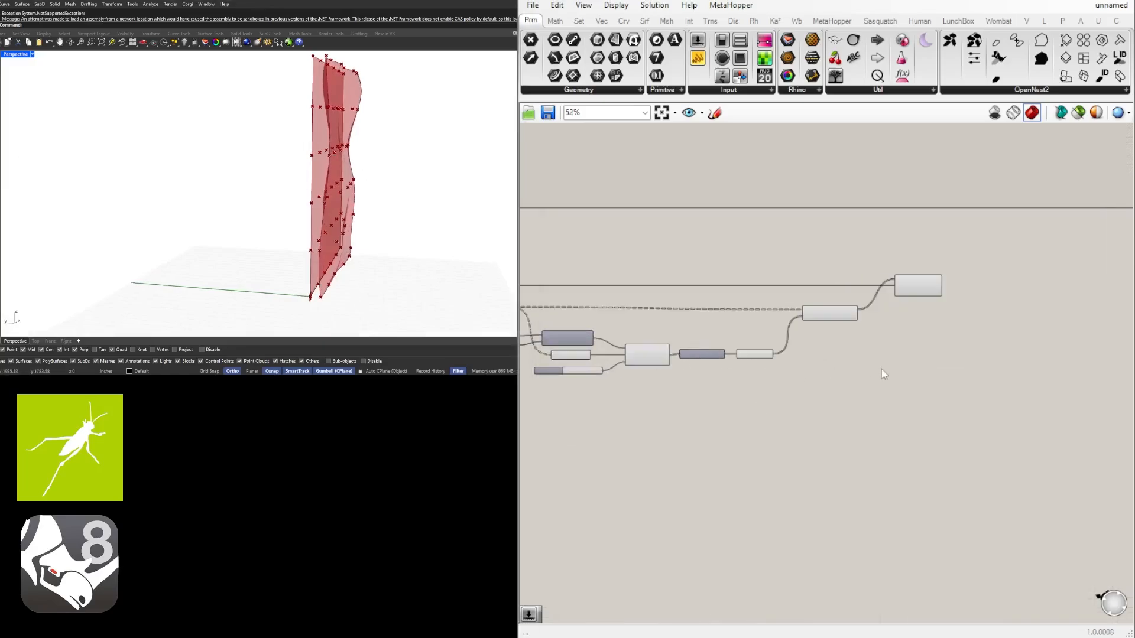
# Lower Divide Surface's V Count and U Count sliders to 3 each and view the surface from the side
pyautogui.rightClick(886, 368)
pyautogui.moveTo(552, 358); pyautogui.dragTo(815, 357, button='right')
pyautogui.scroll(5, 815, 360)
pyautogui.scroll(-4, 695, 343)
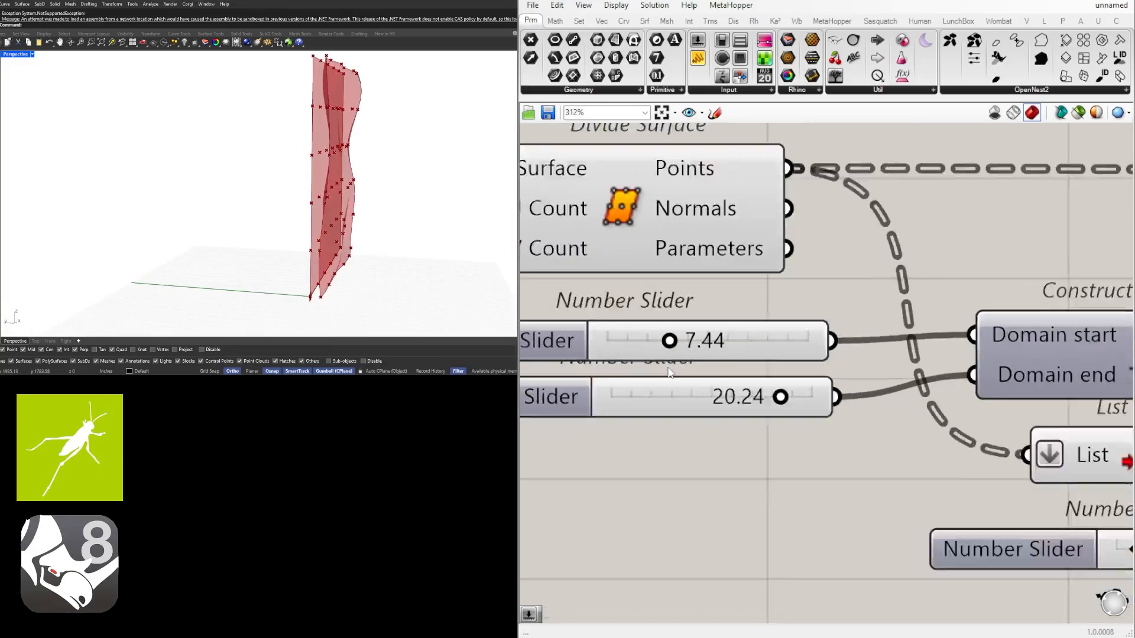
pyautogui.scroll(5, 688, 319)
pyautogui.moveTo(695, 330); pyautogui.dragTo(682, 331)
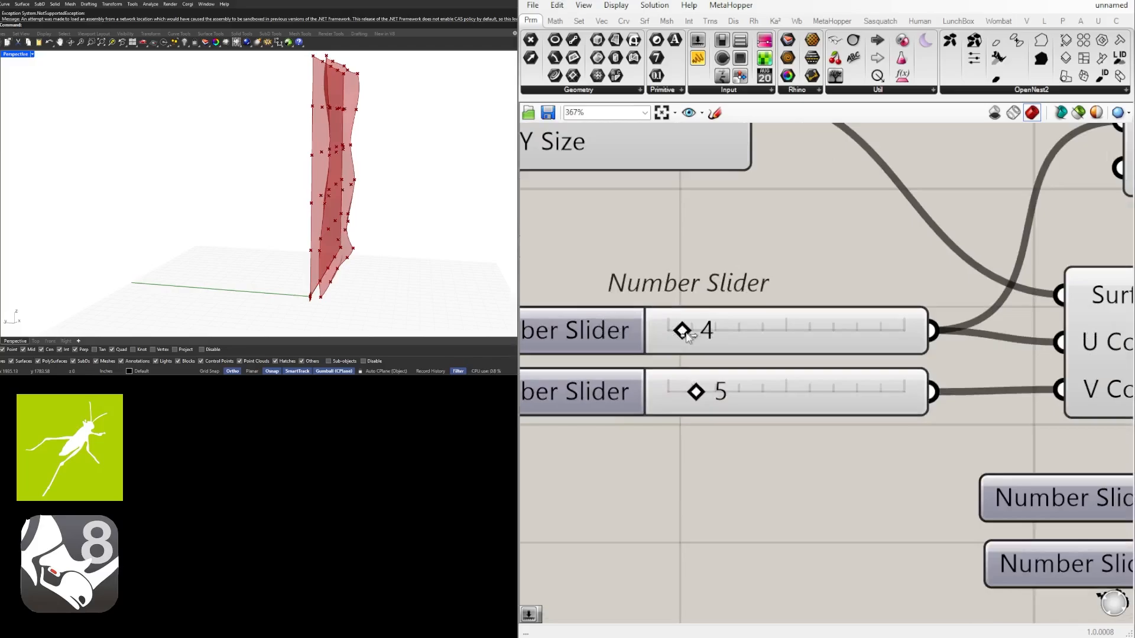
pyautogui.moveTo(679, 395); pyautogui.dragTo(668, 393)
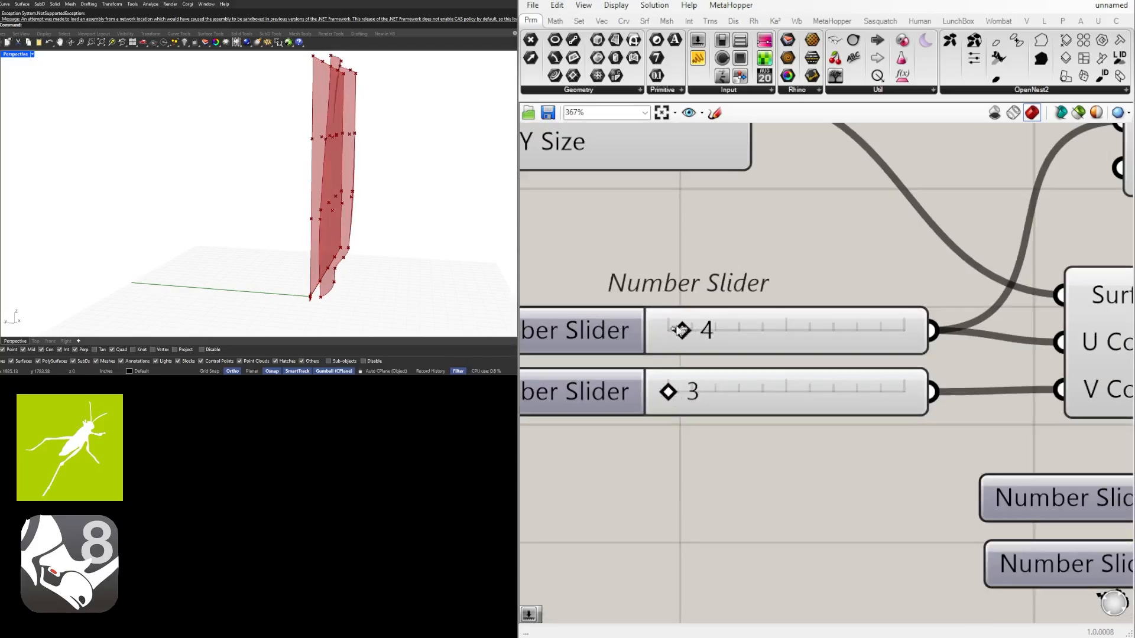
pyautogui.moveTo(682, 331); pyautogui.dragTo(668, 331)
pyautogui.moveTo(245, 162); pyautogui.dragTo(253, 153, button='right')
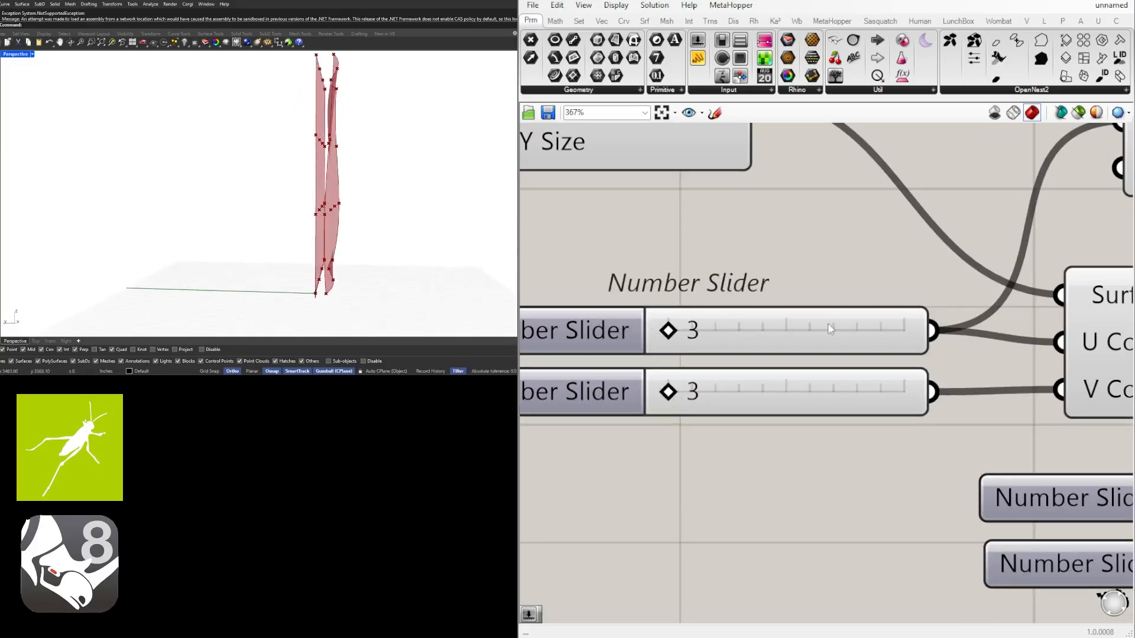
# Set Divide Surface's U Count and V Count sliders to 13 each and inspect the denser surface
pyautogui.moveTo(668, 331); pyautogui.dragTo(806, 330)
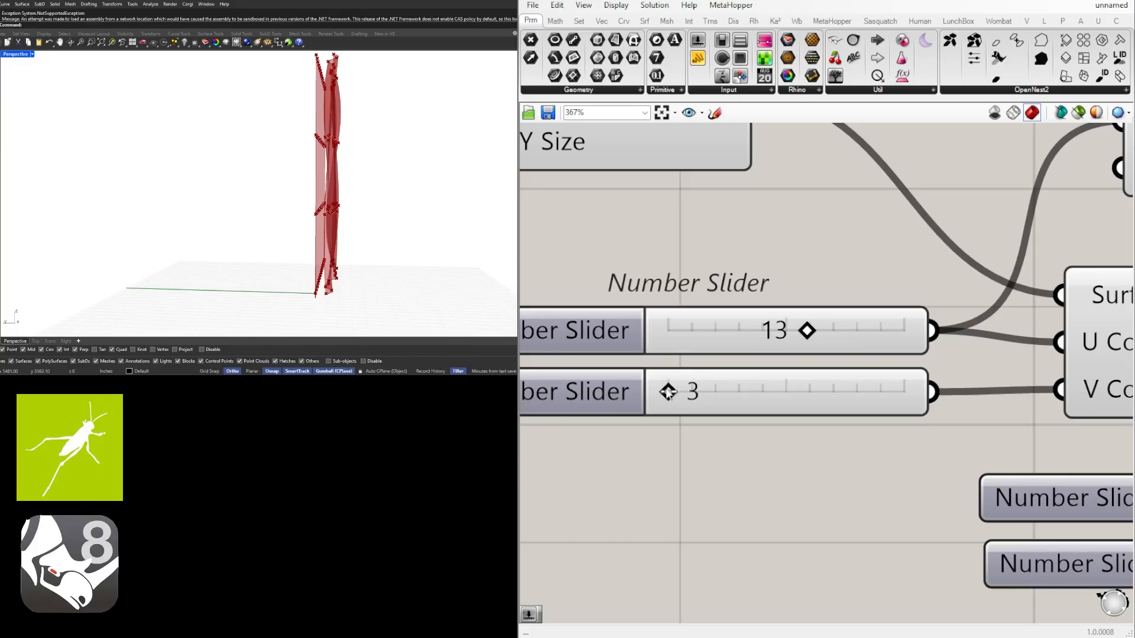
pyautogui.moveTo(668, 392); pyautogui.dragTo(807, 391)
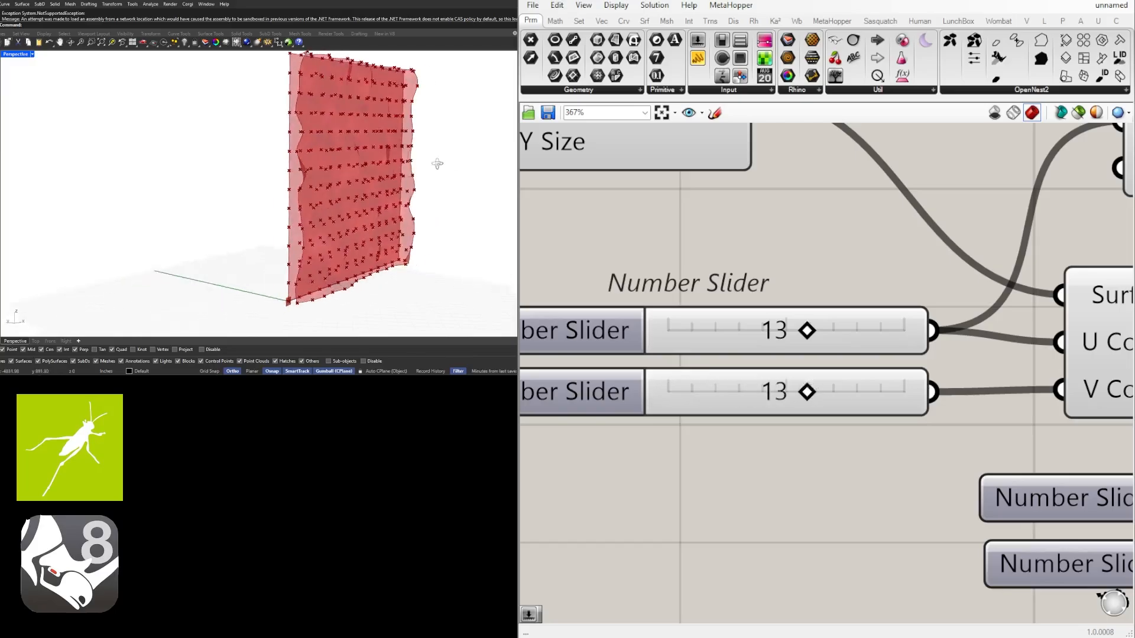
pyautogui.moveTo(437, 164); pyautogui.dragTo(478, 159, button='right')
pyautogui.moveTo(371, 162); pyautogui.dragTo(331, 157, button='right')
pyautogui.scroll(5, 343, 156)
pyautogui.scroll(-7, 343, 157)
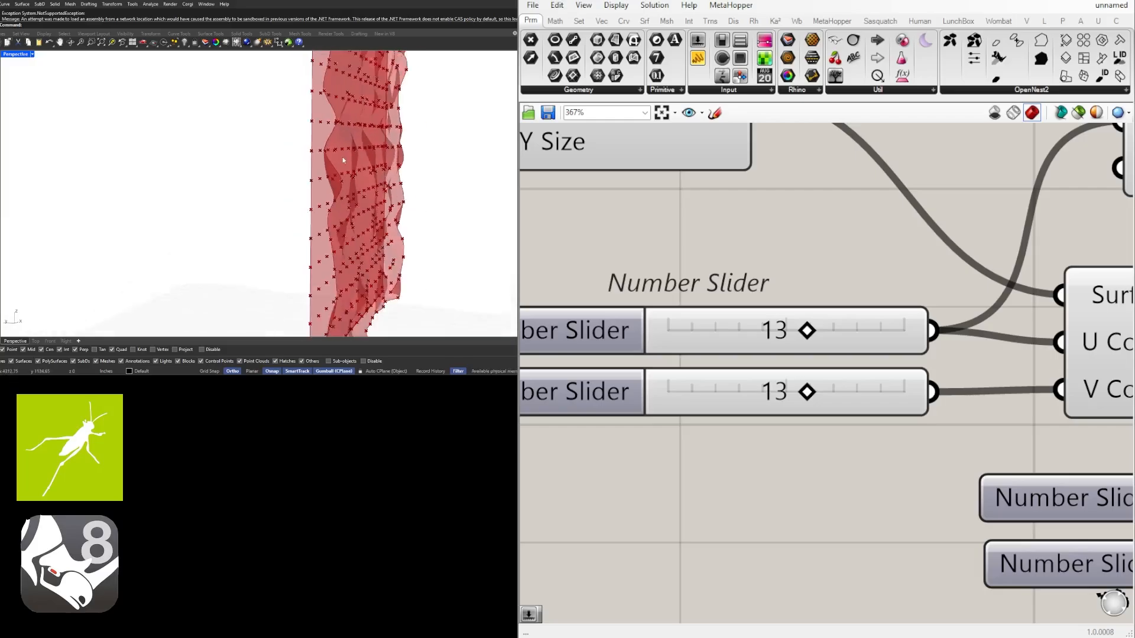
# Turn off the preview of Divide Surface
pyautogui.scroll(-6, 882, 308)
pyautogui.moveTo(972, 289); pyautogui.dragTo(882, 315, button='right')
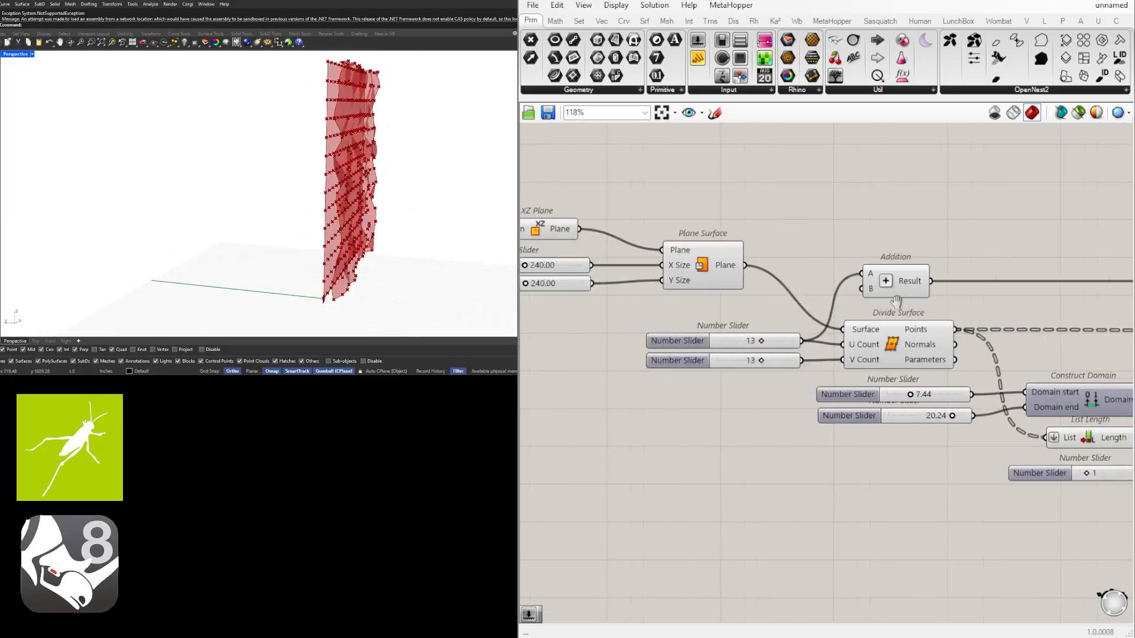
pyautogui.scroll(-3, 940, 313)
pyautogui.moveTo(980, 324); pyautogui.dragTo(851, 324, button='right')
pyautogui.scroll(3, 851, 324)
pyautogui.click(748, 338)
pyautogui.middleClick(748, 338)
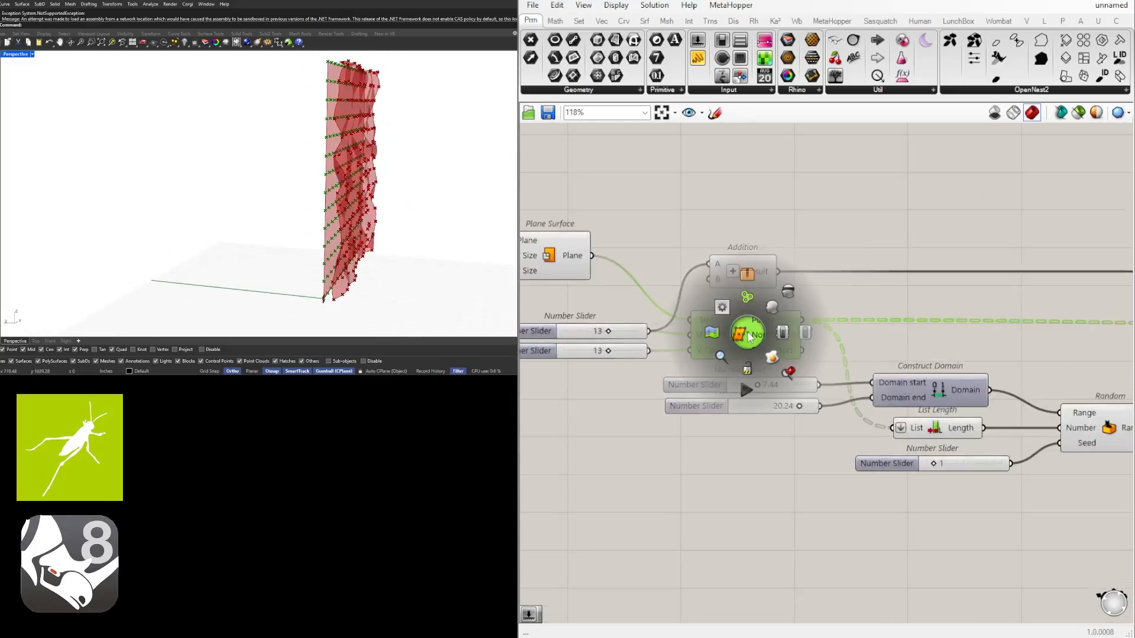
pyautogui.click(793, 297)
# Turn off the preview of Plane Surface and highlight Surface From Points to check the wavy surface
pyautogui.moveTo(559, 259); pyautogui.dragTo(782, 273, button='right')
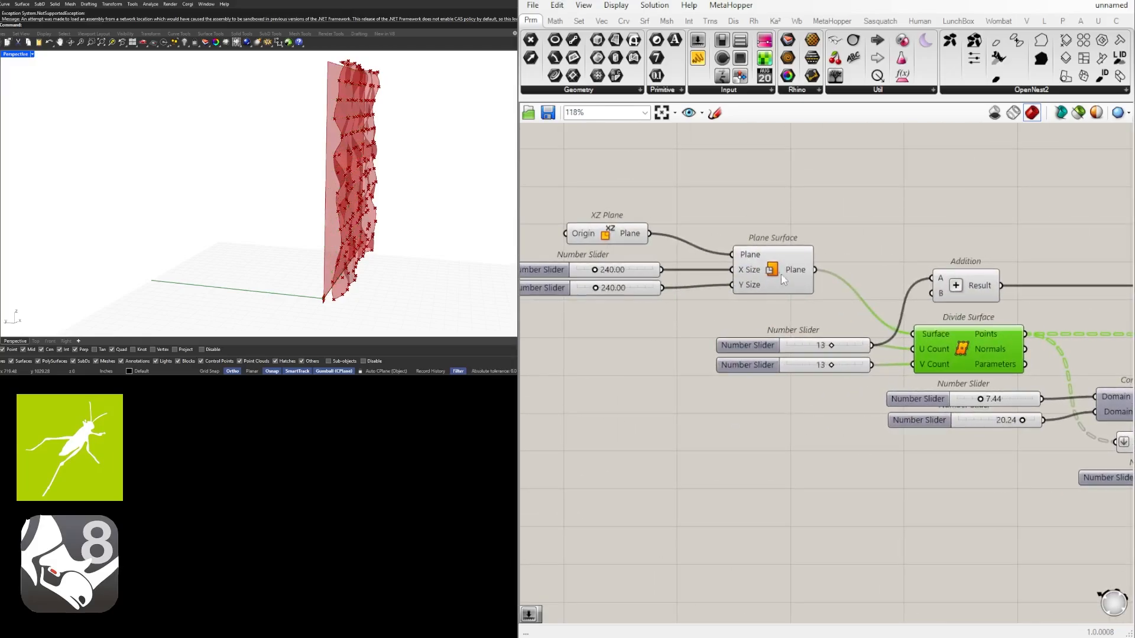
pyautogui.click(769, 272)
pyautogui.middleClick(771, 263)
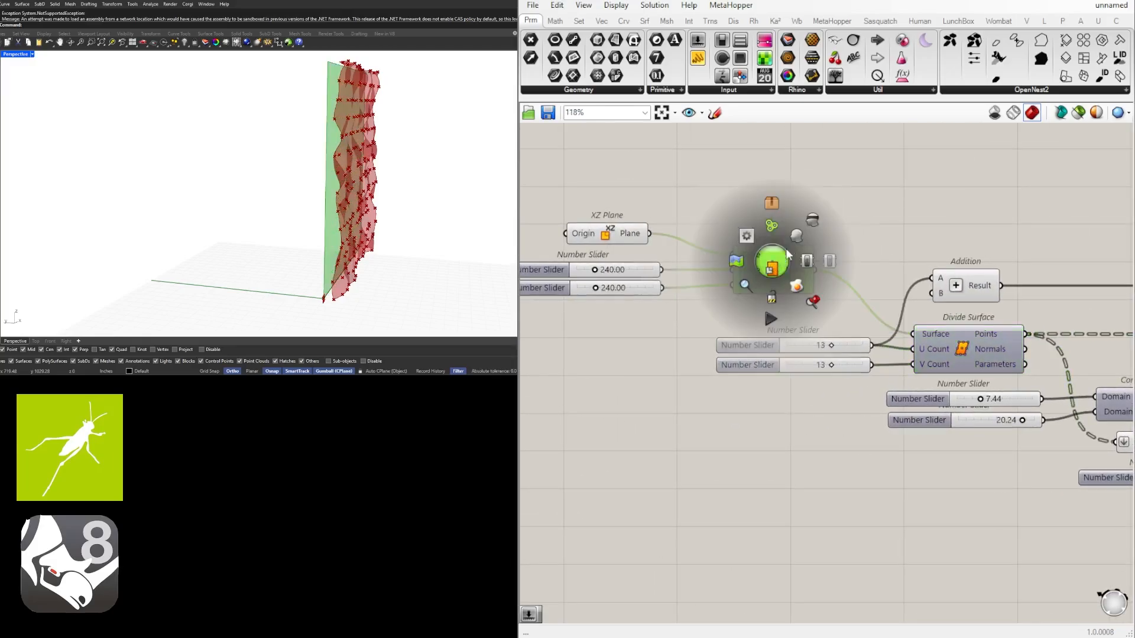
pyautogui.click(820, 217)
pyautogui.moveTo(1017, 222); pyautogui.dragTo(825, 220, button='right')
pyautogui.scroll(-3, 866, 232)
pyautogui.moveTo(920, 277); pyautogui.dragTo(596, 291, button='right')
pyautogui.click(1009, 279)
pyautogui.moveTo(250, 166)
pyautogui.mouseDown(button='right')
pyautogui.moveTo(241, 157)
pyautogui.moveTo(232, 175)
pyautogui.mouseUp(button='right')
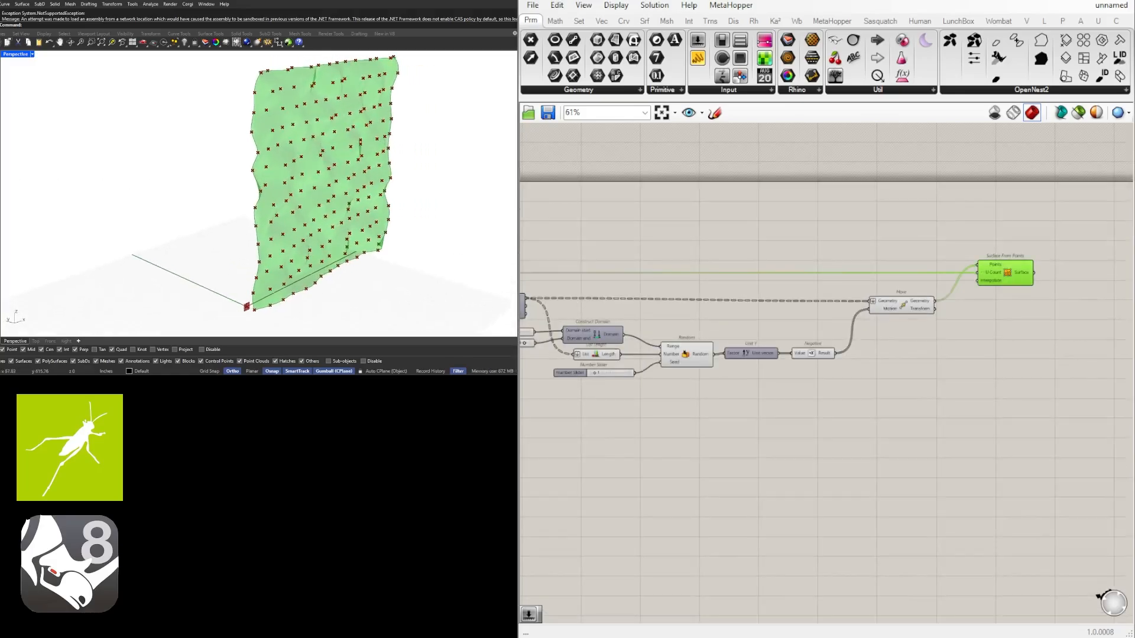
# Turn off the preview of Move so its points are hidden on the wavy surface
pyautogui.scroll(4, 964, 318)
pyautogui.click(860, 340)
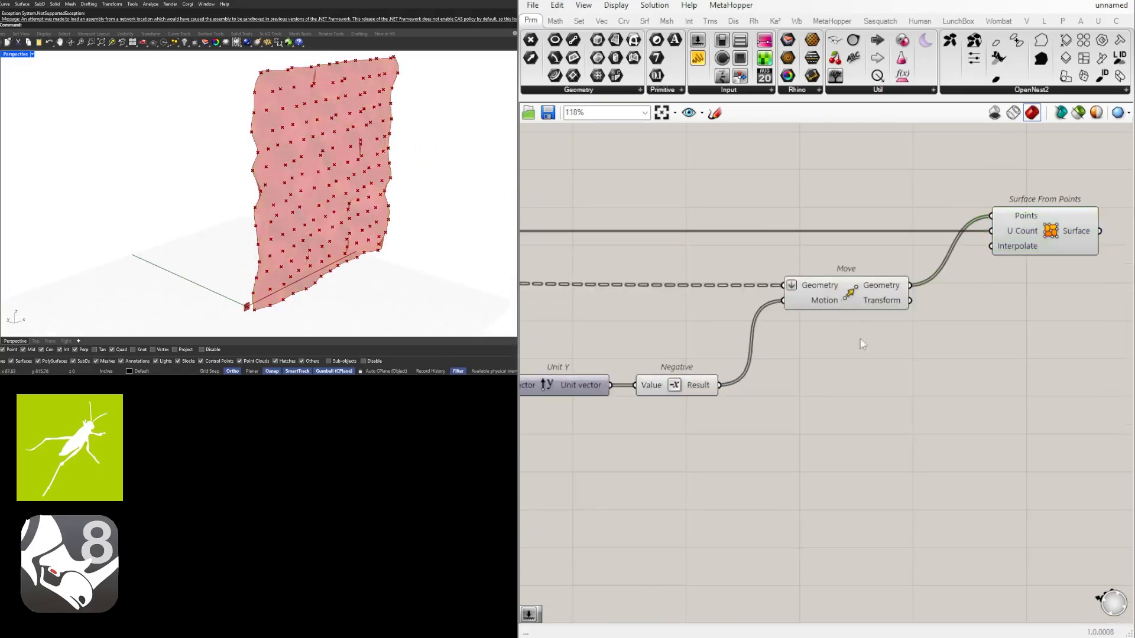
pyautogui.click(863, 296)
pyautogui.middleClick(869, 291)
pyautogui.click(895, 265)
pyautogui.moveTo(324, 162); pyautogui.dragTo(192, 149, button='right')
pyautogui.scroll(-2, 954, 260)
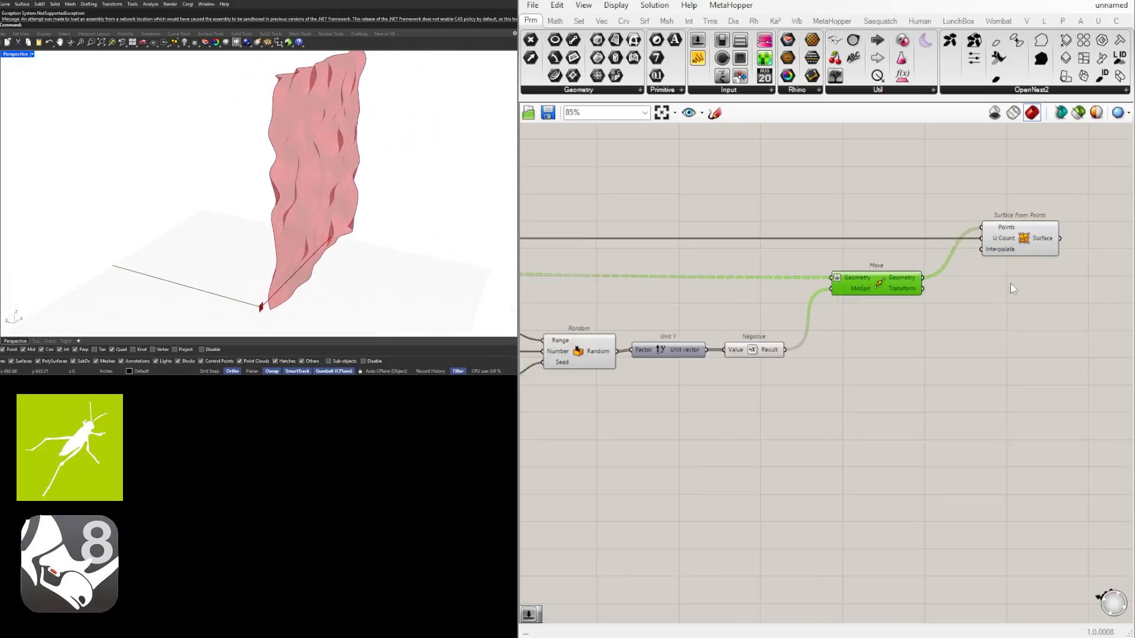
# Add a Brep Edges component after Surface From Points and wire Surface into its Brep input
pyautogui.moveTo(1010, 284); pyautogui.dragTo(801, 296, button='right')
pyautogui.scroll(2, 801, 296)
pyautogui.click(817, 239)
pyautogui.moveTo(945, 241); pyautogui.dragTo(828, 292, button='right')
pyautogui.doubleClick(845, 292)
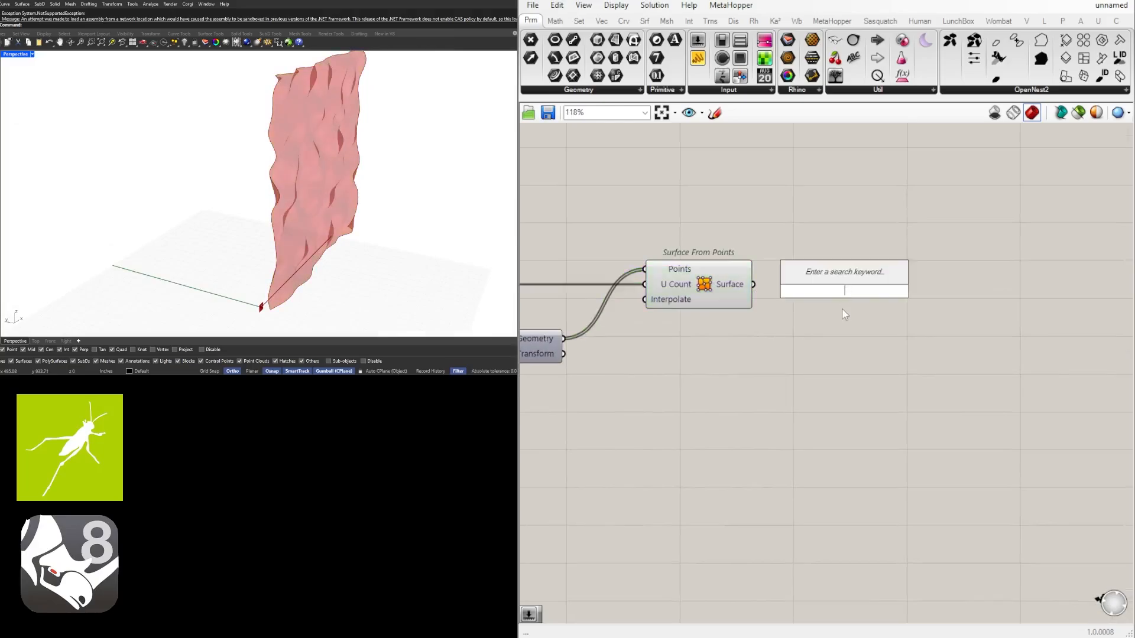
pyautogui.write('bre')
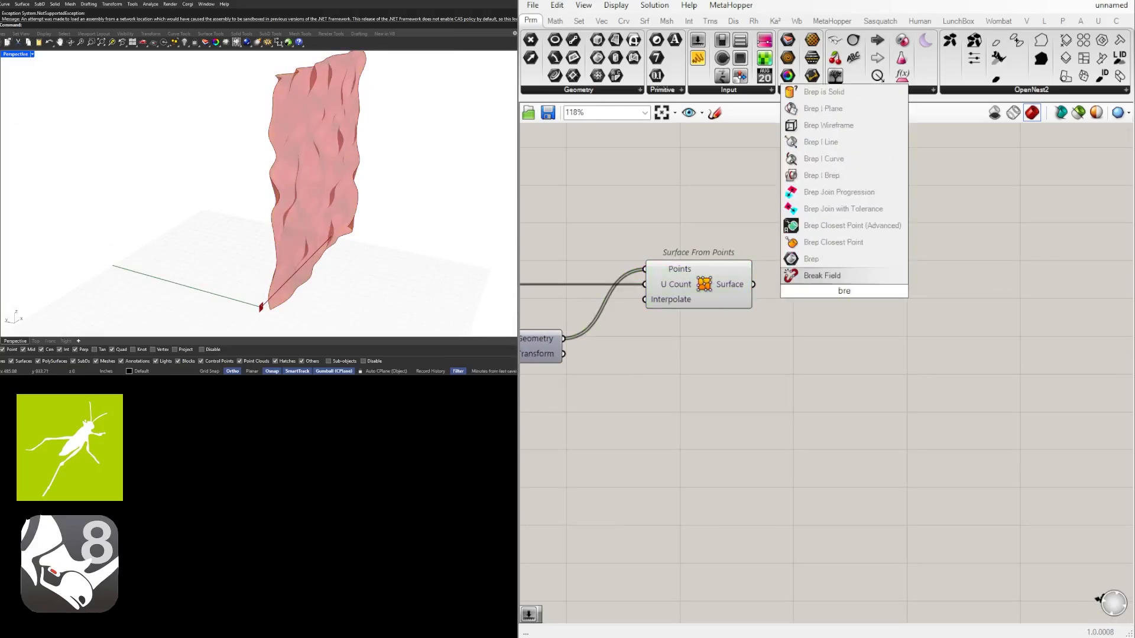
pyautogui.write('pedges')
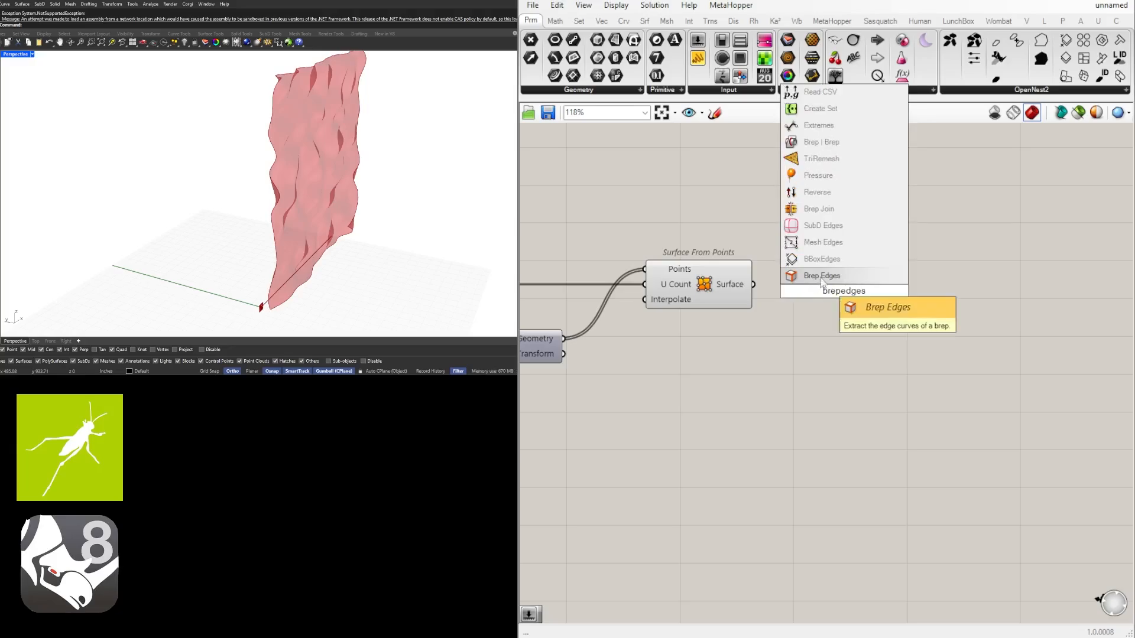
pyautogui.click(840, 276)
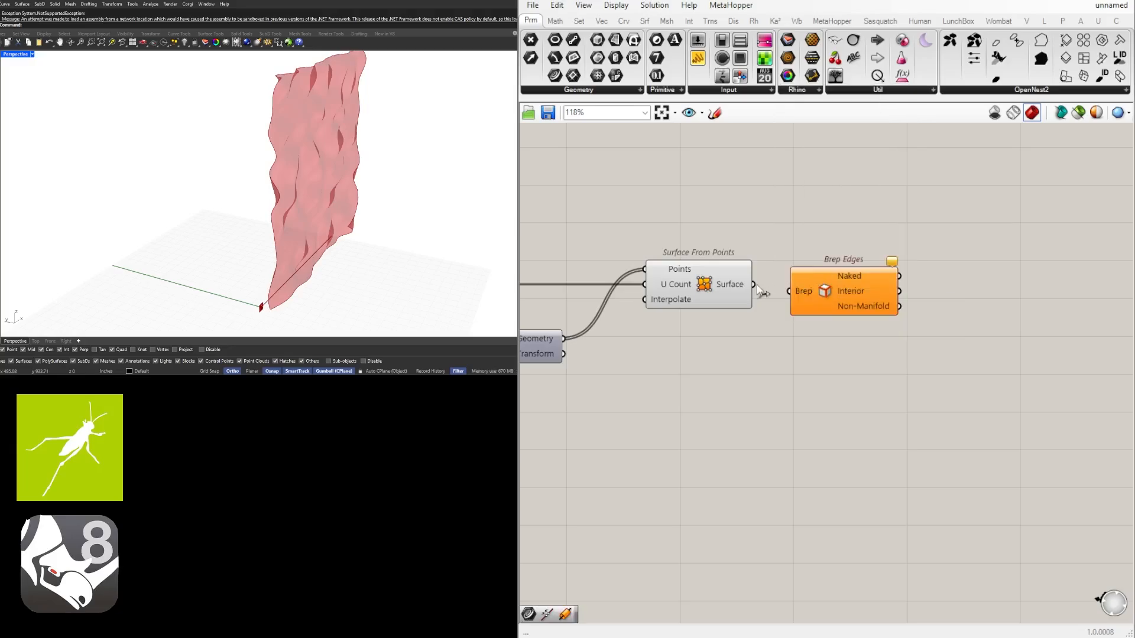
pyautogui.moveTo(753, 284); pyautogui.dragTo(805, 285)
pyautogui.click(841, 284)
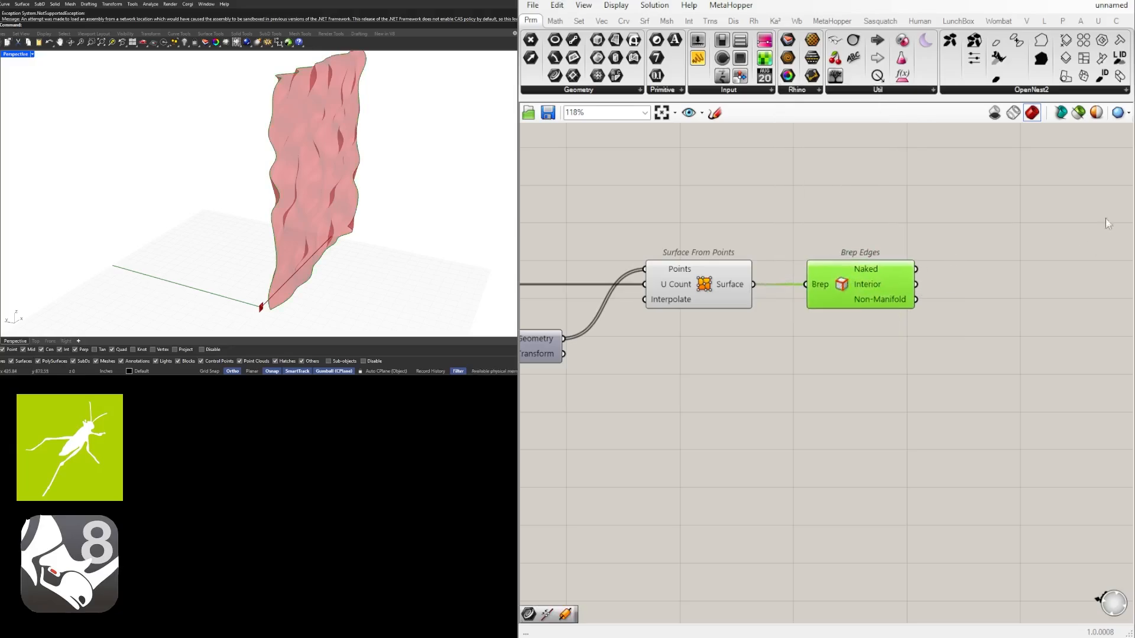
# Add the Project component that projects geometry onto a plane, placing it above Addition
pyautogui.moveTo(920, 248); pyautogui.dragTo(1078, 319, button='right')
pyautogui.scroll(-4, 851, 259)
pyautogui.scroll(-1, 772, 337)
pyautogui.moveTo(772, 338); pyautogui.dragTo(734, 320, button='right')
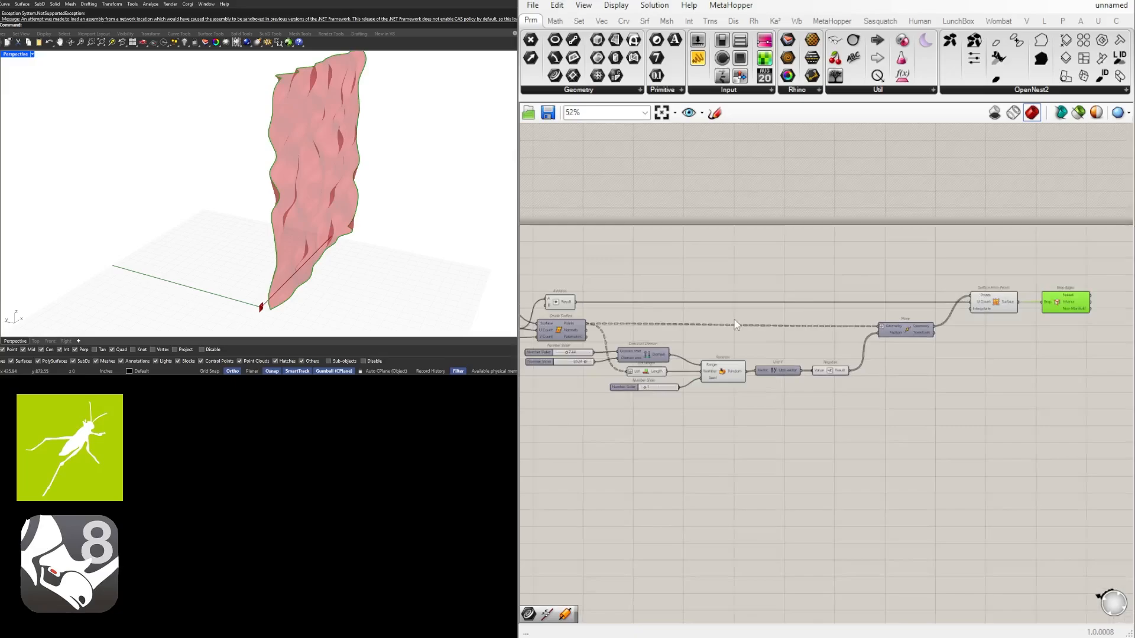
pyautogui.scroll(3, 735, 325)
pyautogui.doubleClick(753, 270)
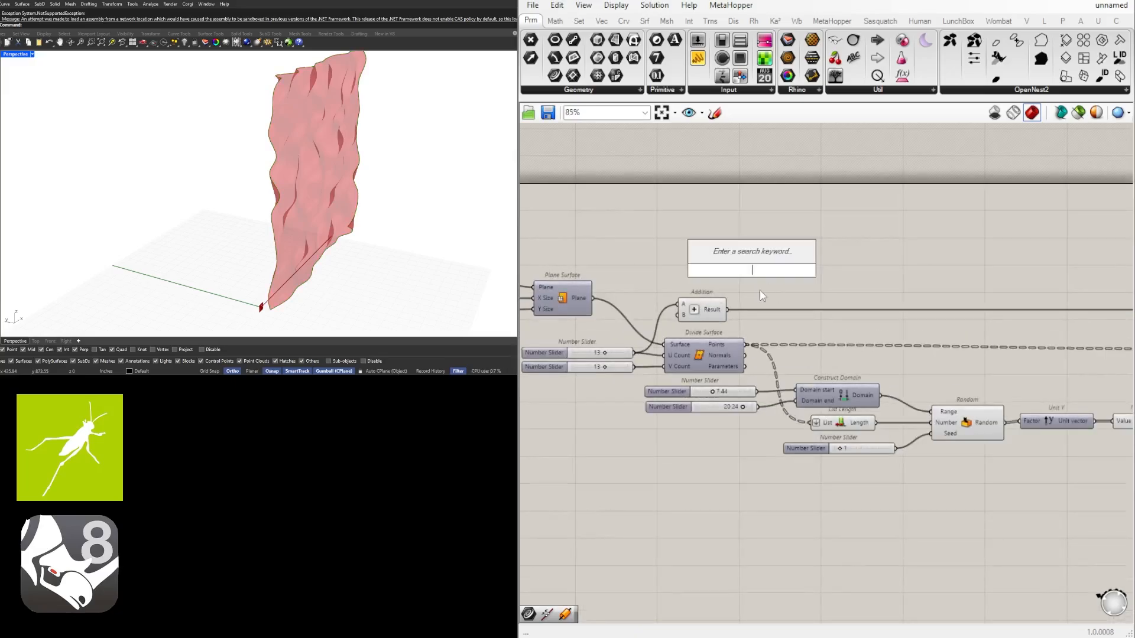
pyautogui.write('project')
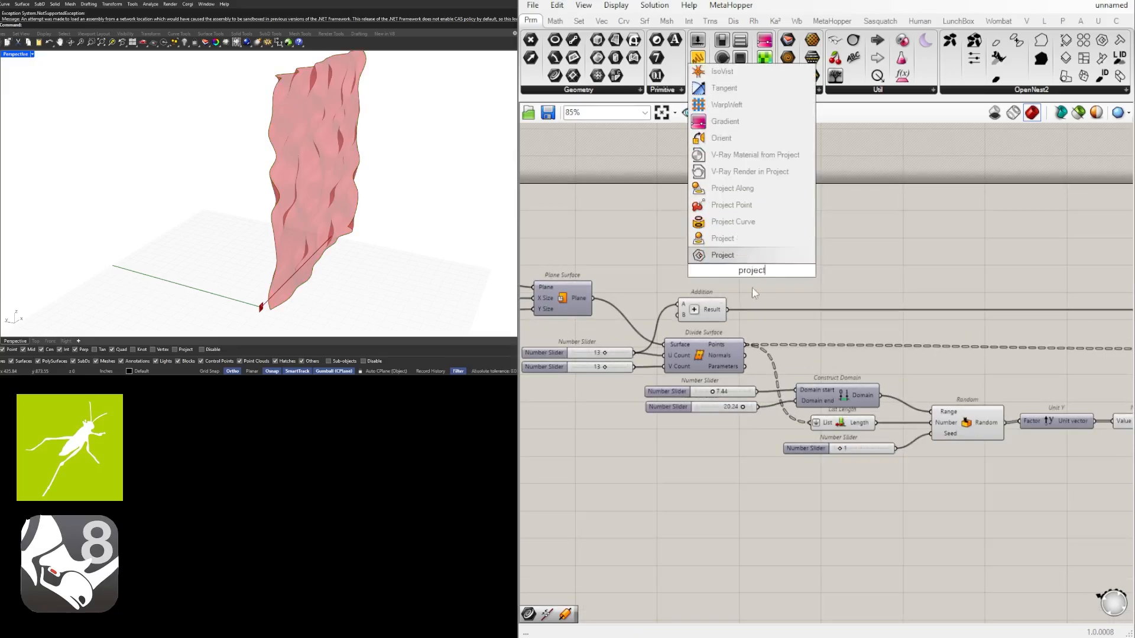
pyautogui.click(732, 240)
# Raise XZ Plane slightly and wire its Plane output into Project's Plane input
pyautogui.scroll(-4, 625, 275)
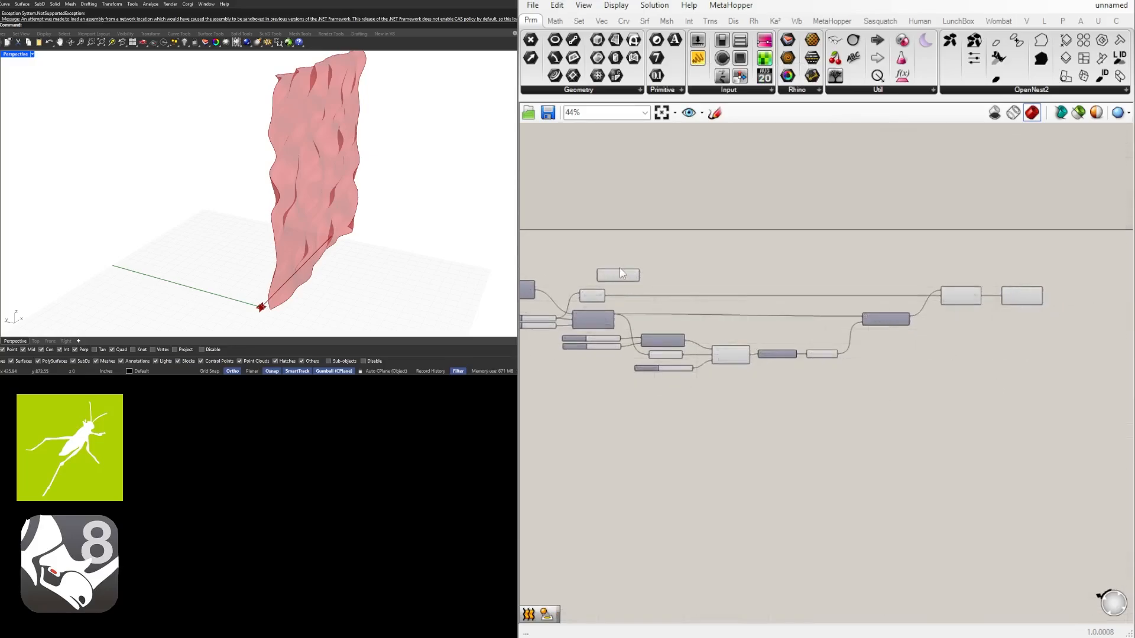
pyautogui.moveTo(626, 268); pyautogui.dragTo(862, 267, button='right')
pyautogui.scroll(5, 707, 265)
pyautogui.moveTo(677, 282); pyautogui.dragTo(669, 261)
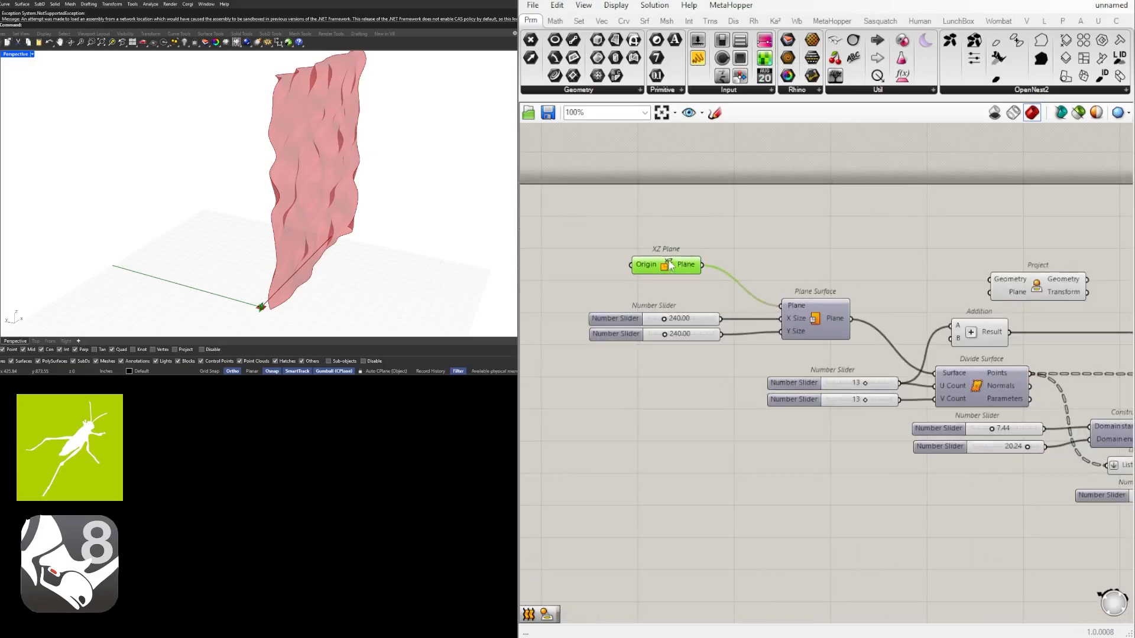
pyautogui.moveTo(800, 271); pyautogui.dragTo(978, 294)
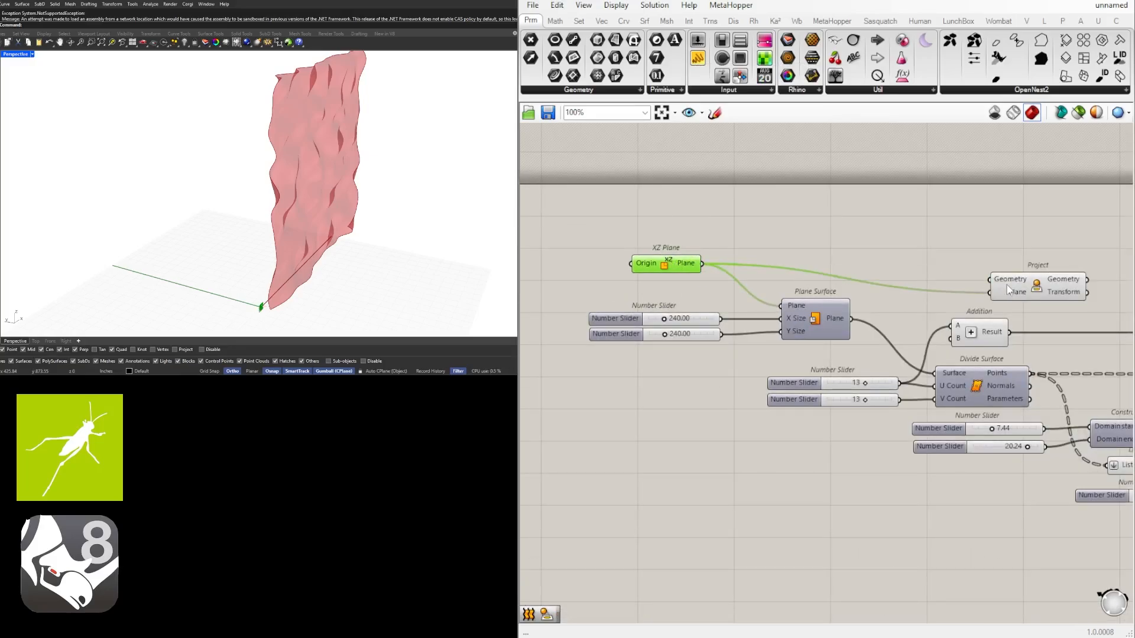
# Move Project along the canvas to sit beyond and slightly above Brep Edges
pyautogui.scroll(-5, 870, 262)
pyautogui.scroll(3, 993, 260)
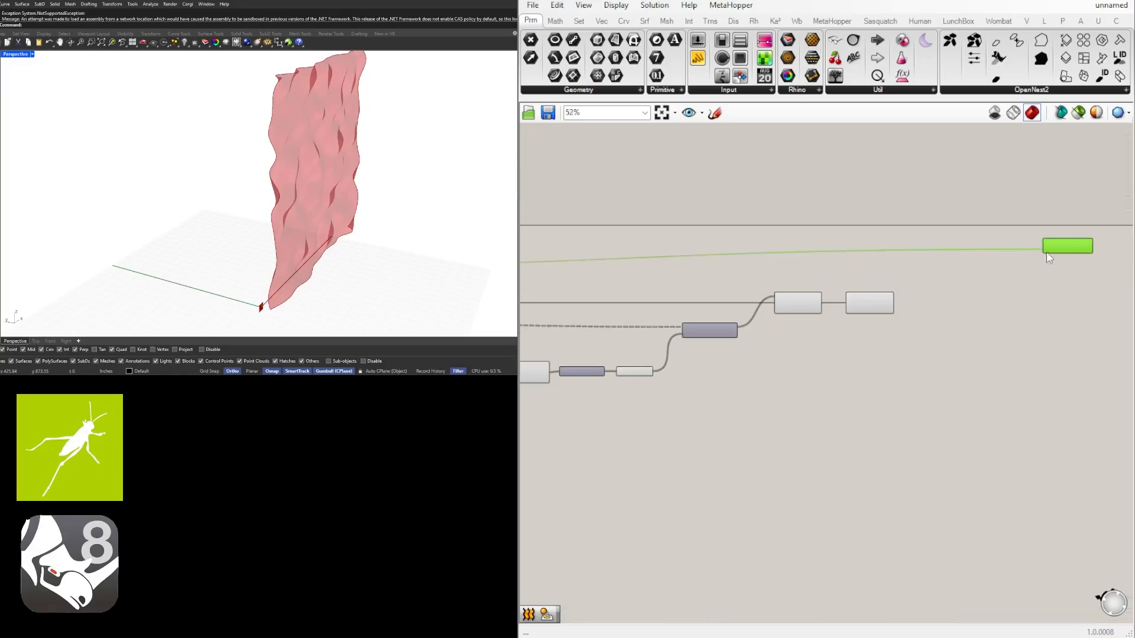
pyautogui.moveTo(1056, 242); pyautogui.dragTo(971, 257)
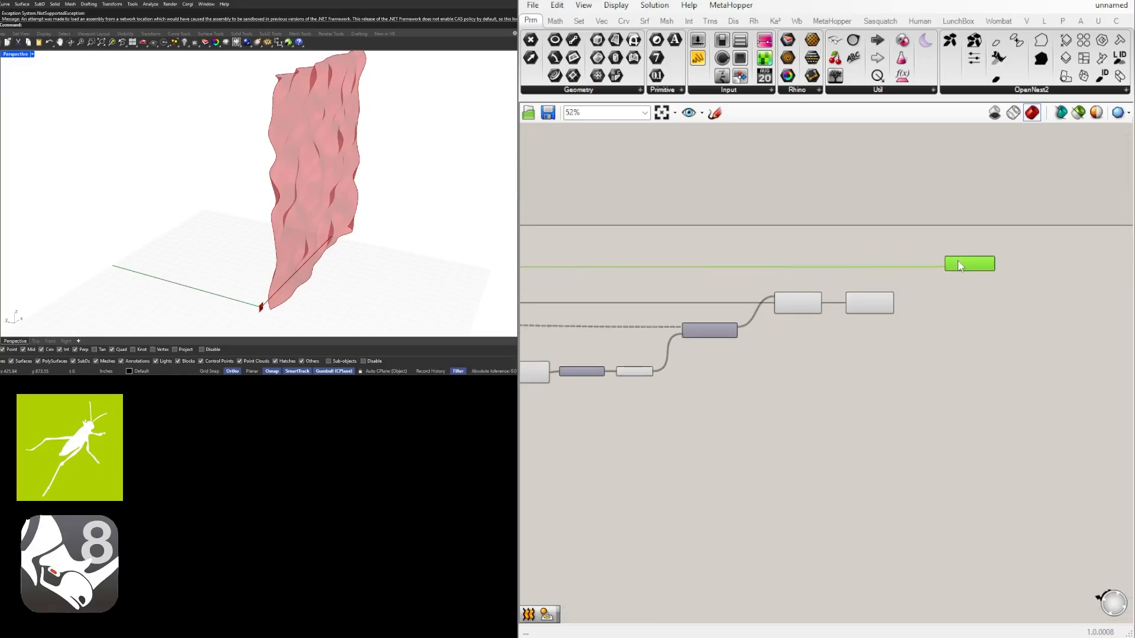
pyautogui.scroll(5, 959, 266)
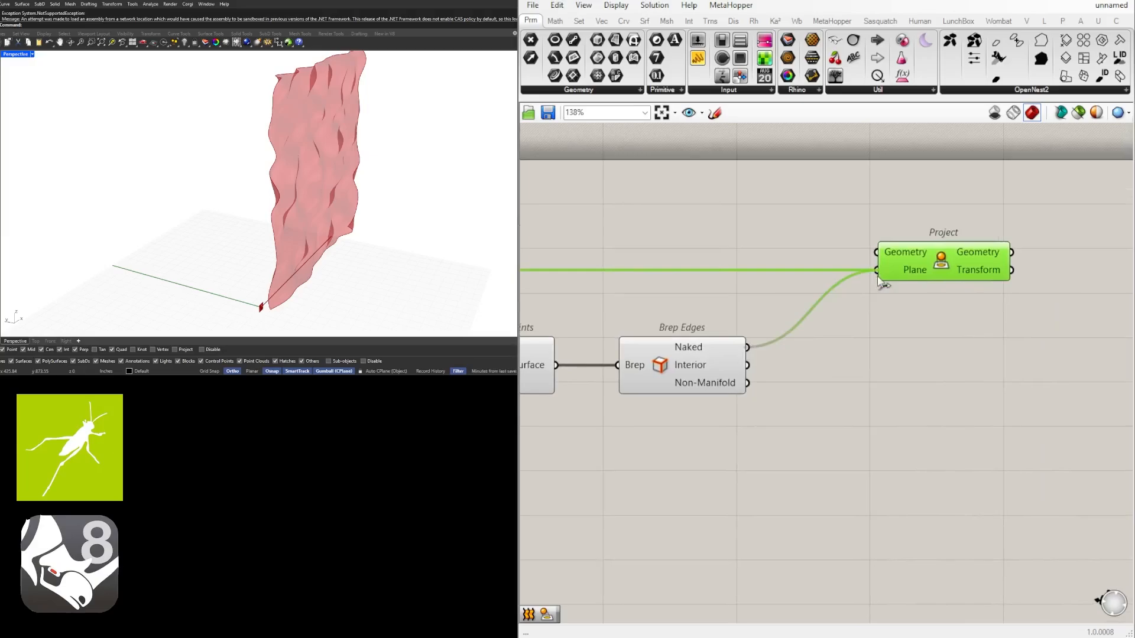
# Wire the Naked output of Brep Edges into Project's Geometry input
pyautogui.moveTo(331, 101); pyautogui.dragTo(365, 95, button='right')
pyautogui.scroll(-2, 974, 256)
pyautogui.moveTo(974, 257); pyautogui.dragTo(853, 276, button='right')
pyautogui.moveTo(853, 276); pyautogui.dragTo(804, 276)
pyautogui.scroll(1, 869, 305)
# Add a Loft component and wire both Brep Edges' Naked output and Project's Geometry output into its Curves input
pyautogui.doubleClick(909, 314)
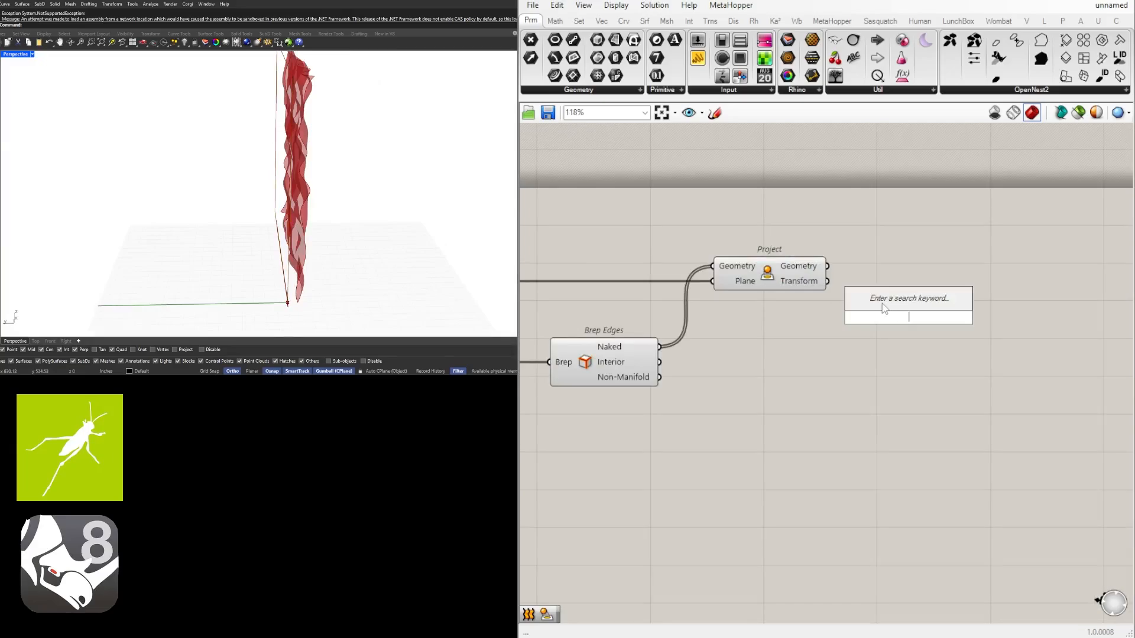
pyautogui.write('loft')
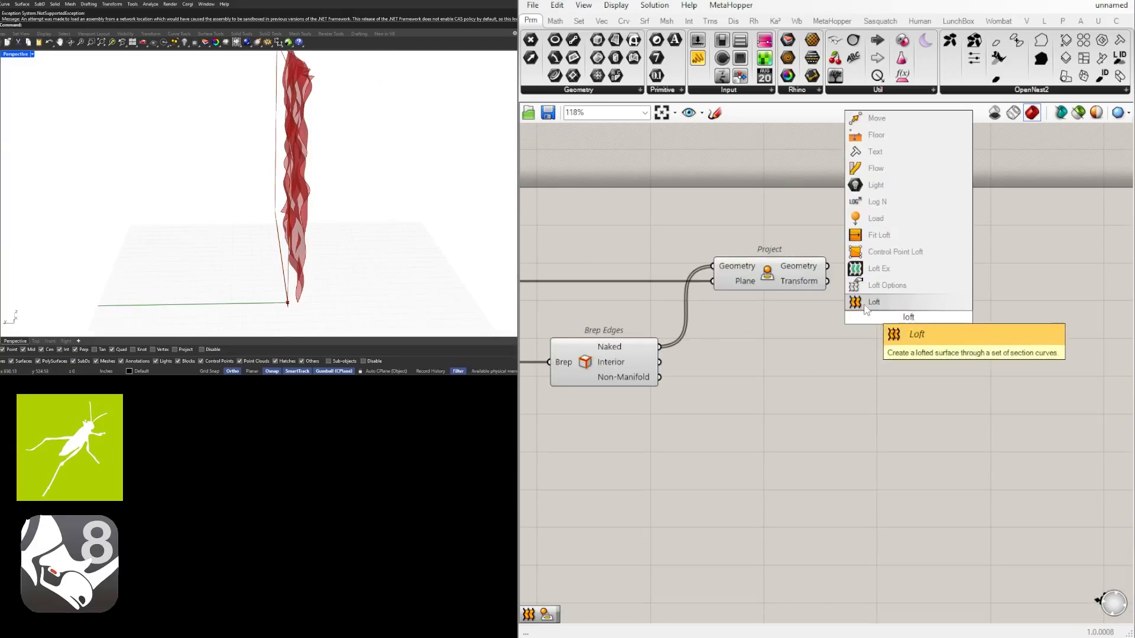
pyautogui.click(866, 304)
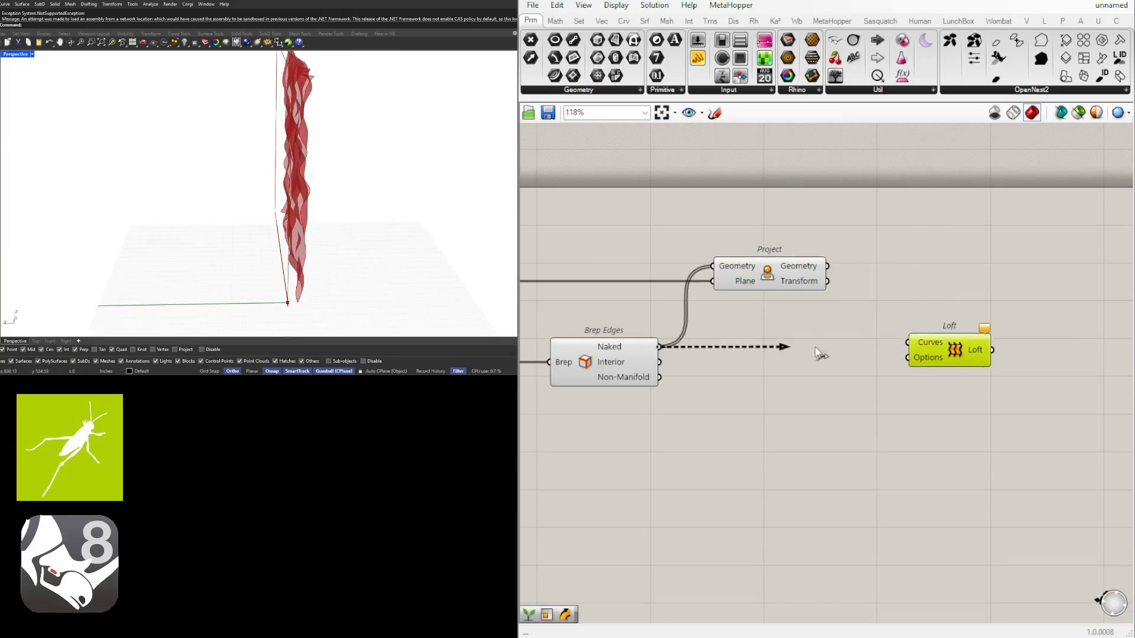
pyautogui.moveTo(909, 342); pyautogui.dragTo(933, 352)
# Try grafting the data on Loft's Curves input
pyautogui.rightClick(943, 348)
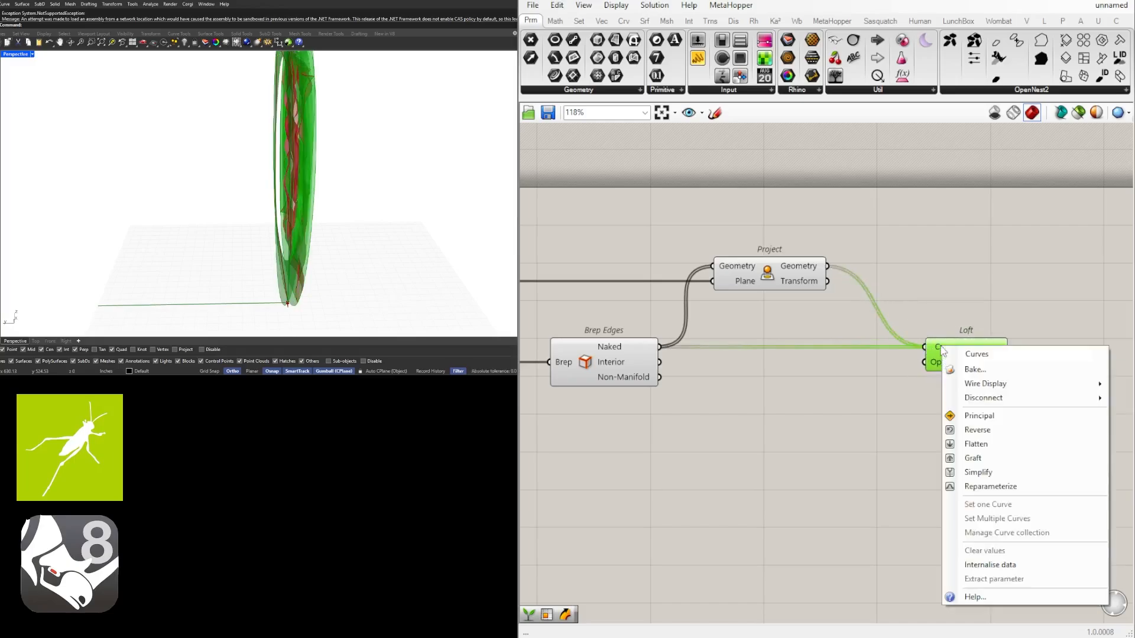
pyautogui.click(1000, 459)
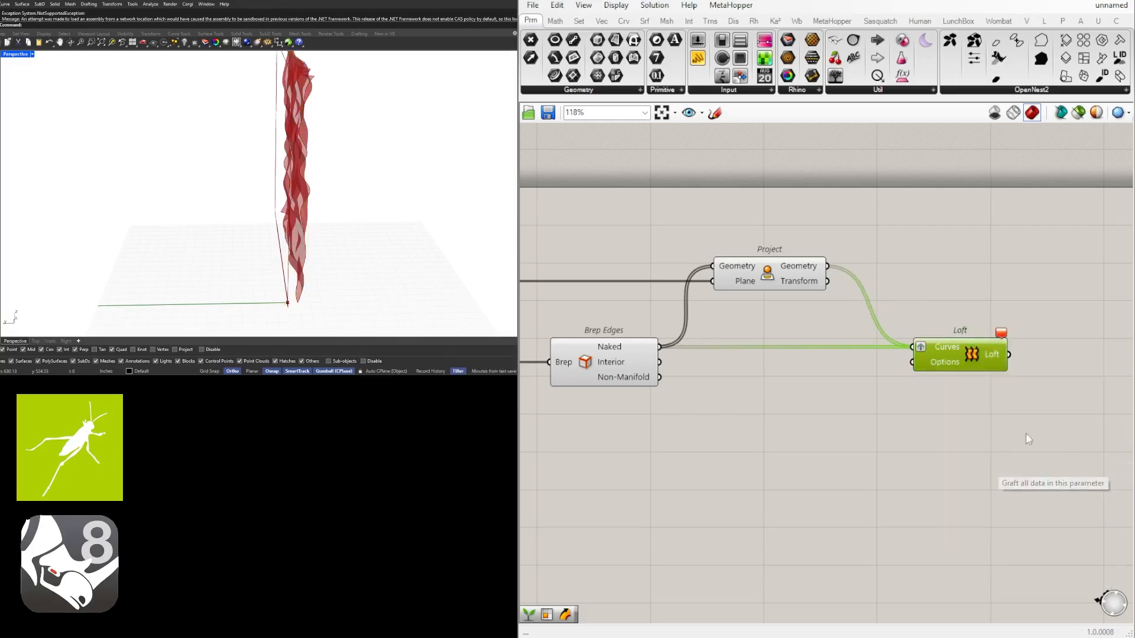
pyautogui.rightClick(921, 350)
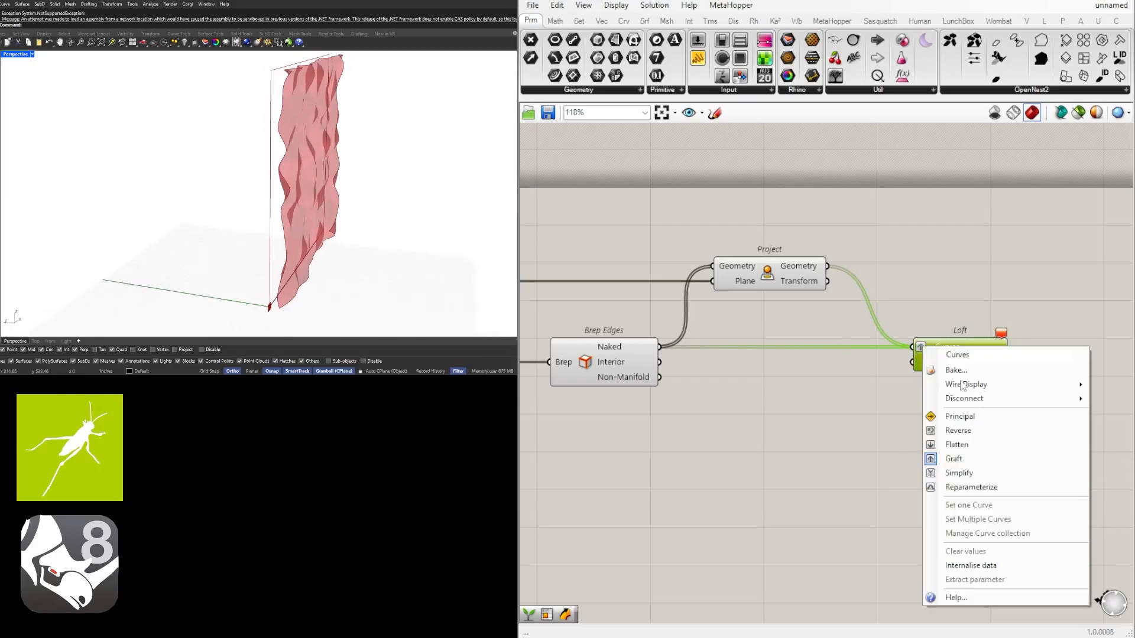
pyautogui.click(1000, 458)
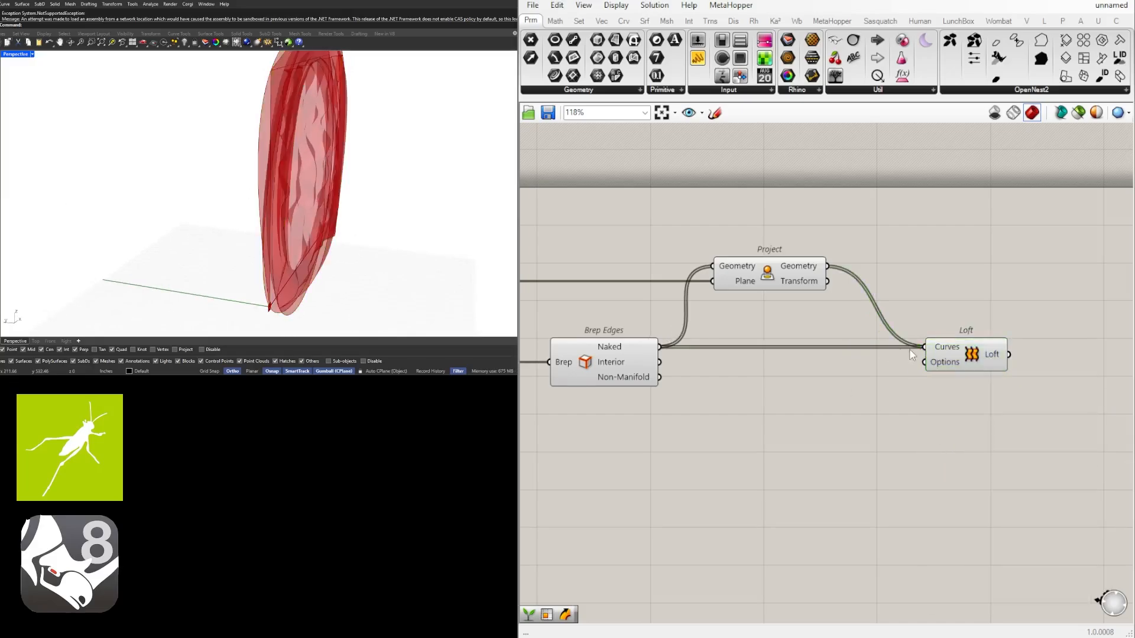
# Disconnect Brep Edges' Naked output from Loft's Curves and shift Project and Loft away to make room after Brep Edges
pyautogui.keyDown('ctrl'); pyautogui.moveTo(663, 350); pyautogui.dragTo(664, 350); pyautogui.keyUp('ctrl')
pyautogui.moveTo(960, 448); pyautogui.dragTo(709, 248)
pyautogui.moveTo(762, 285); pyautogui.dragTo(865, 286)
pyautogui.click(721, 361)
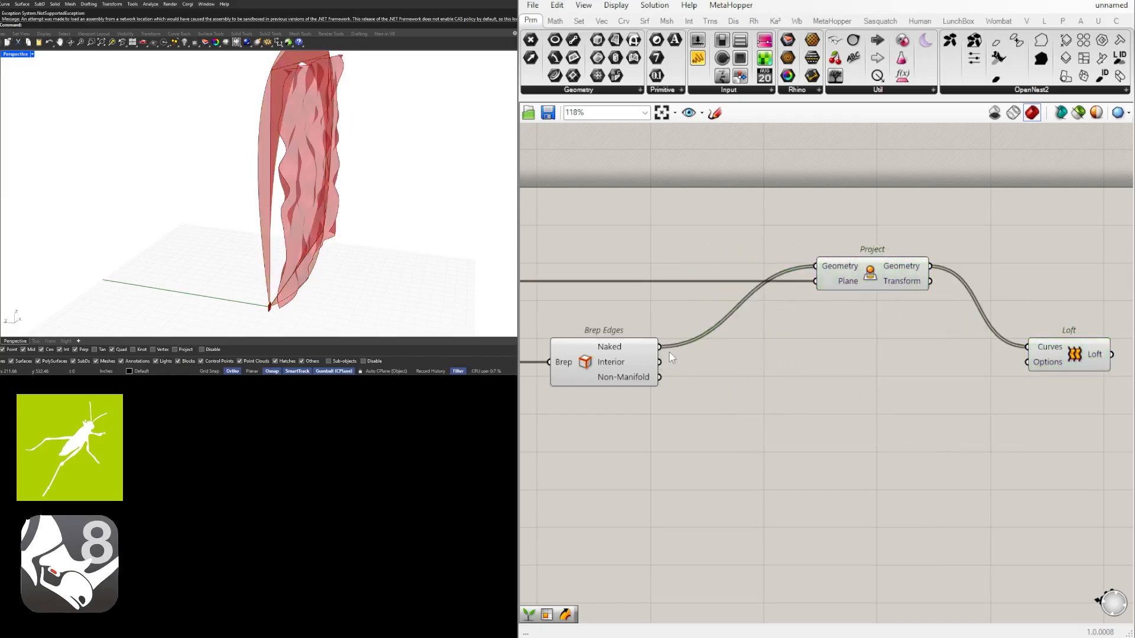
# Add an Explode component beside Brep Edges and wire the Naked output into its Curve input
pyautogui.doubleClick(774, 361)
pyautogui.write('explode')
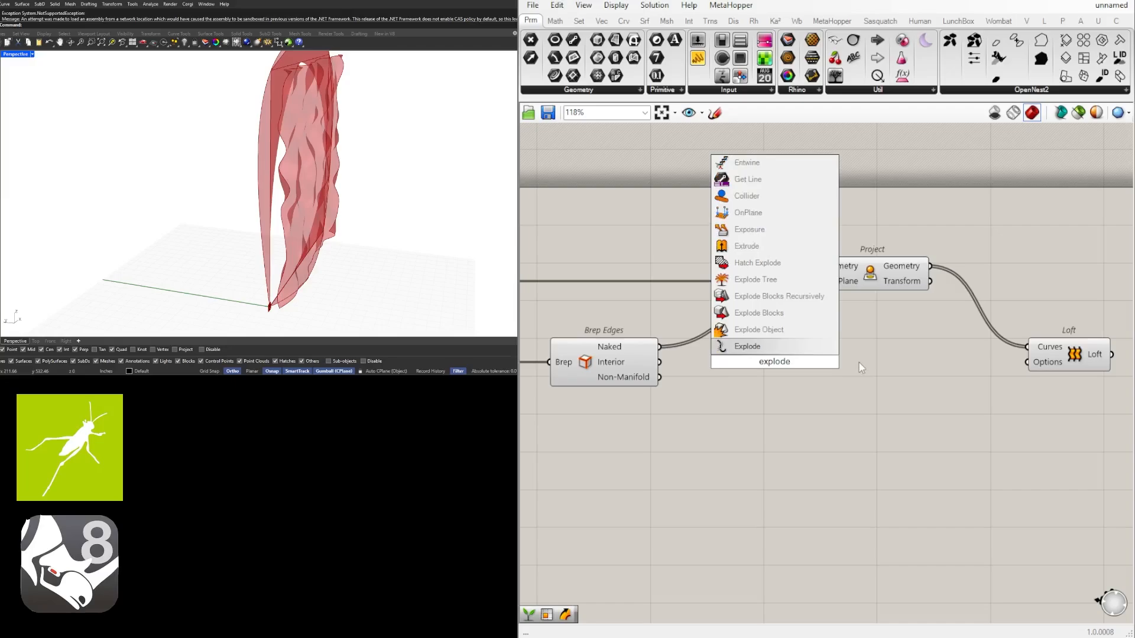
pyautogui.click(762, 347)
pyautogui.moveTo(729, 349); pyautogui.dragTo(730, 350)
pyautogui.moveTo(764, 358); pyautogui.dragTo(731, 351)
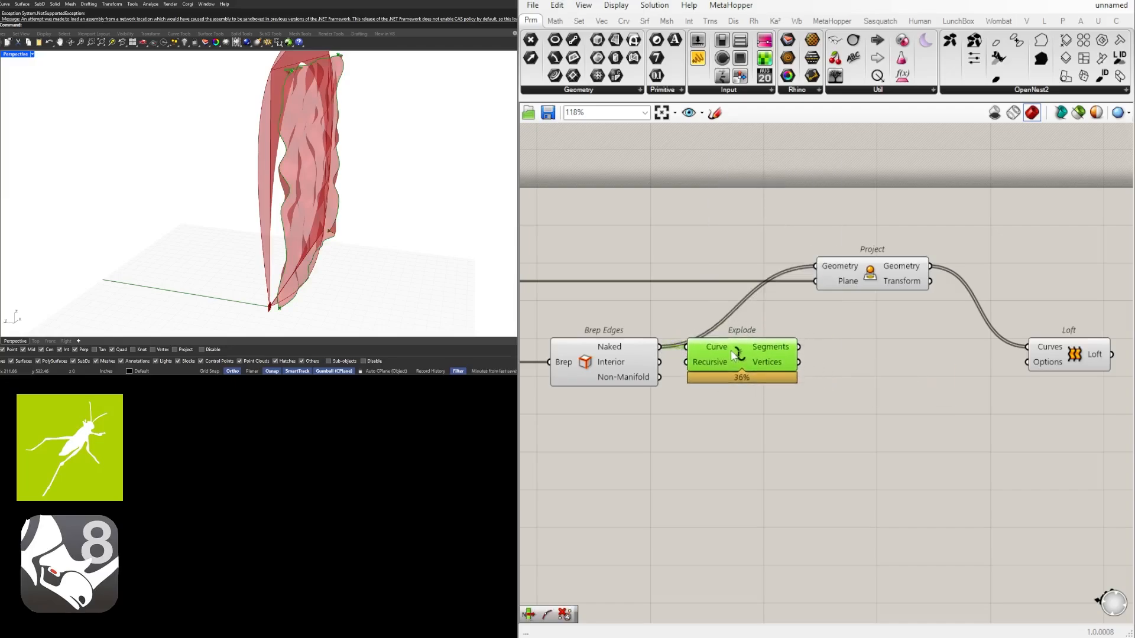
# Wire Explode's Segments output into both Project's Geometry input and Loft's Curves input, shifting Project slightly further along
pyautogui.moveTo(825, 279); pyautogui.dragTo(880, 274)
pyautogui.click(805, 348)
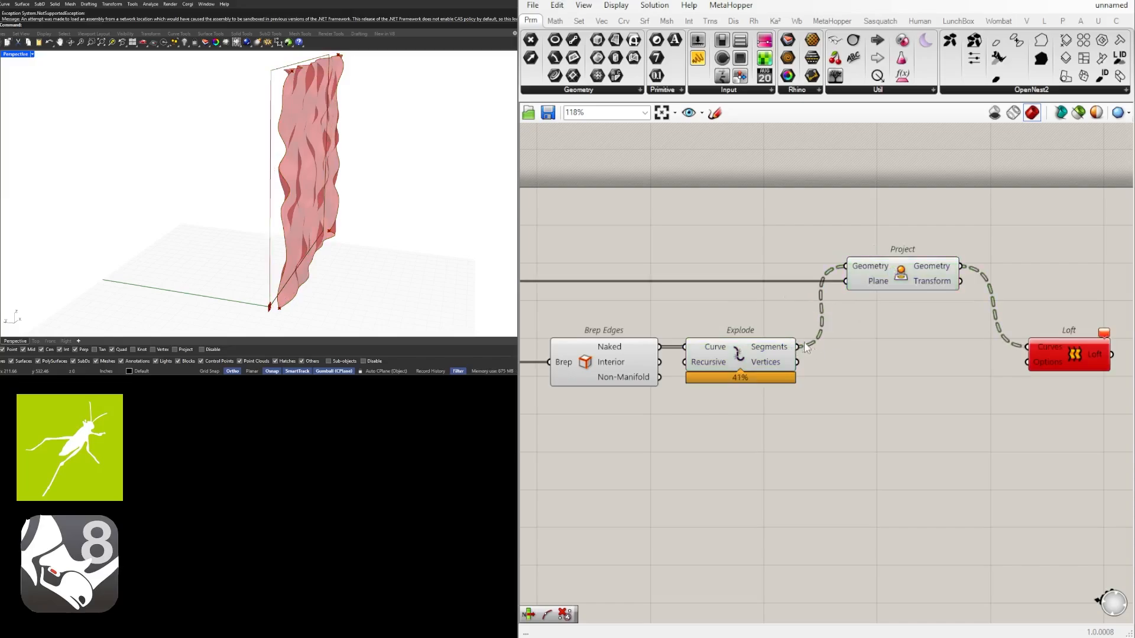
pyautogui.keyDown('shift'); pyautogui.moveTo(1013, 345); pyautogui.dragTo(1027, 347); pyautogui.keyUp('shift')
# Examine the lofted side surfaces in the 3D view and the chain of components from Brep Edges to Loft
pyautogui.moveTo(1076, 306); pyautogui.dragTo(959, 299, button='right')
pyautogui.moveTo(966, 347); pyautogui.dragTo(986, 347)
pyautogui.moveTo(354, 172)
pyautogui.mouseDown(button='right')
pyautogui.moveTo(375, 177)
pyautogui.moveTo(360, 154)
pyautogui.moveTo(349, 160)
pyautogui.mouseUp(button='right')
pyautogui.click(965, 260)
pyautogui.moveTo(978, 347); pyautogui.dragTo(1004, 347)
pyautogui.click(1003, 307)
pyautogui.moveTo(844, 272); pyautogui.dragTo(793, 300, button='right')
pyautogui.click(736, 299)
pyautogui.moveTo(860, 322); pyautogui.dragTo(986, 304, button='right')
pyautogui.moveTo(644, 374); pyautogui.dragTo(701, 360, button='right')
pyautogui.click(598, 350)
pyautogui.moveTo(827, 395); pyautogui.dragTo(747, 392, button='right')
pyautogui.click(907, 423)
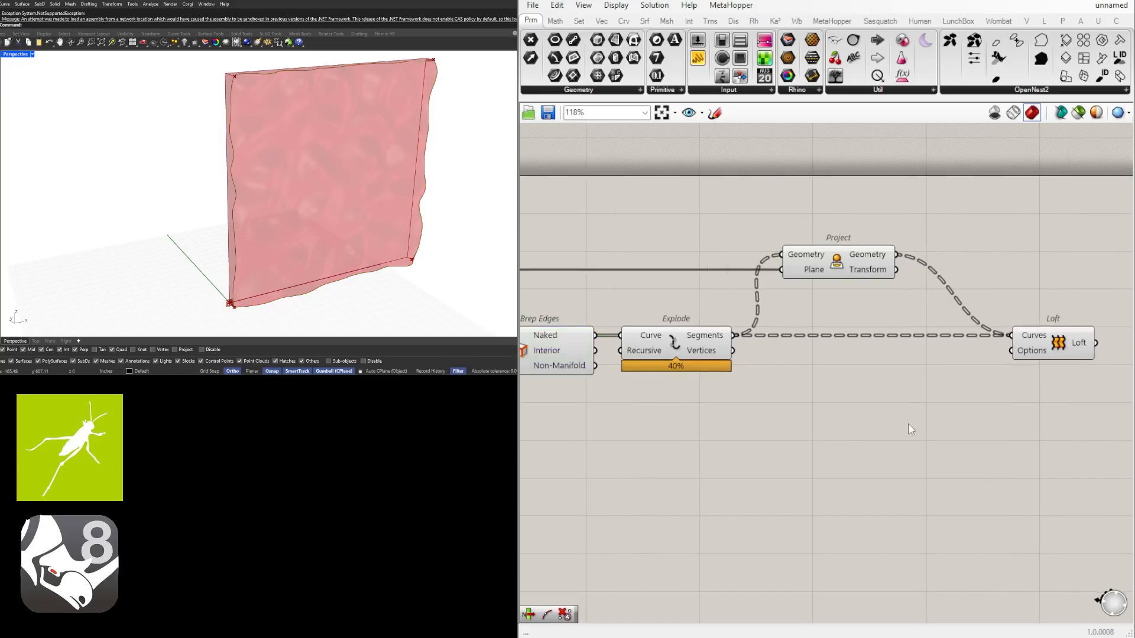
pyautogui.scroll(-2, 907, 423)
pyautogui.moveTo(1028, 433); pyautogui.dragTo(760, 281)
pyautogui.scroll(2, 719, 337)
pyautogui.moveTo(745, 373); pyautogui.dragTo(829, 374)
pyautogui.click(876, 438)
pyautogui.scroll(-2, 621, 380)
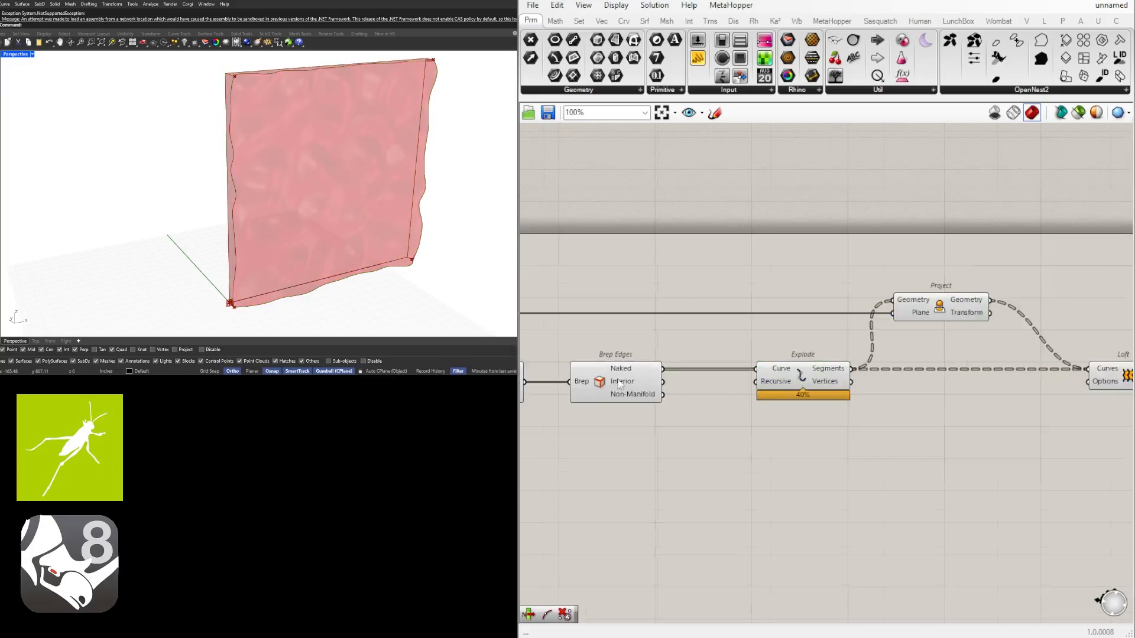
# Add a Boundary Surfaces component after Project and wire Project's Geometry output into its Edges input
pyautogui.moveTo(856, 373); pyautogui.dragTo(862, 358, button='right')
pyautogui.click(889, 307)
pyautogui.moveTo(889, 307); pyautogui.dragTo(850, 314, button='right')
pyautogui.scroll(3, 786, 304)
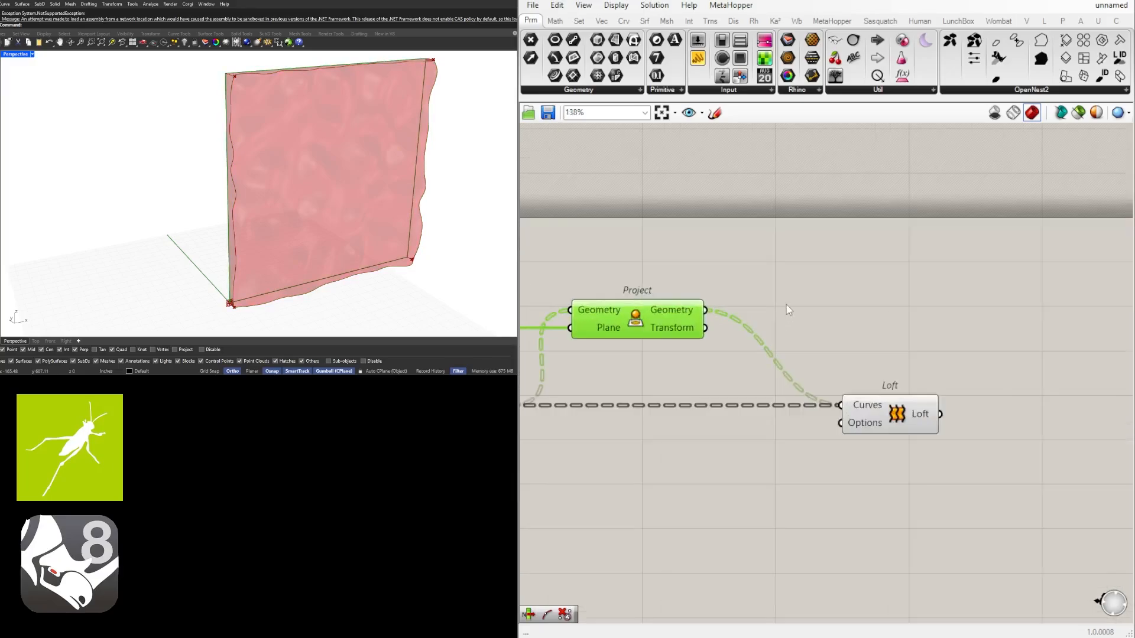
pyautogui.click(782, 303)
pyautogui.doubleClick(782, 302)
pyautogui.write('bound')
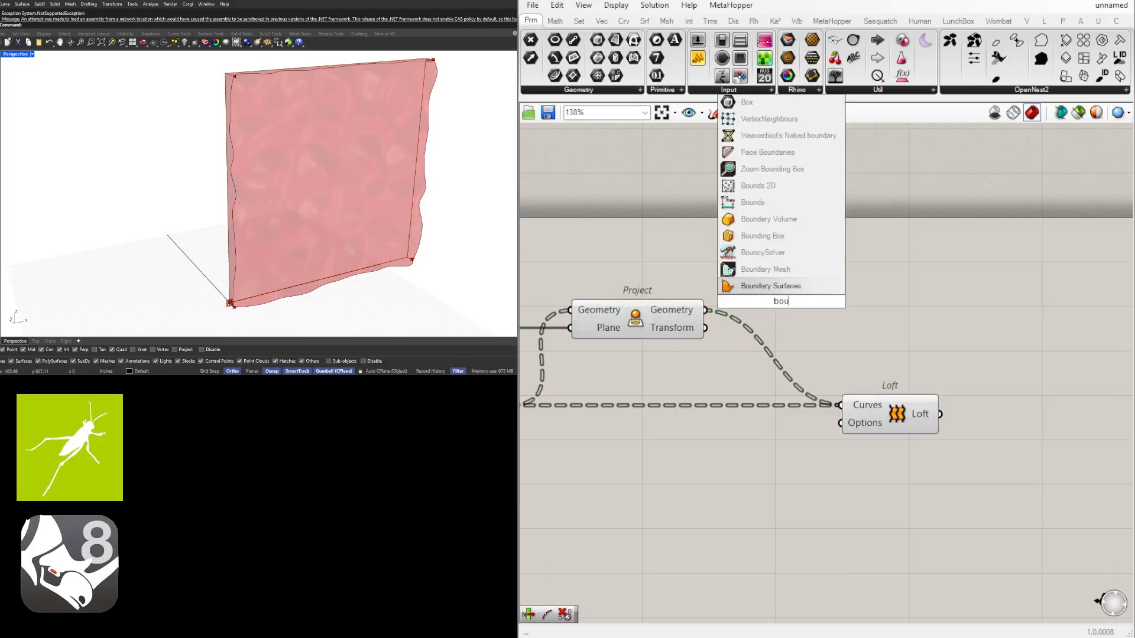
pyautogui.click(740, 290)
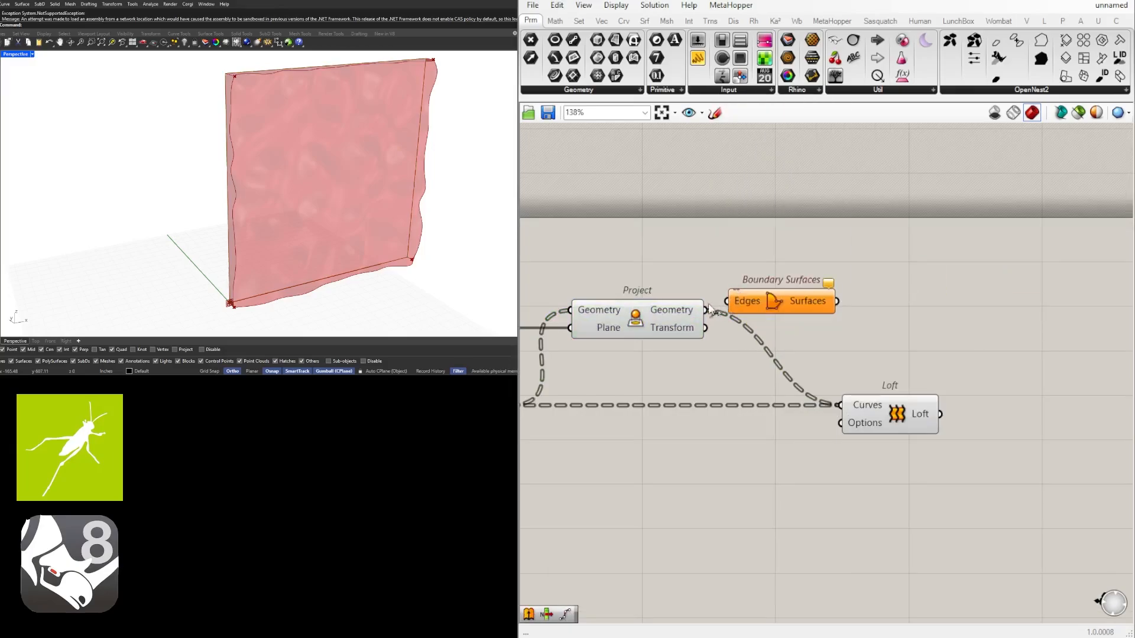
pyautogui.moveTo(737, 304); pyautogui.dragTo(866, 313)
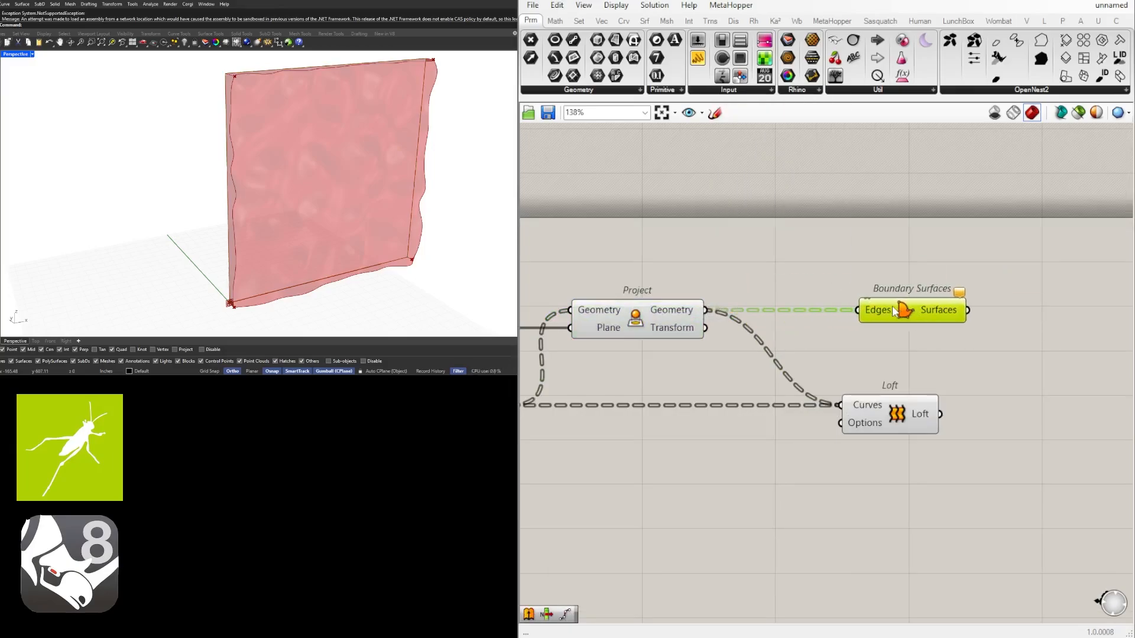
# Add a Join Curves component, wire Project's Geometry output into its Curves input and flatten that input
pyautogui.doubleClick(807, 268)
pyautogui.write('join')
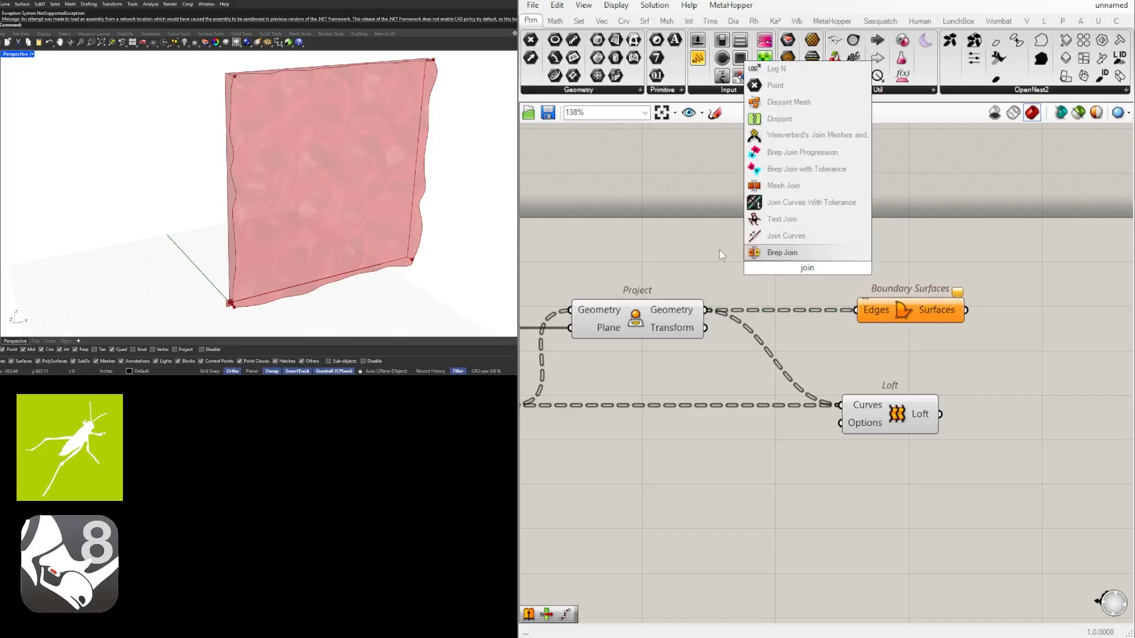
pyautogui.press('Up')
pyautogui.press('Return')
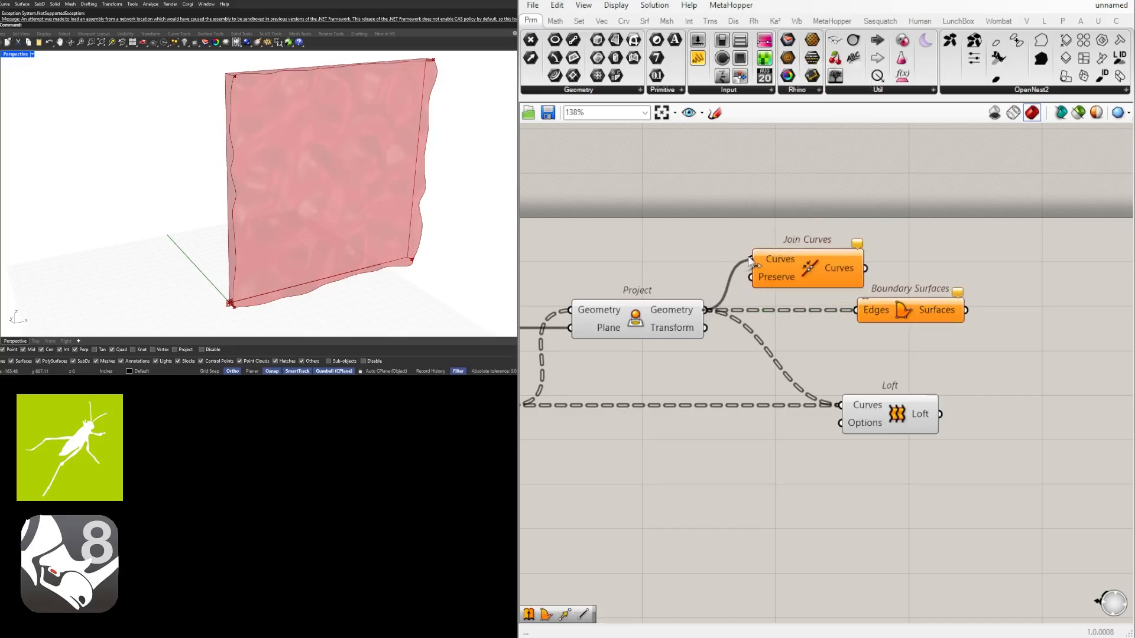
pyautogui.moveTo(749, 260); pyautogui.dragTo(751, 261)
pyautogui.rightClick(772, 259)
pyautogui.click(824, 356)
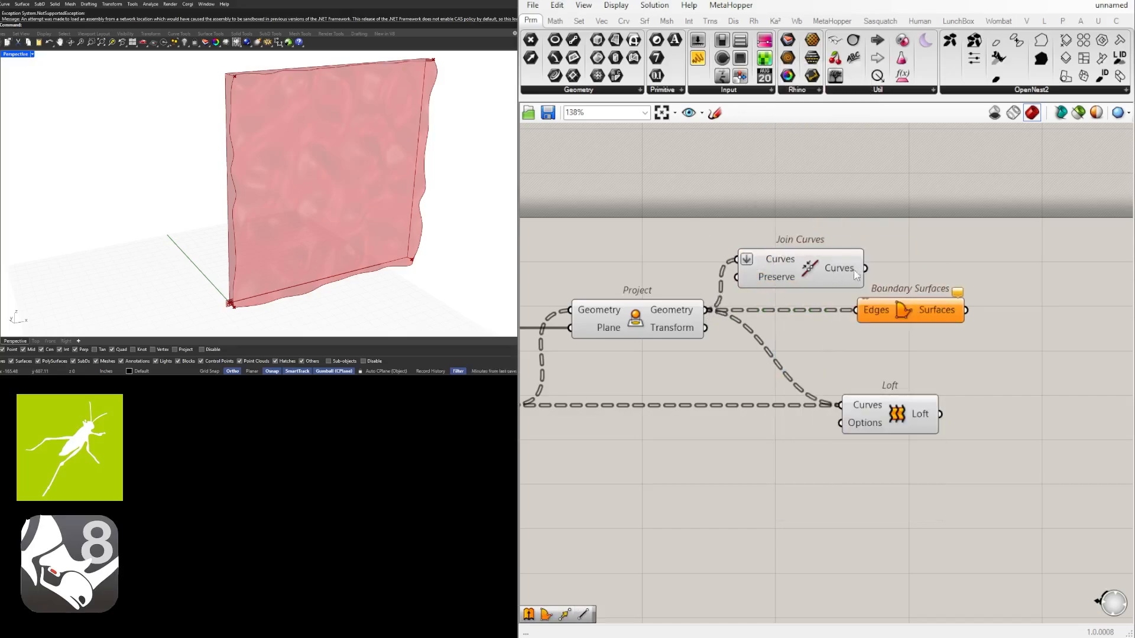
# Wire Join Curves' output into Boundary Surfaces' Edges input in place of Project, and align Boundary Surfaces beside Join Curves
pyautogui.moveTo(854, 273); pyautogui.dragTo(866, 273)
pyautogui.moveTo(903, 312); pyautogui.dragTo(949, 273)
pyautogui.moveTo(697, 303); pyautogui.dragTo(794, 299, button='right')
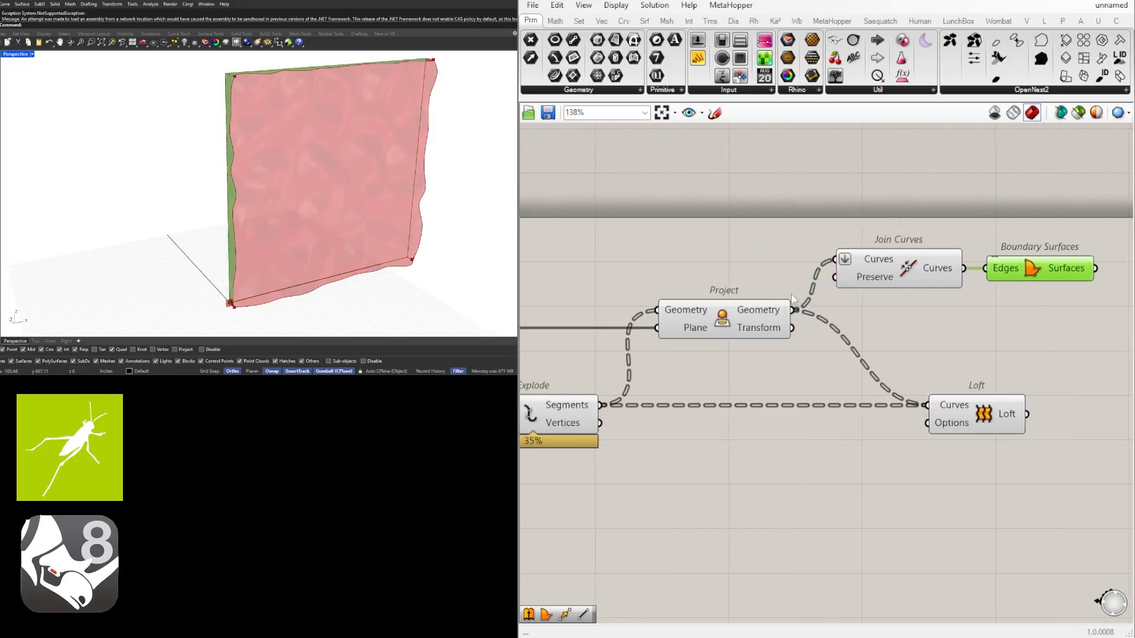
# Inspect the flat back surface in the 3D view and review the definition from Plane Surface through to Loft
pyautogui.moveTo(216, 157); pyautogui.dragTo(299, 64, button='right')
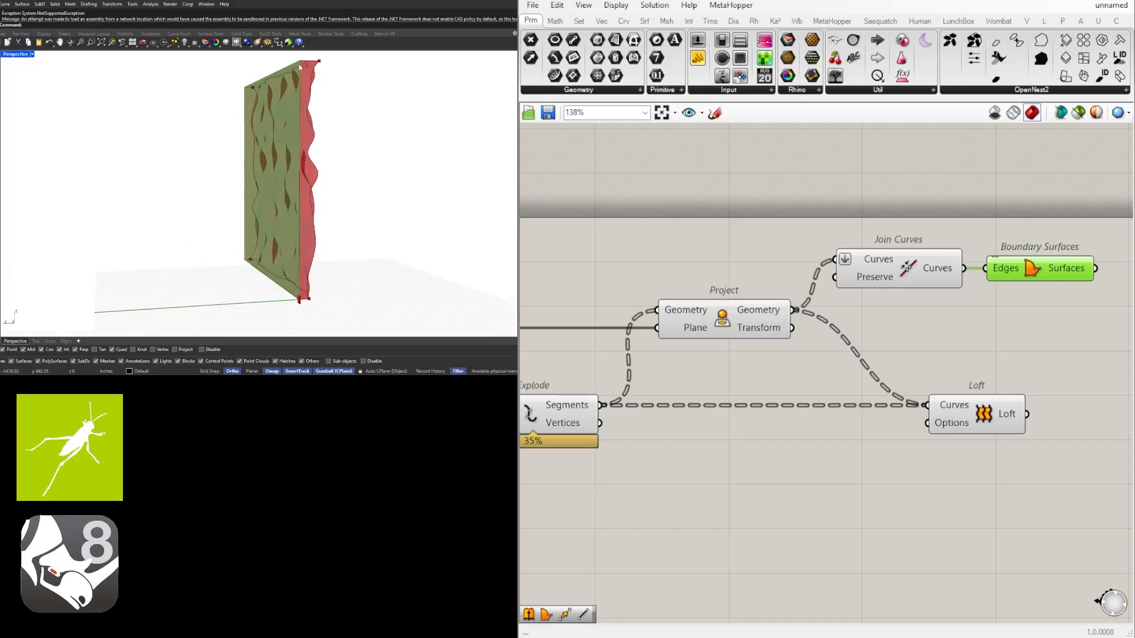
pyautogui.scroll(-4, 815, 283)
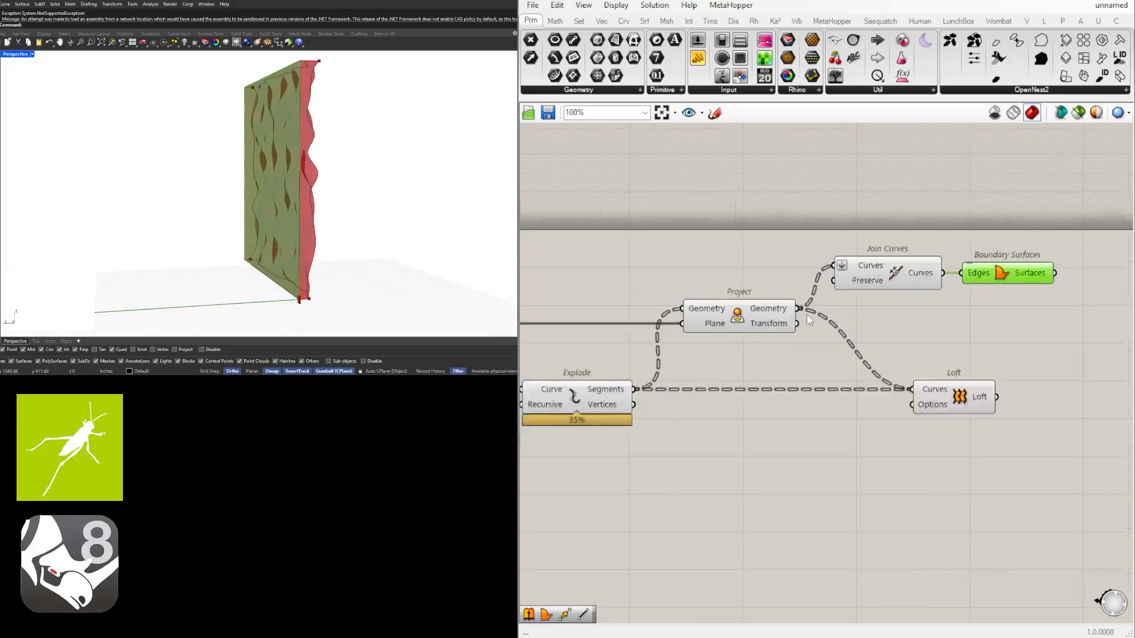
pyautogui.moveTo(709, 307); pyautogui.dragTo(969, 335, button='right')
pyautogui.moveTo(591, 349); pyautogui.dragTo(828, 366, button='right')
pyautogui.scroll(-2, 816, 367)
pyautogui.scroll(6, 687, 354)
pyautogui.moveTo(1000, 380); pyautogui.dragTo(869, 372, button='right')
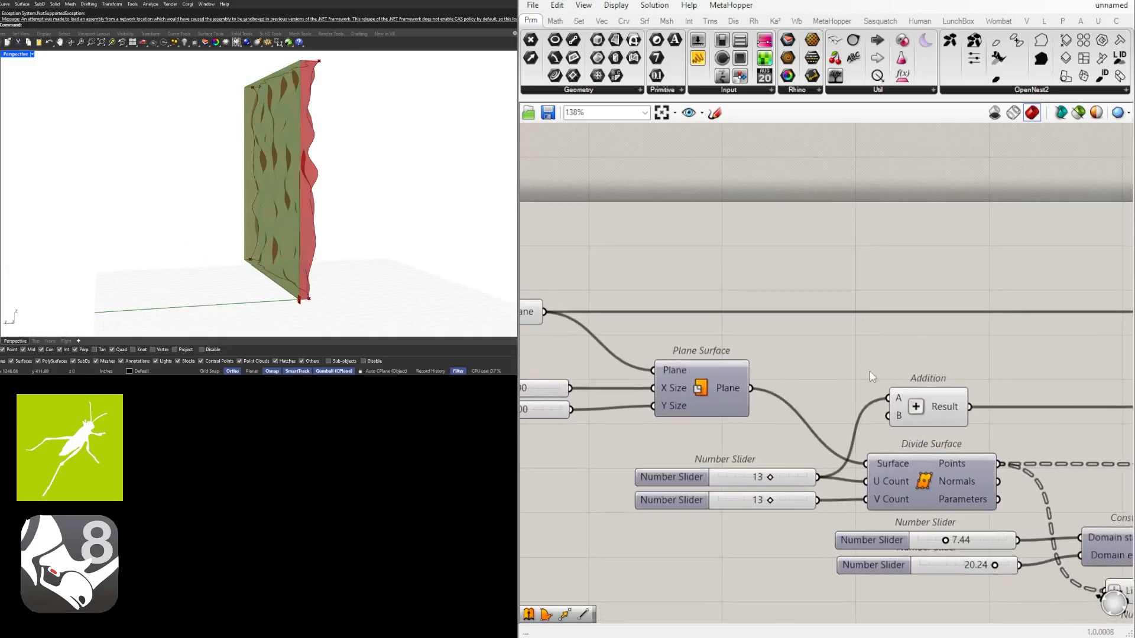
pyautogui.click(705, 383)
pyautogui.scroll(-5, 739, 383)
pyautogui.moveTo(1040, 407); pyautogui.dragTo(692, 399, button='right')
pyautogui.moveTo(957, 403); pyautogui.dragTo(638, 395, button='right')
pyautogui.moveTo(1039, 395); pyautogui.dragTo(766, 393, button='right')
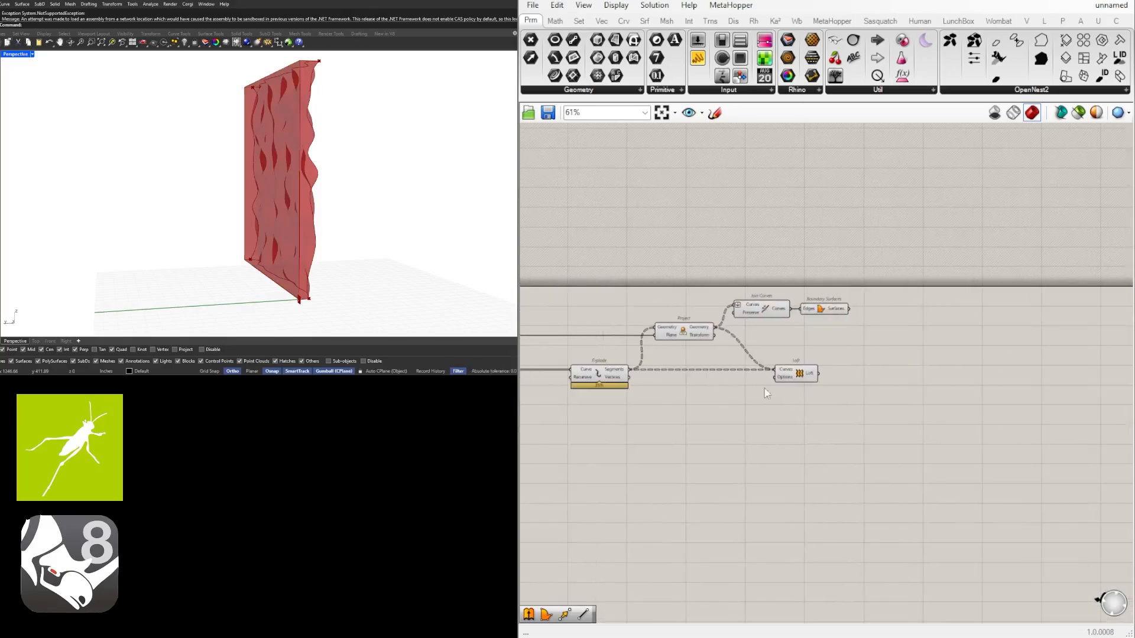
# Move Join Curves and Boundary Surfaces together down into line with Project
pyautogui.scroll(4, 789, 326)
pyautogui.moveTo(914, 330); pyautogui.dragTo(771, 335)
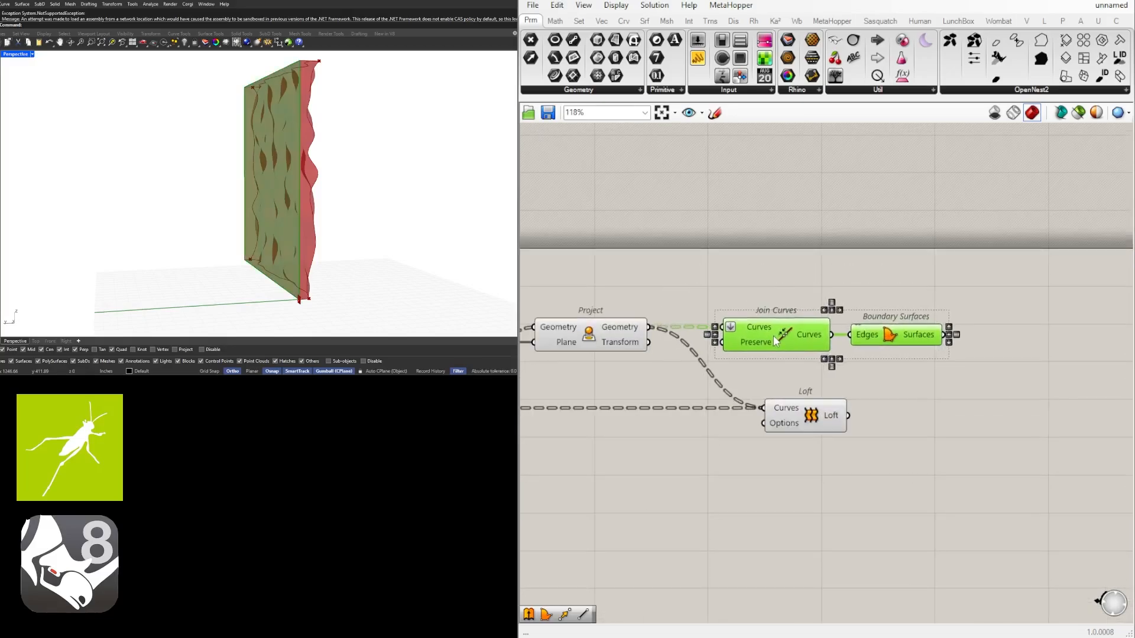
pyautogui.click(1056, 306)
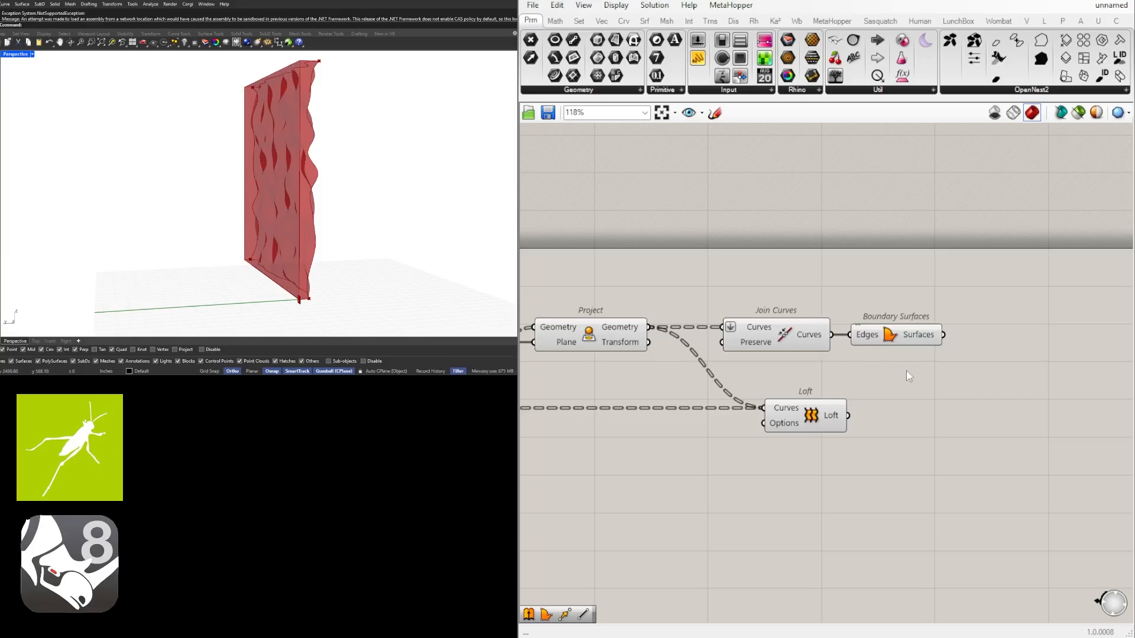
# Add a Brep Join component and wire the Boundary Surfaces and Loft outputs into its Breps input
pyautogui.moveTo(907, 371); pyautogui.dragTo(796, 373, button='right')
pyautogui.click(690, 418)
pyautogui.click(873, 403)
pyautogui.doubleClick(888, 403)
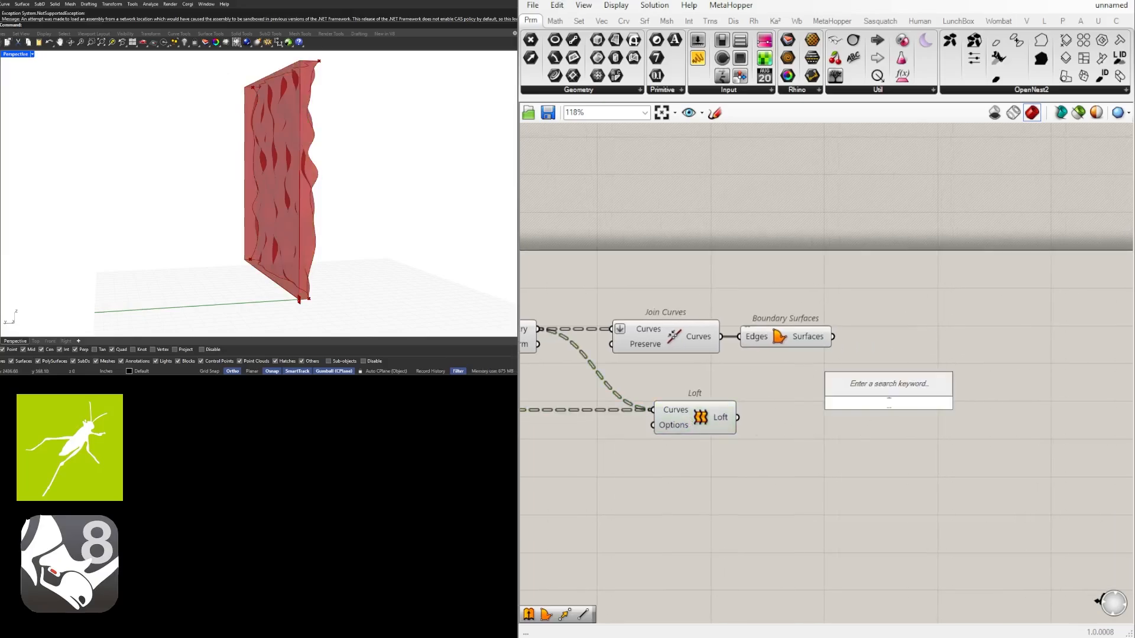
pyautogui.write('join')
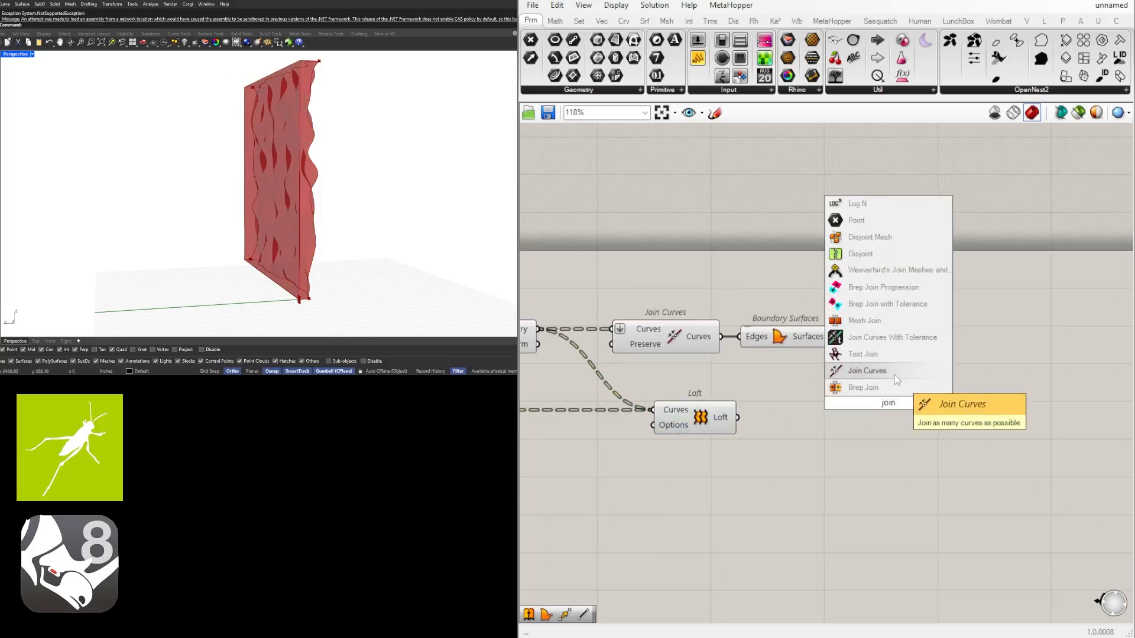
pyautogui.click(863, 387)
pyautogui.moveTo(885, 390); pyautogui.dragTo(943, 389)
pyautogui.click(799, 342)
pyautogui.moveTo(953, 396); pyautogui.dragTo(915, 398)
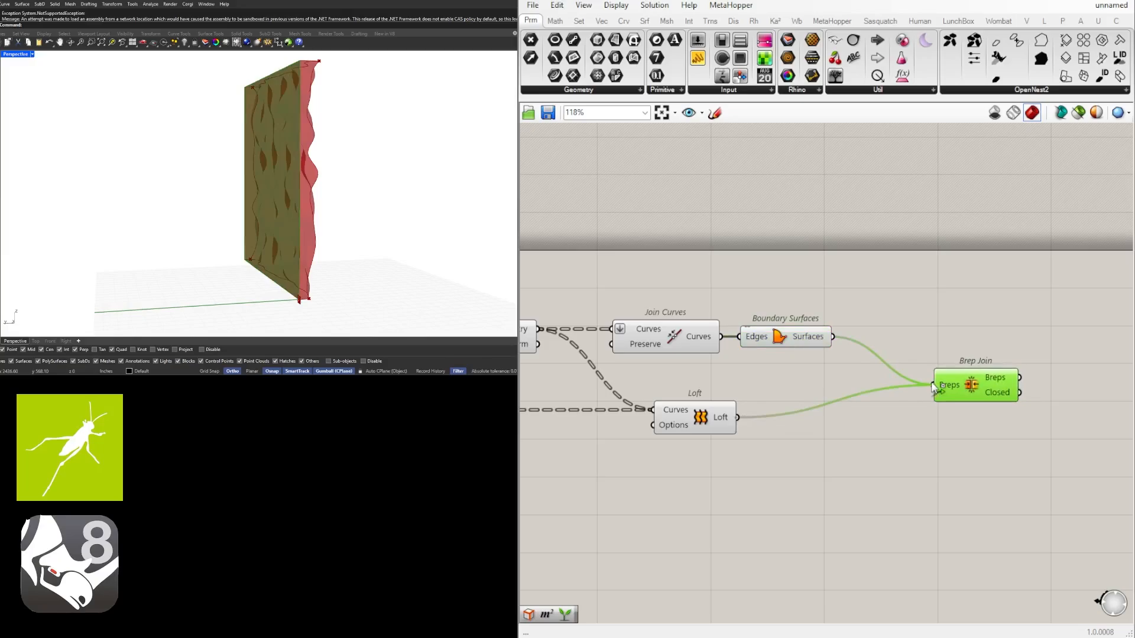
# Move Brep Join down to roughly the same level as Loft
pyautogui.scroll(-3, 914, 305)
pyautogui.moveTo(819, 339); pyautogui.dragTo(912, 339, button='right')
pyautogui.scroll(1, 702, 408)
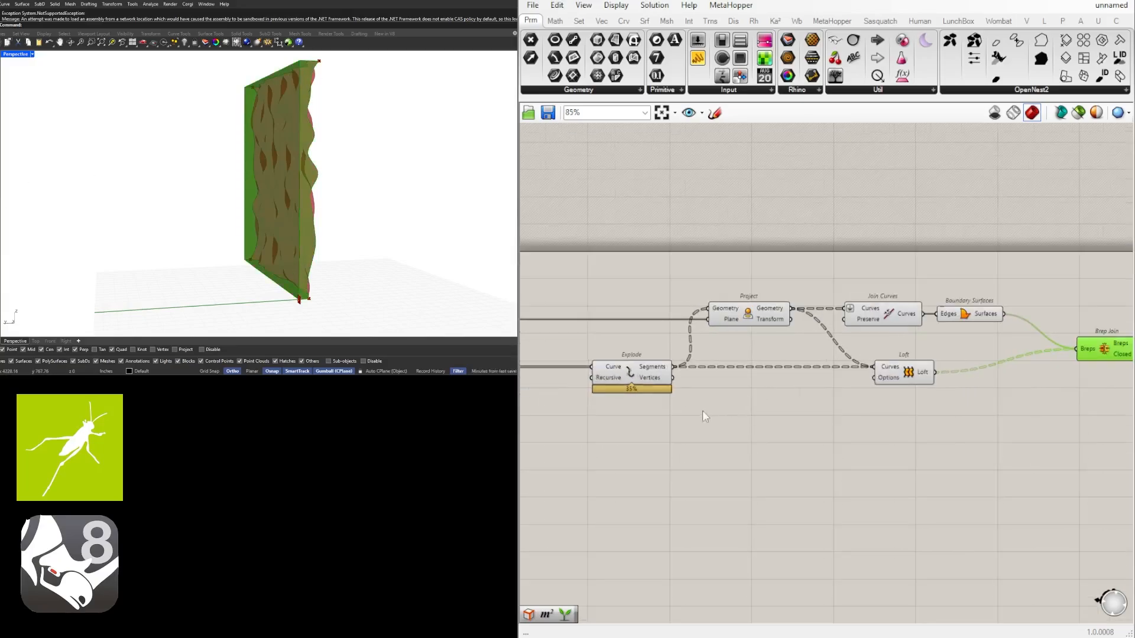
pyautogui.moveTo(704, 408); pyautogui.dragTo(780, 370, button='right')
pyautogui.scroll(-2, 861, 351)
pyautogui.scroll(1, 685, 354)
pyautogui.scroll(-1, 775, 368)
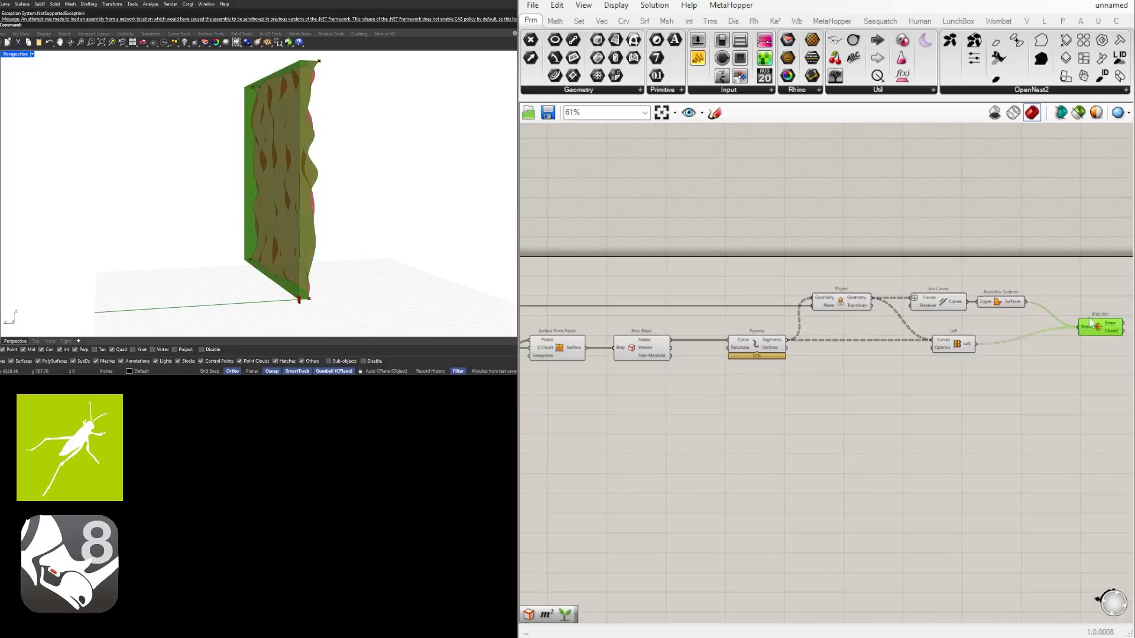
pyautogui.moveTo(1100, 327); pyautogui.dragTo(1082, 342)
pyautogui.click(988, 411)
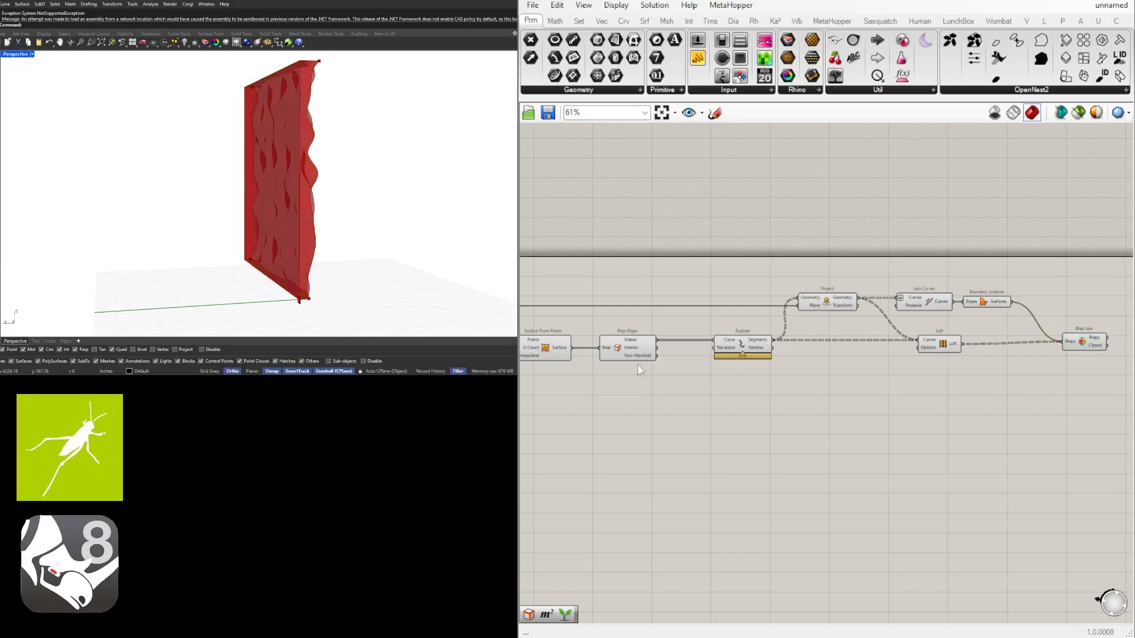
# Wire the Surface output of Surface From Points into Brep Join's Breps input as an additional source
pyautogui.click(561, 344)
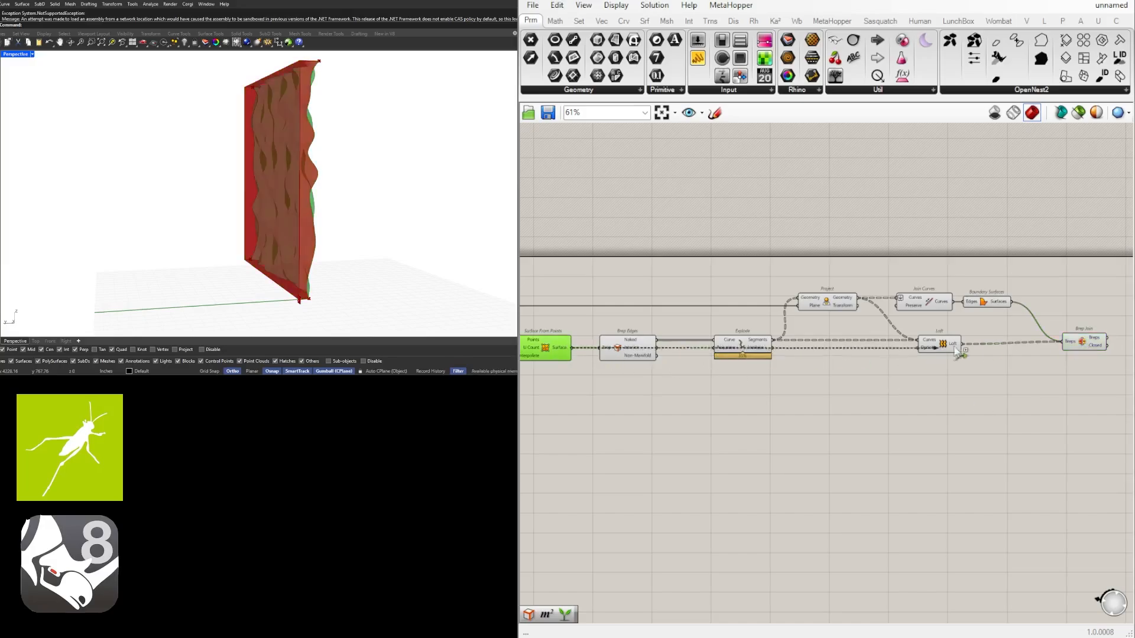
pyautogui.keyDown('shift'); pyautogui.moveTo(957, 353); pyautogui.dragTo(1064, 347); pyautogui.keyUp('shift')
pyautogui.scroll(3, 983, 393)
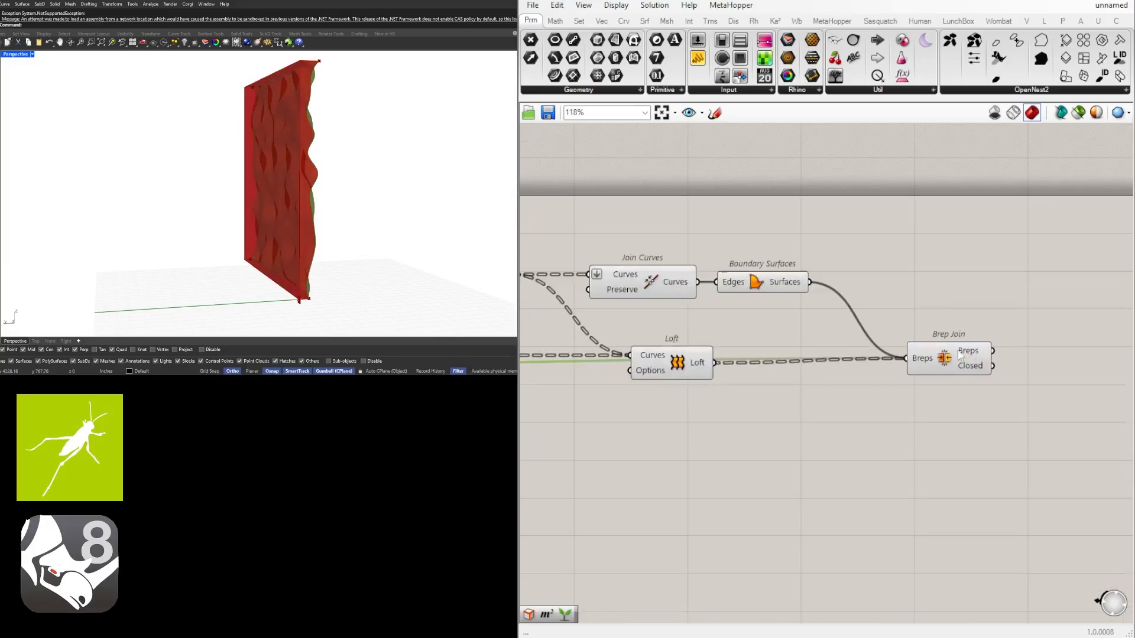
# Level Brep Join with the Loft component and flatten its Breps input
pyautogui.click(951, 365)
pyautogui.moveTo(952, 365); pyautogui.dragTo(942, 360)
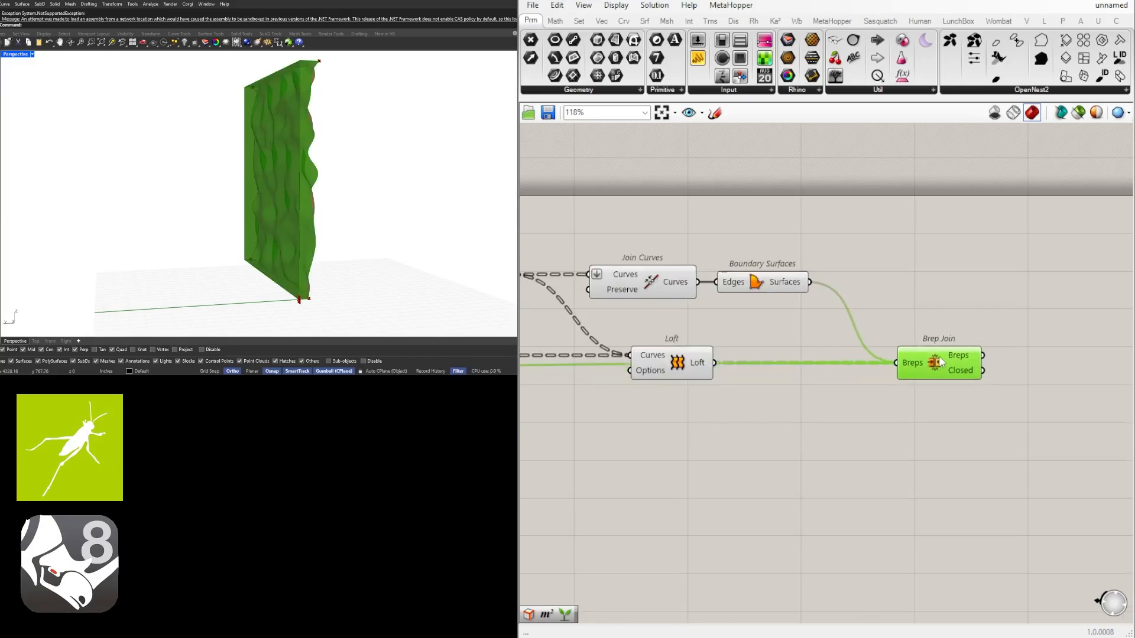
pyautogui.rightClick(908, 363)
pyautogui.click(940, 458)
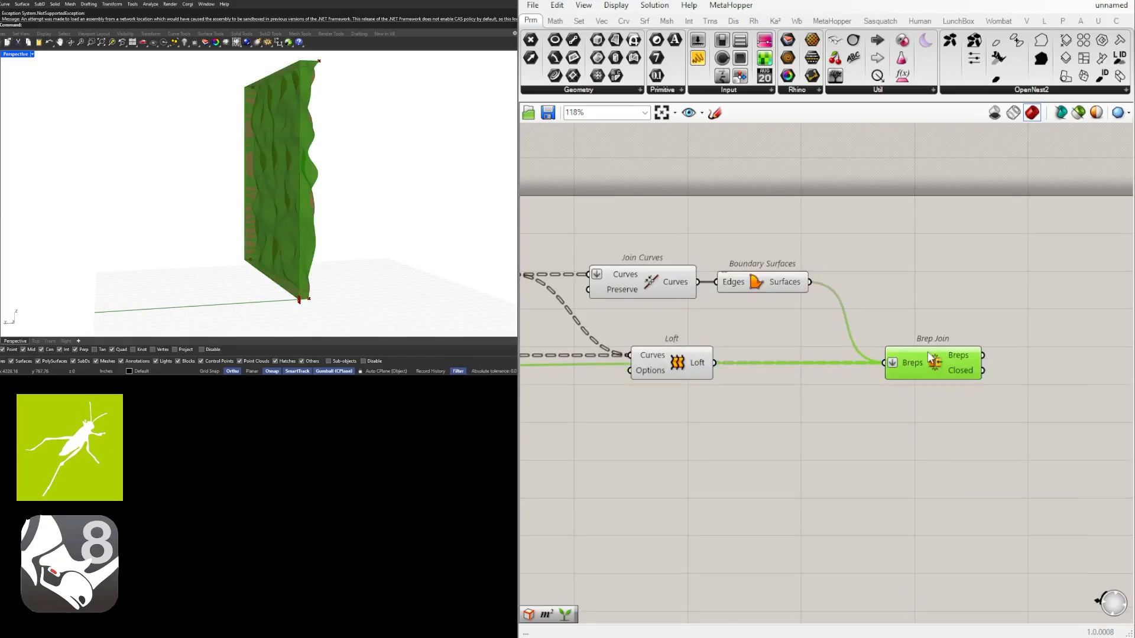
pyautogui.scroll(3, 940, 377)
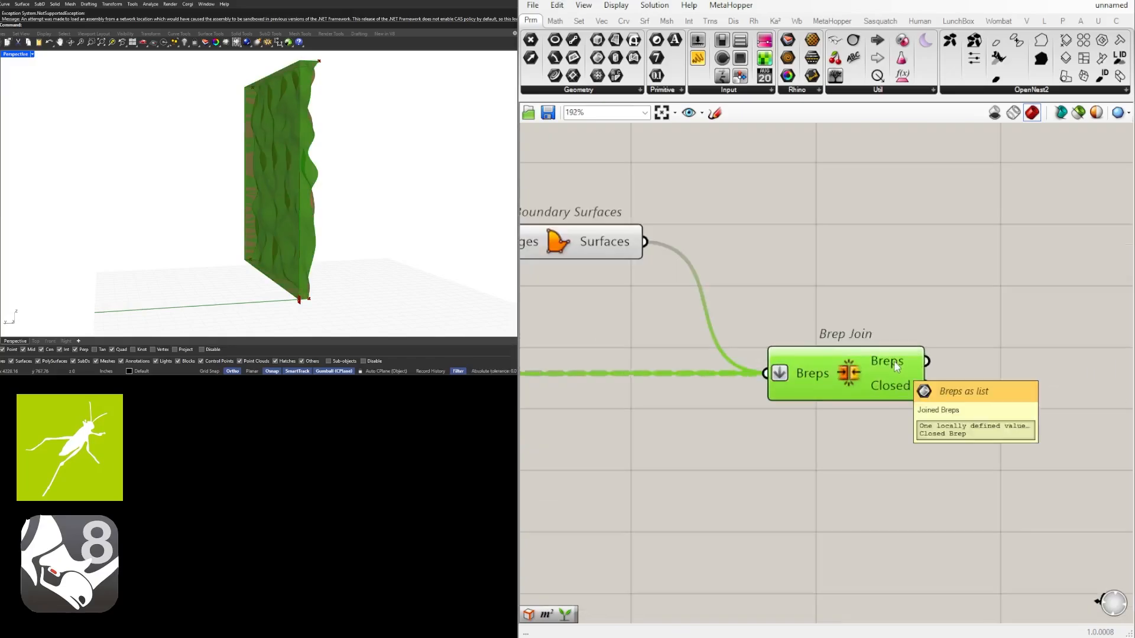
# Set the wire display of Brep Join's Breps input to Hidden
pyautogui.rightClick(806, 378)
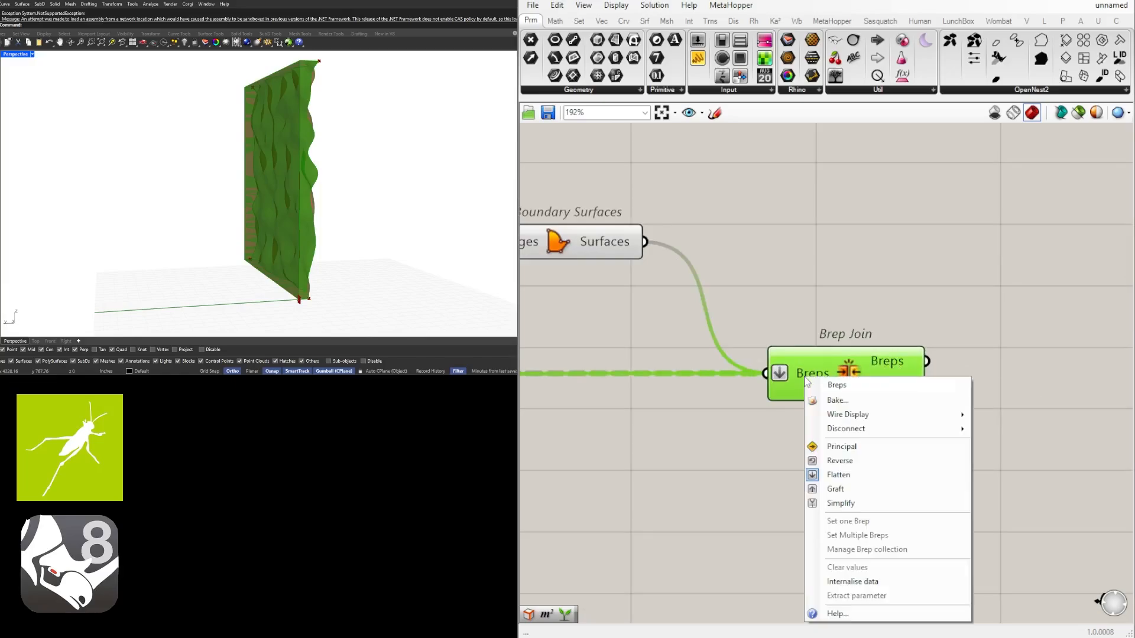
pyautogui.scroll(-6, 808, 369)
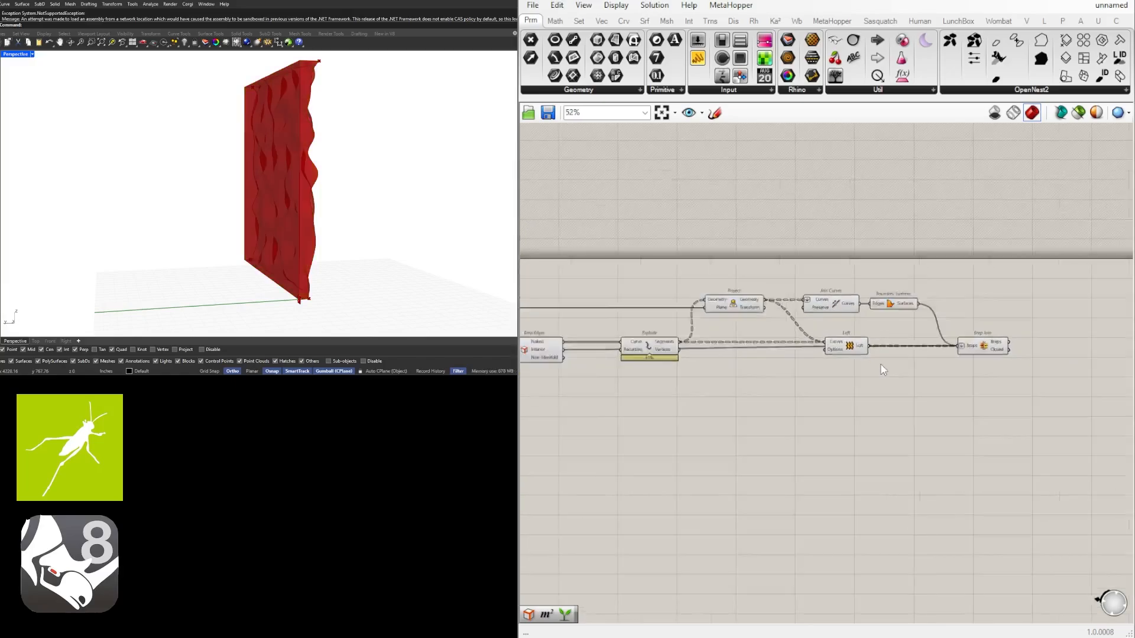
pyautogui.scroll(10, 773, 379)
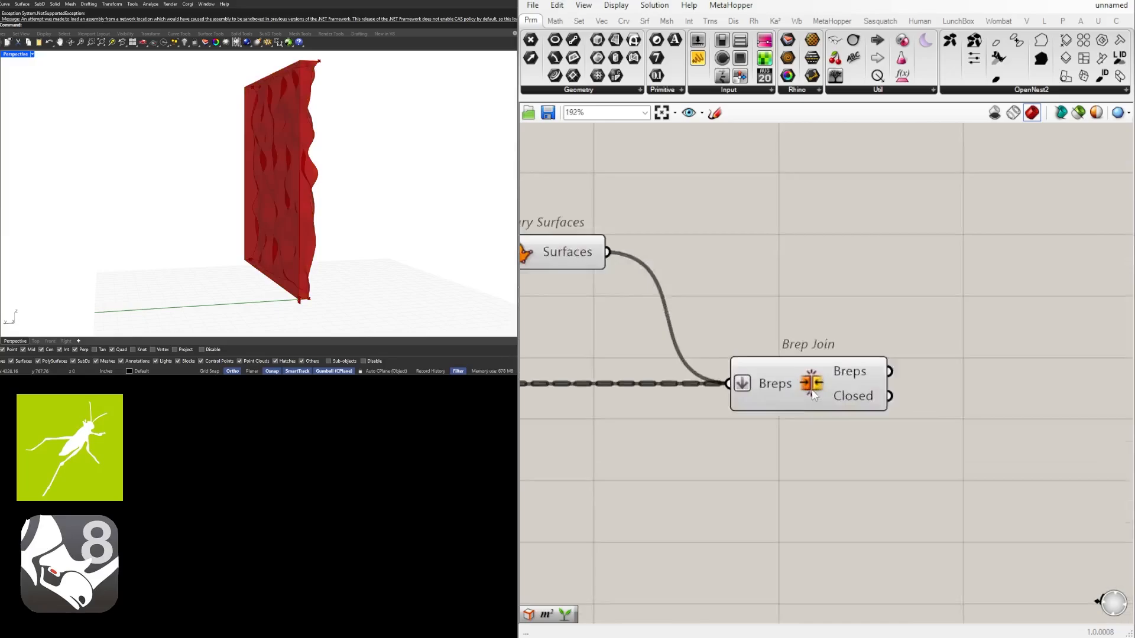
pyautogui.rightClick(773, 381)
pyautogui.moveTo(839, 423)
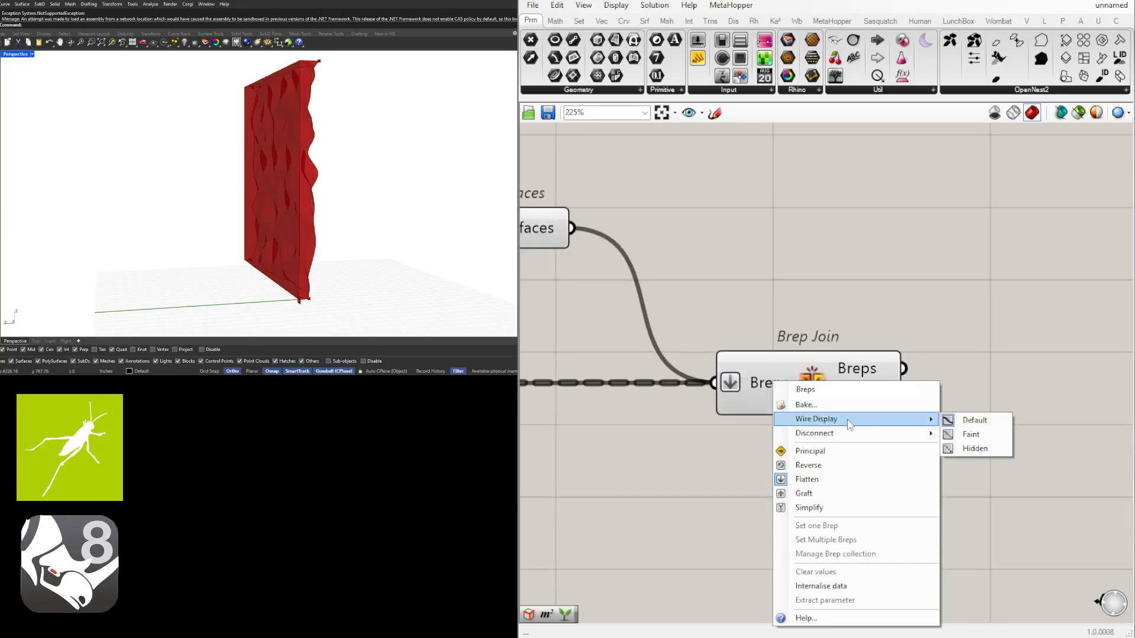
pyautogui.click(975, 448)
pyautogui.click(851, 385)
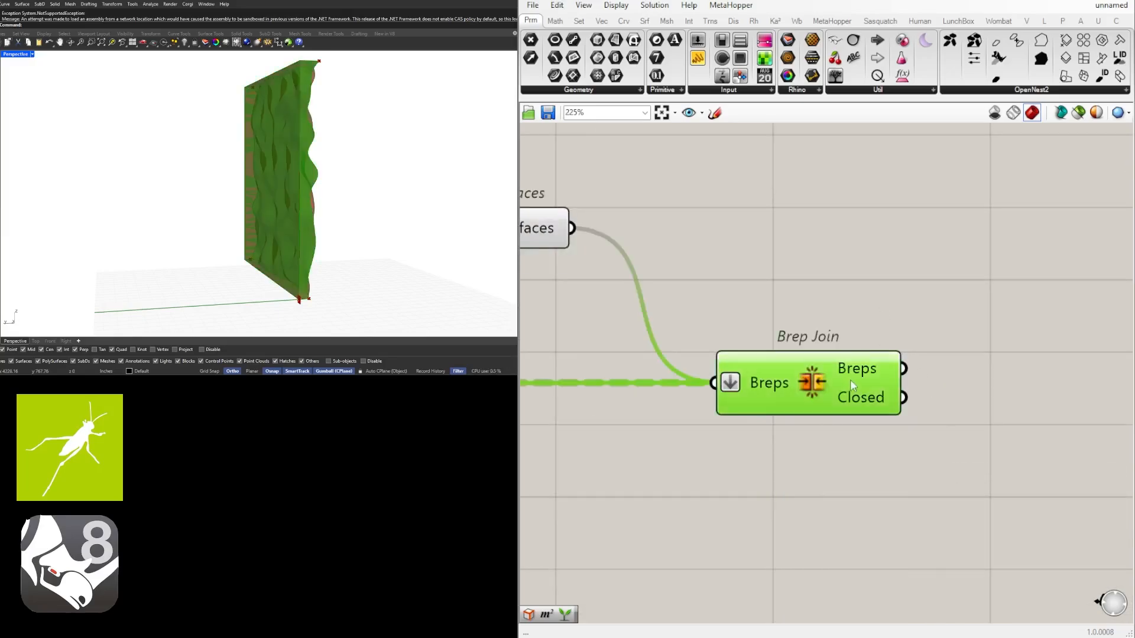
pyautogui.scroll(-4, 850, 379)
pyautogui.click(854, 398)
pyautogui.scroll(-4, 958, 372)
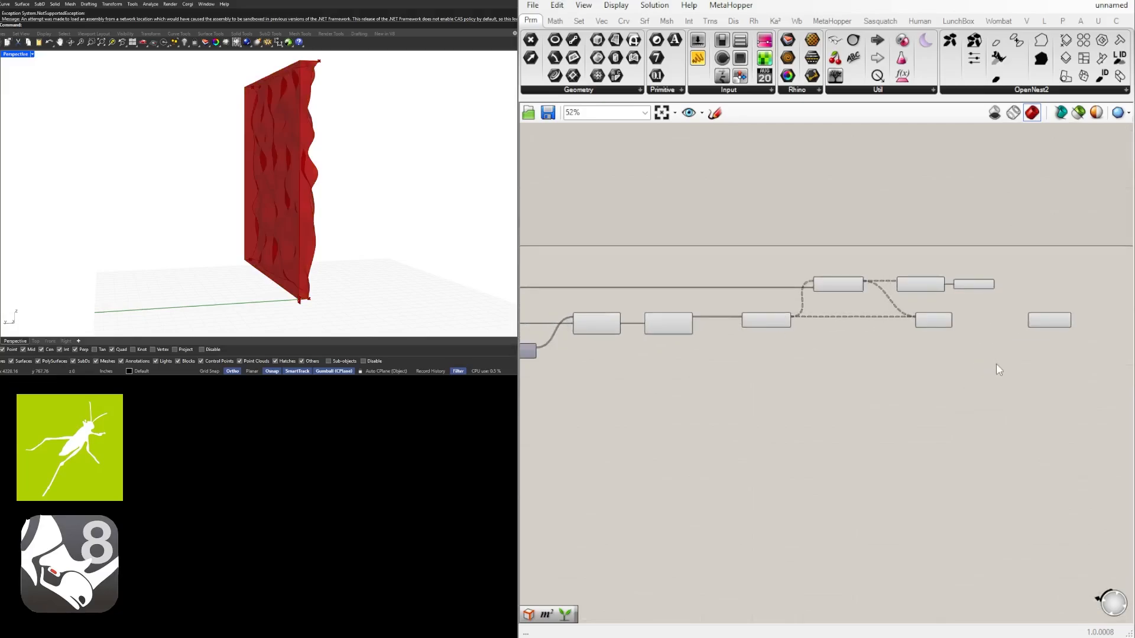
# Turn off the viewport preview of the components from Surface From Points through Boundary Surfaces and Loft, leaving Brep Join previewed
pyautogui.scroll(-1, 998, 370)
pyautogui.moveTo(995, 370); pyautogui.dragTo(677, 271)
pyautogui.press('space')
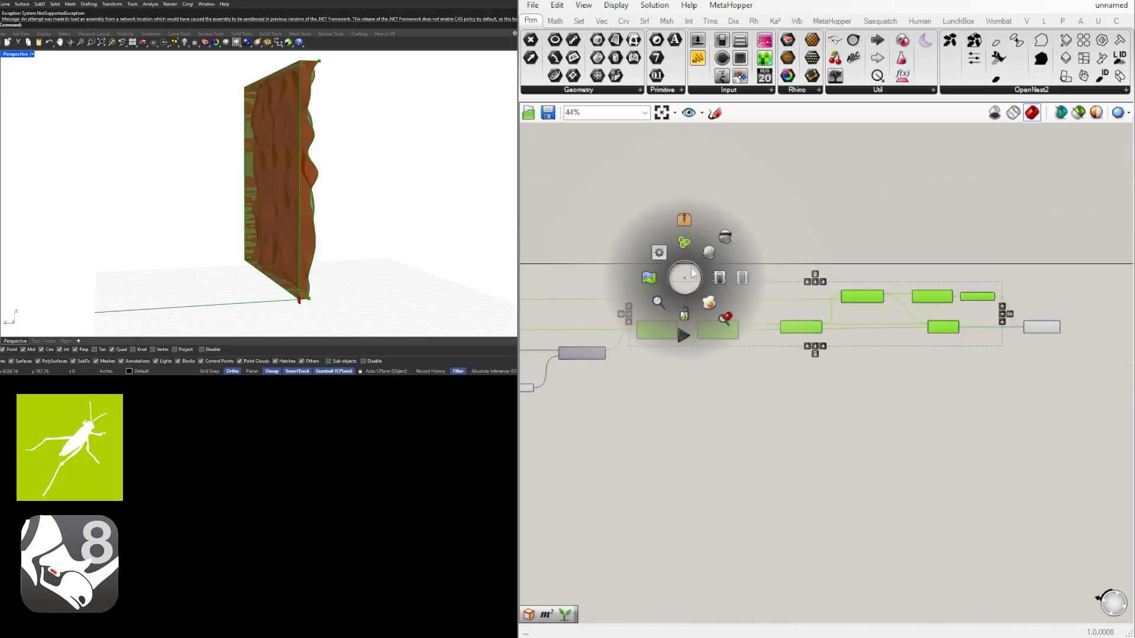
pyautogui.click(726, 233)
pyautogui.moveTo(686, 297); pyautogui.dragTo(910, 276, button='right')
pyautogui.moveTo(707, 328); pyautogui.dragTo(780, 327, button='right')
pyautogui.scroll(3, 776, 381)
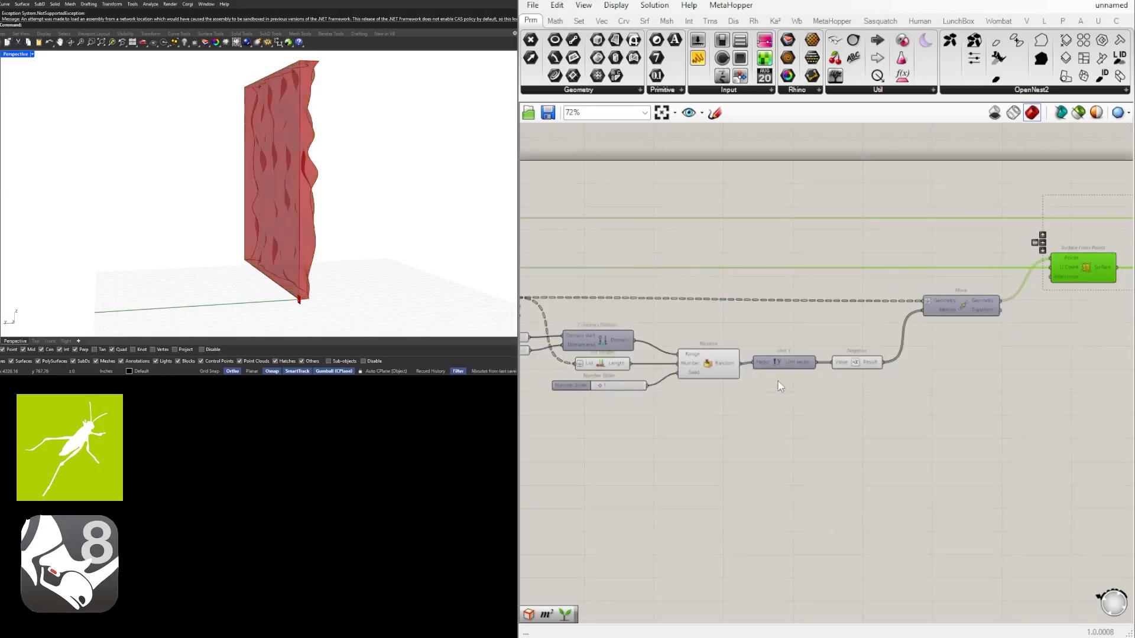
pyautogui.scroll(-3, 863, 373)
pyautogui.moveTo(1035, 373); pyautogui.dragTo(753, 378, button='right')
pyautogui.click(936, 368)
pyautogui.moveTo(1054, 351); pyautogui.dragTo(849, 357, button='right')
pyautogui.scroll(4, 905, 322)
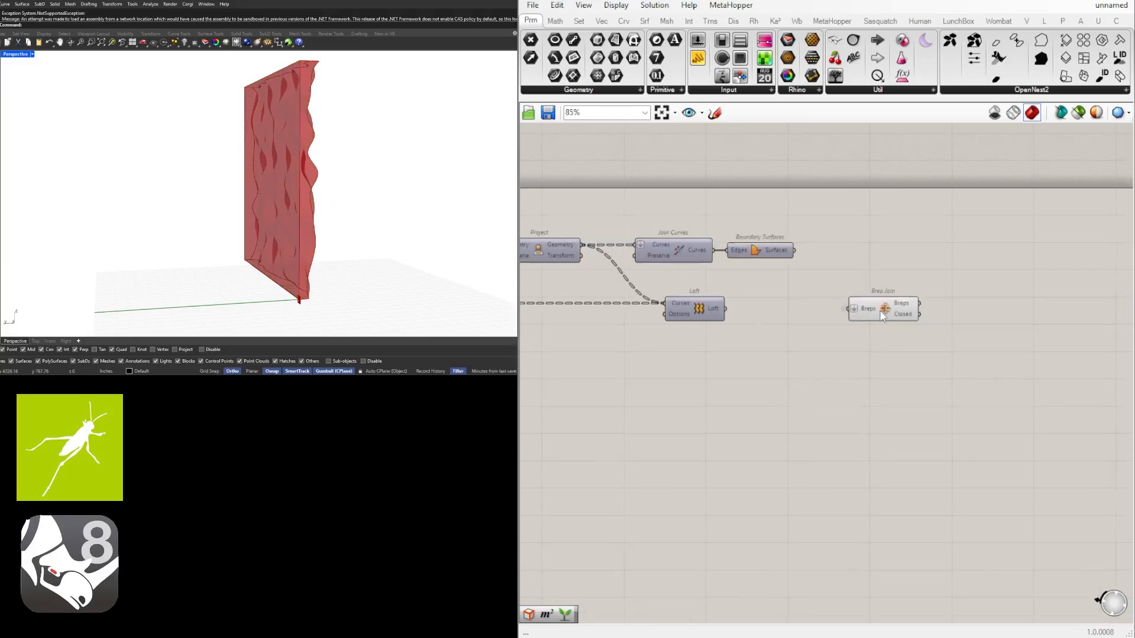
pyautogui.click(882, 315)
pyautogui.moveTo(260, 188); pyautogui.dragTo(155, 183, button='right')
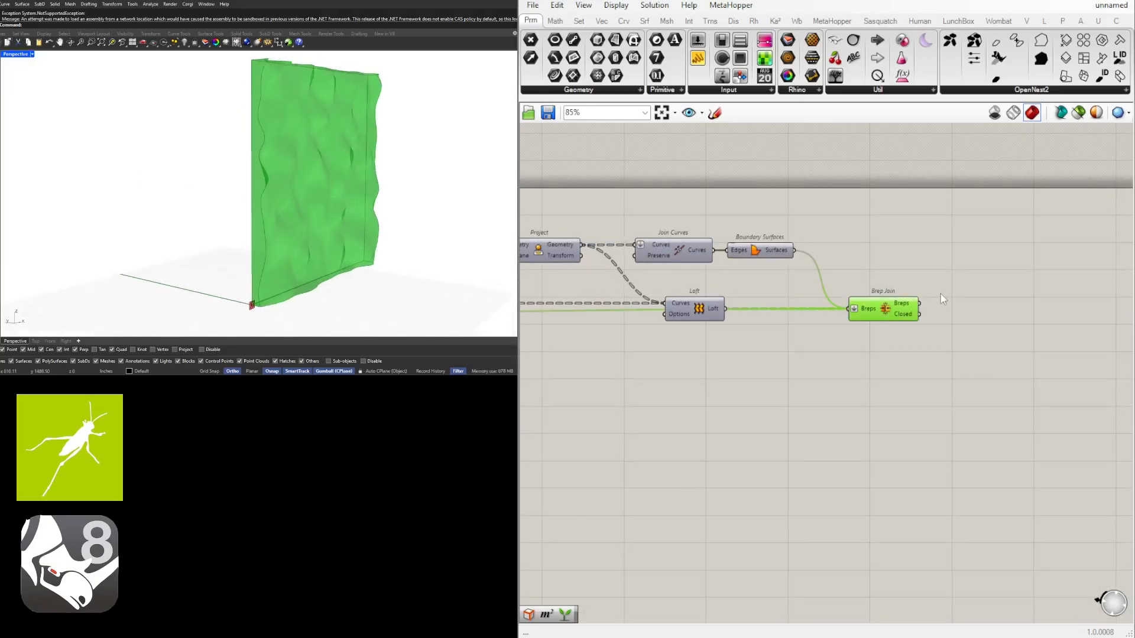
# Add a Custom Preview component beside Brep Join and wire the joined Breps output into its Geometry input
pyautogui.click(993, 295)
pyautogui.moveTo(1005, 294); pyautogui.dragTo(929, 332, button='right')
pyautogui.scroll(4, 870, 362)
pyautogui.moveTo(868, 365); pyautogui.dragTo(821, 370, button='right')
pyautogui.click(715, 344)
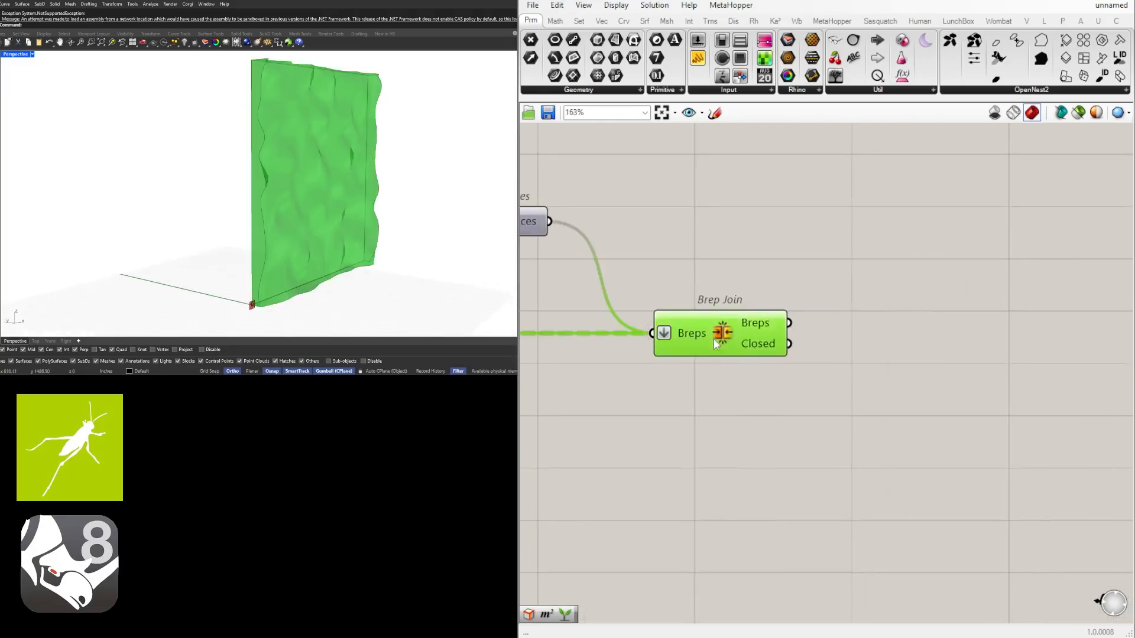
pyautogui.doubleClick(888, 347)
pyautogui.write('cust')
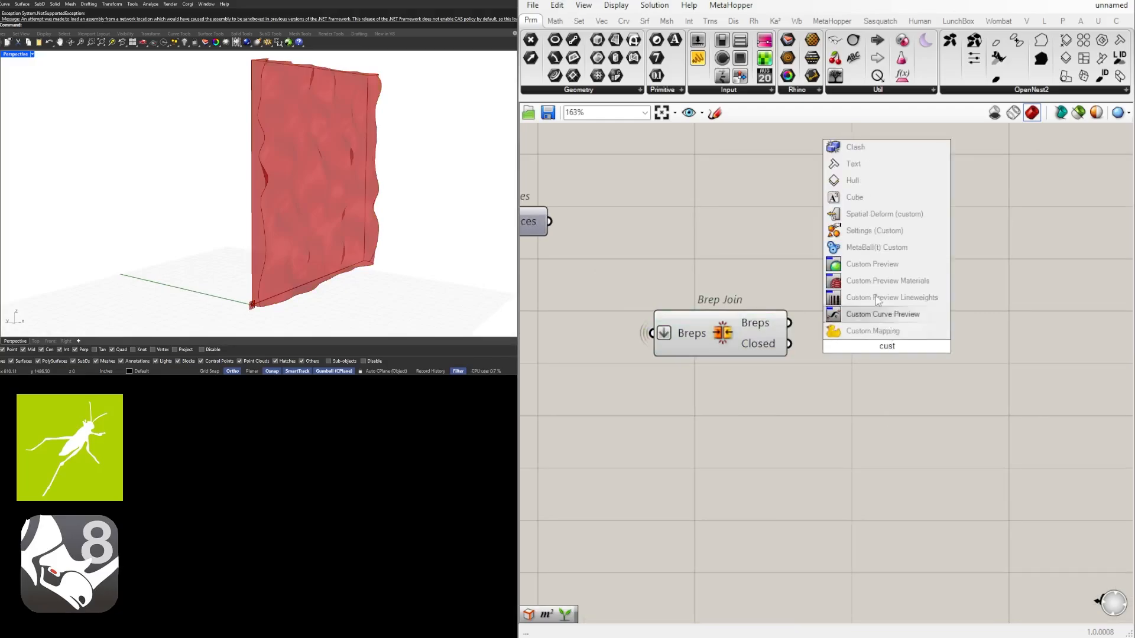
pyautogui.click(870, 264)
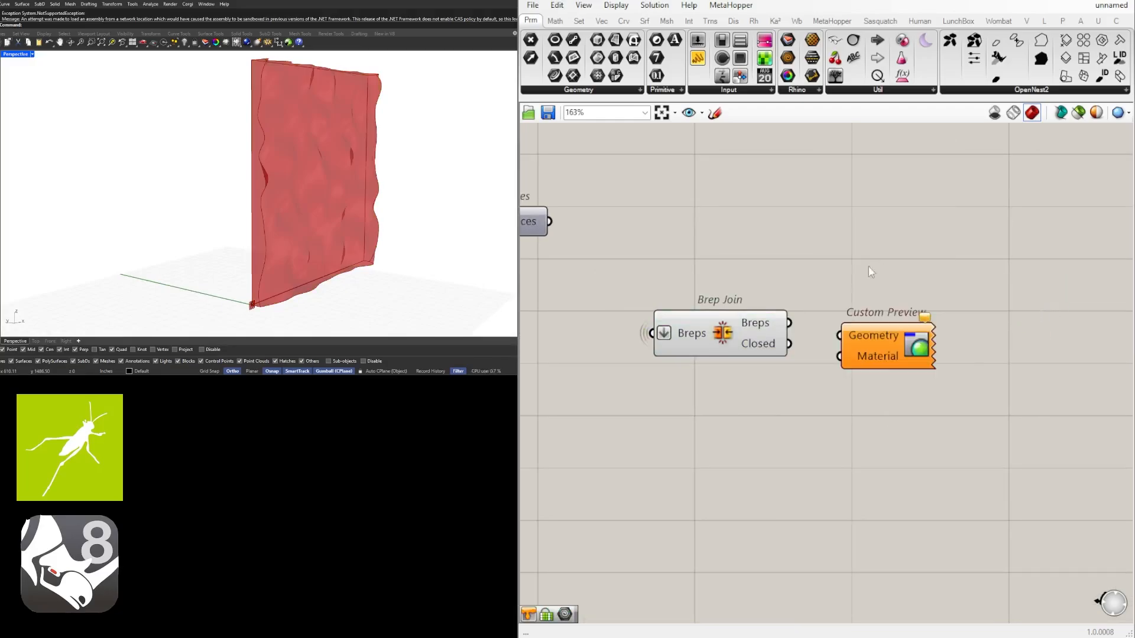
pyautogui.moveTo(786, 323); pyautogui.dragTo(840, 336)
pyautogui.moveTo(905, 349); pyautogui.dragTo(767, 364, button='right')
pyautogui.moveTo(767, 364); pyautogui.dragTo(909, 351)
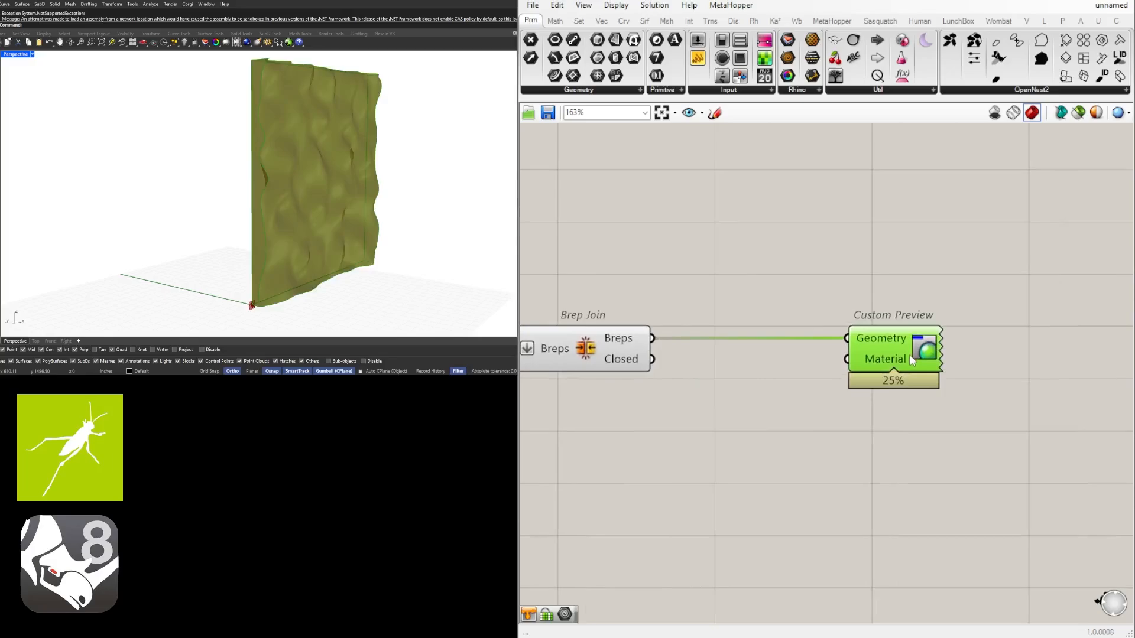
# Hide the wire of Custom Preview's Geometry input and move the component farther from Brep Join
pyautogui.rightClick(896, 347)
pyautogui.moveTo(1015, 380)
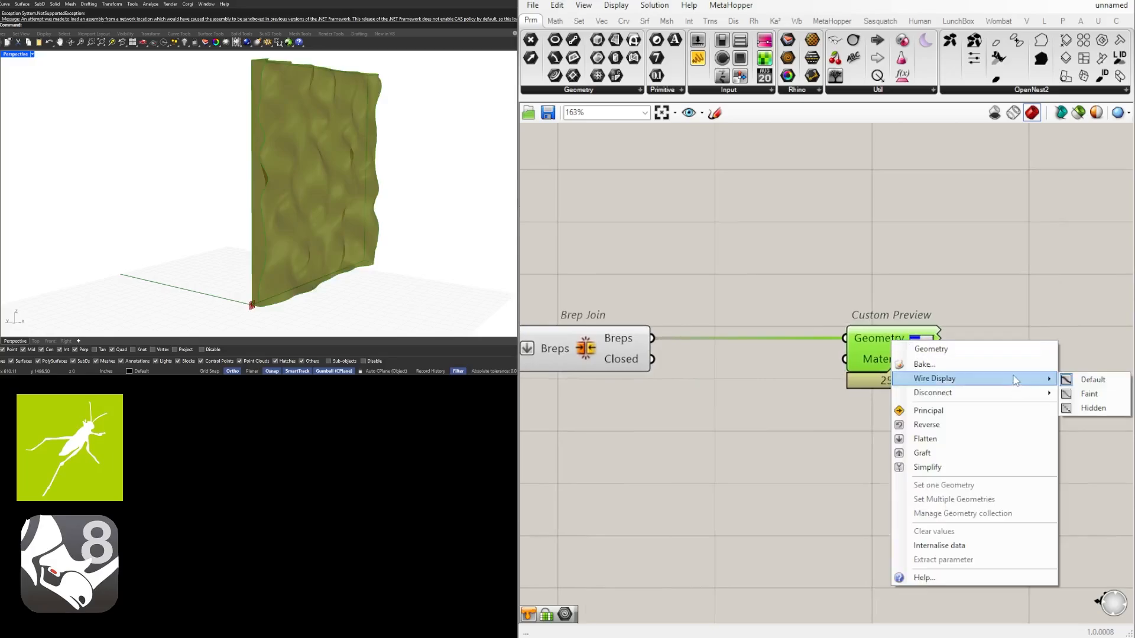
pyautogui.click(1090, 394)
pyautogui.moveTo(883, 345); pyautogui.dragTo(943, 345)
pyautogui.click(772, 318)
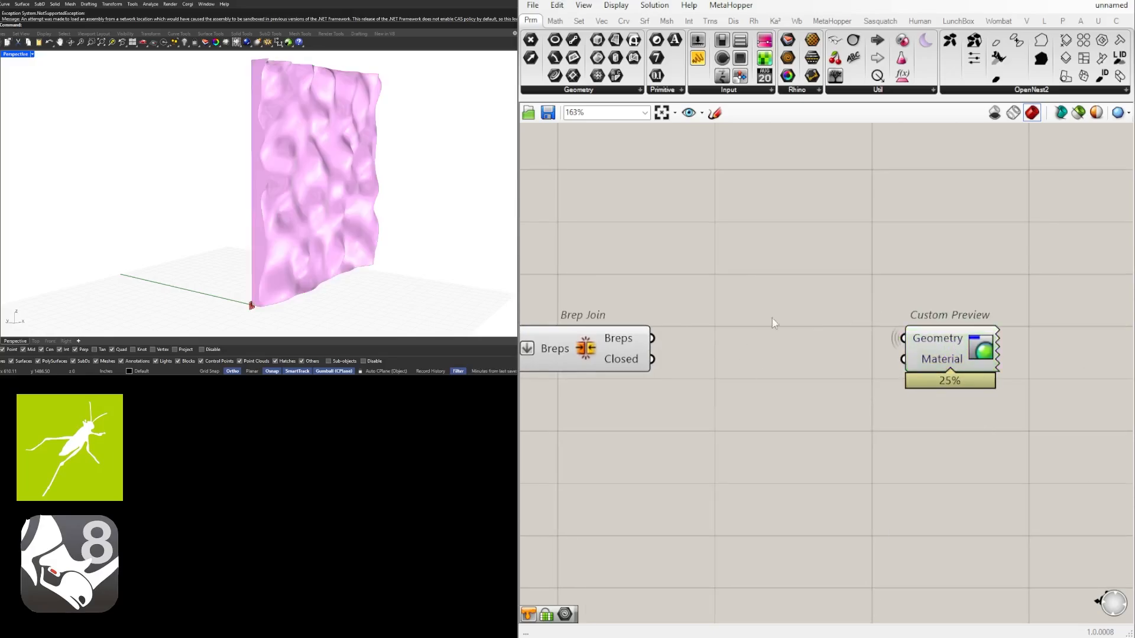
# Add a Colour Swatch between Brep Join and Custom Preview and wire it into the Material input
pyautogui.doubleClick(803, 374)
pyautogui.write('s')
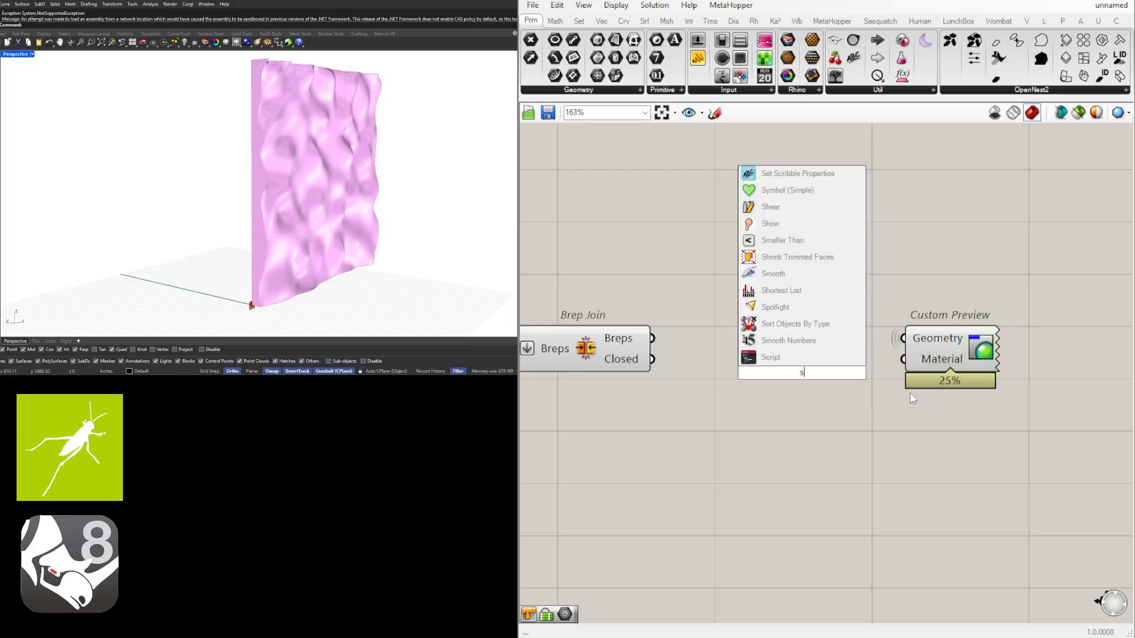
pyautogui.write('wa')
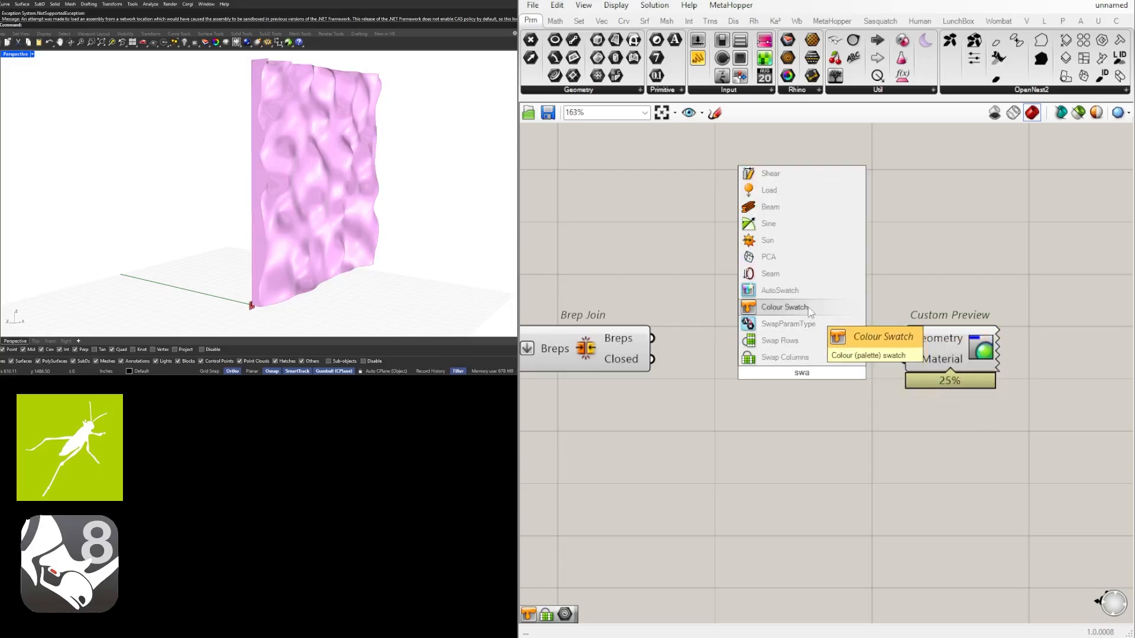
pyautogui.click(784, 307)
pyautogui.moveTo(782, 383); pyautogui.dragTo(792, 369)
# Darken the Colour Swatch to near-black by lowering its Val setting
pyautogui.click(869, 367)
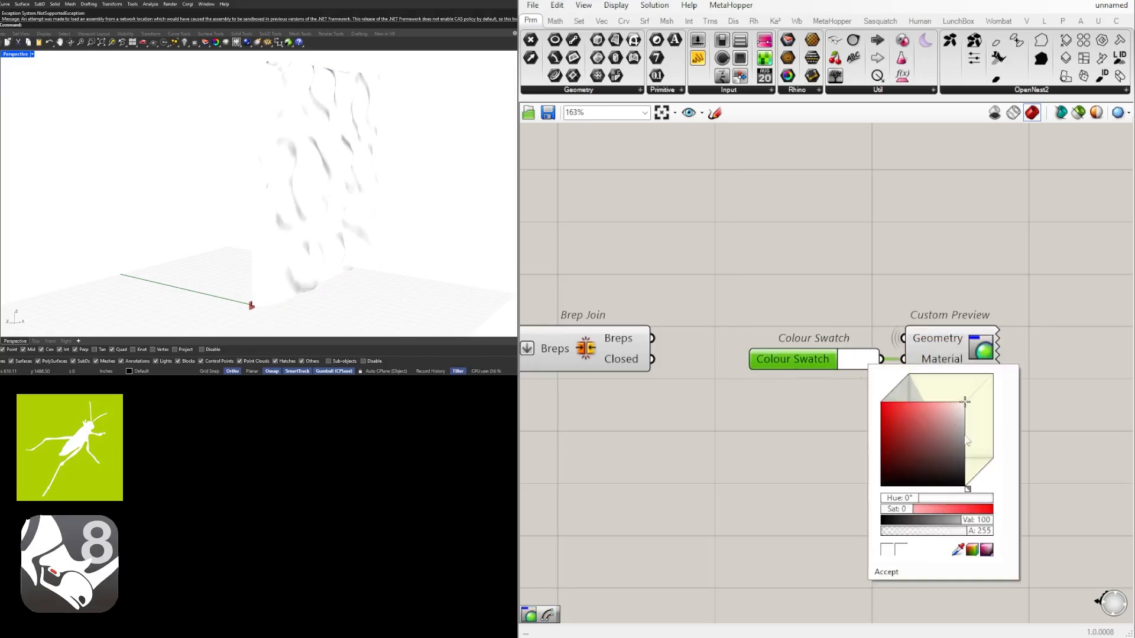
pyautogui.doubleClick(974, 520)
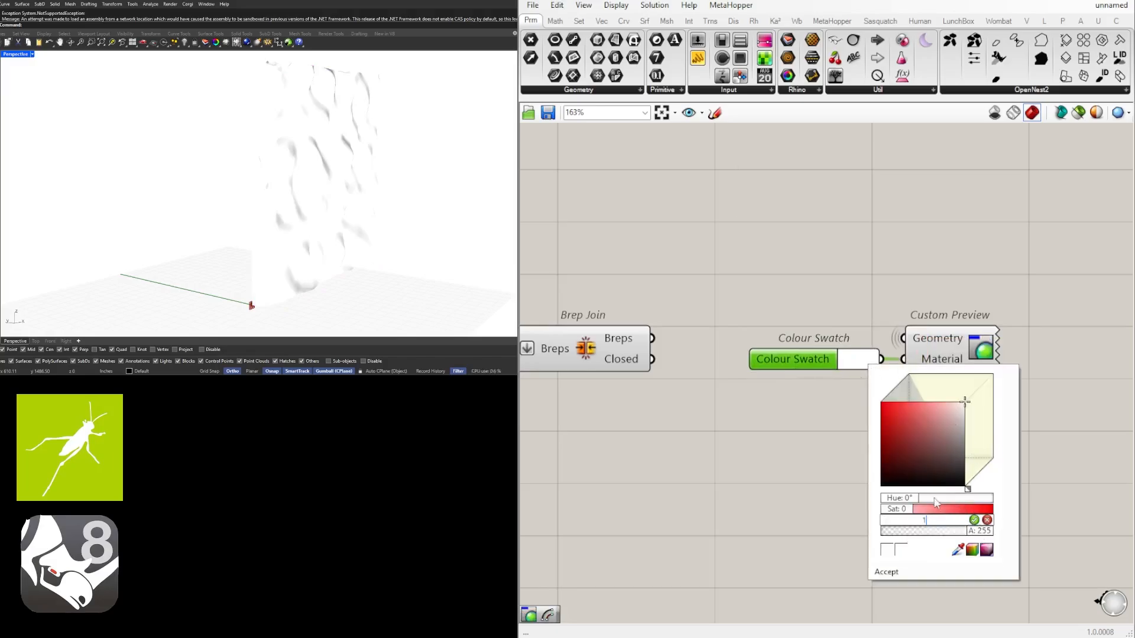
pyautogui.press('Return')
pyautogui.moveTo(321, 185); pyautogui.dragTo(295, 181, button='right')
# Set the Divide Surface sliders to 7 for U Count and 8 for V Count
pyautogui.scroll(-5, 909, 285)
pyautogui.moveTo(760, 347); pyautogui.dragTo(1066, 356, button='right')
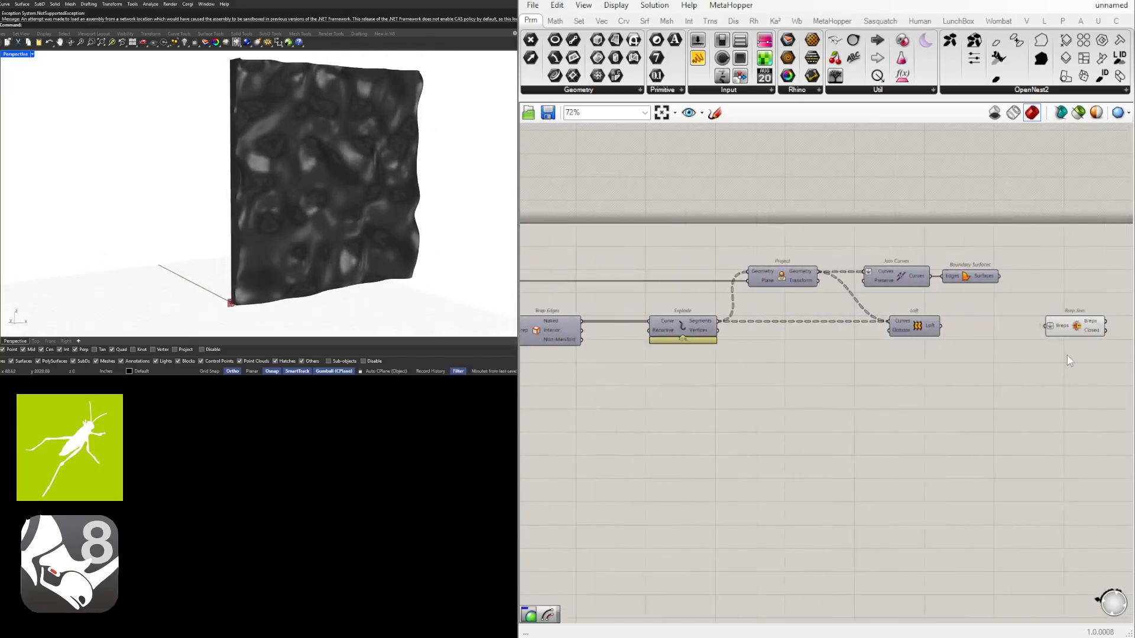
pyautogui.moveTo(697, 362); pyautogui.dragTo(1022, 369, button='right')
pyautogui.moveTo(601, 399); pyautogui.dragTo(1053, 403, button='right')
pyautogui.moveTo(532, 402); pyautogui.dragTo(668, 402, button='right')
pyautogui.scroll(7, 680, 366)
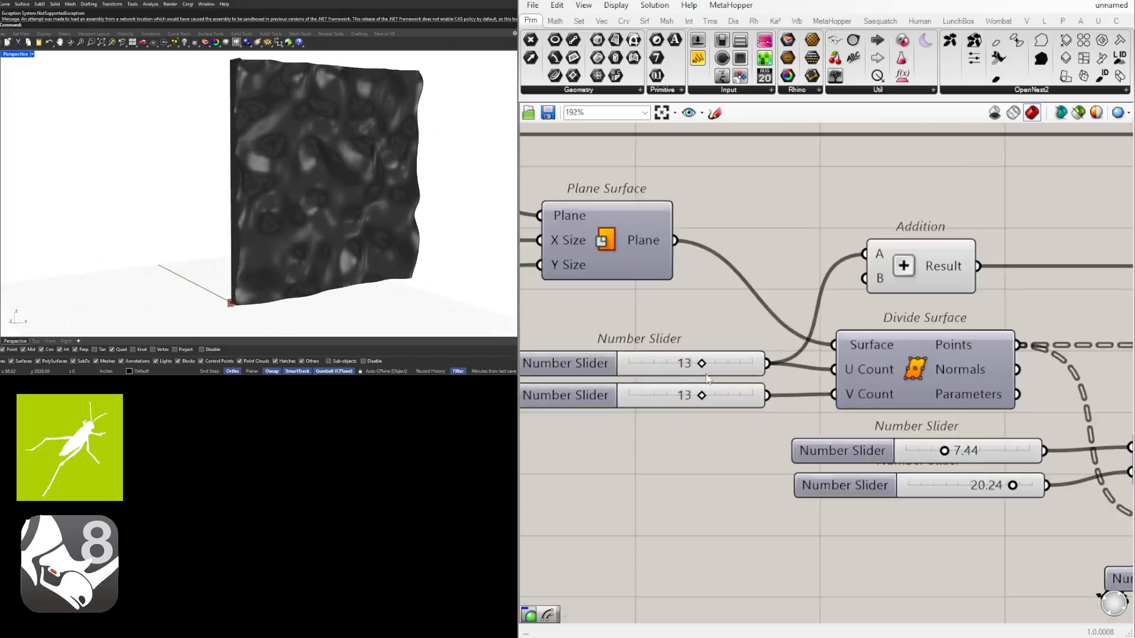
pyautogui.moveTo(697, 362); pyautogui.dragTo(636, 361)
pyautogui.moveTo(698, 407); pyautogui.dragTo(647, 403)
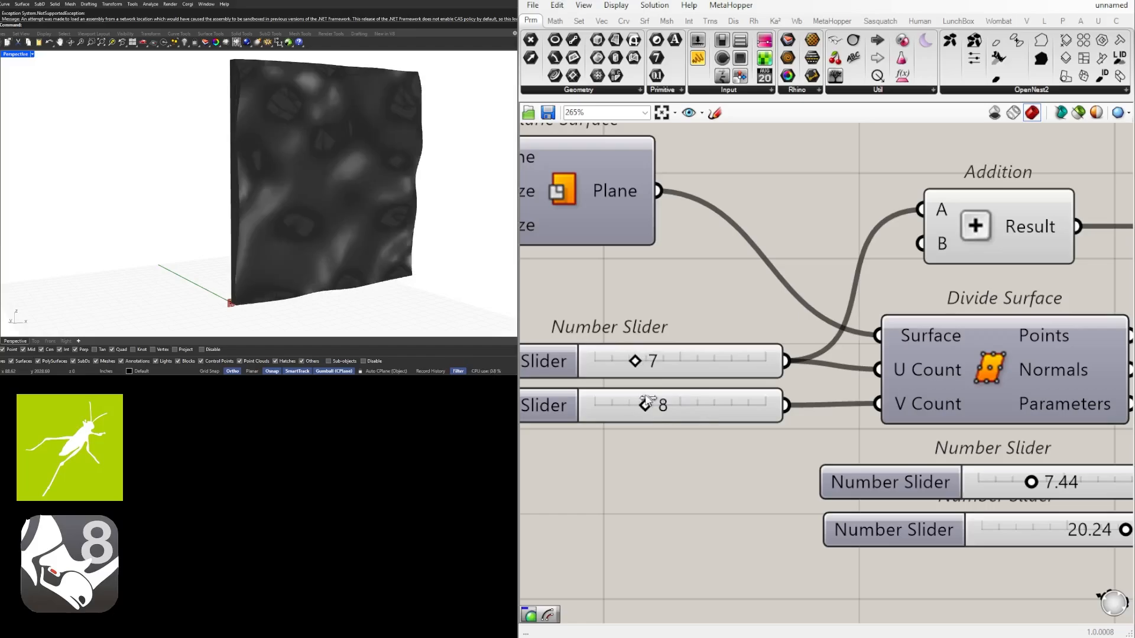
# Try Construct Domain start values of about 2.05, 0.51 and 10.90 while viewing the panel from the side
pyautogui.moveTo(283, 214); pyautogui.dragTo(443, 179, button='right')
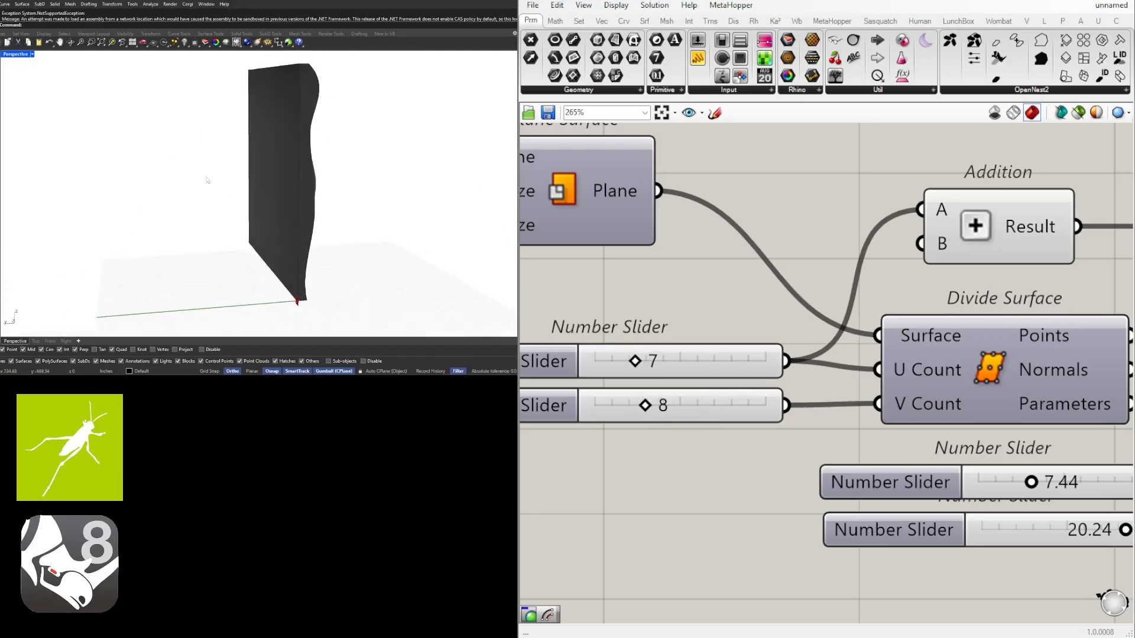
pyautogui.scroll(-5, 837, 305)
pyautogui.moveTo(721, 346); pyautogui.dragTo(893, 350, button='right')
pyautogui.scroll(-2, 892, 350)
pyautogui.moveTo(967, 366); pyautogui.dragTo(699, 358, button='right')
pyautogui.scroll(4, 1033, 358)
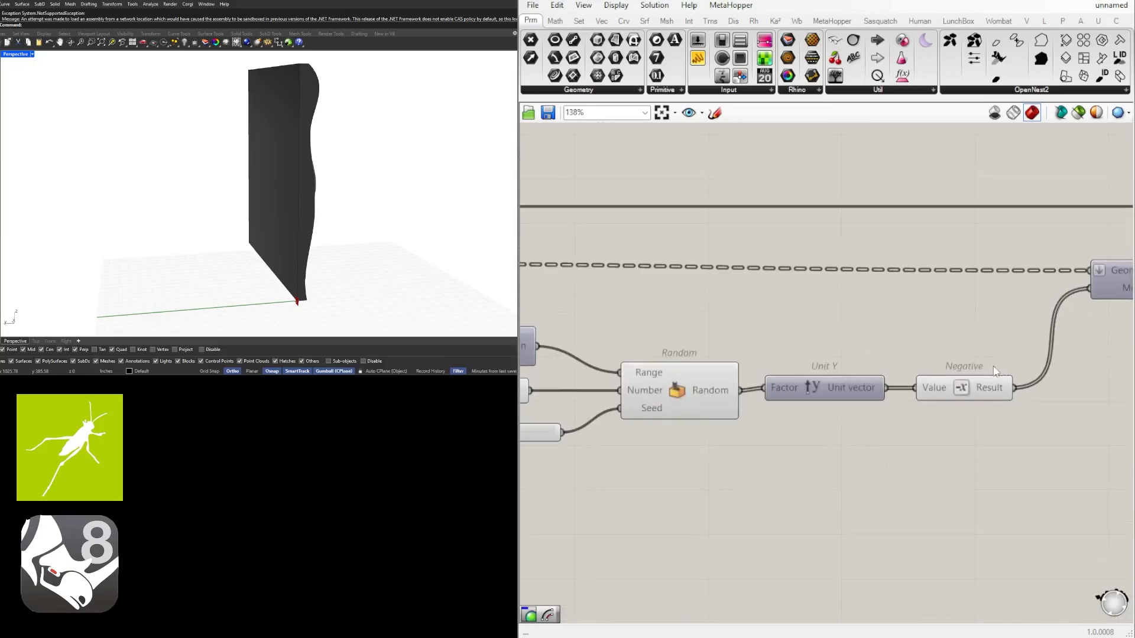
pyautogui.moveTo(1055, 359); pyautogui.dragTo(824, 358, button='right')
pyautogui.scroll(-2, 826, 358)
pyautogui.moveTo(643, 364); pyautogui.dragTo(935, 364, button='right')
pyautogui.scroll(6, 583, 359)
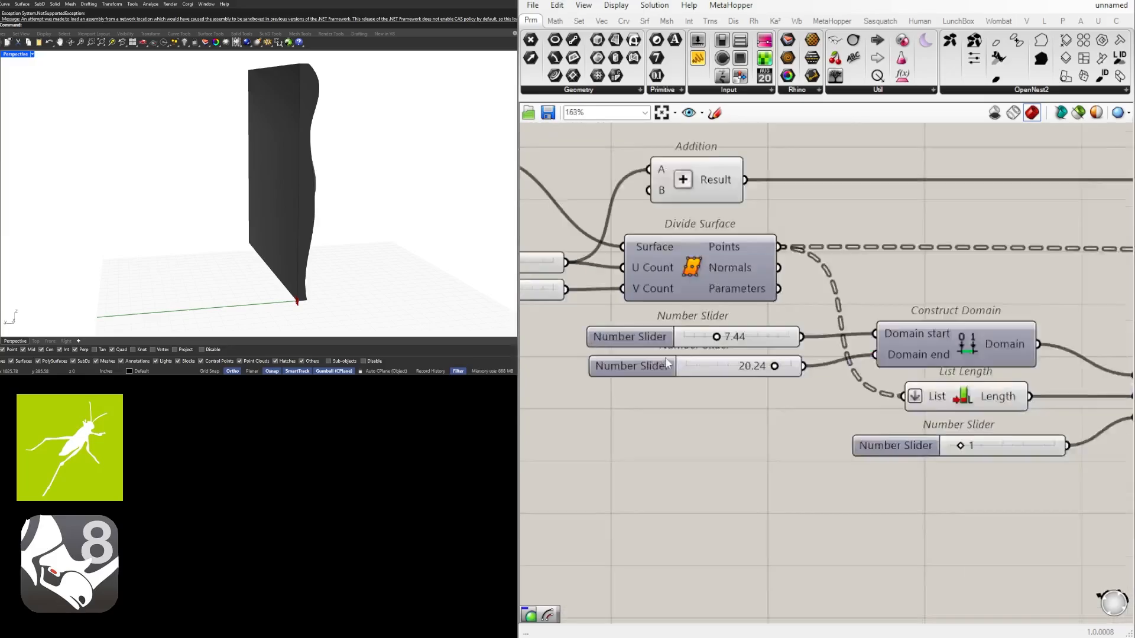
pyautogui.moveTo(730, 329); pyautogui.dragTo(684, 329)
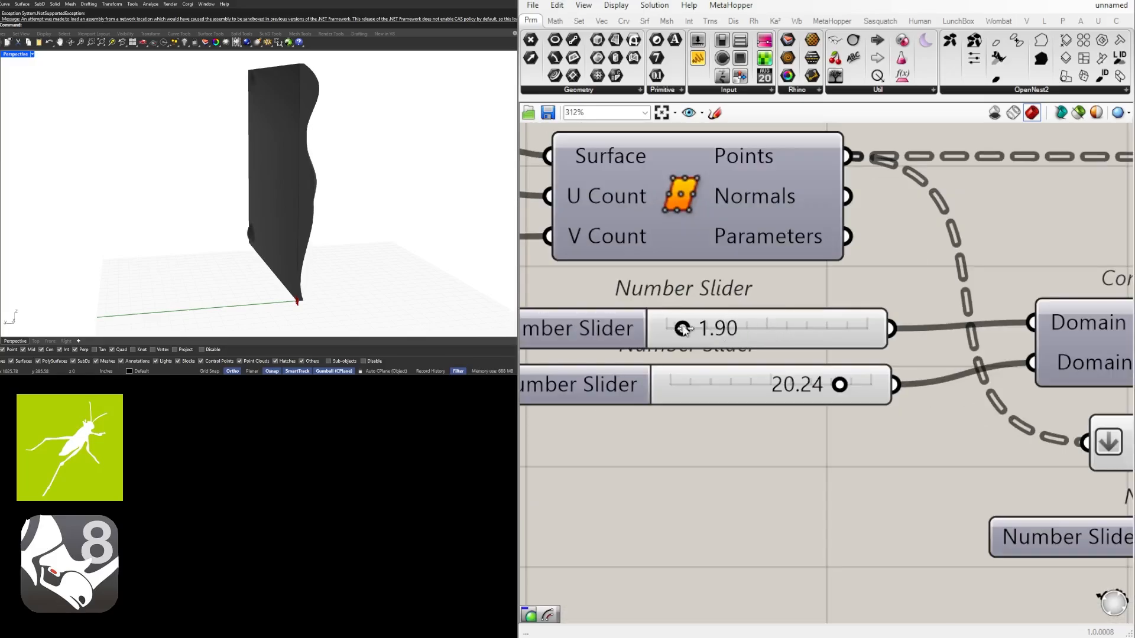
pyautogui.scroll(-5, 743, 339)
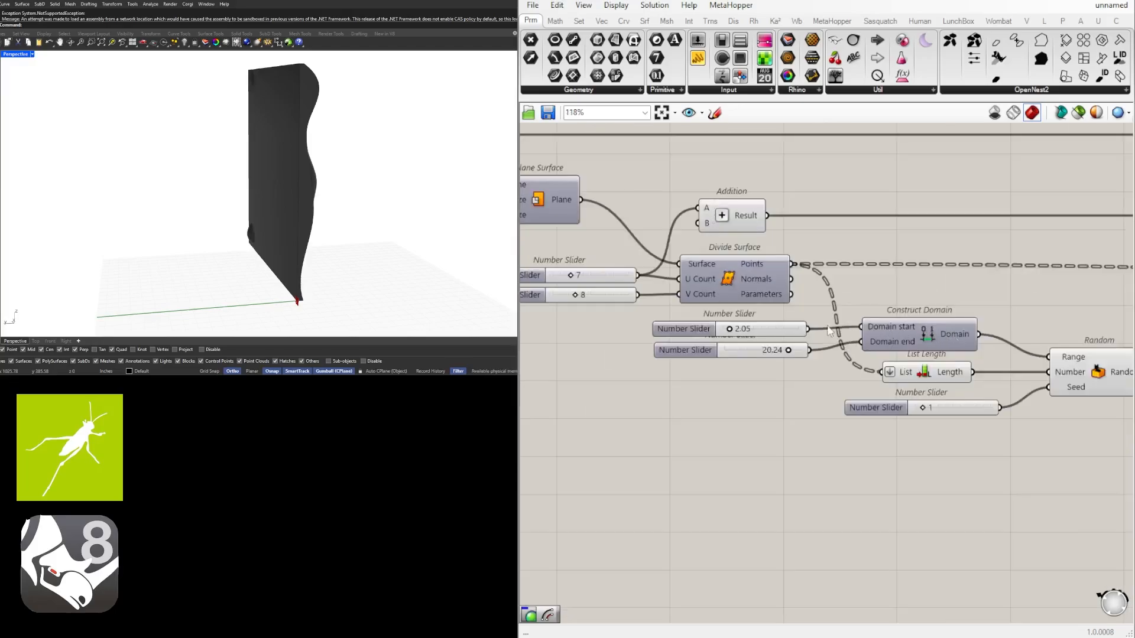
pyautogui.scroll(5, 704, 328)
pyautogui.moveTo(760, 333)
pyautogui.mouseDown()
pyautogui.moveTo(811, 332)
pyautogui.moveTo(740, 331)
pyautogui.mouseUp()
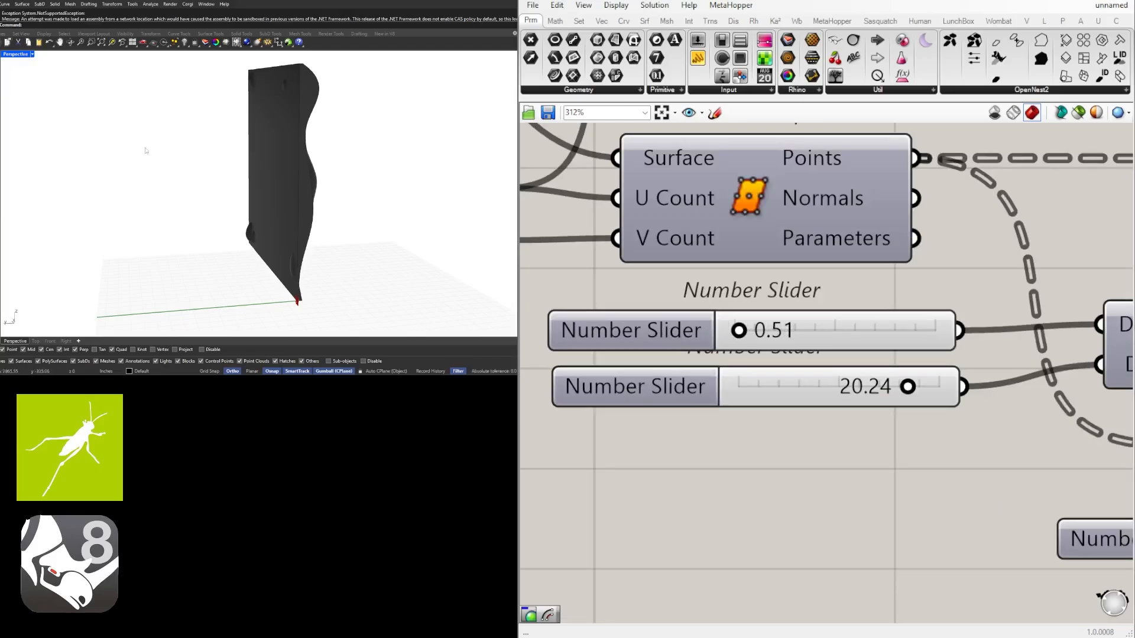
pyautogui.moveTo(746, 331); pyautogui.dragTo(835, 331)
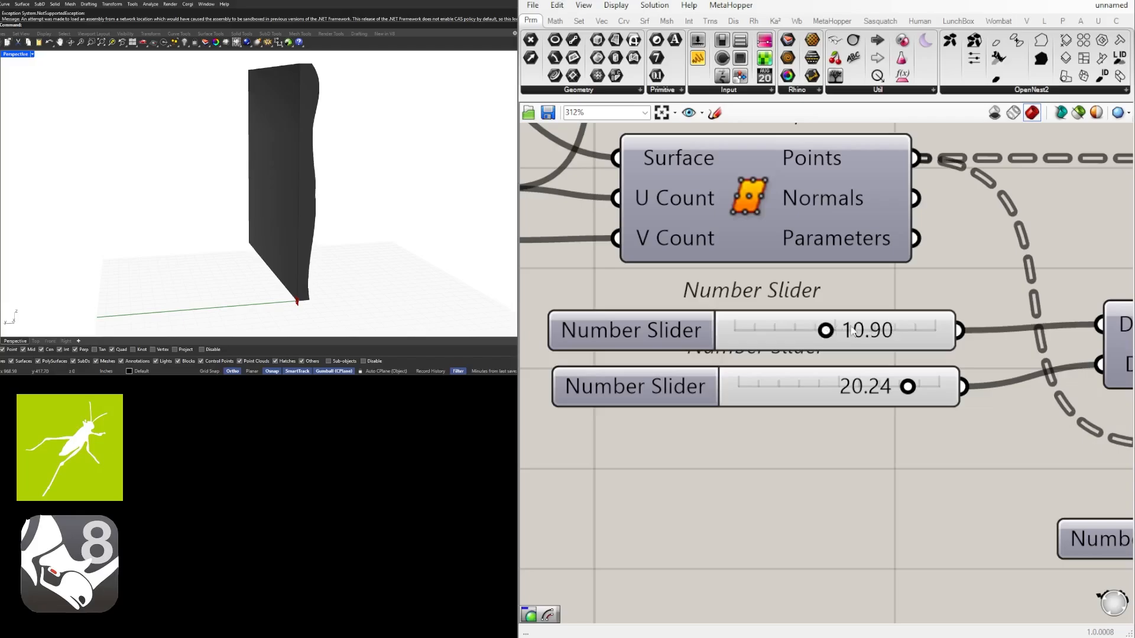
# Set the Construct Domain start slider to 8.00 and the end slider to about 17.85
pyautogui.doubleClick(852, 331)
pyautogui.write('8')
pyautogui.press('Return')
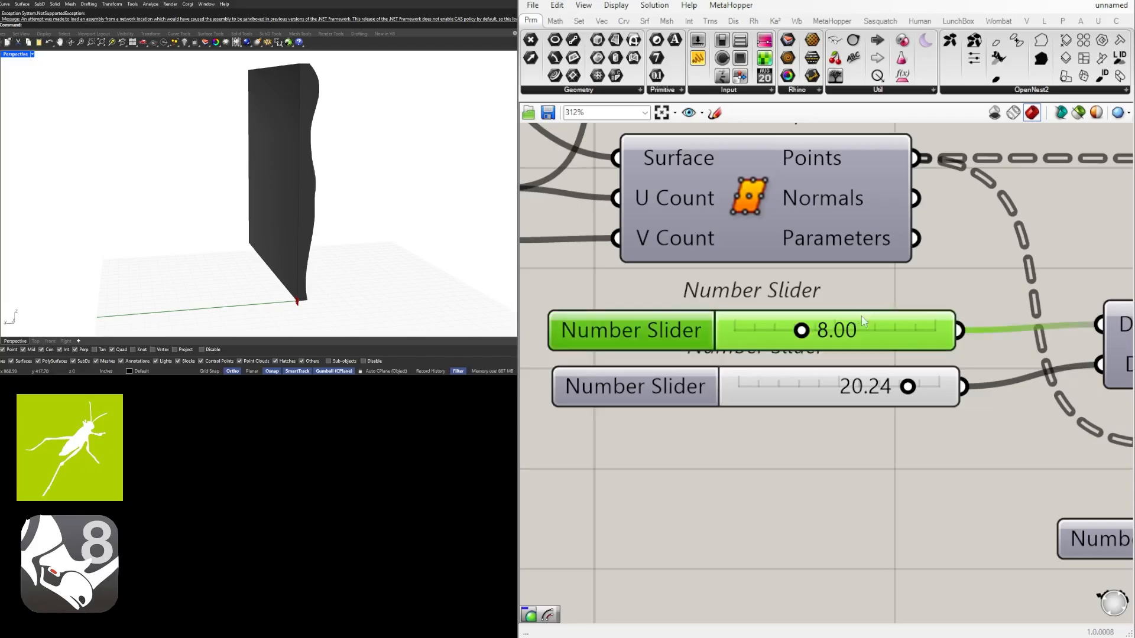
pyautogui.moveTo(909, 388)
pyautogui.mouseDown()
pyautogui.moveTo(937, 387)
pyautogui.moveTo(861, 387)
pyautogui.moveTo(888, 387)
pyautogui.mouseUp()
pyautogui.moveTo(318, 209); pyautogui.dragTo(247, 210, button='right')
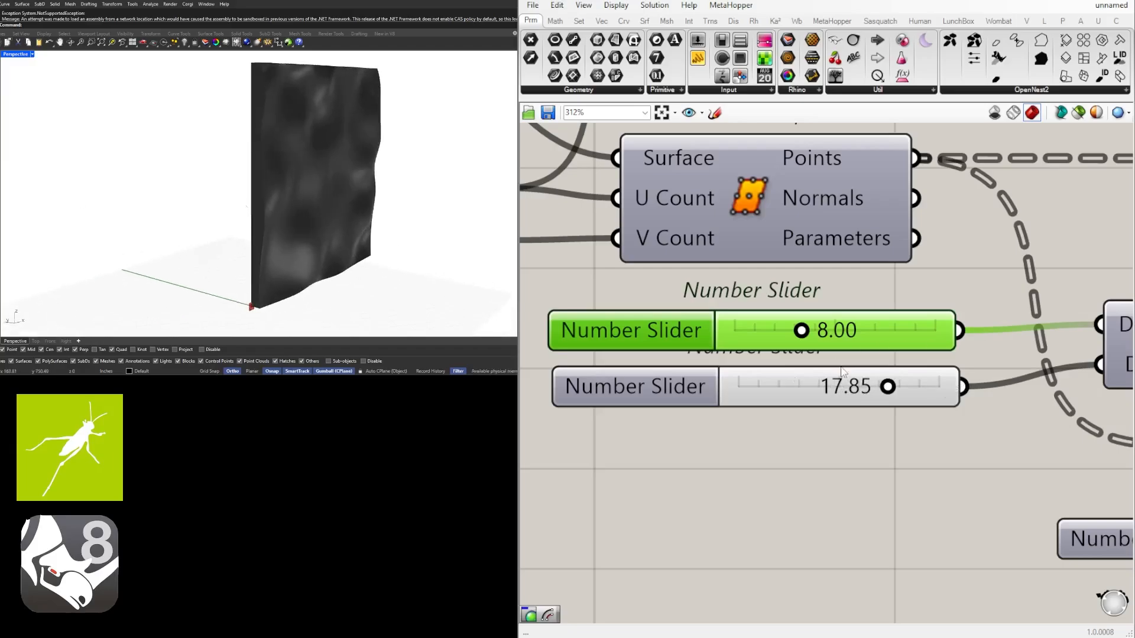
# Raise the Construct Domain end slider to 24.00 and check the deeper waves on the panel
pyautogui.moveTo(888, 387); pyautogui.dragTo(940, 386)
pyautogui.moveTo(310, 198); pyautogui.dragTo(272, 198, button='right')
# Move the Colour Swatch and Custom Preview away from Brep Join to free space for new components
pyautogui.scroll(-7, 776, 307)
pyautogui.scroll(-3, 995, 322)
pyautogui.moveTo(999, 334); pyautogui.dragTo(759, 335, button='right')
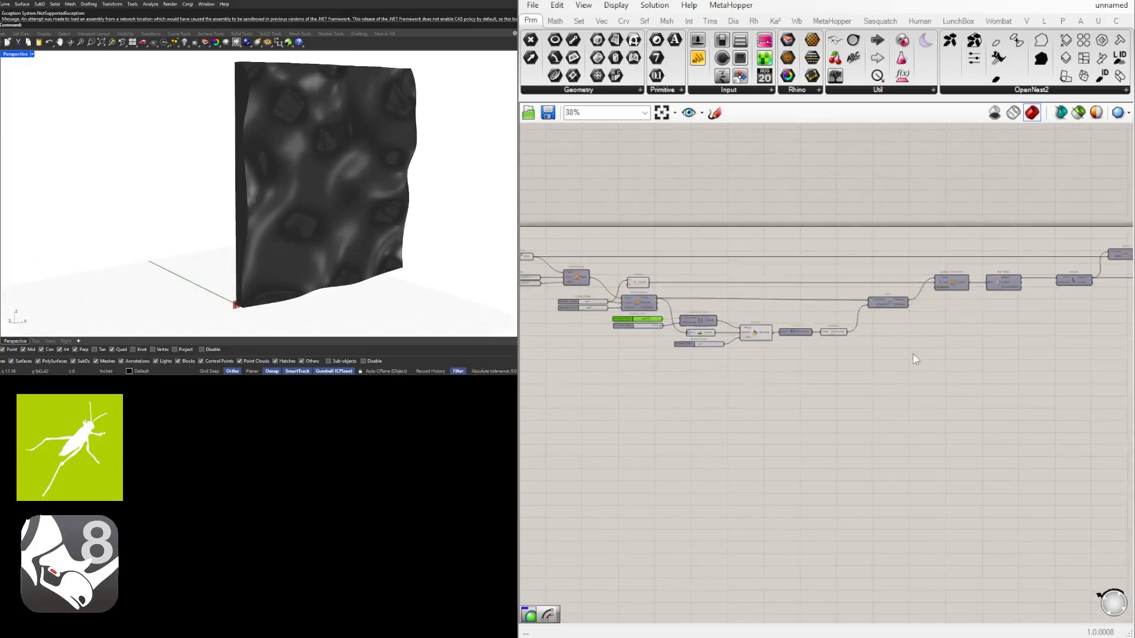
pyautogui.moveTo(1005, 372); pyautogui.dragTo(798, 387, button='right')
pyautogui.moveTo(1081, 295); pyautogui.dragTo(808, 300, button='right')
pyautogui.scroll(4, 825, 299)
pyautogui.moveTo(881, 297); pyautogui.dragTo(794, 327, button='right')
pyautogui.moveTo(804, 312); pyautogui.dragTo(942, 388)
pyautogui.moveTo(882, 325); pyautogui.dragTo(953, 280)
pyautogui.click(761, 343)
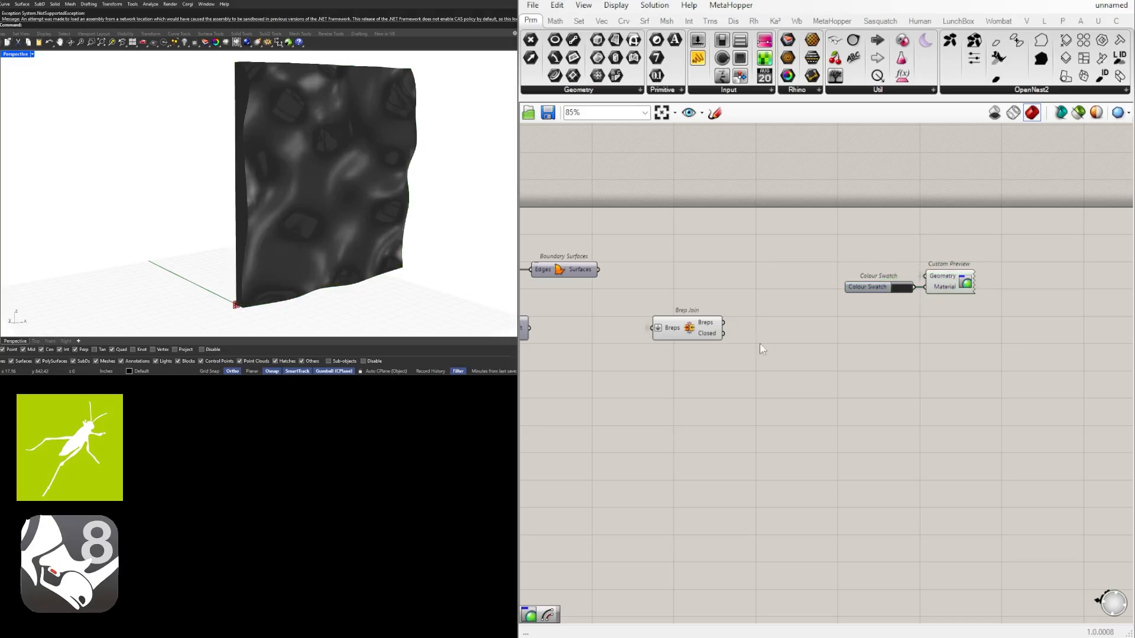
pyautogui.click(687, 321)
pyautogui.click(839, 392)
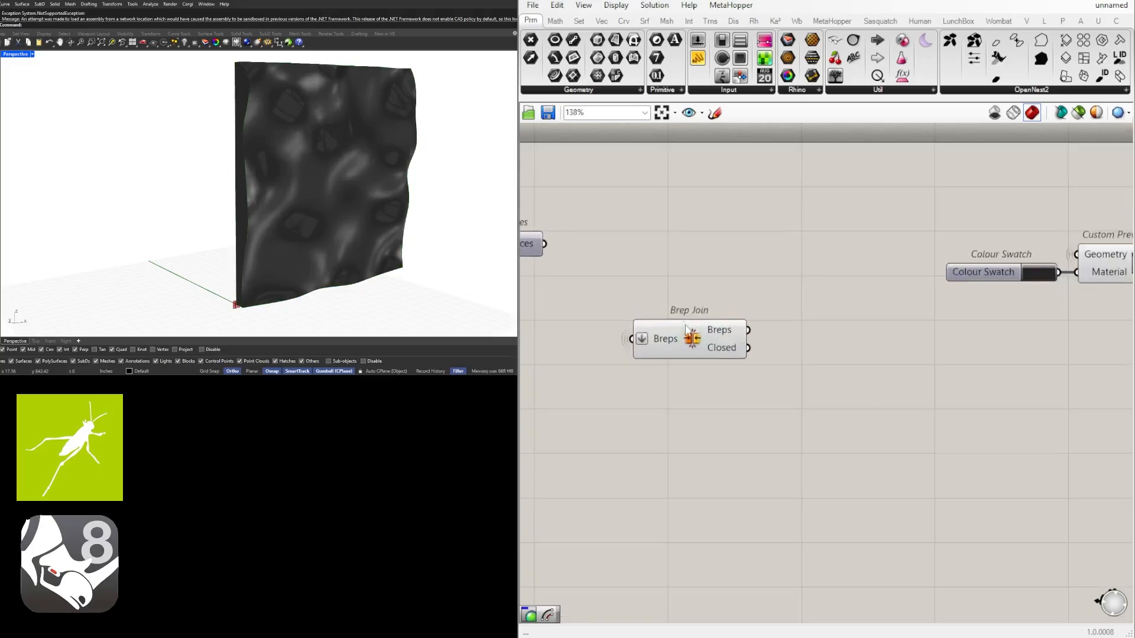
# Add a Contour component after Brep Join and feed the joined Breps into its Shape input
pyautogui.scroll(2, 685, 316)
pyautogui.click(703, 334)
pyautogui.scroll(-2, 712, 341)
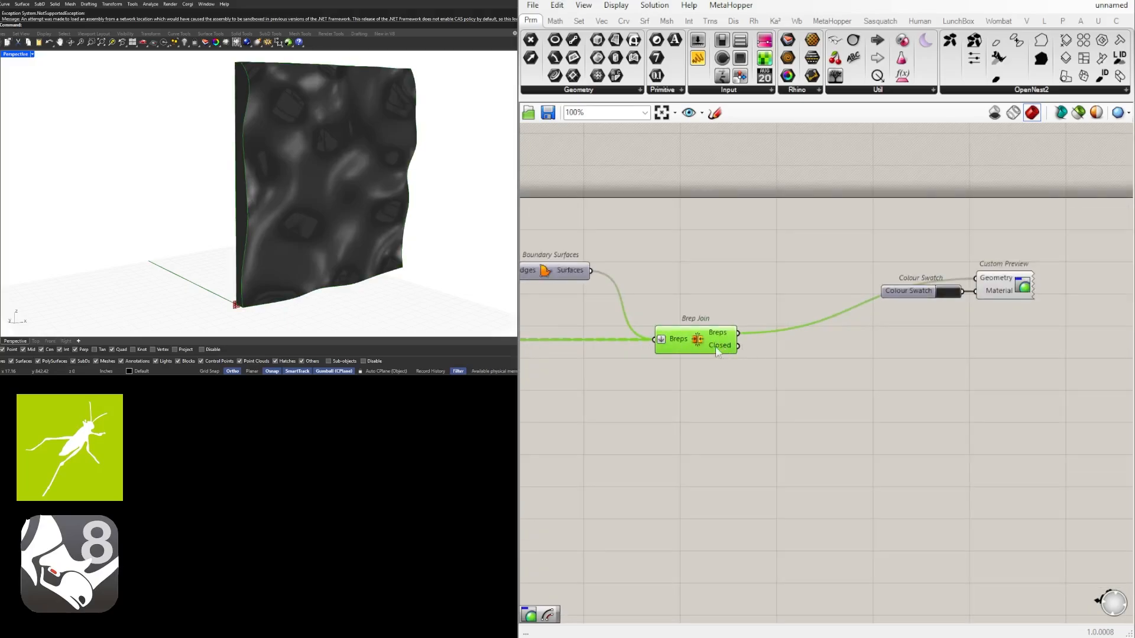
pyautogui.doubleClick(815, 379)
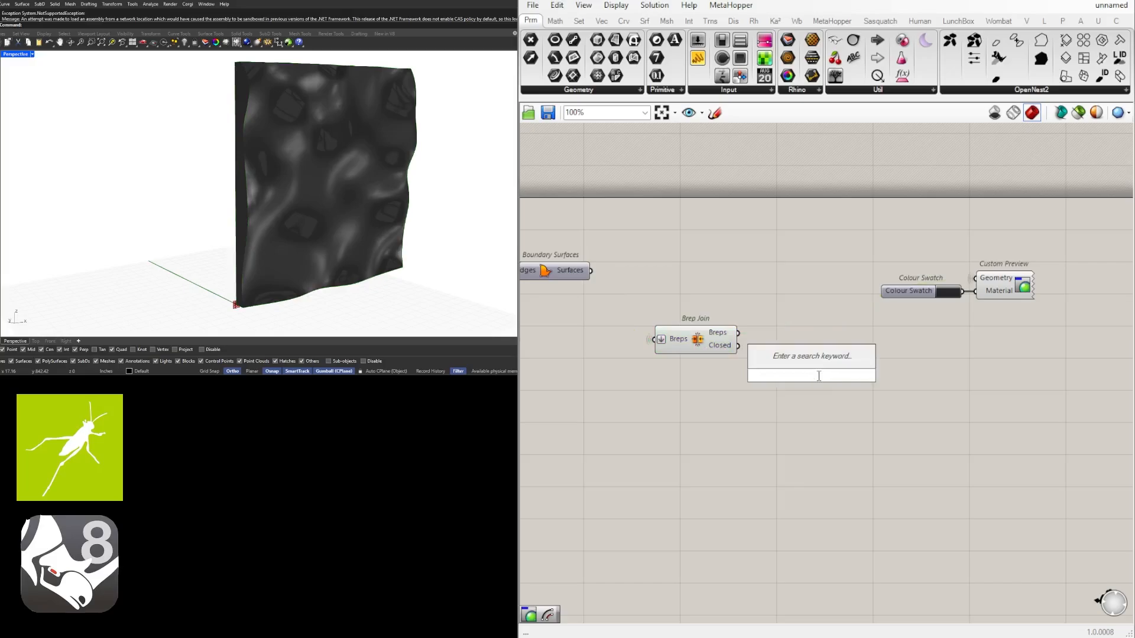
pyautogui.write('contour')
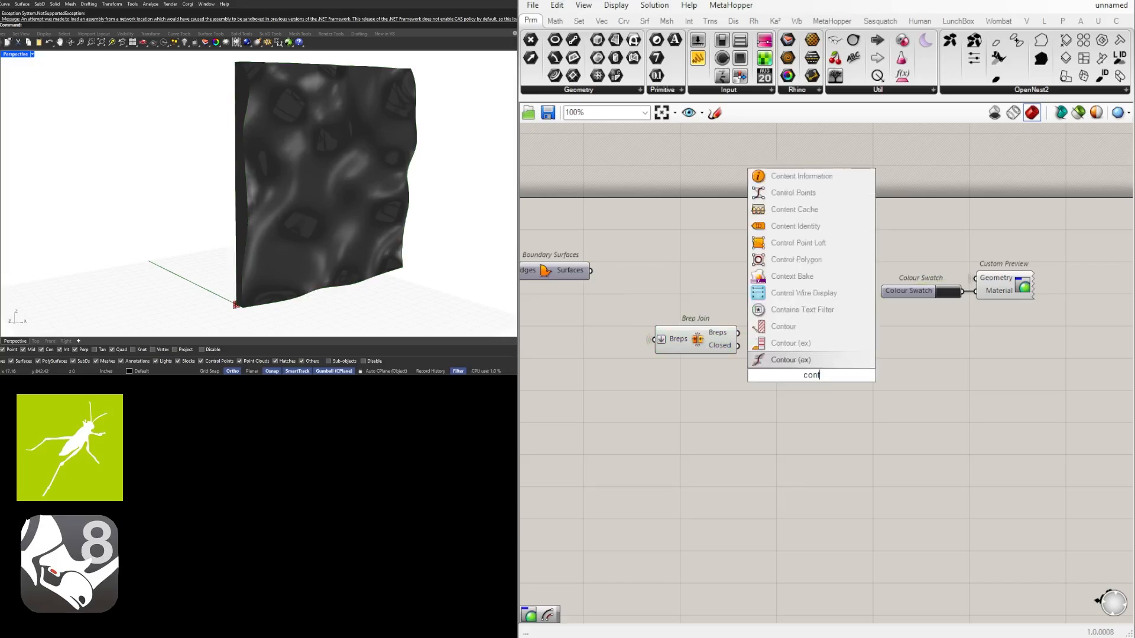
pyautogui.click(795, 360)
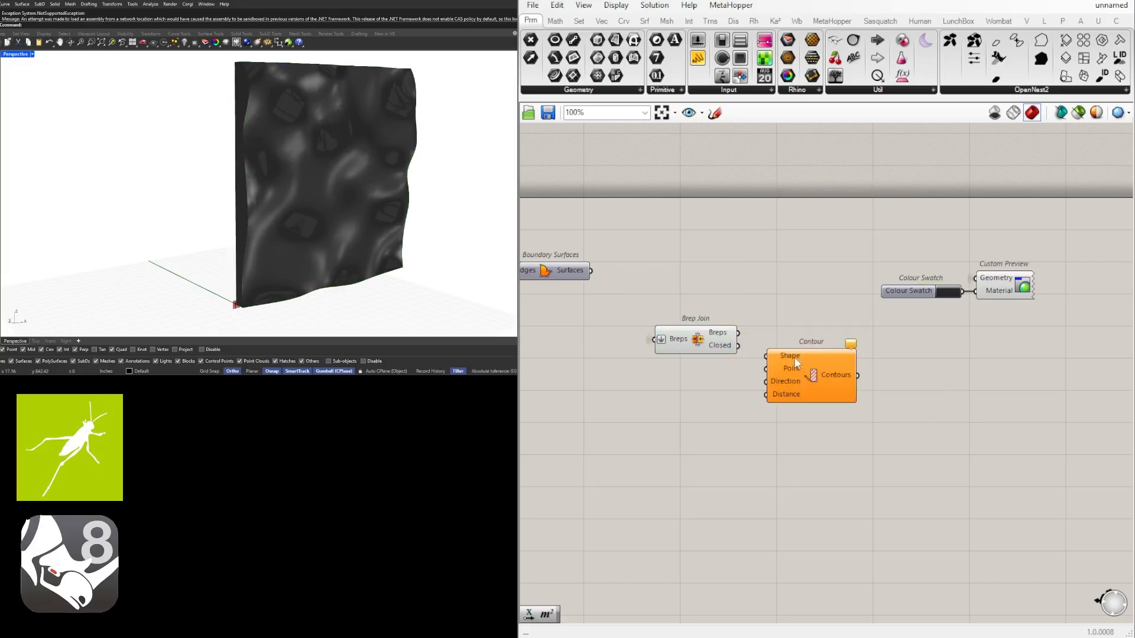
pyautogui.click(722, 338)
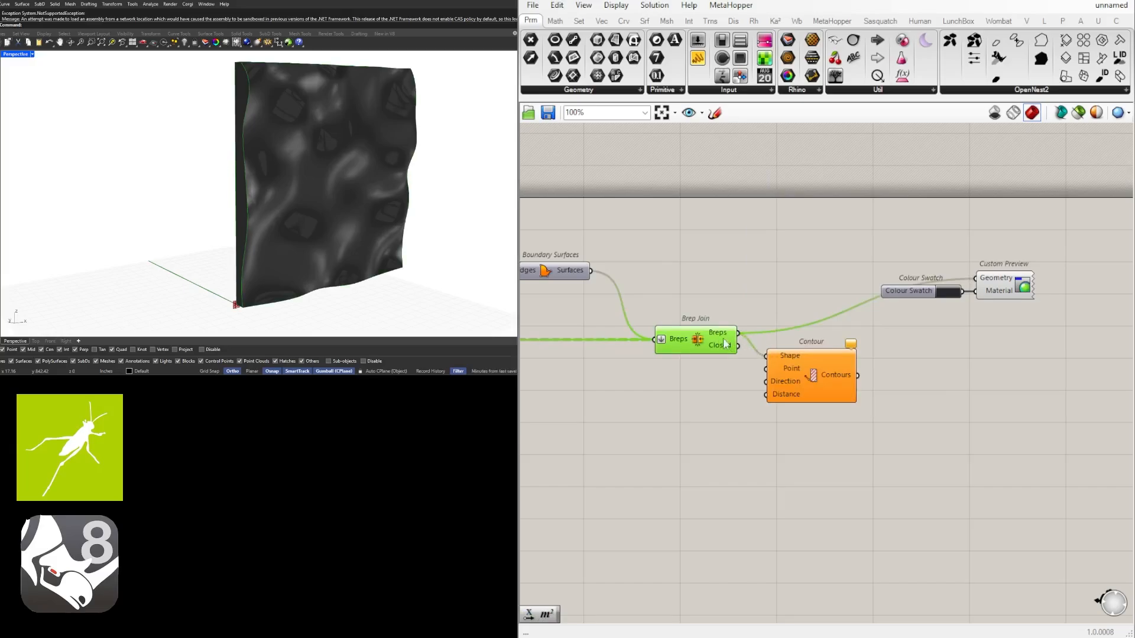
pyautogui.moveTo(719, 340); pyautogui.dragTo(767, 356)
pyautogui.moveTo(836, 388); pyautogui.dragTo(894, 402)
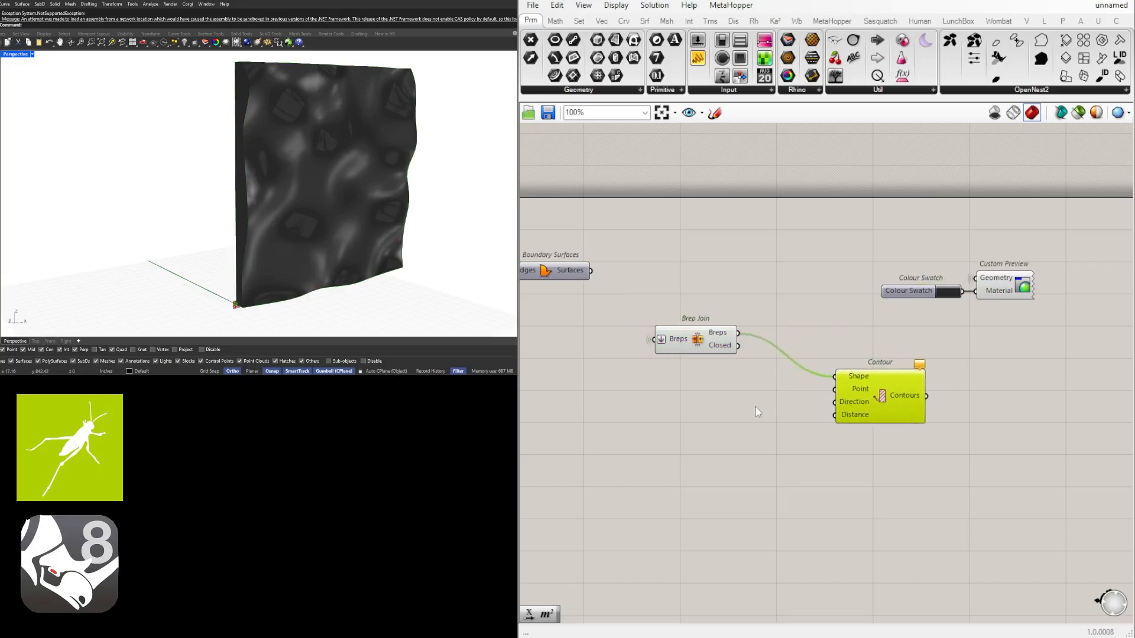
# Connect the XZ Plane's Plane output to Contour's Point input and reposition the Contour component
pyautogui.scroll(2, 758, 413)
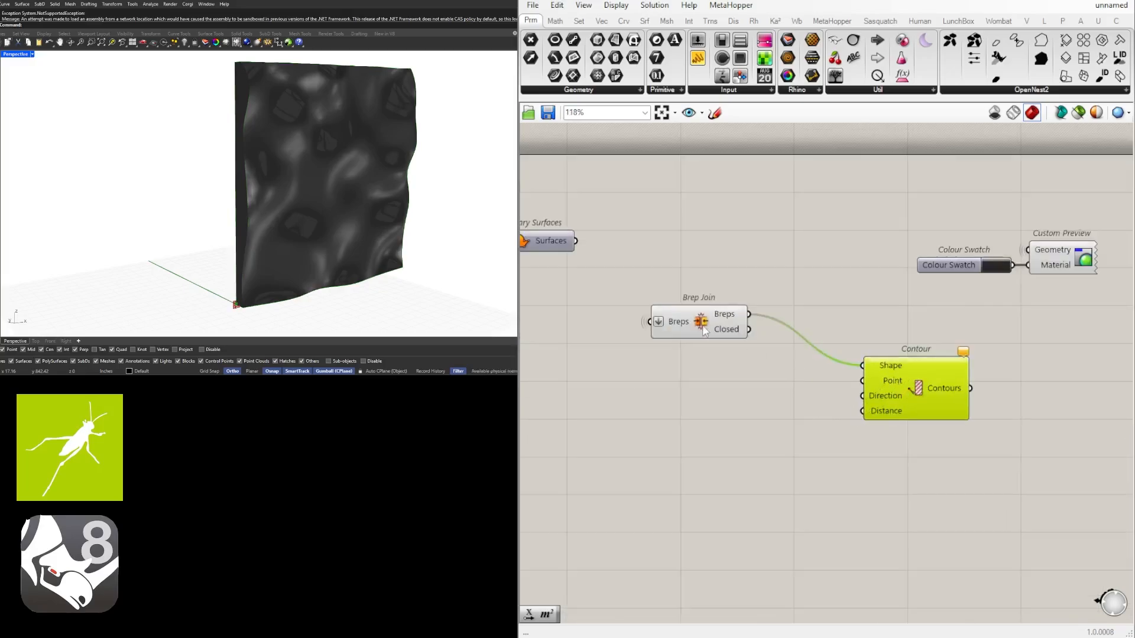
pyautogui.scroll(-3, 818, 354)
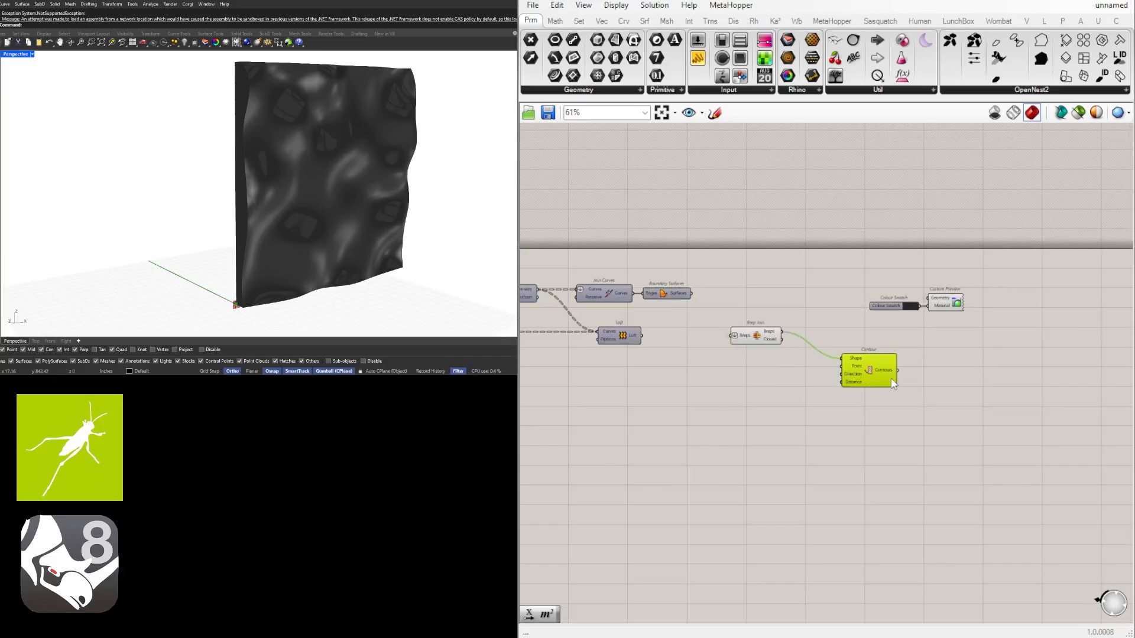
pyautogui.scroll(-2, 872, 376)
pyautogui.moveTo(568, 386); pyautogui.dragTo(921, 390, button='right')
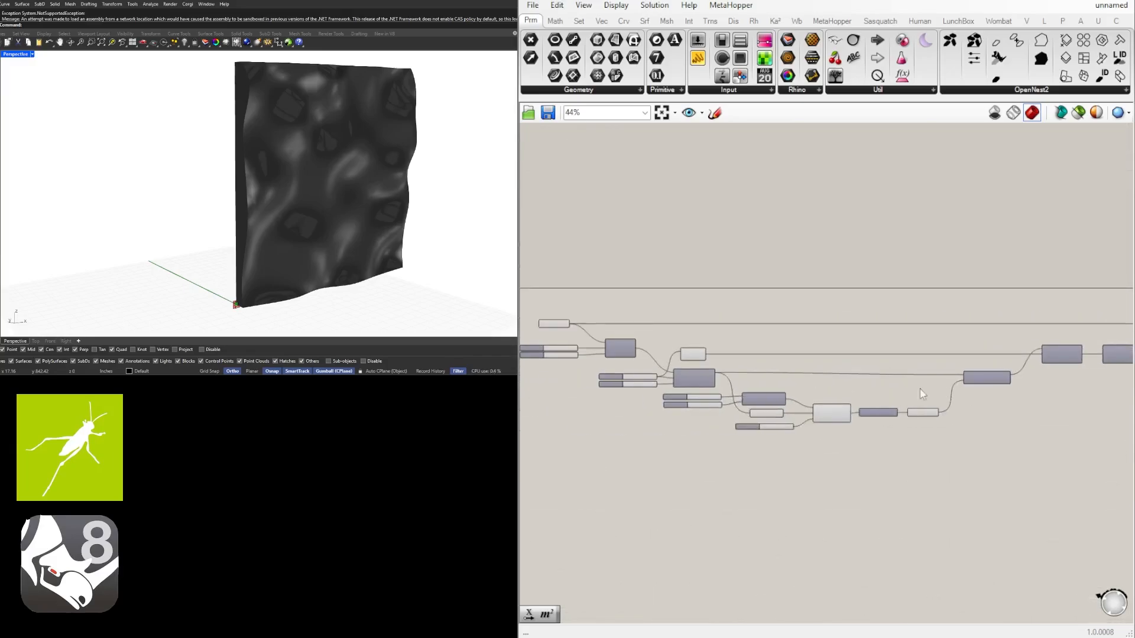
pyautogui.scroll(5, 643, 342)
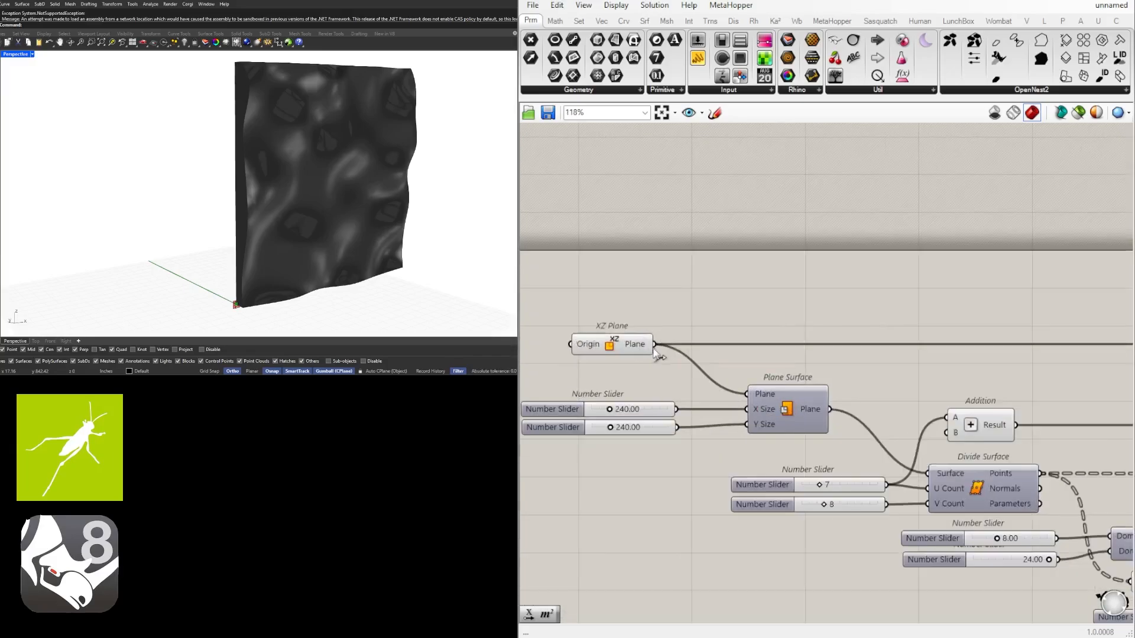
pyautogui.moveTo(653, 347); pyautogui.dragTo(891, 340)
pyautogui.scroll(-8, 663, 344)
pyautogui.moveTo(1081, 359); pyautogui.dragTo(891, 340, button='right')
pyautogui.scroll(8, 891, 341)
pyautogui.moveTo(891, 340); pyautogui.dragTo(925, 388)
pyautogui.scroll(1, 889, 346)
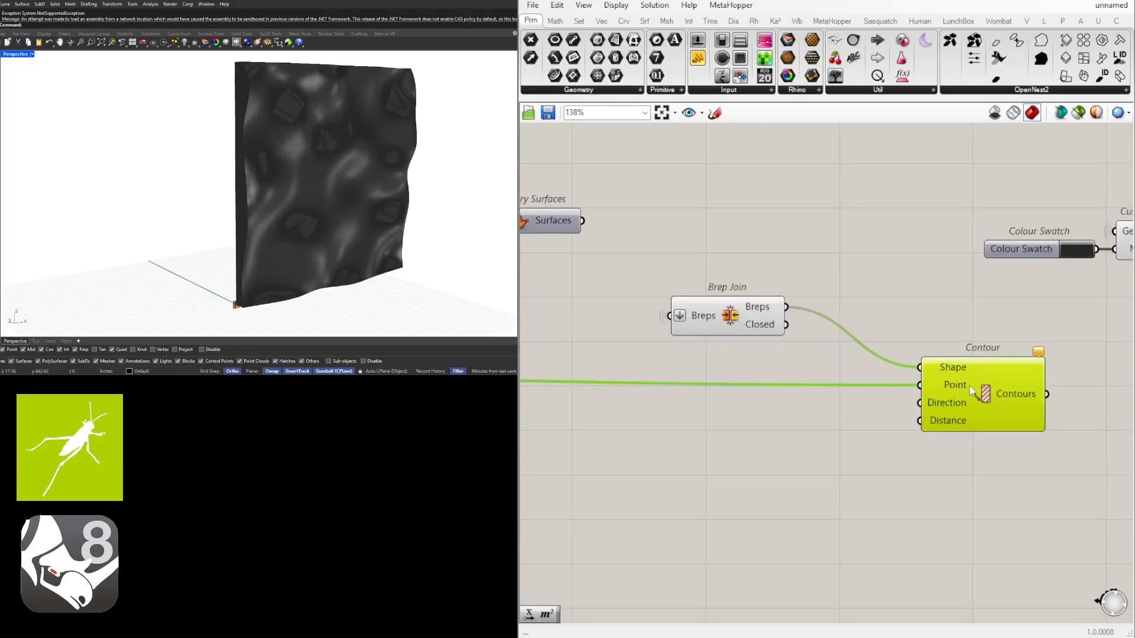
pyautogui.click(897, 441)
pyautogui.moveTo(896, 442); pyautogui.dragTo(788, 441, button='right')
pyautogui.moveTo(853, 392); pyautogui.dragTo(877, 361)
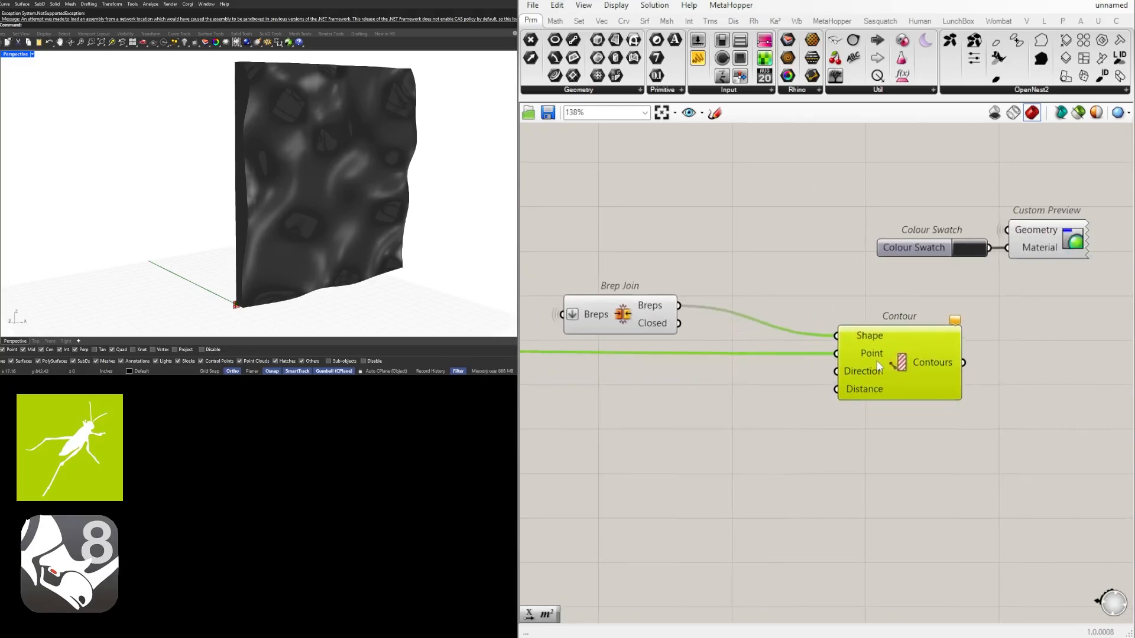
# Add a Unit Y vector and connect it to Contour's Direction input
pyautogui.moveTo(197, 281)
pyautogui.mouseDown(button='right')
pyautogui.moveTo(260, 290)
pyautogui.moveTo(292, 319)
pyautogui.mouseUp(button='right')
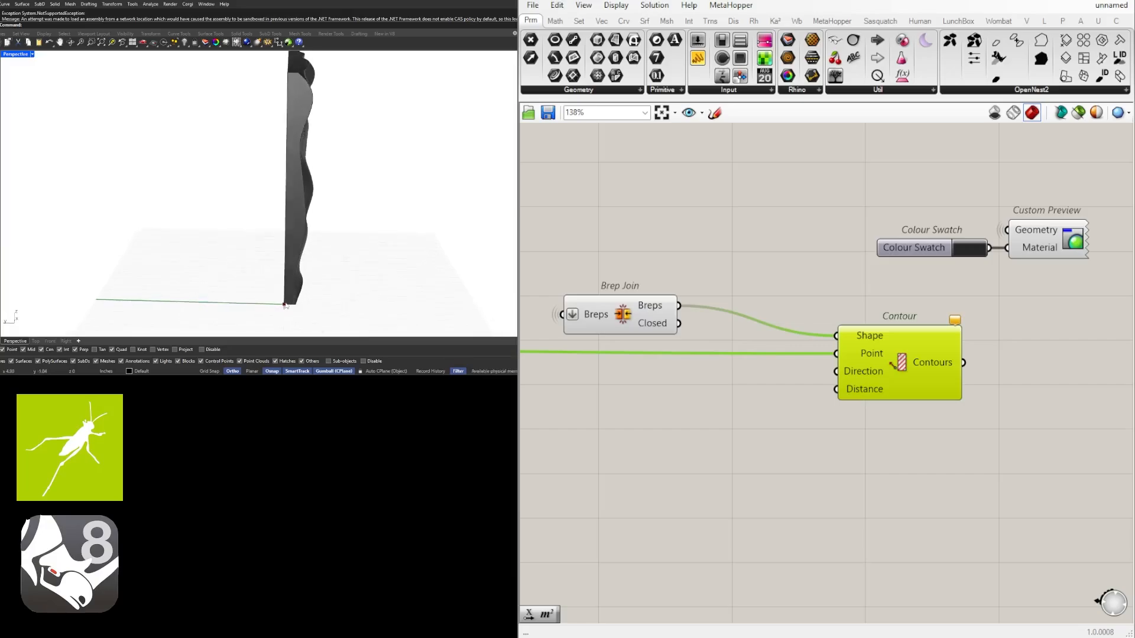
pyautogui.doubleClick(741, 387)
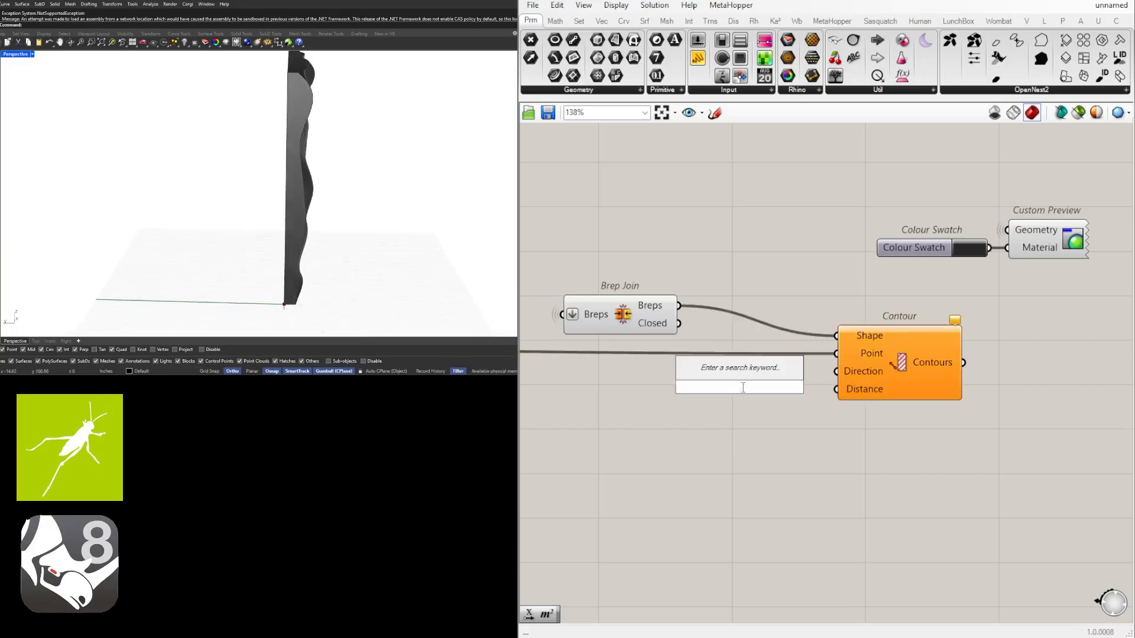
pyautogui.write('unit y')
pyautogui.press('Return')
pyautogui.moveTo(774, 389); pyautogui.dragTo(636, 377)
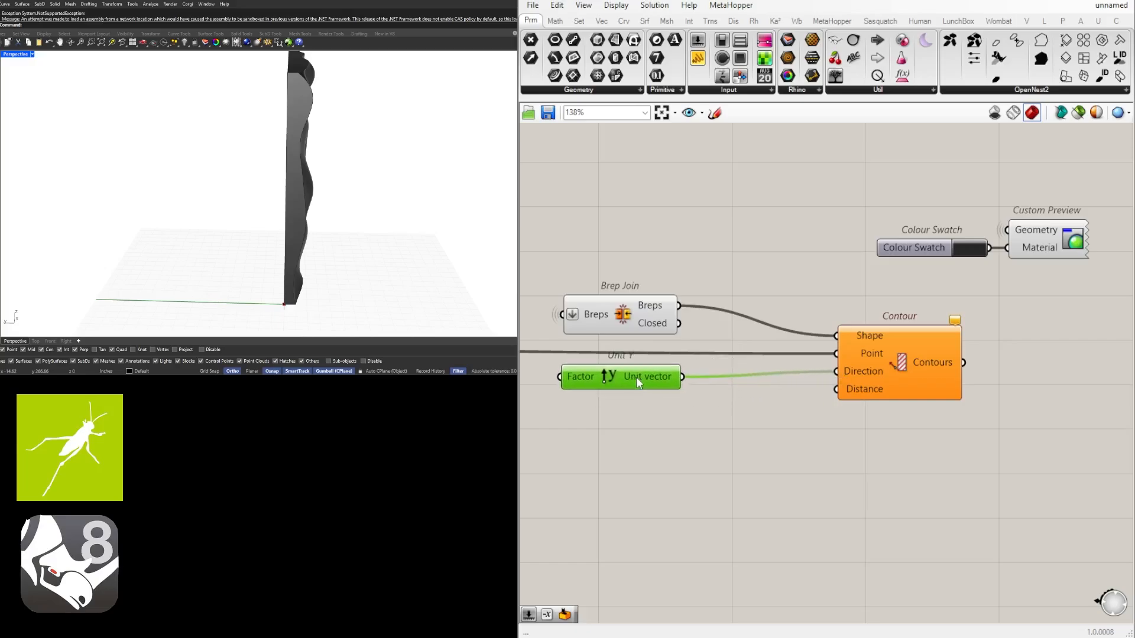
# Bring Contour closer to Brep Join and set the wire display of its Point input to Hidden
pyautogui.moveTo(879, 356); pyautogui.dragTo(807, 350)
pyautogui.rightClick(807, 349)
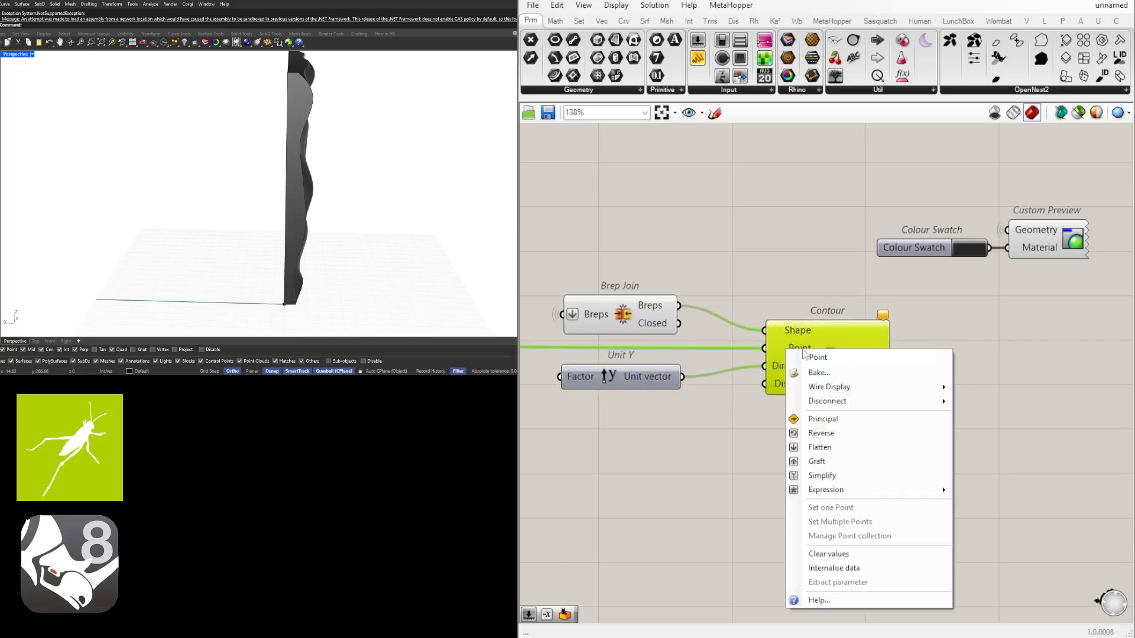
pyautogui.moveTo(842, 388)
pyautogui.click(984, 417)
pyautogui.scroll(-8, 772, 405)
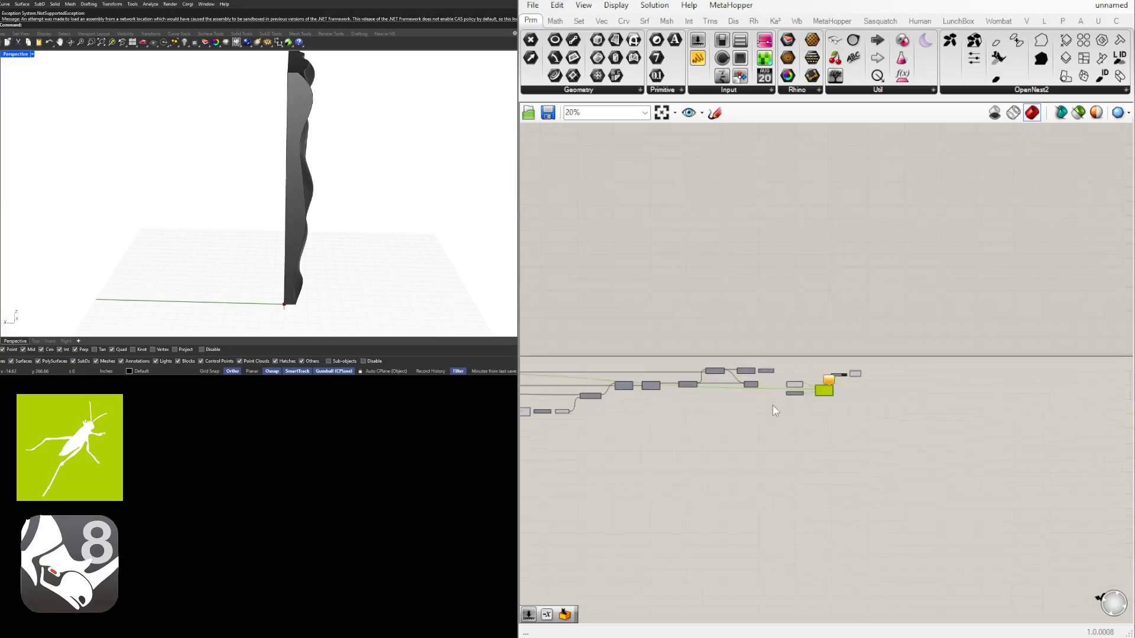
pyautogui.moveTo(759, 388); pyautogui.dragTo(709, 387, button='right')
pyautogui.click(911, 393)
pyautogui.scroll(8, 909, 383)
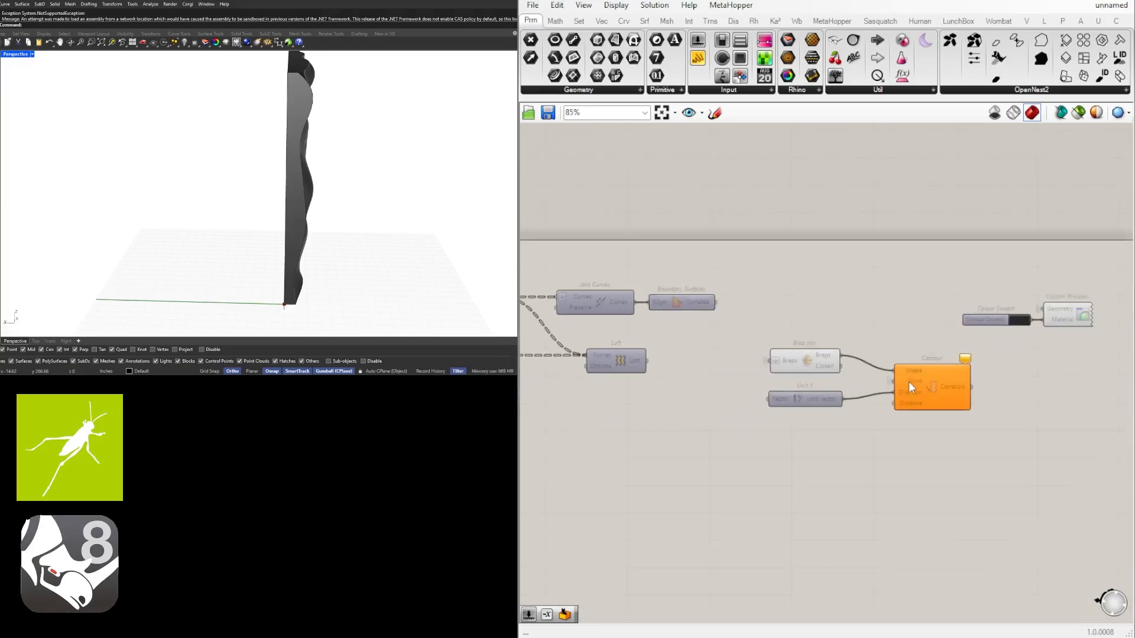
# Align Contour with Brep Join and place Unit Y directly below Brep Join
pyautogui.moveTo(910, 382); pyautogui.dragTo(913, 367)
pyautogui.click(913, 409)
pyautogui.click(994, 416)
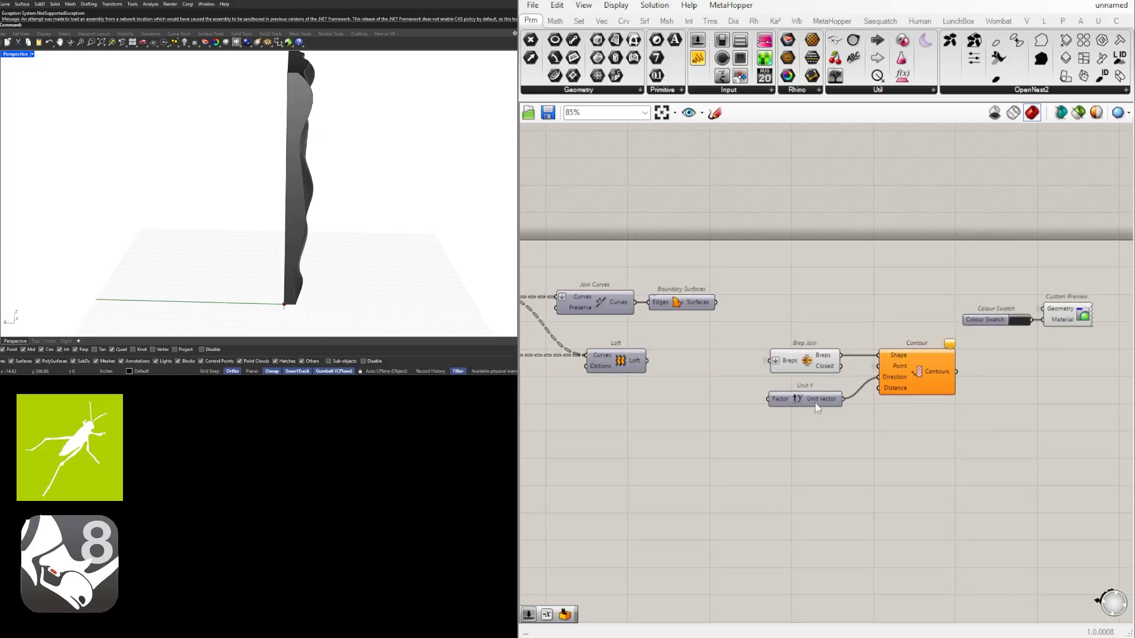
pyautogui.scroll(3, 813, 398)
pyautogui.moveTo(819, 396); pyautogui.dragTo(820, 377)
pyautogui.click(963, 353)
pyautogui.moveTo(964, 353); pyautogui.dragTo(903, 359, button='right')
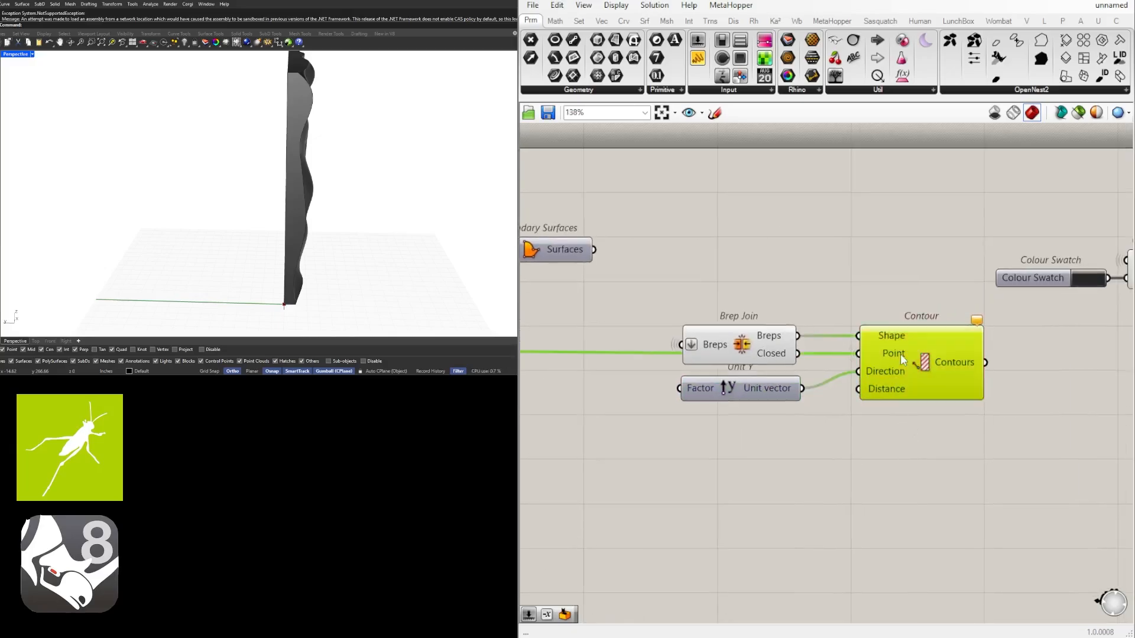
# Open the component search on the empty canvas below Unit Y
pyautogui.doubleClick(684, 448)
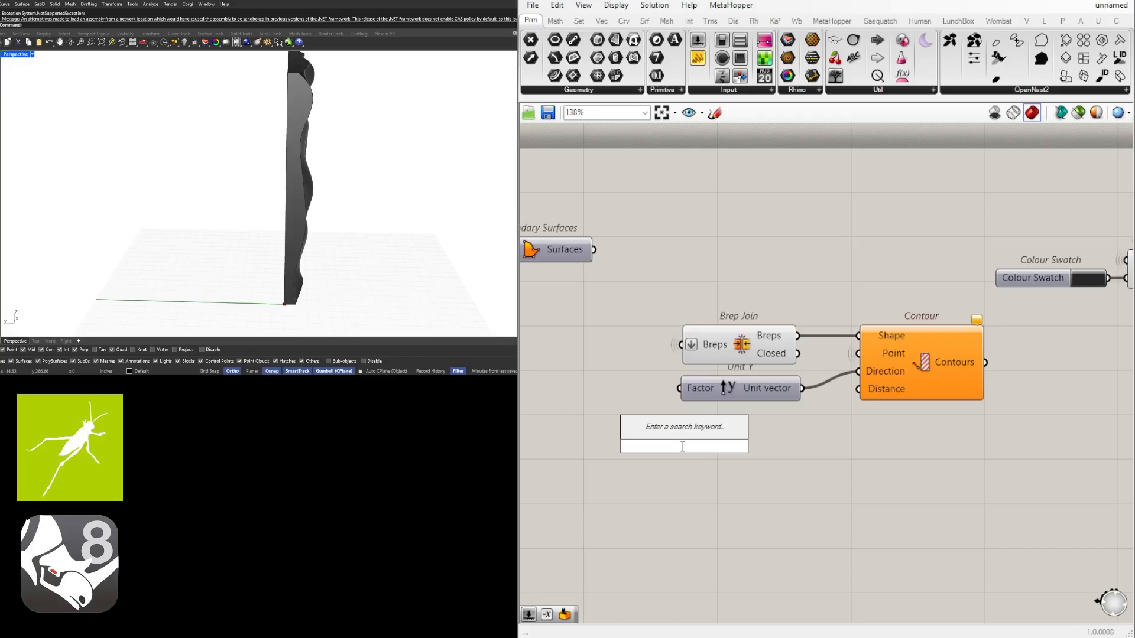
# Add a number slider set to 1.500 below Unit Y and connect it to Contour's Distance input
pyautogui.write('1.5')
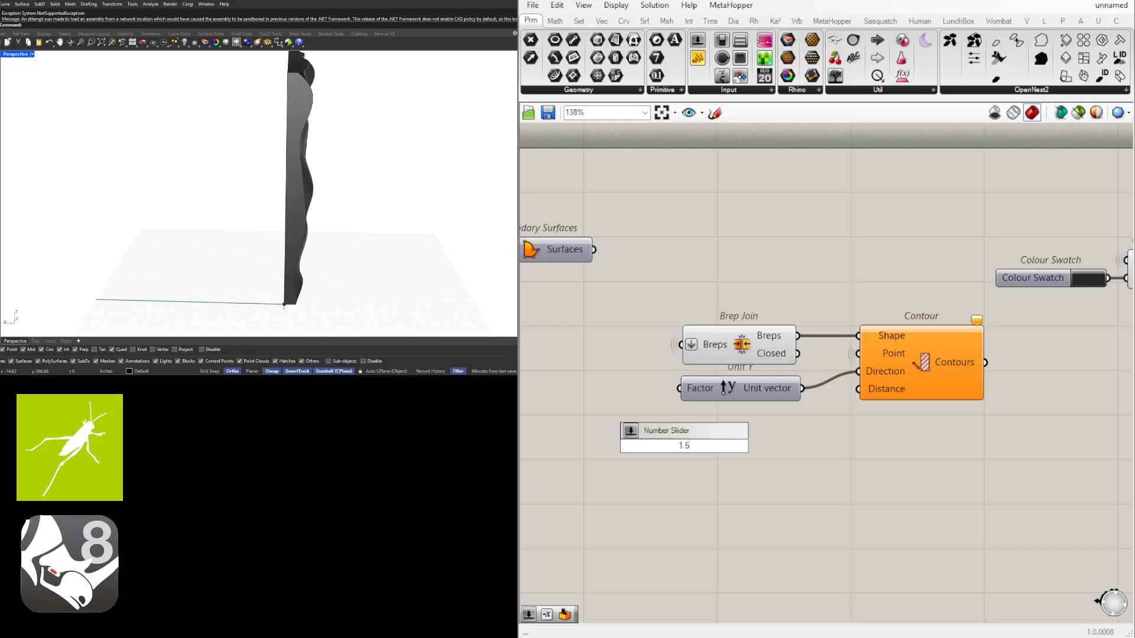
pyautogui.write('00')
pyautogui.press('Return')
pyautogui.scroll(2, 732, 424)
pyautogui.click(803, 442)
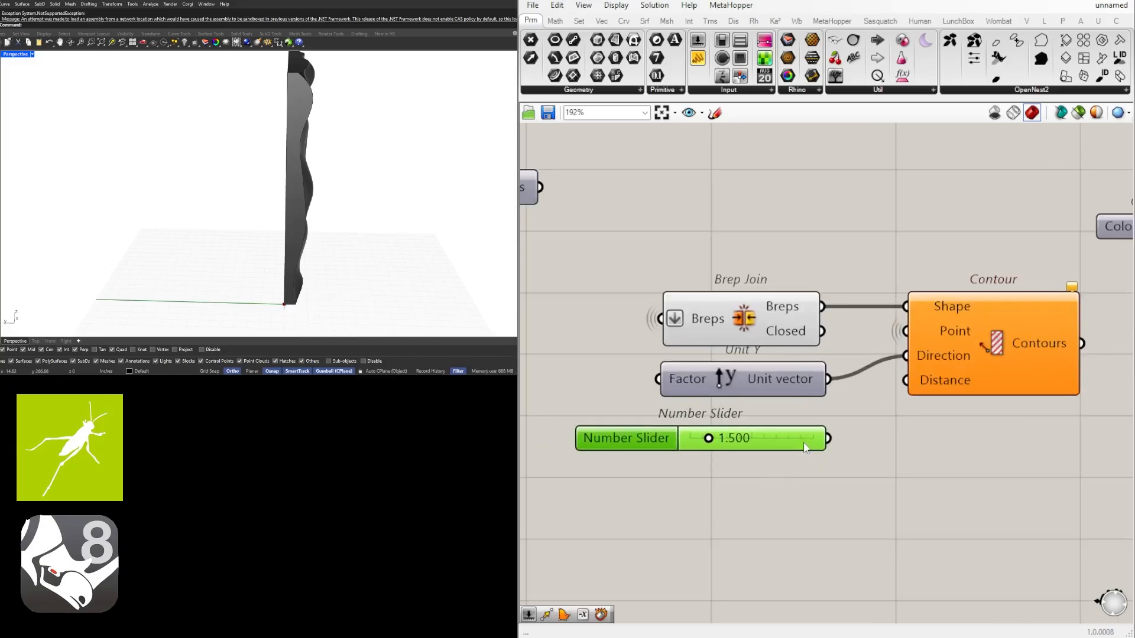
pyautogui.moveTo(833, 435)
pyautogui.mouseDown()
pyautogui.moveTo(806, 440)
pyautogui.moveTo(836, 437)
pyautogui.mouseUp()
pyautogui.click(884, 476)
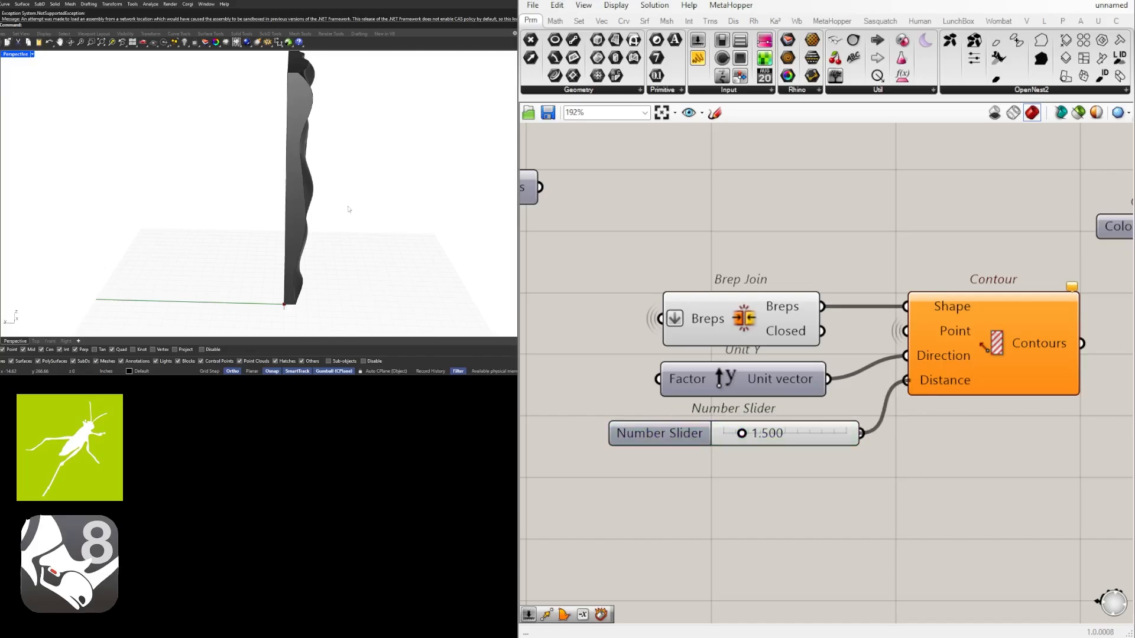
# Examine the generated contour curves across the panel by turning the model and highlighting the Contour component
pyautogui.moveTo(348, 210); pyautogui.dragTo(254, 192, button='right')
pyautogui.scroll(8, 307, 147)
pyautogui.scroll(-9, 306, 148)
pyautogui.moveTo(306, 151); pyautogui.dragTo(336, 173, button='right')
pyautogui.moveTo(922, 351); pyautogui.dragTo(792, 374, button='right')
pyautogui.click(892, 374)
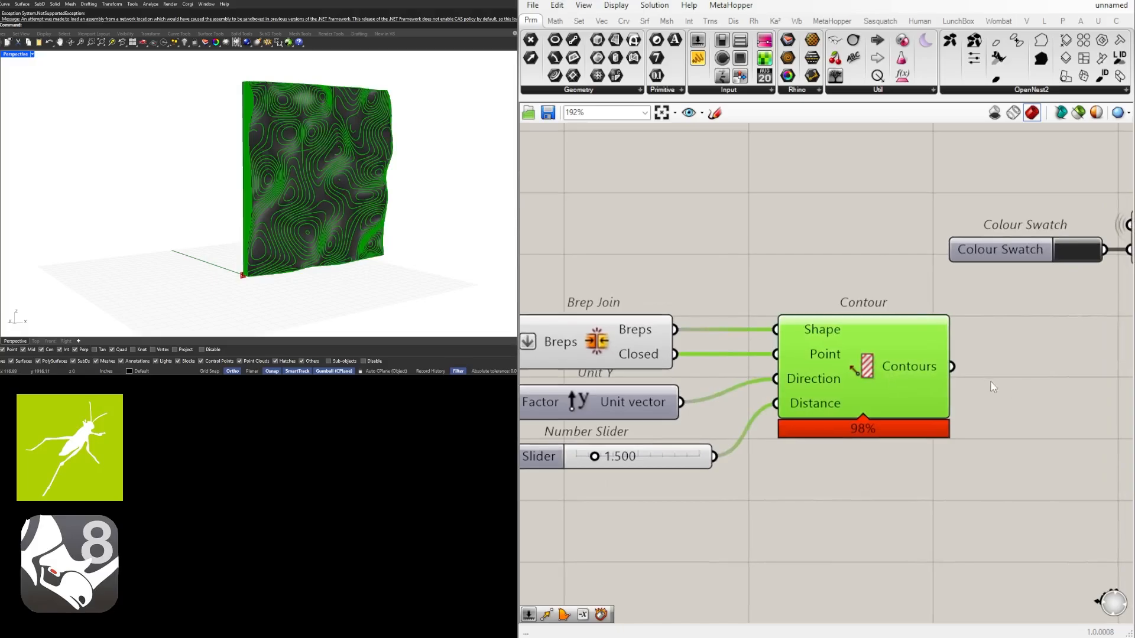
pyautogui.moveTo(991, 381); pyautogui.dragTo(917, 378, button='right')
pyautogui.moveTo(759, 464); pyautogui.dragTo(885, 431, button='right')
pyautogui.scroll(-3, 885, 431)
pyautogui.moveTo(996, 414); pyautogui.dragTo(925, 421, button='right')
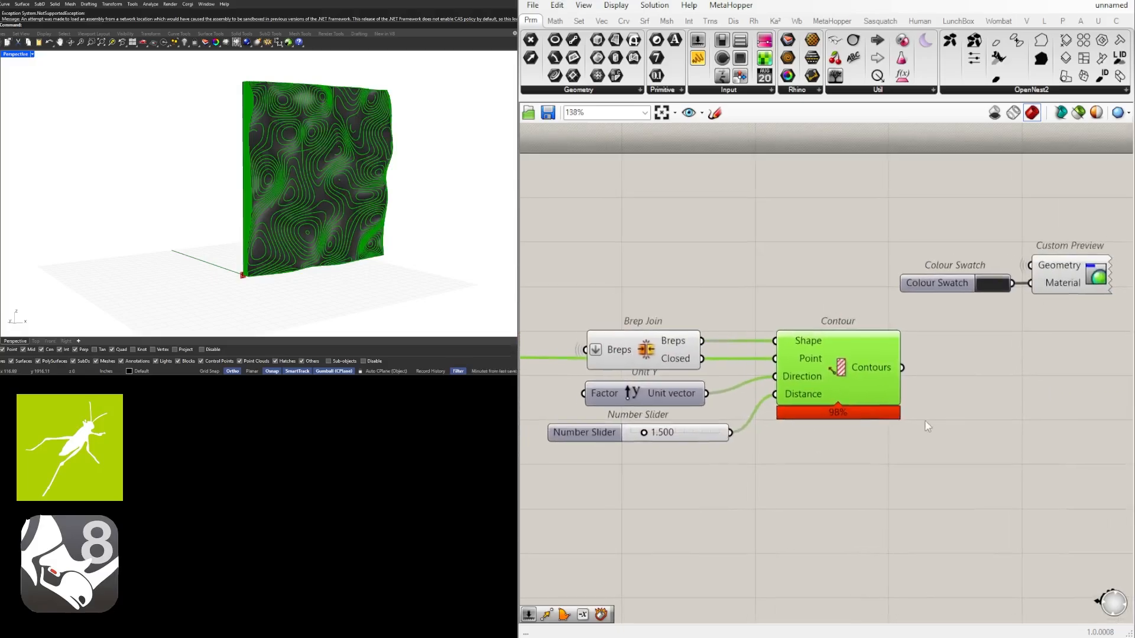
# Disable the preview of the Colour Swatch and Custom Preview pair
pyautogui.click(665, 336)
pyautogui.moveTo(708, 274); pyautogui.dragTo(637, 284, button='right')
pyautogui.moveTo(1076, 353); pyautogui.dragTo(896, 264)
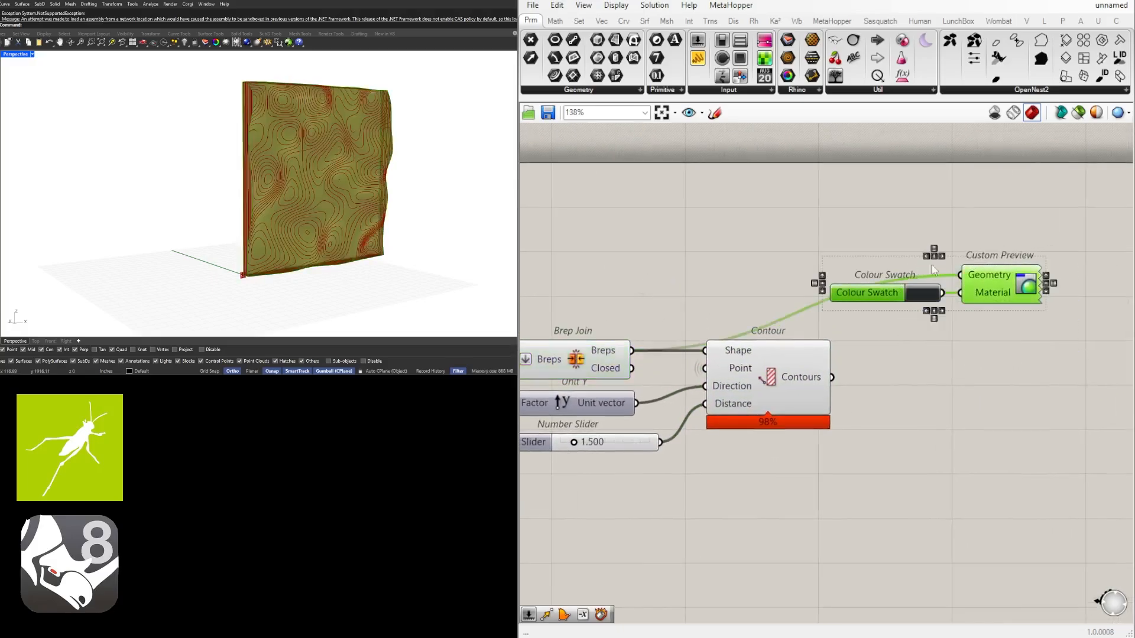
pyautogui.middleClick(993, 232)
pyautogui.click(1028, 198)
pyautogui.moveTo(361, 168); pyautogui.dragTo(318, 181, button='right')
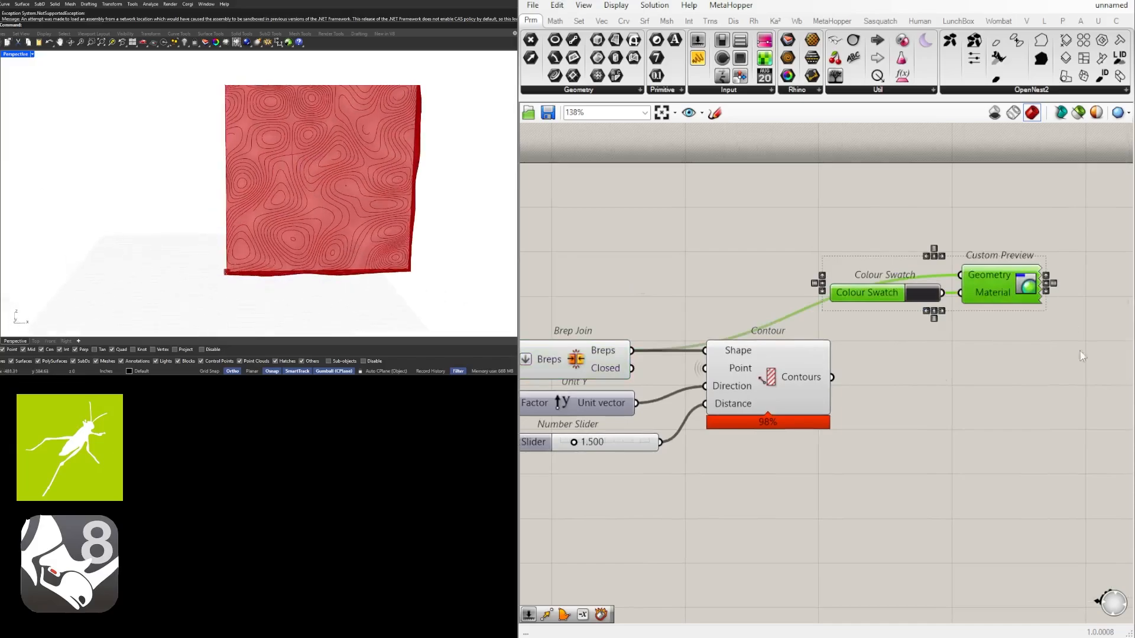
# Lower the contour distance slider to 1.115 and set its minimum to 0.5
pyautogui.moveTo(585, 448); pyautogui.dragTo(718, 435, button='right')
pyautogui.scroll(7, 718, 436)
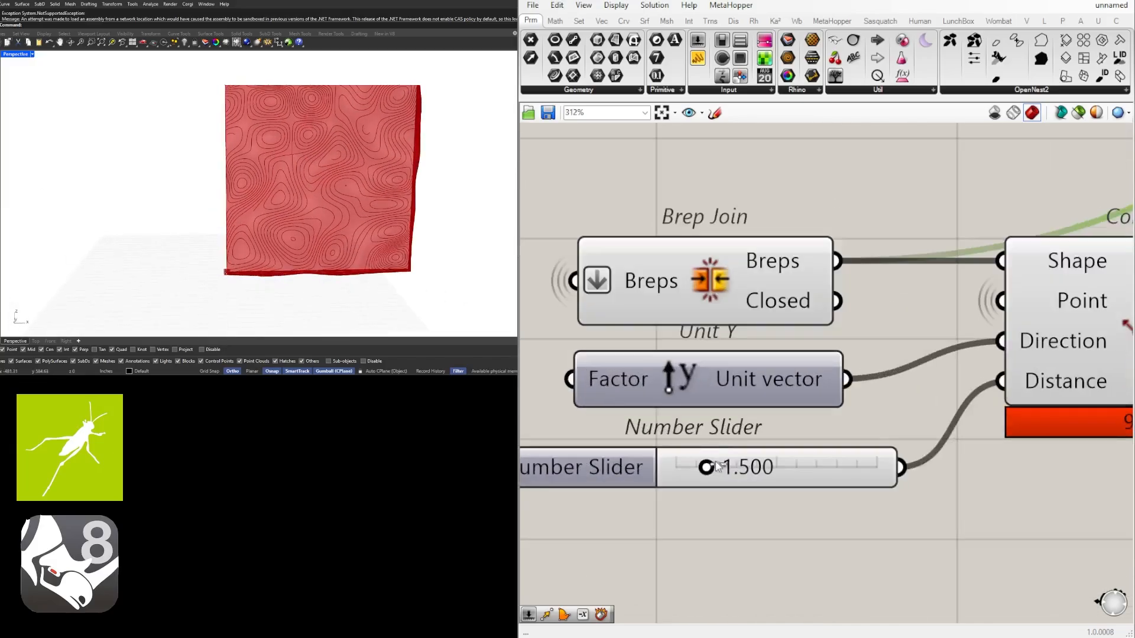
pyautogui.moveTo(717, 466); pyautogui.dragTo(619, 456)
pyautogui.doubleClick(619, 459)
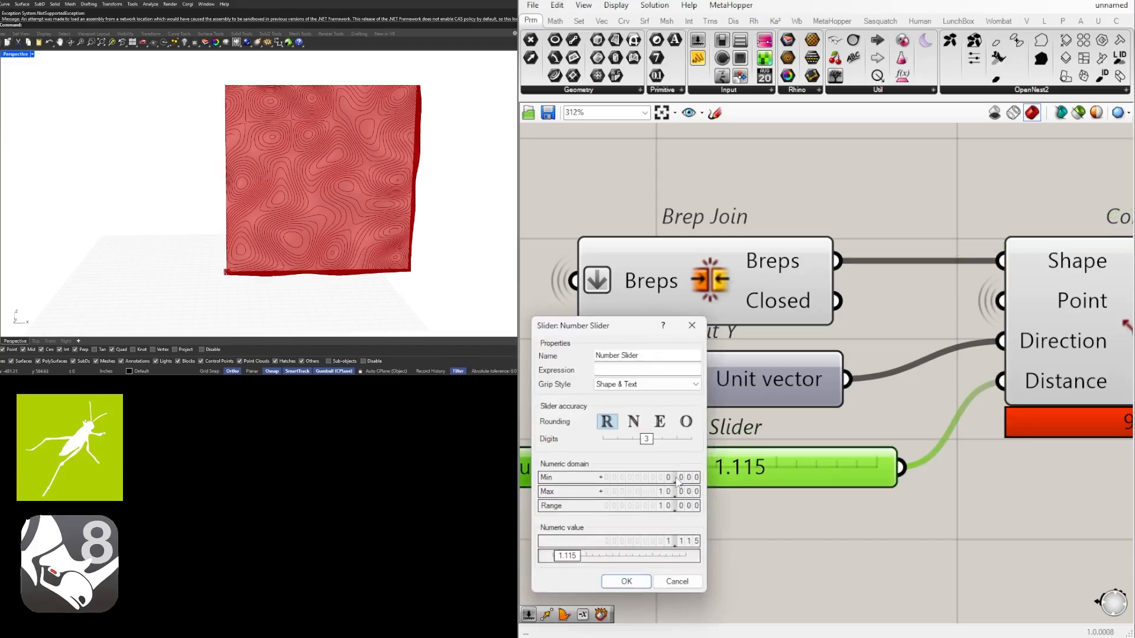
pyautogui.doubleClick(654, 478)
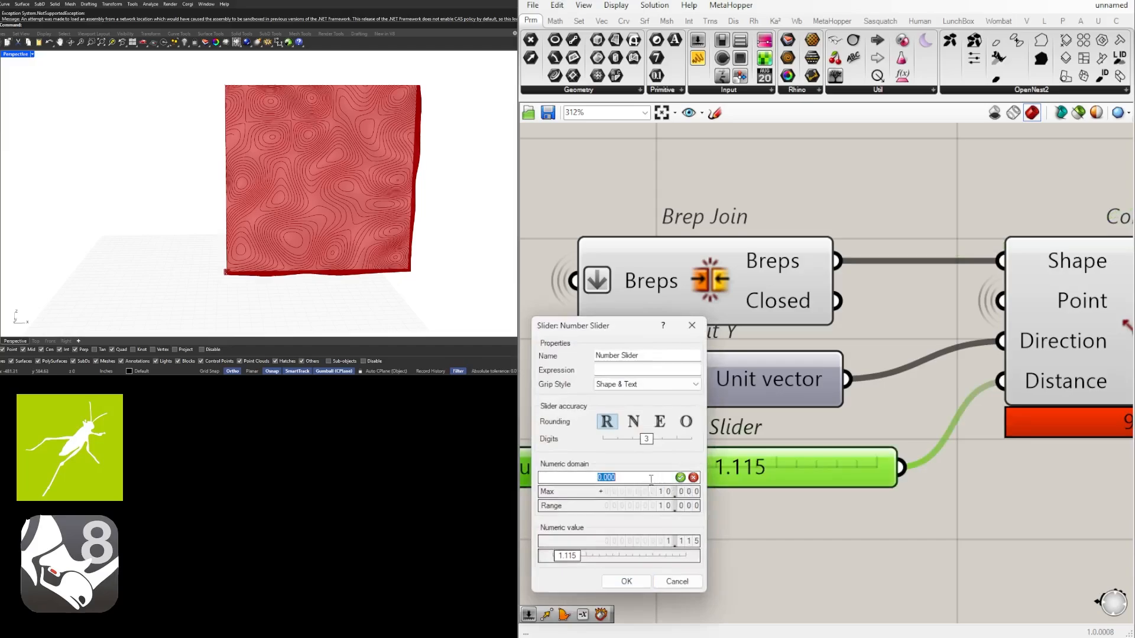
pyautogui.click(627, 581)
# Set the contour distance slider to 1.400 and check the contour spacing on the panel
pyautogui.scroll(3, 702, 465)
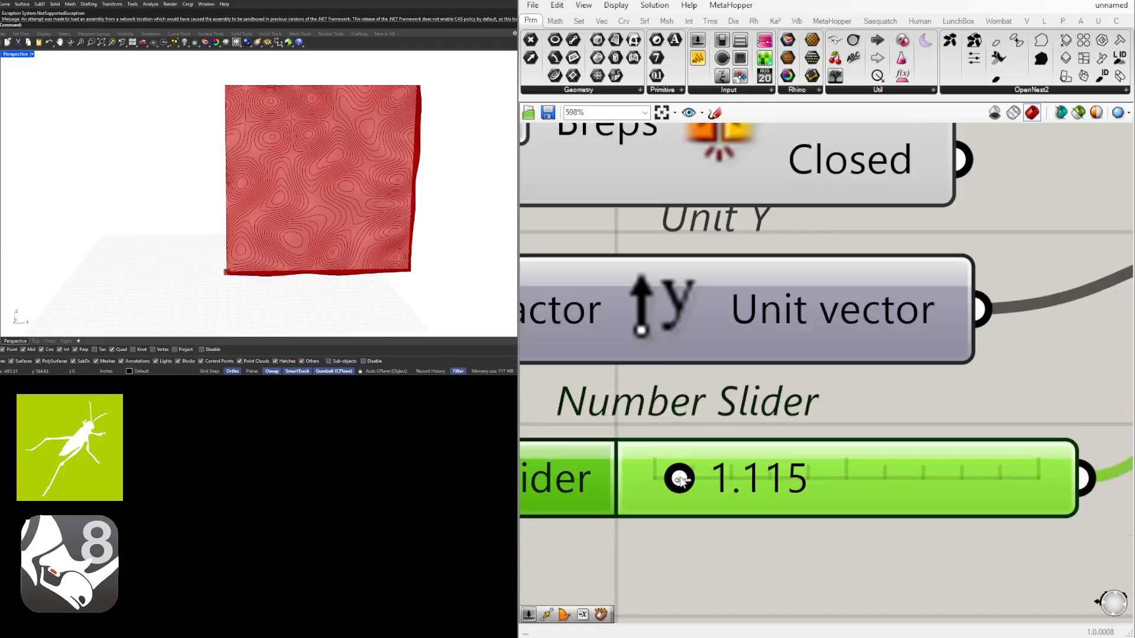
pyautogui.scroll(-2, 597, 491)
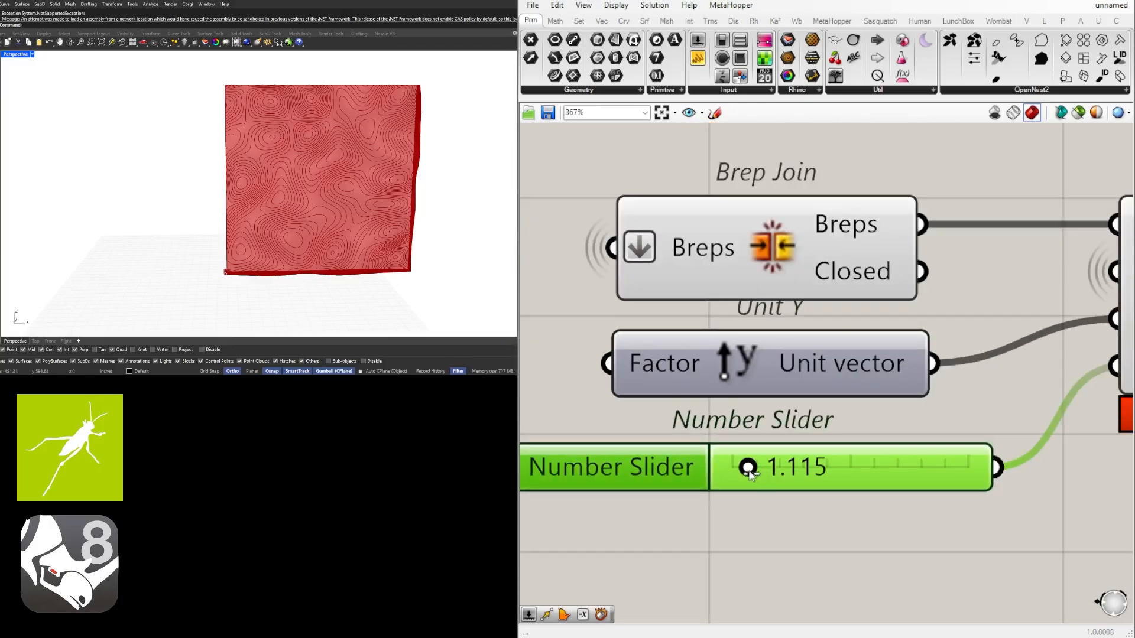
pyautogui.moveTo(749, 471); pyautogui.dragTo(754, 471)
pyautogui.scroll(-3, 721, 497)
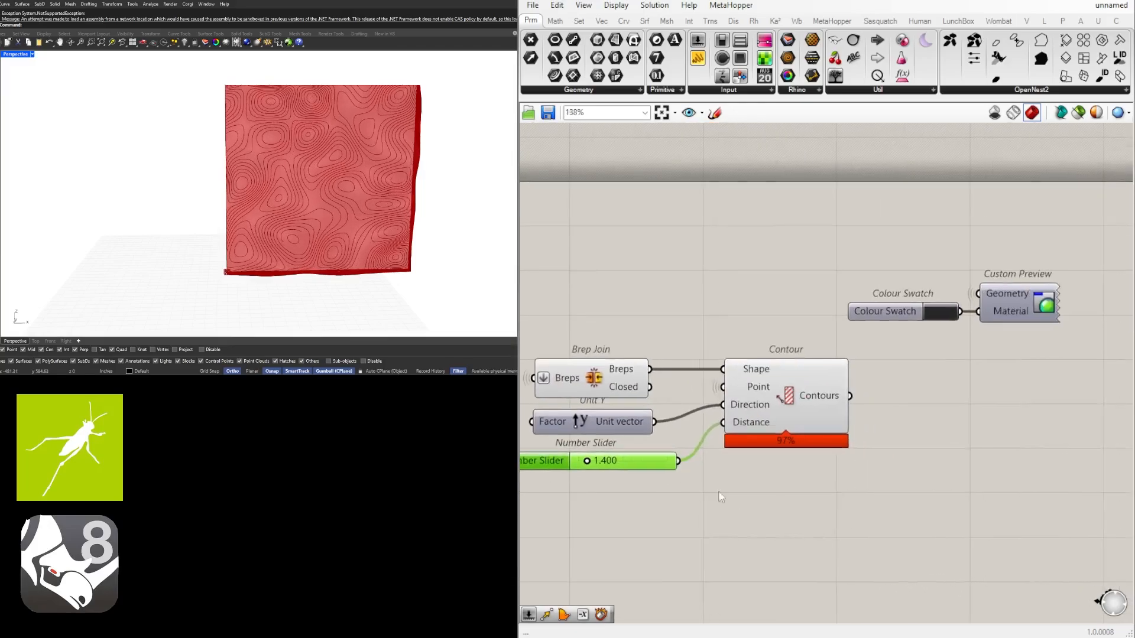
pyautogui.scroll(-1, 720, 494)
pyautogui.click(787, 426)
pyautogui.moveTo(320, 198); pyautogui.dragTo(268, 102, button='right')
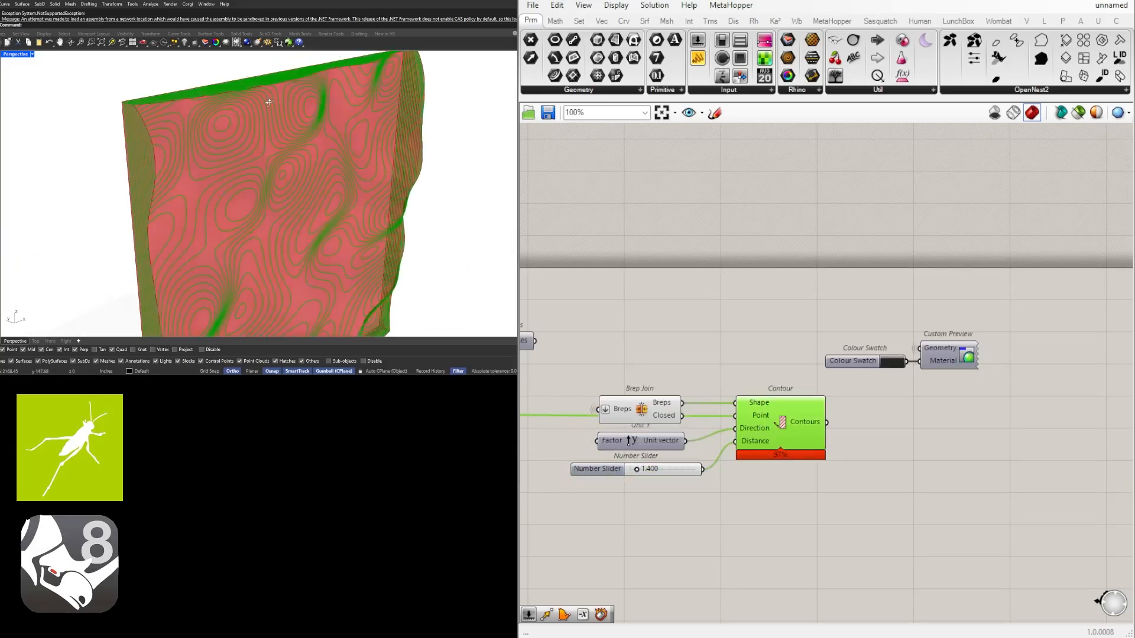
pyautogui.scroll(-4, 739, 370)
pyautogui.scroll(4, 844, 421)
pyautogui.click(933, 378)
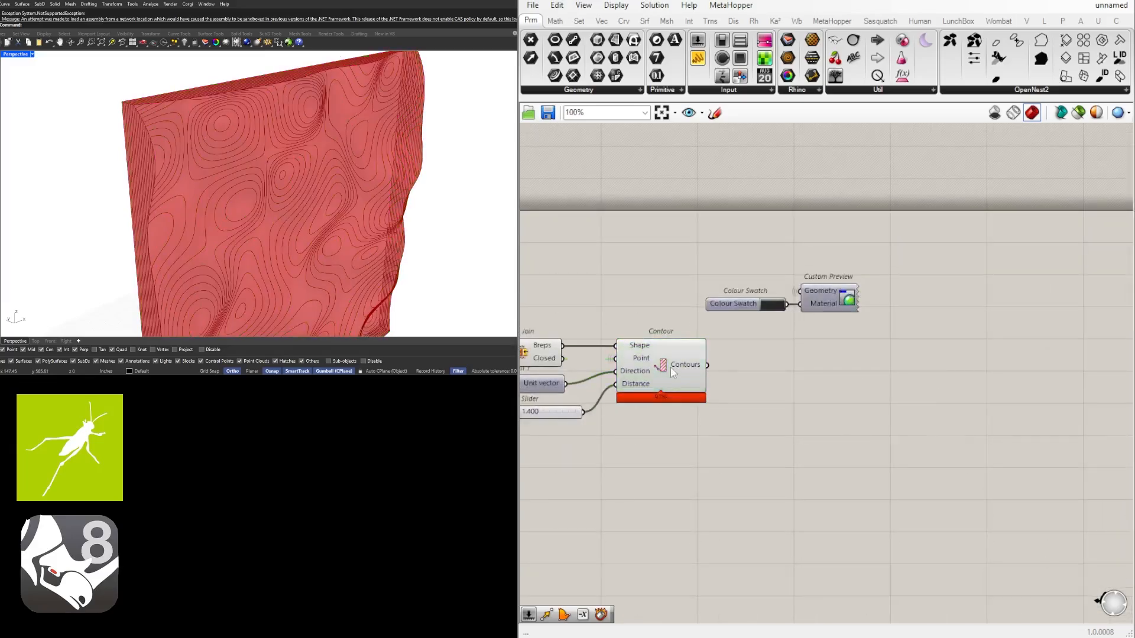
# Add a Boundary Surfaces component beside Contour and connect Contours to its Edges input
pyautogui.click(671, 367)
pyautogui.click(783, 396)
pyautogui.doubleClick(783, 397)
pyautogui.write('bound')
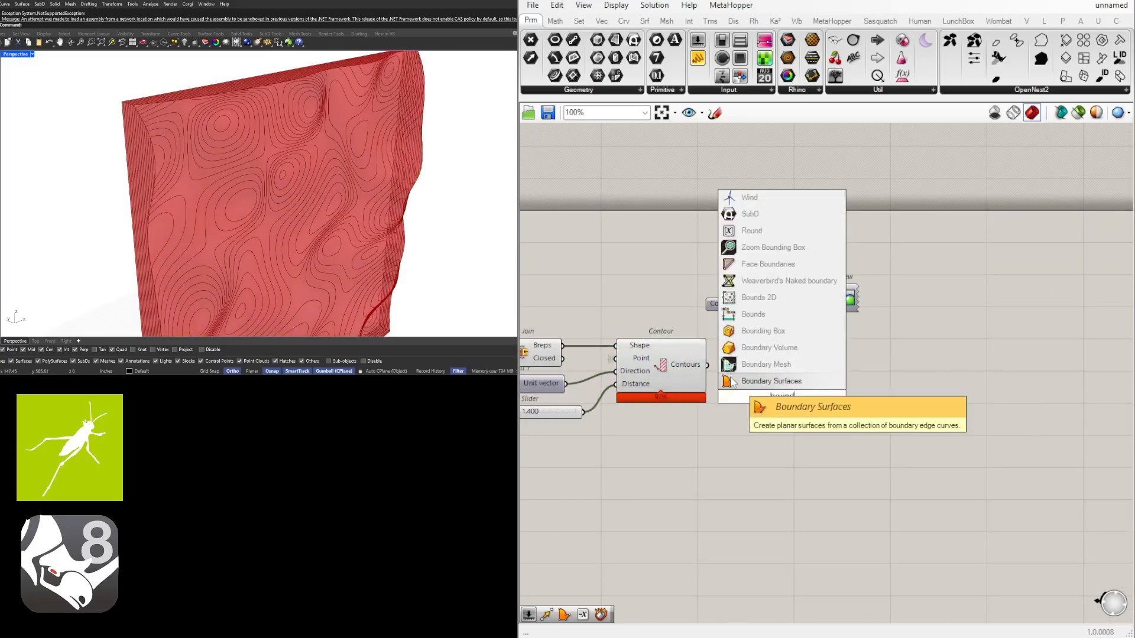
pyautogui.click(766, 381)
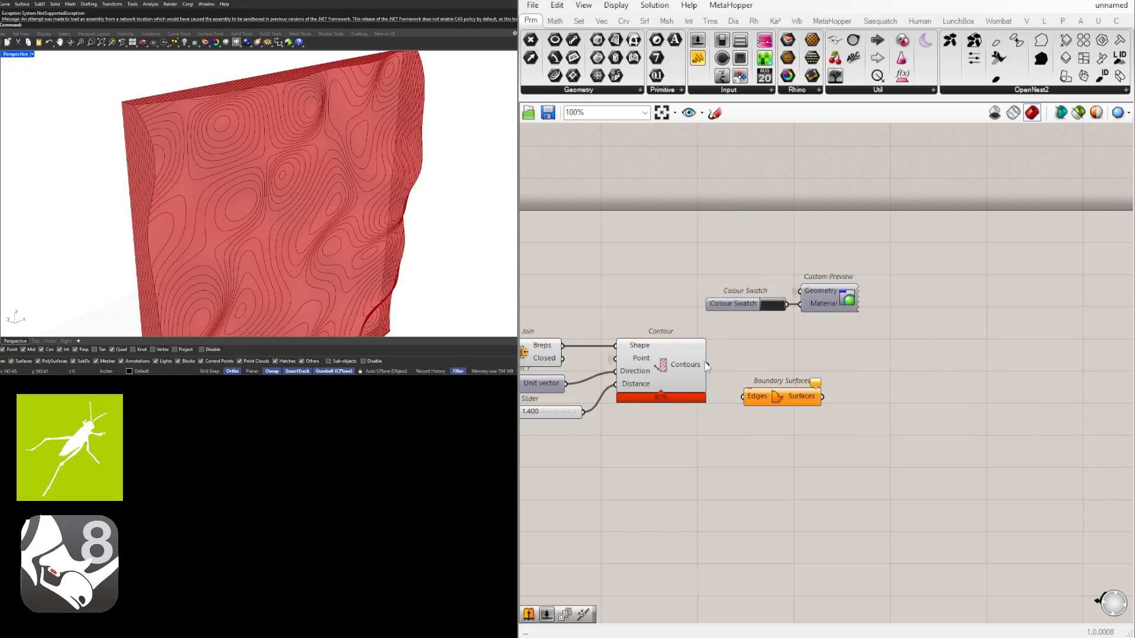
pyautogui.moveTo(750, 399); pyautogui.dragTo(746, 379)
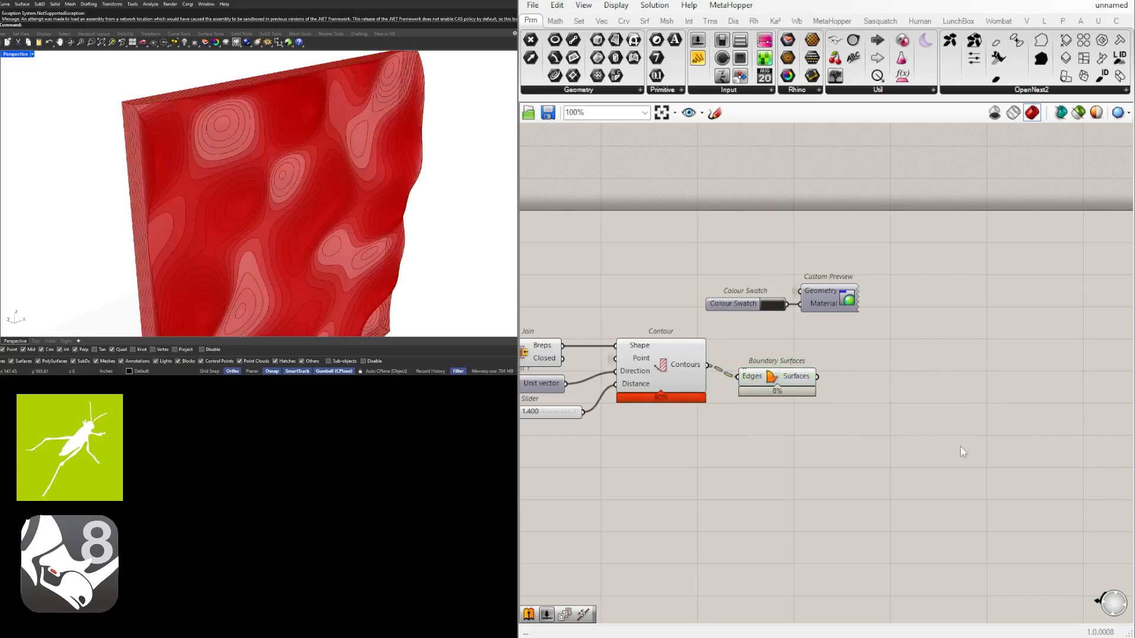
# Add an Extrude component and place it well to the right of the new Boundary Surfaces component
pyautogui.moveTo(349, 147); pyautogui.dragTo(363, 148, button='right')
pyautogui.scroll(-3, 802, 351)
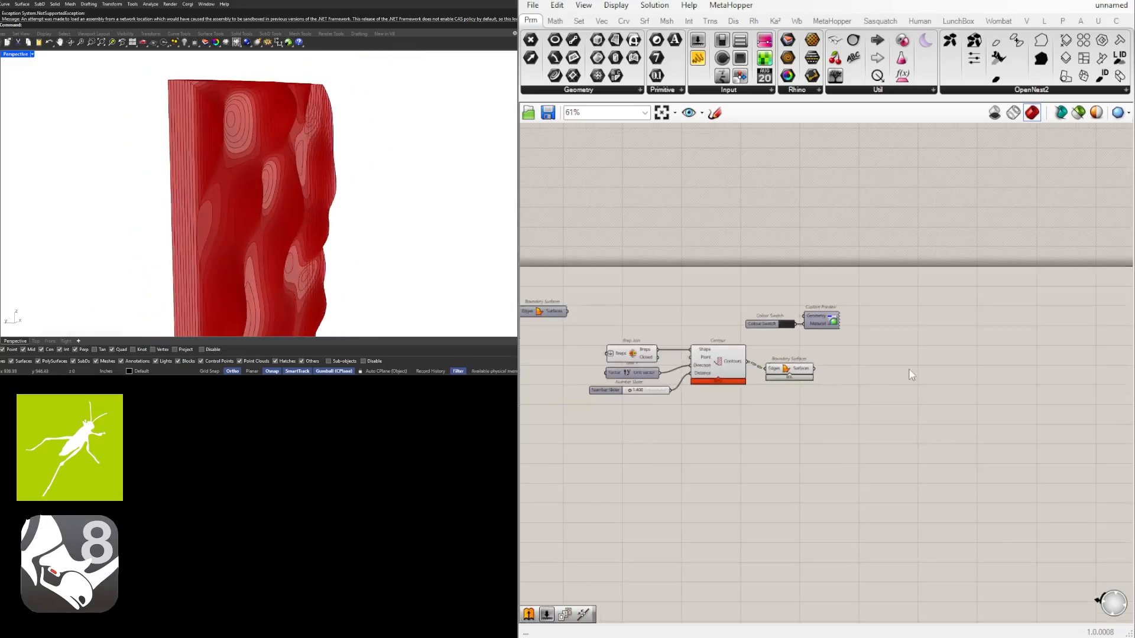
pyautogui.moveTo(850, 366); pyautogui.dragTo(931, 358, button='right')
pyautogui.doubleClick(932, 362)
pyautogui.write('ex')
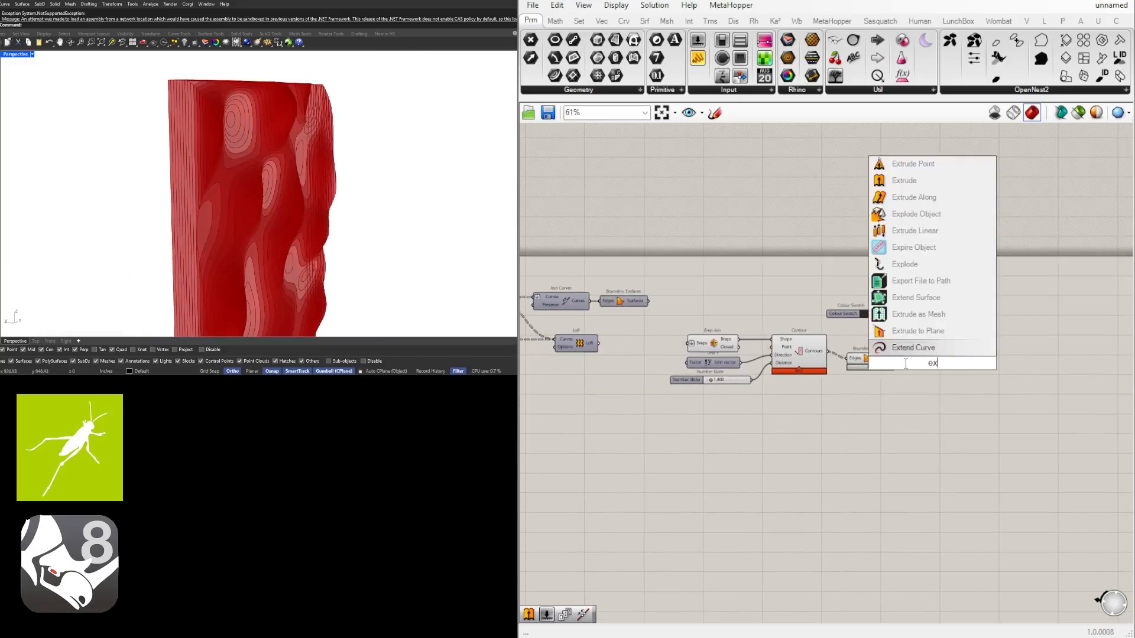
pyautogui.write('trude')
pyautogui.press('Return')
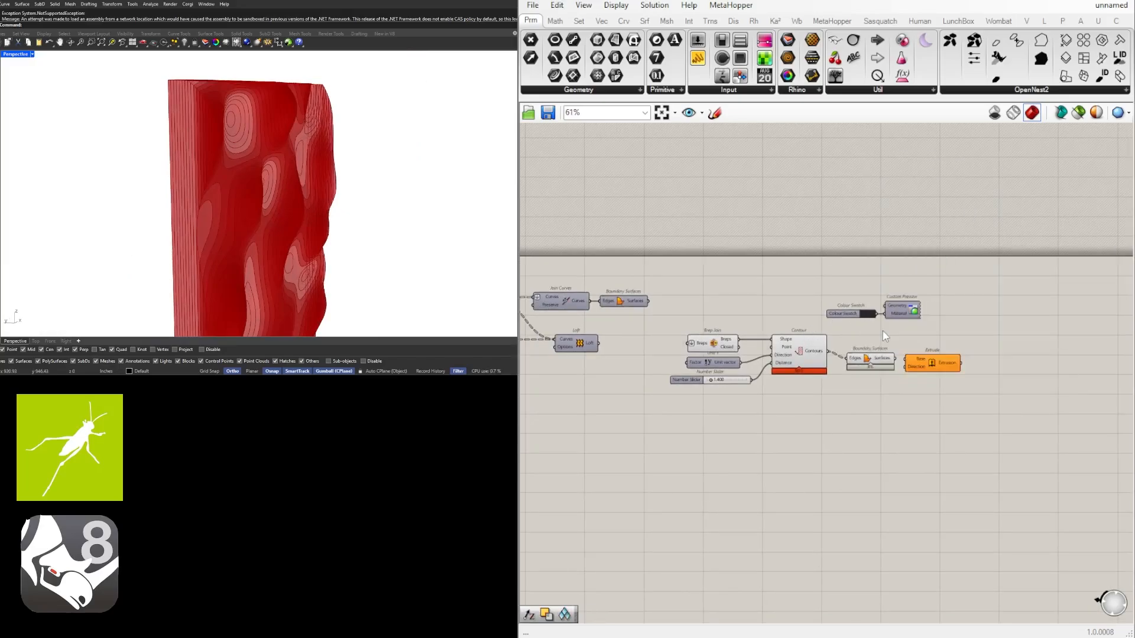
pyautogui.scroll(2, 910, 377)
pyautogui.click(840, 350)
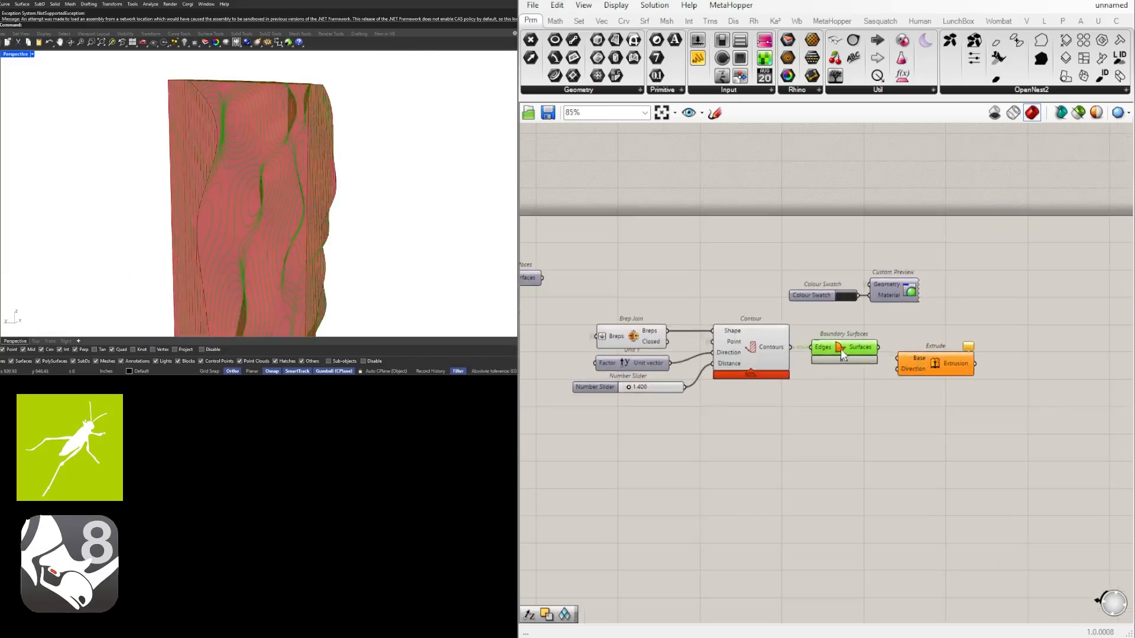
pyautogui.moveTo(945, 370); pyautogui.dragTo(1066, 411)
# Add a second Unit Y vector below Boundary Surfaces and check the slice direction on the model
pyautogui.doubleClick(919, 413)
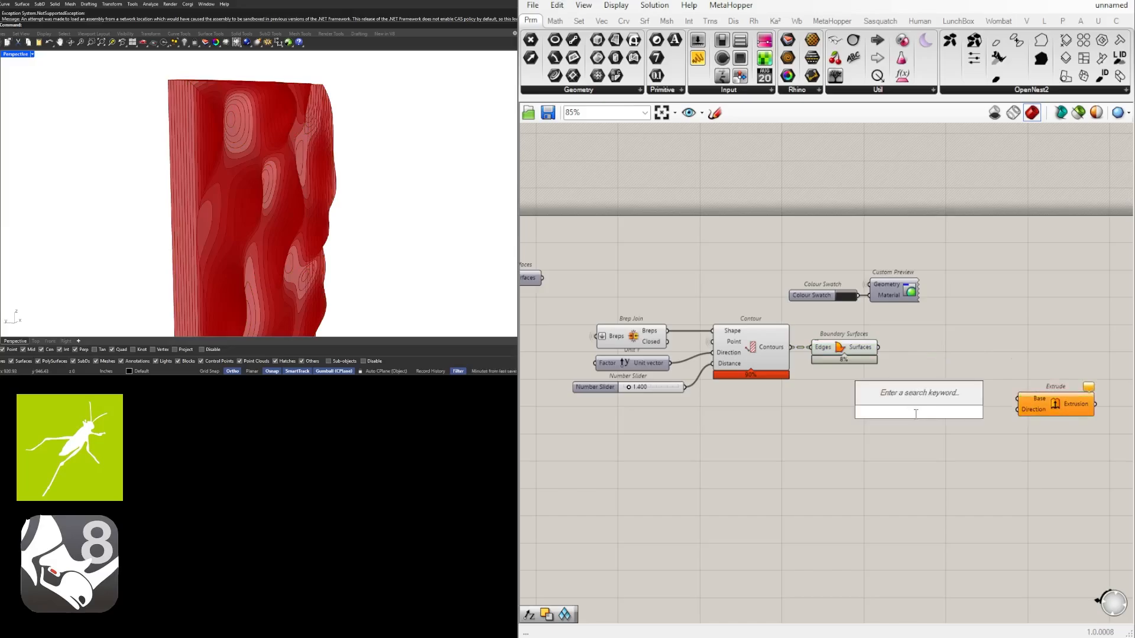
pyautogui.write('y')
pyautogui.press('Return')
pyautogui.moveTo(918, 415); pyautogui.dragTo(856, 414)
pyautogui.doubleClick(967, 440)
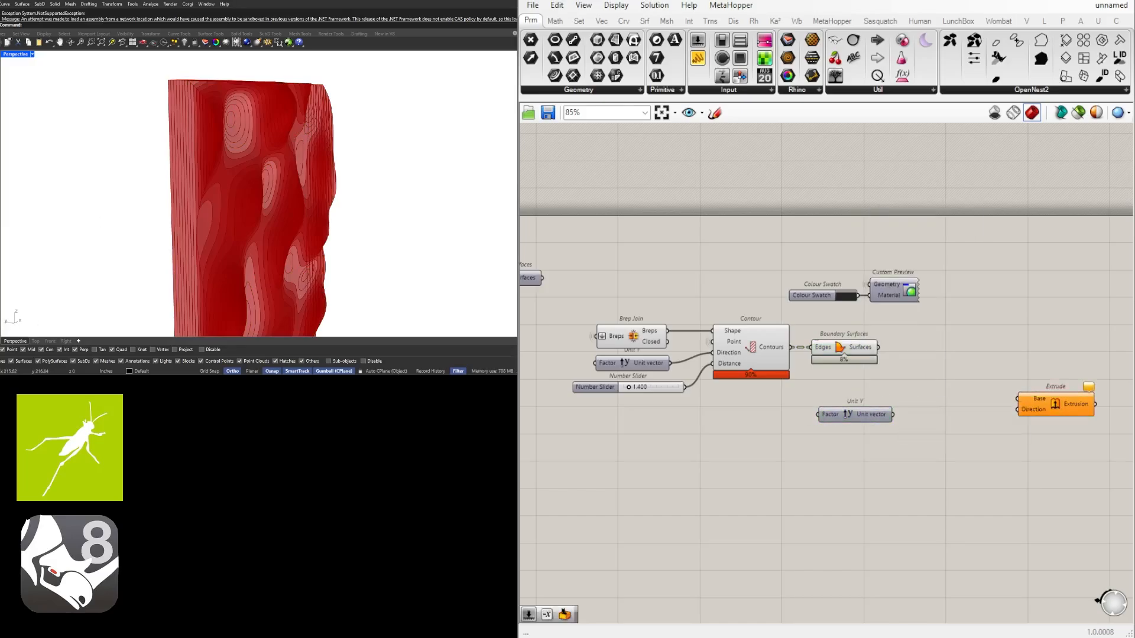
pyautogui.moveTo(13, 325); pyautogui.dragTo(167, 275, button='right')
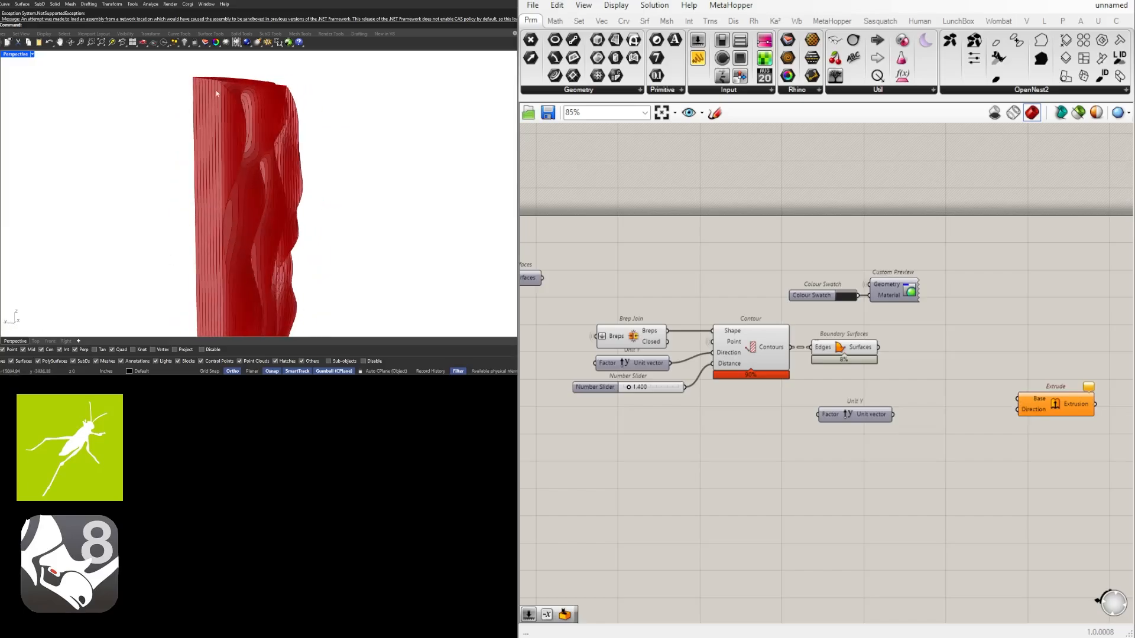
pyautogui.scroll(3, 917, 414)
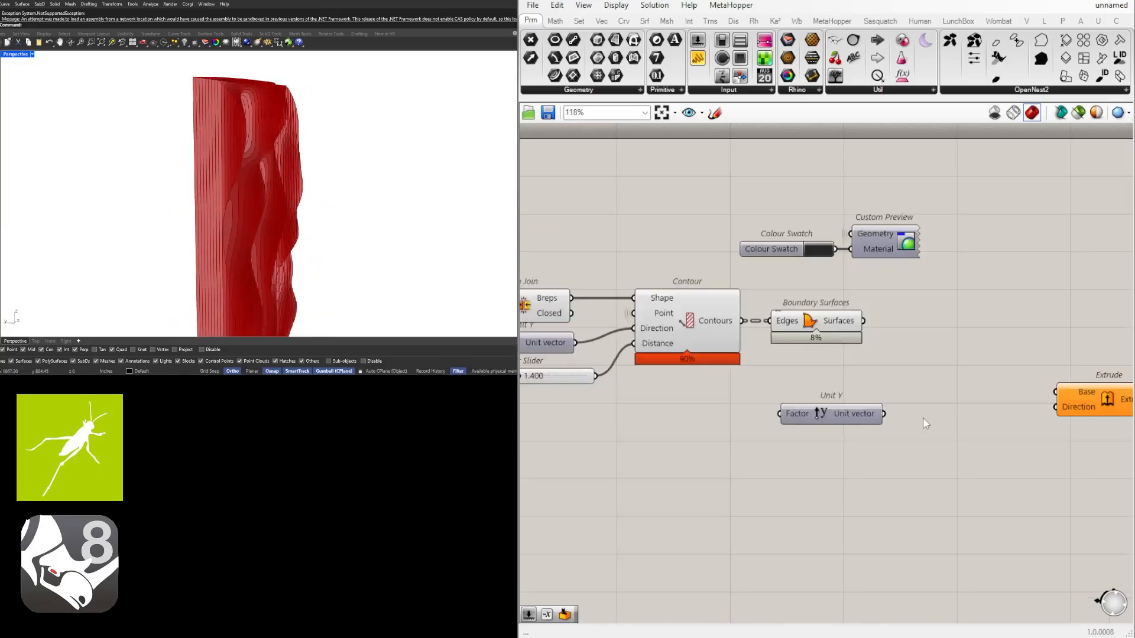
# Add a Negative component and feed it the second Unit Y's unit vector
pyautogui.doubleClick(923, 417)
pyautogui.write('neg')
pyautogui.press('Return')
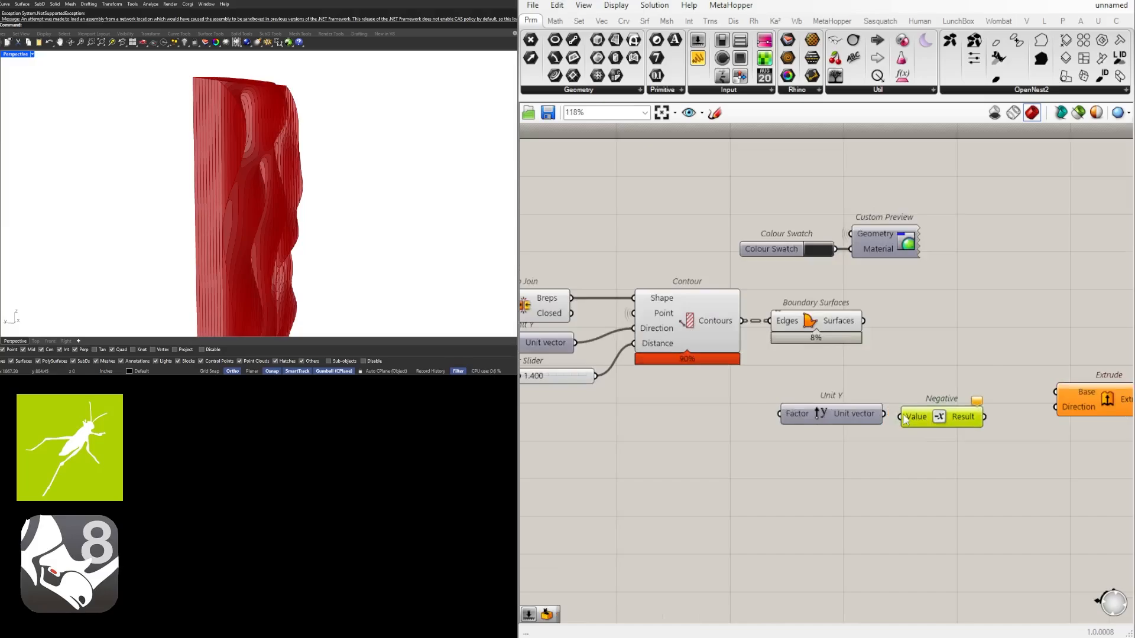
pyautogui.moveTo(715, 458); pyautogui.dragTo(785, 448, button='right')
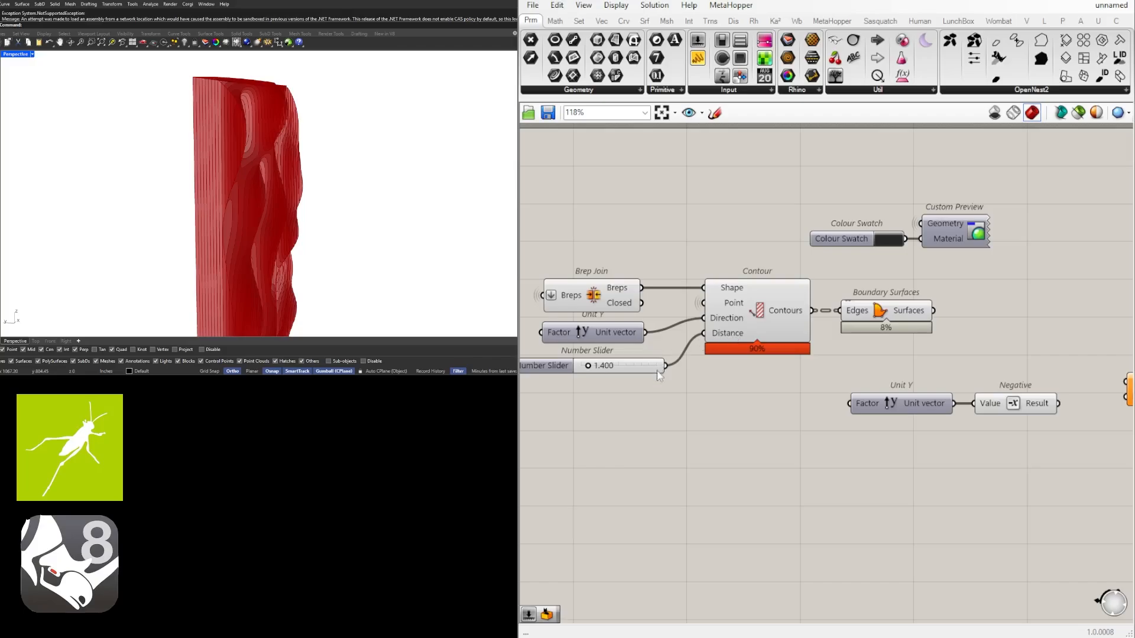
# Connect the contour distance slider to the second Unit Y's Factor input
pyautogui.moveTo(667, 365); pyautogui.dragTo(841, 403)
pyautogui.moveTo(1044, 444); pyautogui.dragTo(900, 378)
pyautogui.moveTo(894, 435); pyautogui.dragTo(694, 448, button='right')
pyautogui.click(811, 466)
# Bring Extrude closer and connect Boundary Surfaces to its Base and the Negative result to its Direction
pyautogui.moveTo(936, 418); pyautogui.dragTo(954, 365)
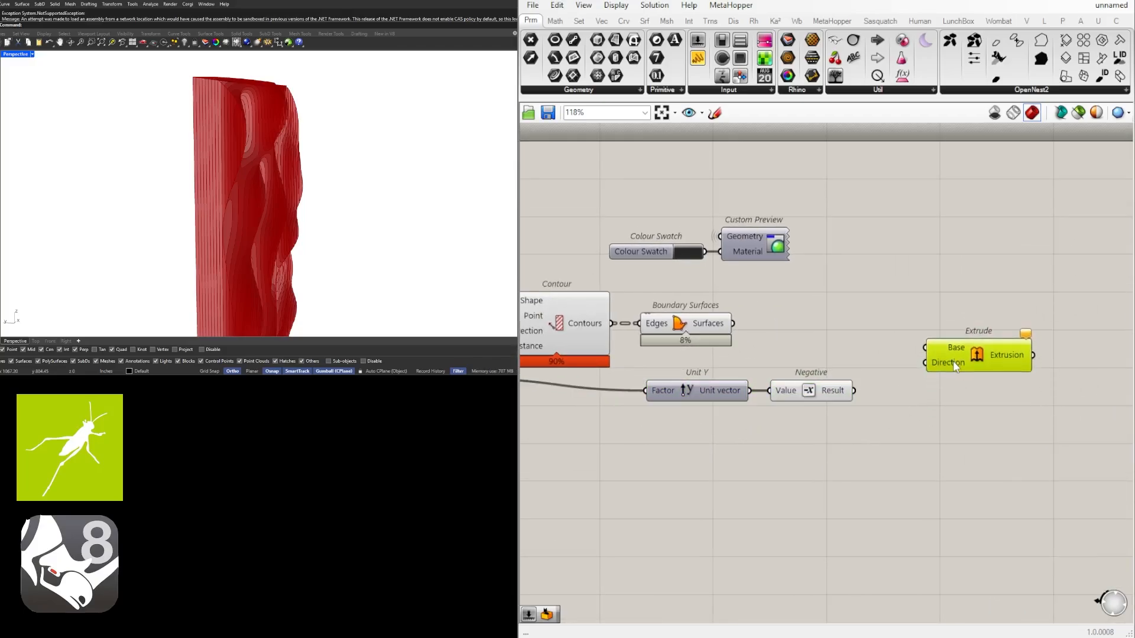
pyautogui.moveTo(672, 325); pyautogui.dragTo(679, 325)
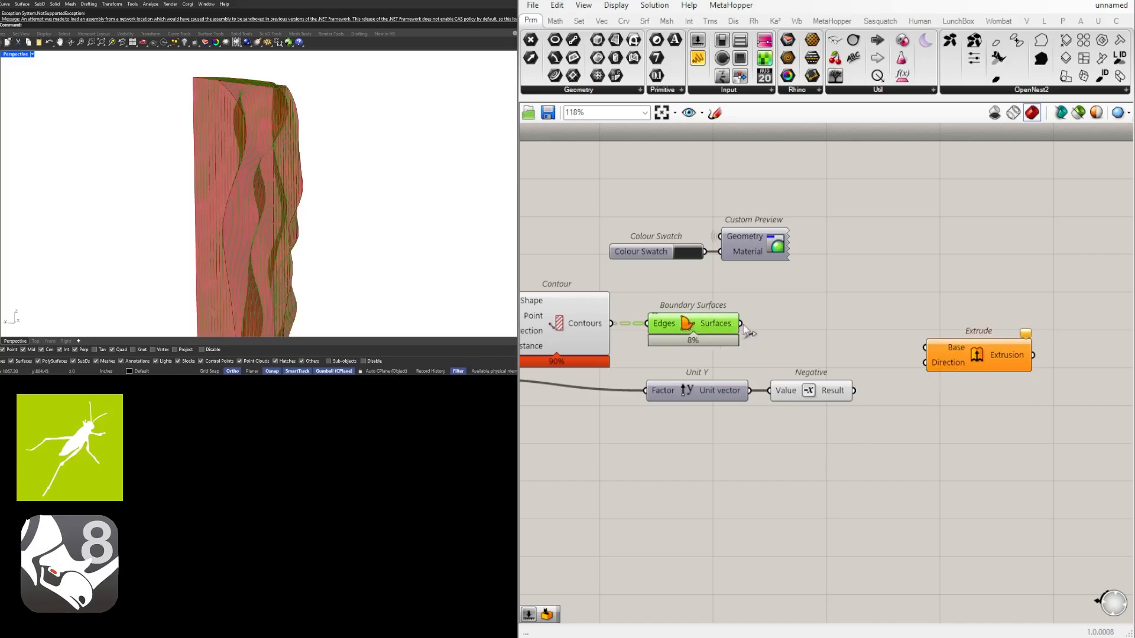
pyautogui.click(882, 379)
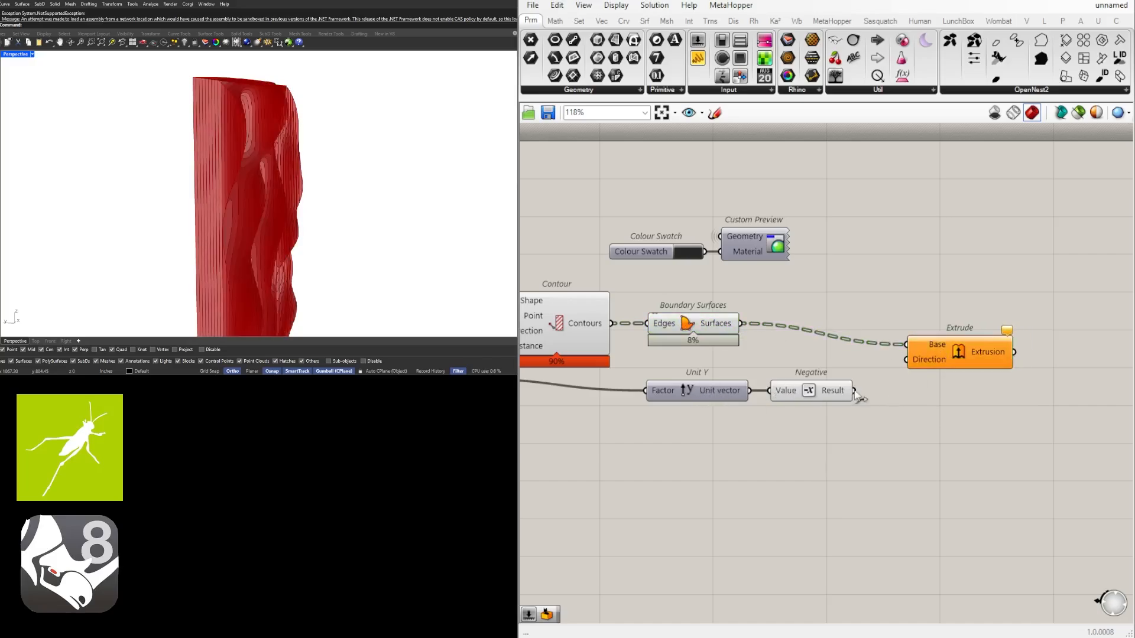
pyautogui.moveTo(910, 367); pyautogui.dragTo(953, 349)
pyautogui.click(984, 422)
# Duplicate the Colour Swatch and Custom Preview pair and place the copy beside Extrude
pyautogui.scroll(-3, 715, 348)
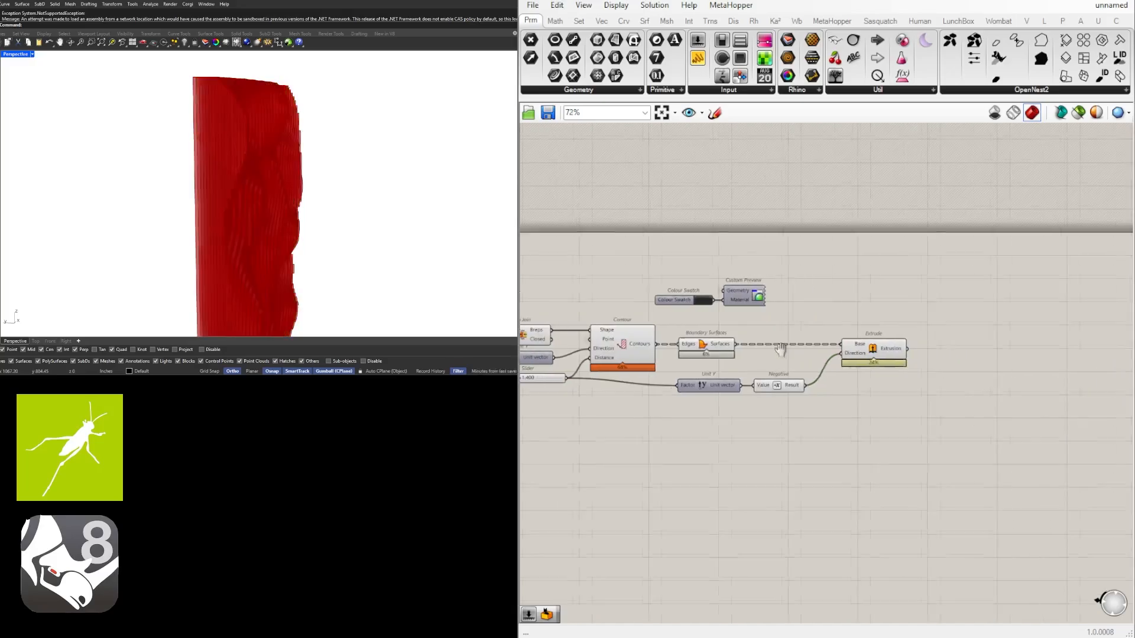
pyautogui.moveTo(818, 307); pyautogui.dragTo(646, 273)
pyautogui.moveTo(726, 292); pyautogui.dragTo(672, 268)
pyautogui.click(736, 258)
pyautogui.scroll(-3, 722, 291)
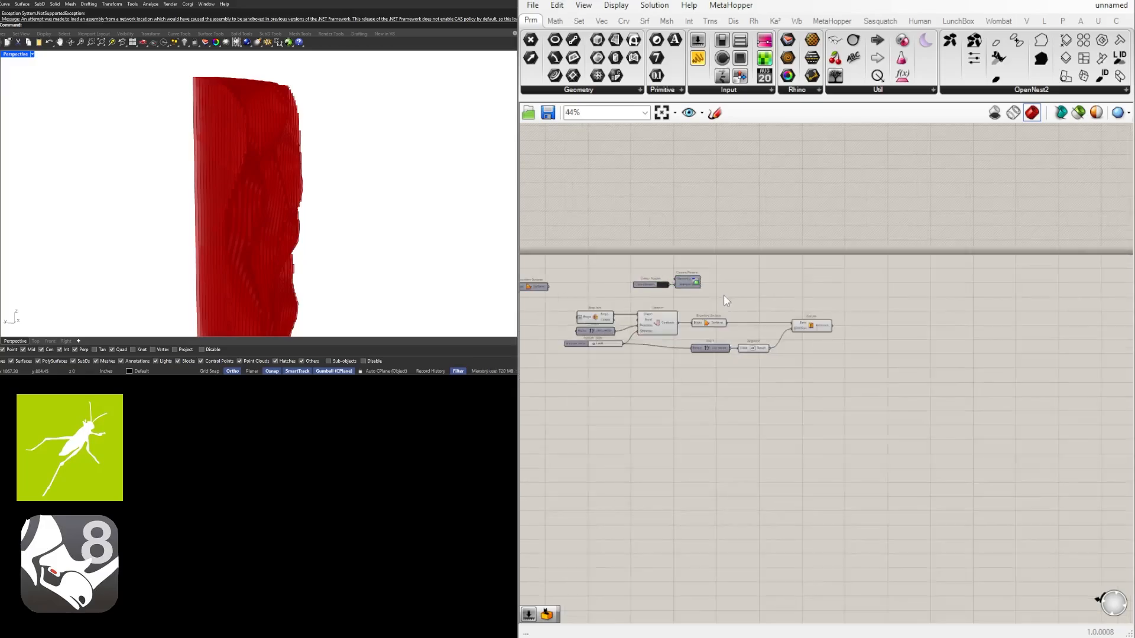
pyautogui.scroll(3, 722, 296)
pyautogui.moveTo(720, 313); pyautogui.dragTo(758, 298, button='right')
pyautogui.moveTo(761, 303); pyautogui.dragTo(636, 247)
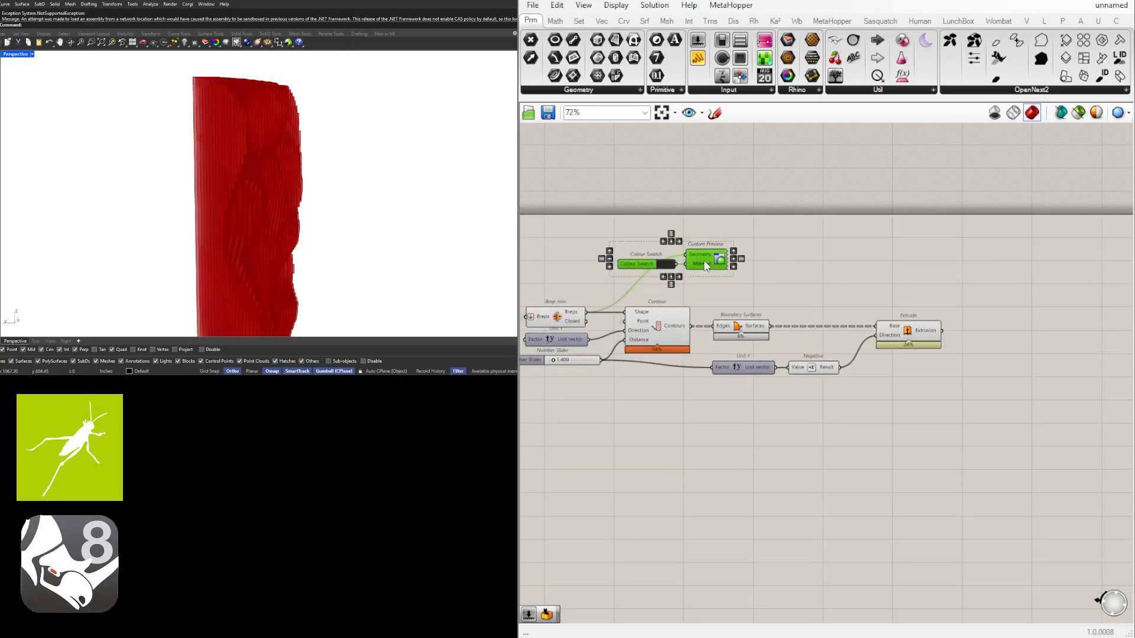
pyautogui.moveTo(704, 262); pyautogui.dragTo(1026, 344)
pyautogui.click(998, 299)
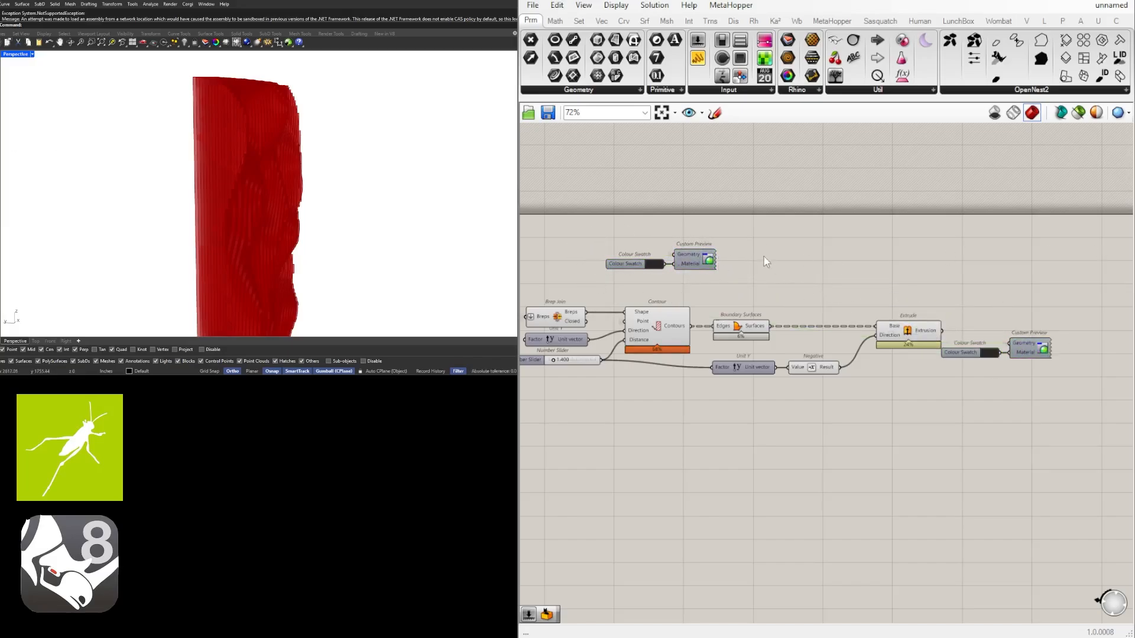
# Place the copied Colour Swatch and Custom Preview beside Extrude and feed Extrude's Extrusion output into the preview's Geometry input
pyautogui.moveTo(1064, 376); pyautogui.dragTo(1068, 339)
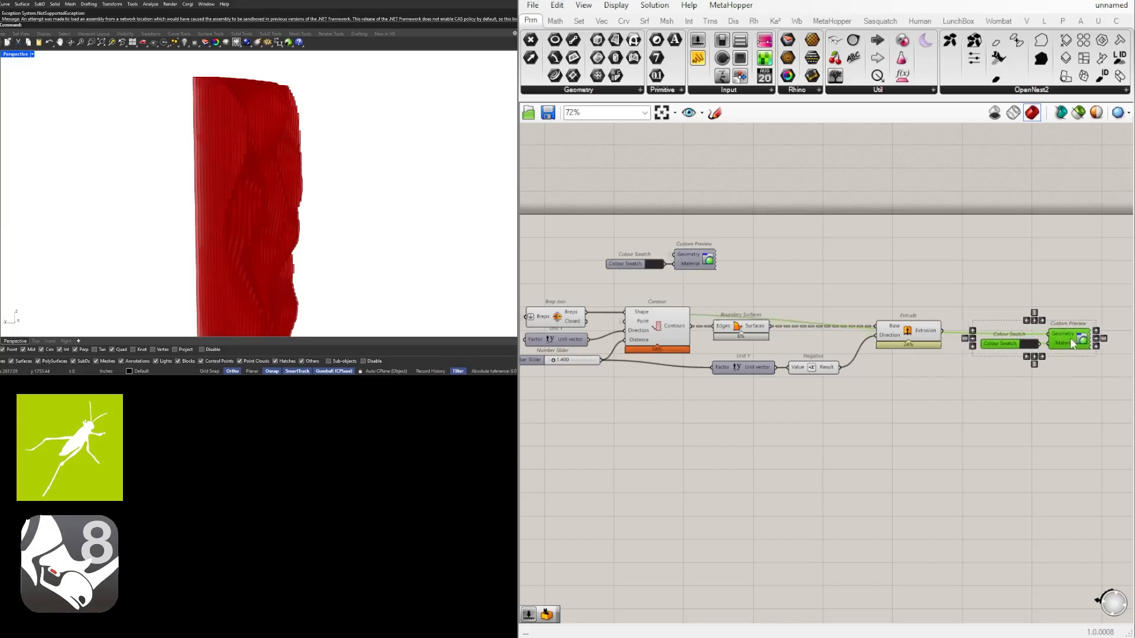
pyautogui.moveTo(1068, 339); pyautogui.dragTo(911, 356, button='right')
pyautogui.middleClick(943, 323)
pyautogui.click(968, 302)
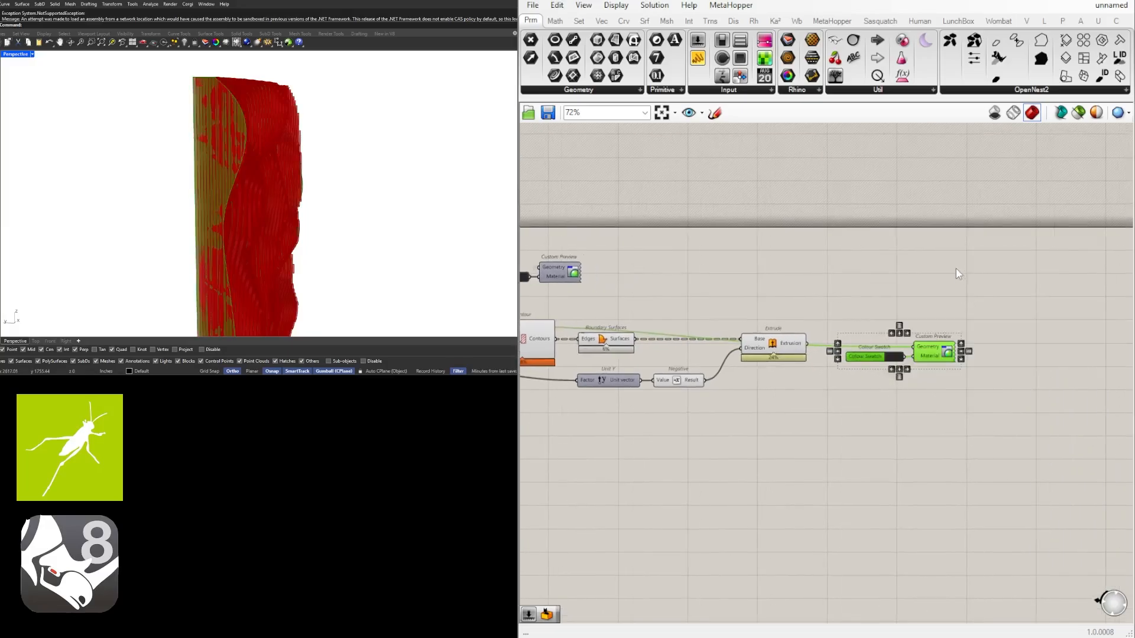
pyautogui.click(953, 271)
pyautogui.moveTo(920, 347); pyautogui.dragTo(921, 347)
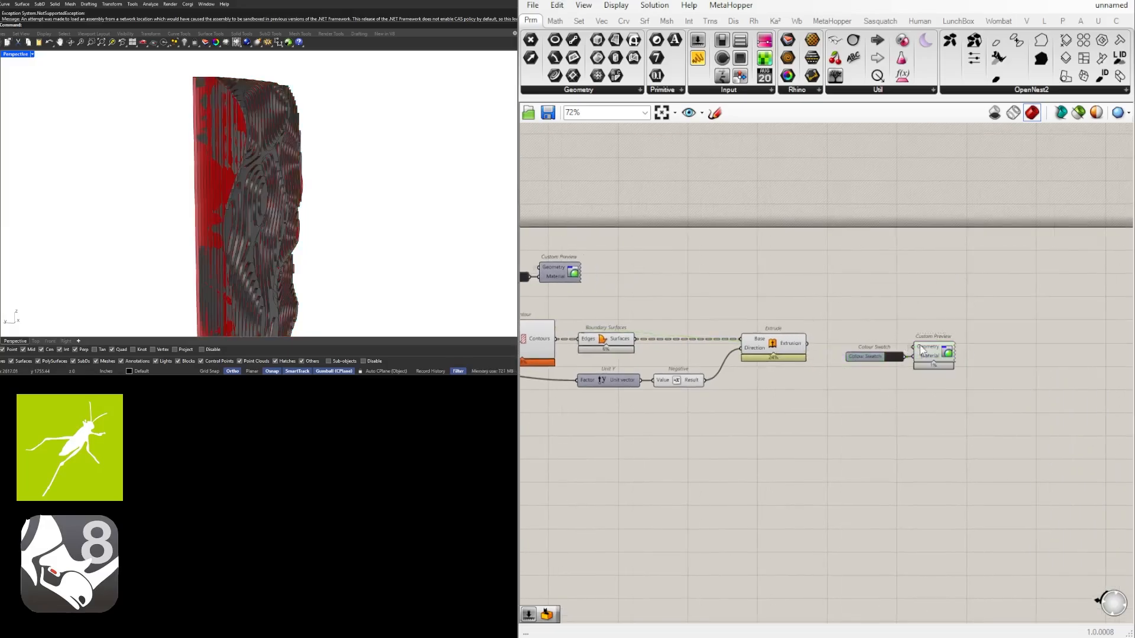
pyautogui.moveTo(1013, 420); pyautogui.dragTo(859, 346)
pyautogui.moveTo(942, 349); pyautogui.dragTo(949, 345)
pyautogui.click(933, 312)
# Shift Contour, Boundary Surfaces, Unit Y and Negative closer to Extrude, and line up the contour distance slider with Unit Y
pyautogui.moveTo(769, 390); pyautogui.dragTo(876, 377, button='right')
pyautogui.scroll(-2, 876, 377)
pyautogui.scroll(1, 876, 377)
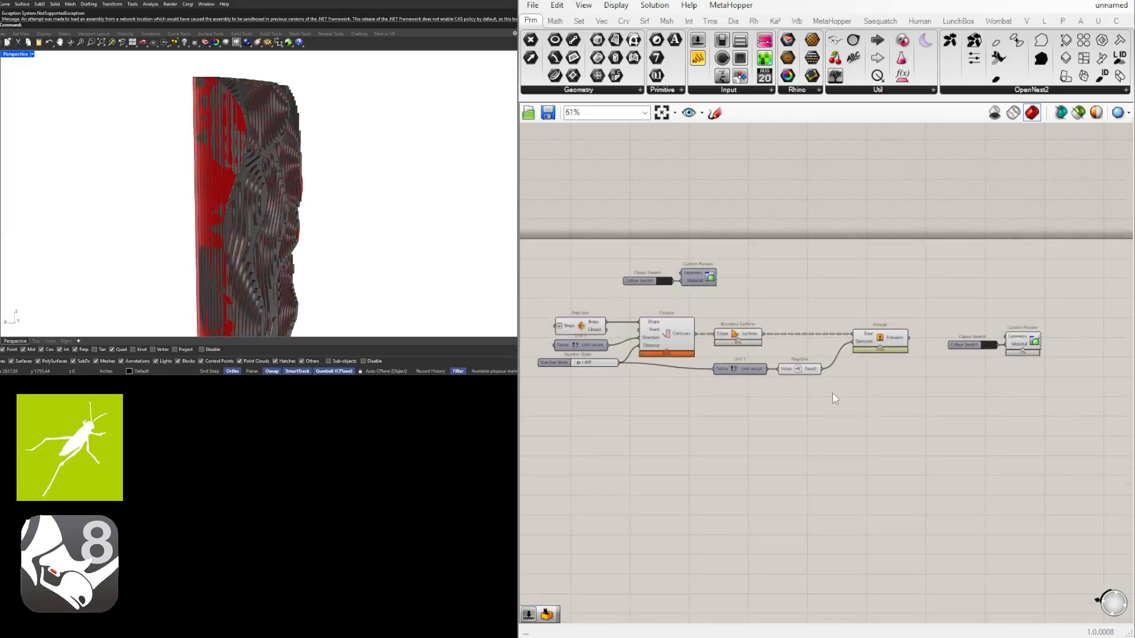
pyautogui.moveTo(831, 390); pyautogui.dragTo(618, 363)
pyautogui.scroll(3, 737, 360)
pyautogui.click(668, 412)
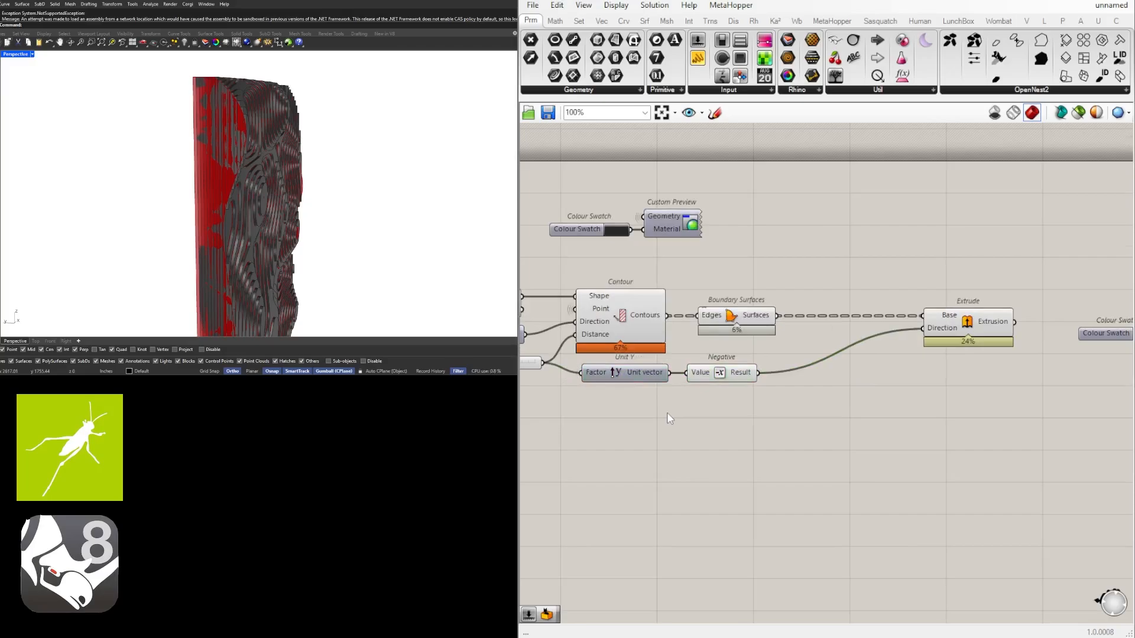
pyautogui.moveTo(772, 406); pyautogui.dragTo(619, 309)
pyautogui.moveTo(628, 307); pyautogui.dragTo(680, 308)
pyautogui.click(815, 256)
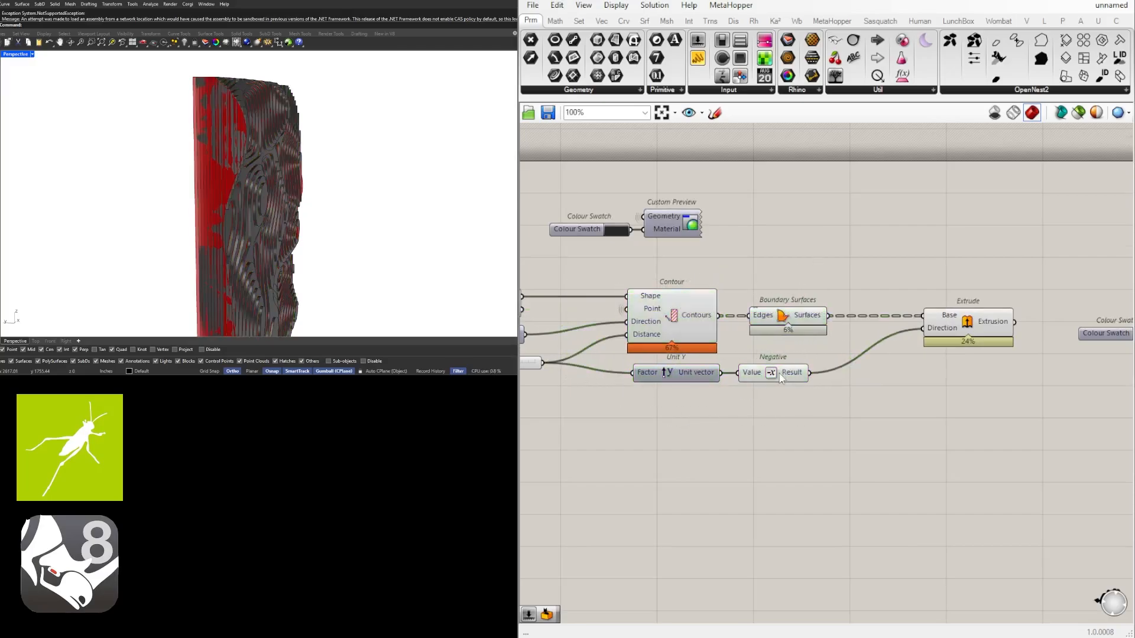
pyautogui.moveTo(779, 374); pyautogui.dragTo(799, 376)
pyautogui.moveTo(638, 449); pyautogui.dragTo(861, 447, button='right')
pyautogui.moveTo(665, 363); pyautogui.dragTo(665, 373)
# Set the contour distance slider to 1.000 and inspect the layered panel from the front
pyautogui.scroll(3, 716, 369)
pyautogui.doubleClick(723, 368)
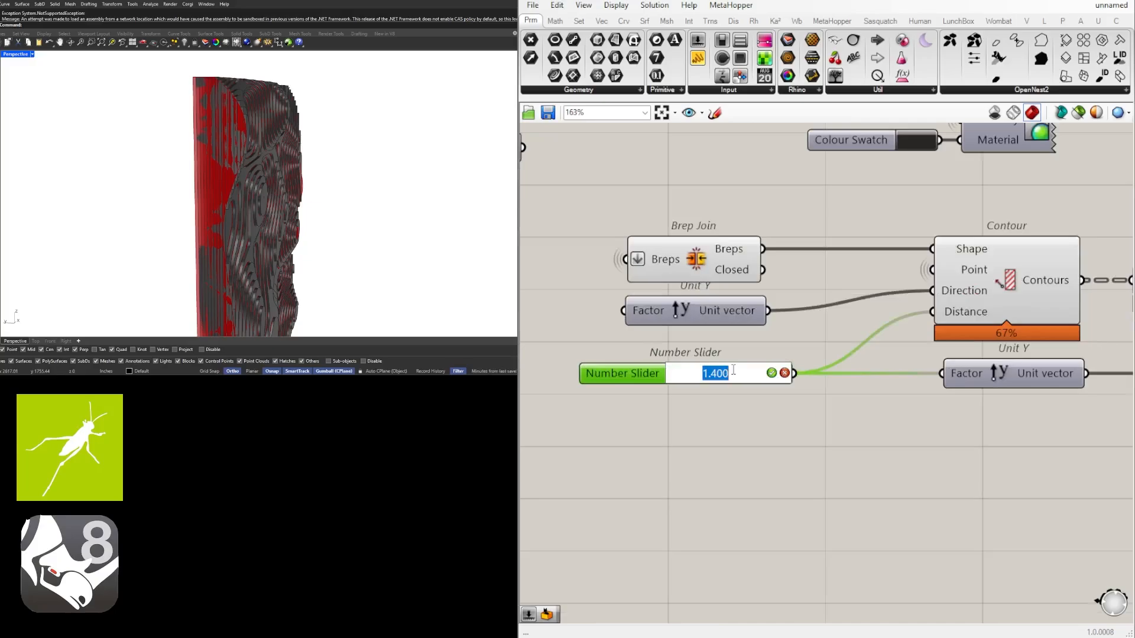
pyautogui.press('Return')
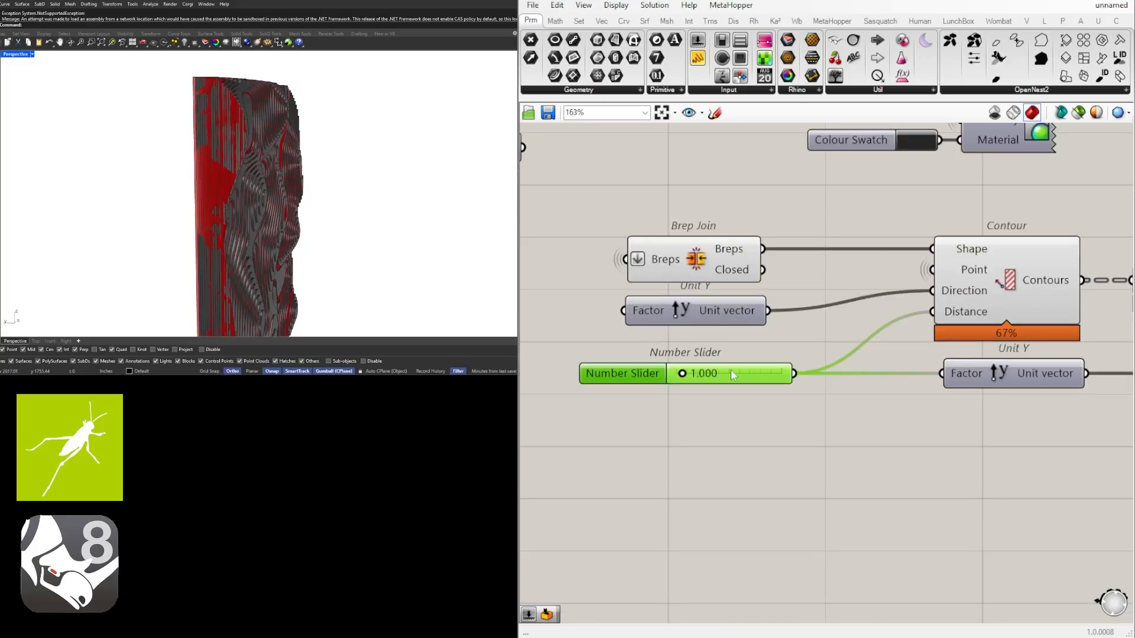
pyautogui.moveTo(263, 181); pyautogui.dragTo(168, 184, button='right')
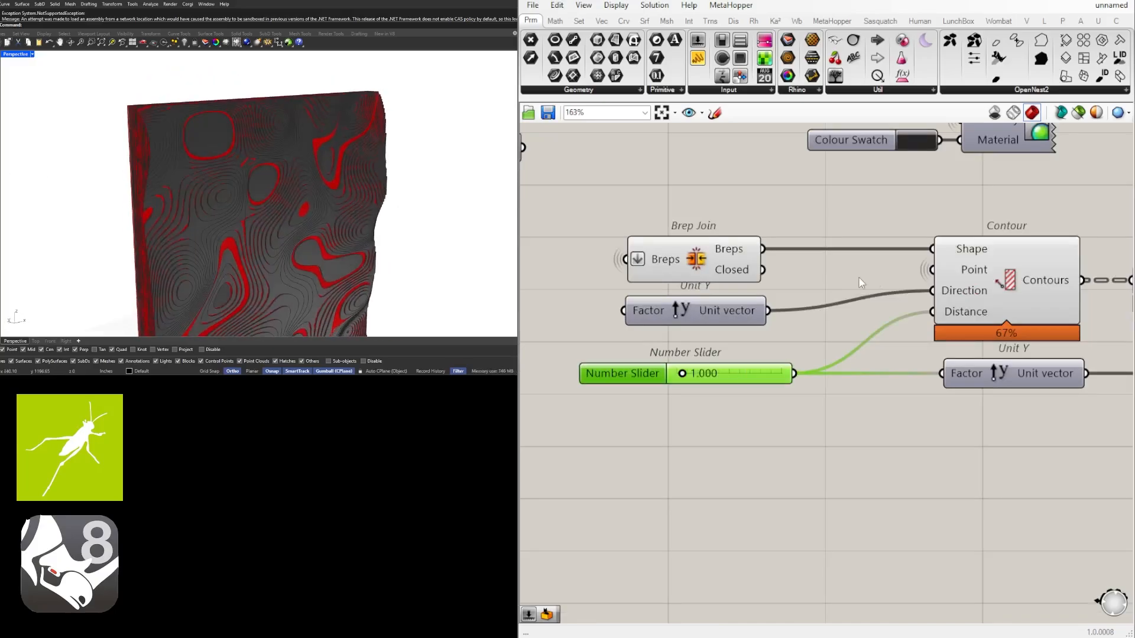
pyautogui.moveTo(203, 147)
pyautogui.mouseDown(button='right')
pyautogui.moveTo(213, 132)
pyautogui.moveTo(190, 132)
pyautogui.moveTo(183, 145)
pyautogui.moveTo(195, 148)
pyautogui.mouseUp(button='right')
pyautogui.scroll(-6, 849, 257)
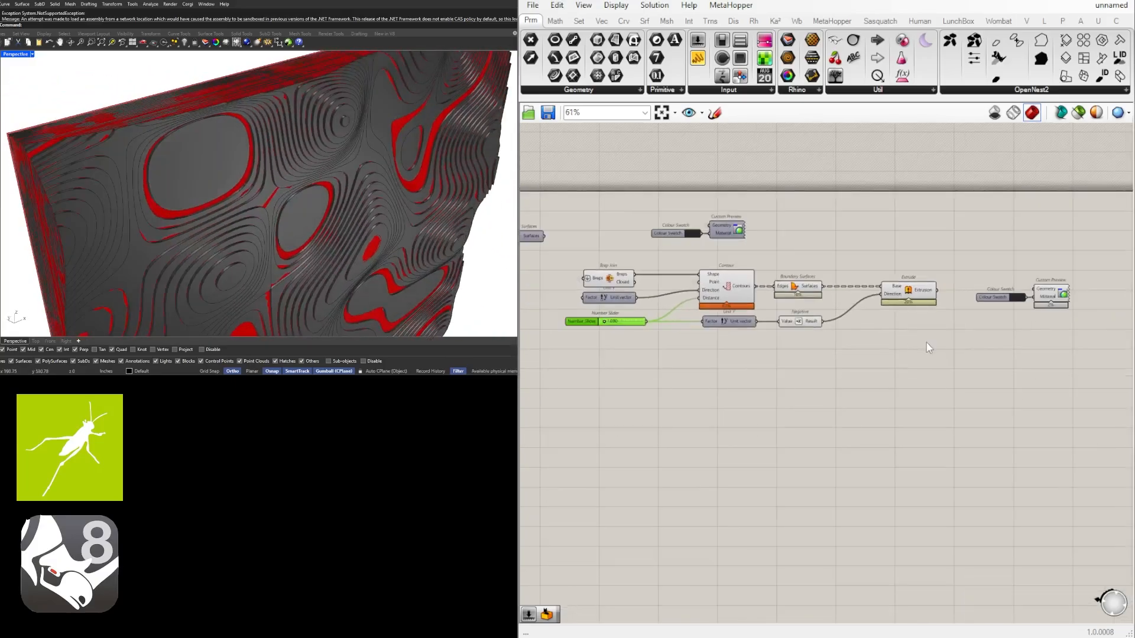
# Turn off the default preview for the components from Brep Join through Extrude and inspect the panel up close
pyautogui.moveTo(926, 342); pyautogui.dragTo(625, 272)
pyautogui.middleClick(625, 272)
pyautogui.click(660, 227)
pyautogui.moveTo(248, 148); pyautogui.dragTo(270, 179, button='right')
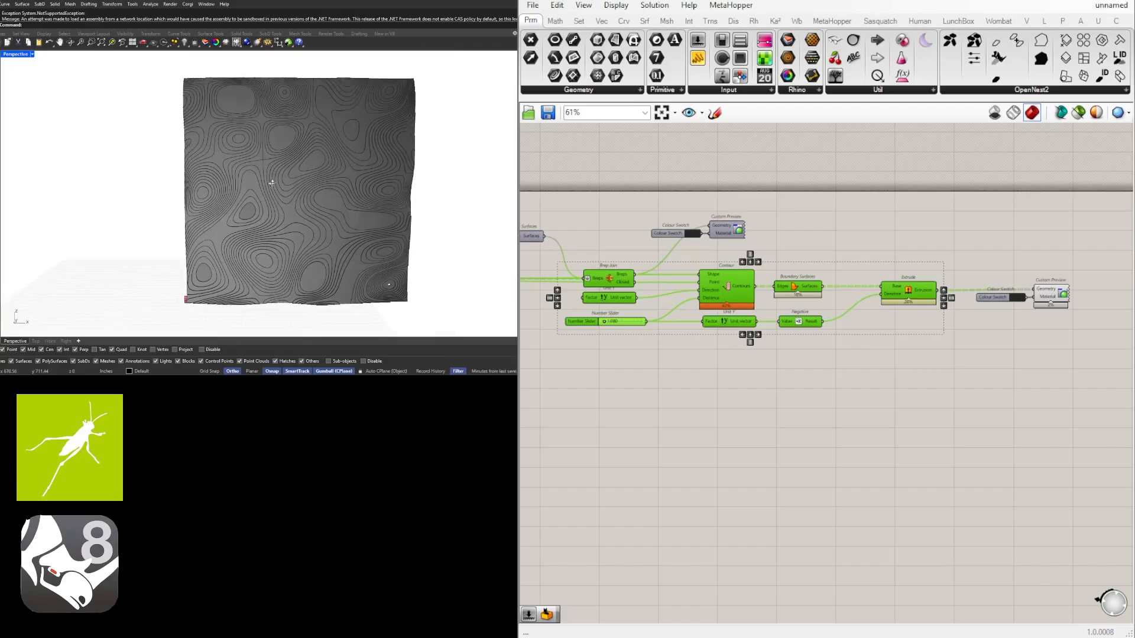
pyautogui.scroll(6, 269, 174)
pyautogui.scroll(-3, 732, 365)
# Set the Domain end slider of Construct Domain to 12
pyautogui.scroll(5, 732, 365)
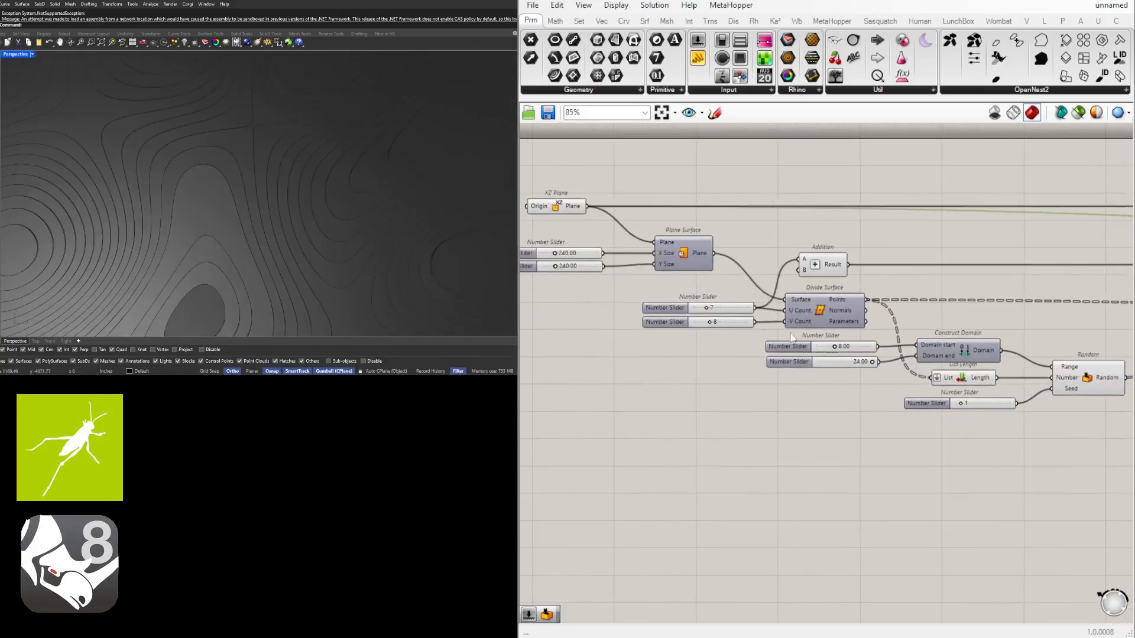
pyautogui.scroll(3, 735, 358)
pyautogui.doubleClick(866, 368)
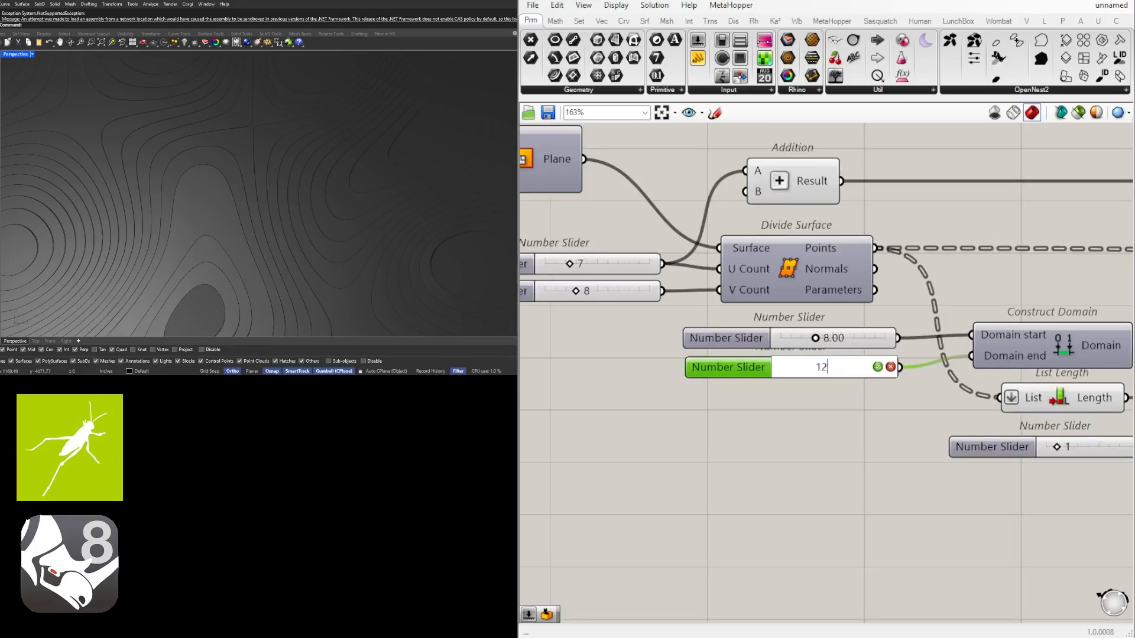
pyautogui.press('Return')
pyautogui.scroll(-8, 269, 219)
pyautogui.moveTo(308, 202)
pyautogui.mouseDown(button='right')
pyautogui.moveTo(312, 226)
pyautogui.moveTo(309, 193)
pyautogui.mouseUp(button='right')
# Set the Construct Domain sliders to 6.00 for Domain start and 16.00 for Domain end
pyautogui.doubleClick(816, 370)
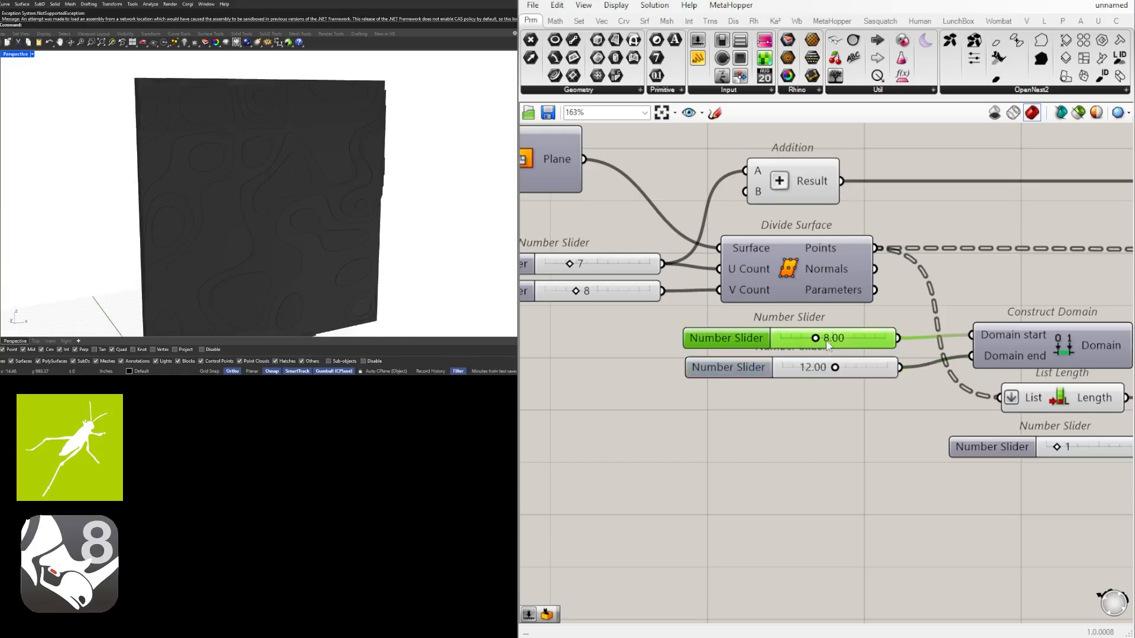
pyautogui.doubleClick(825, 340)
pyautogui.press('Return')
pyautogui.doubleClick(816, 371)
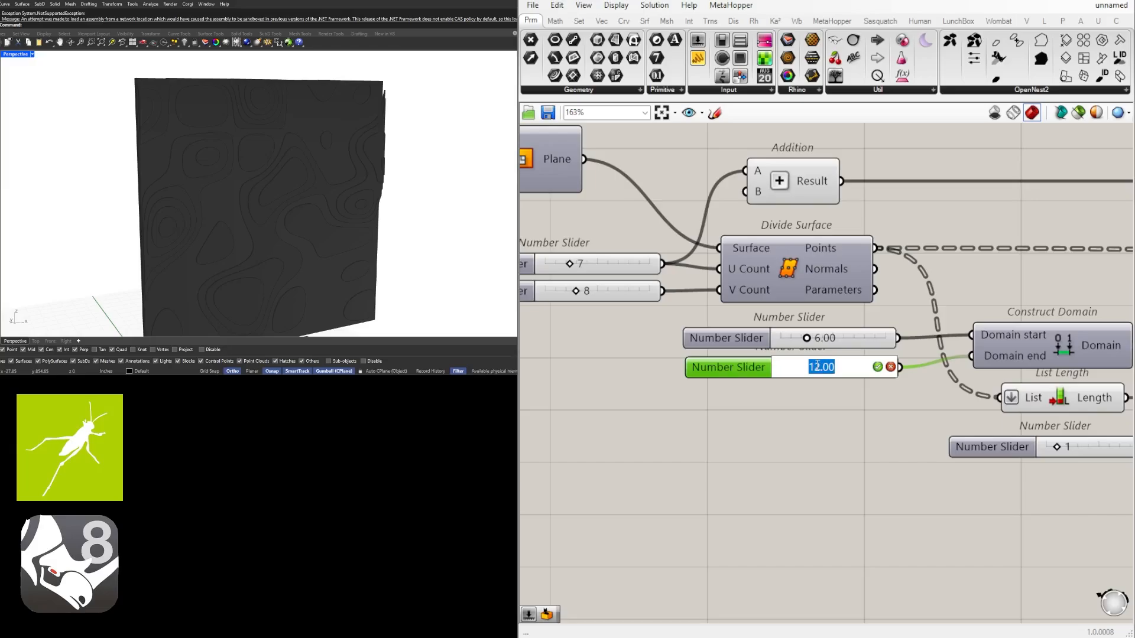
pyautogui.press('Return')
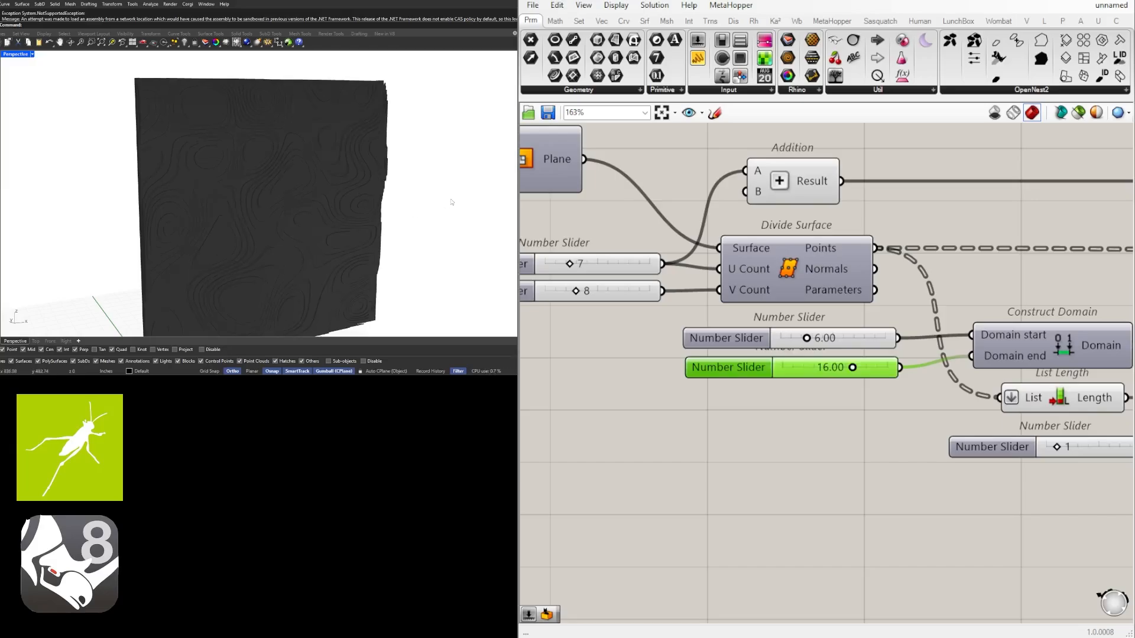
# Set both the U Count and V Count sliders of Divide Surface to 10 and view the panel from the side
pyautogui.scroll(-2, 771, 330)
pyautogui.moveTo(694, 415); pyautogui.dragTo(803, 415, button='right')
pyautogui.click(803, 415)
pyautogui.scroll(4, 771, 302)
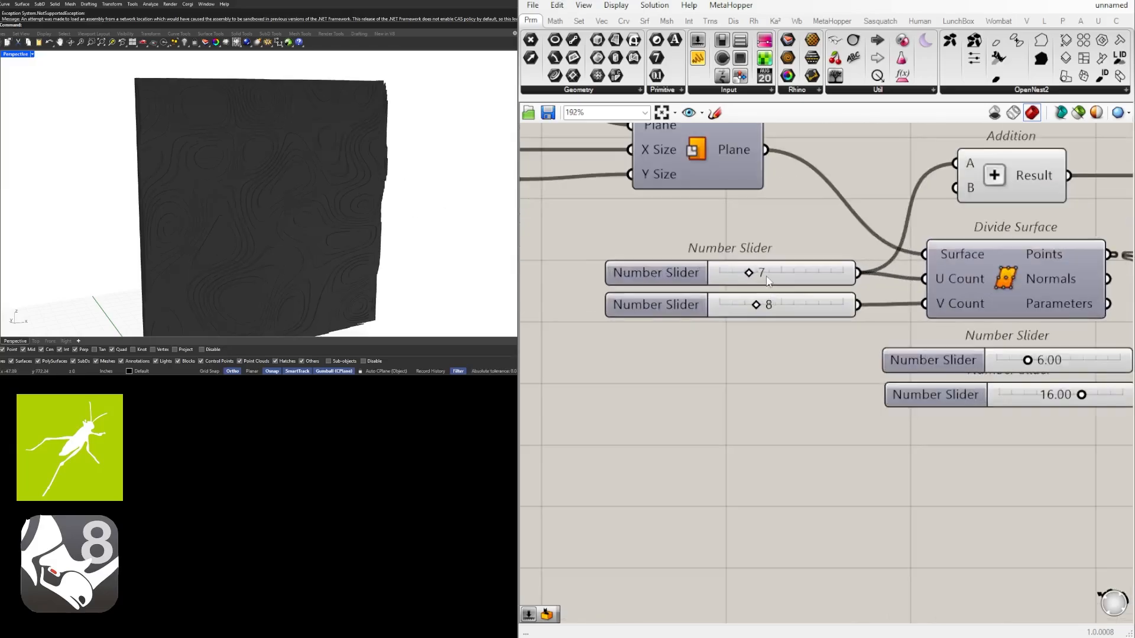
pyautogui.click(765, 272)
pyautogui.doubleClick(765, 271)
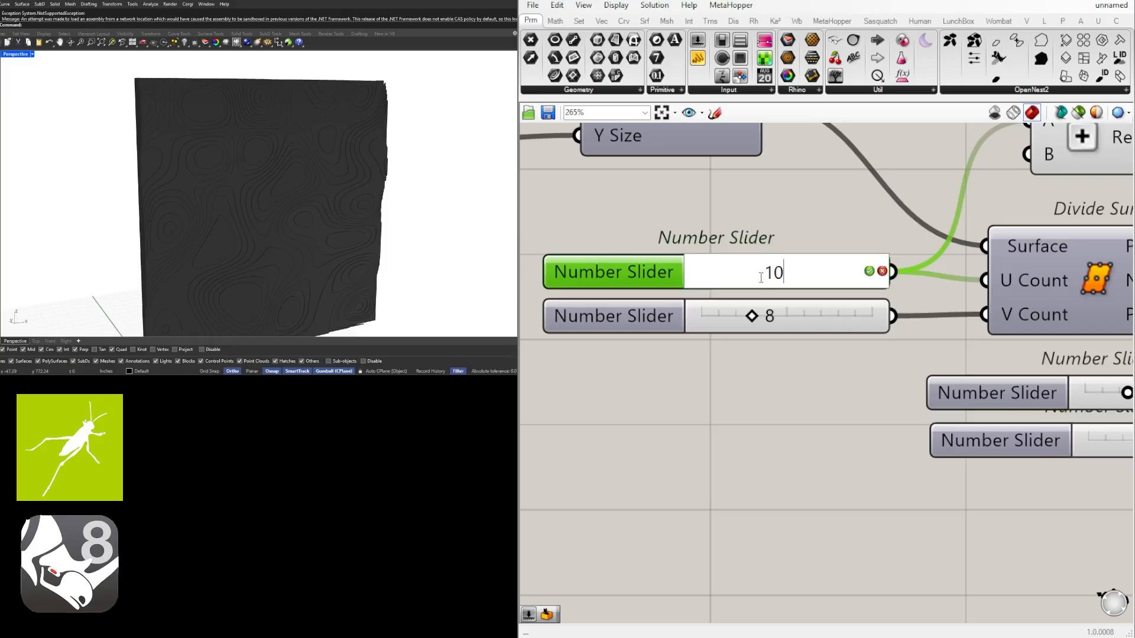
pyautogui.press('Return')
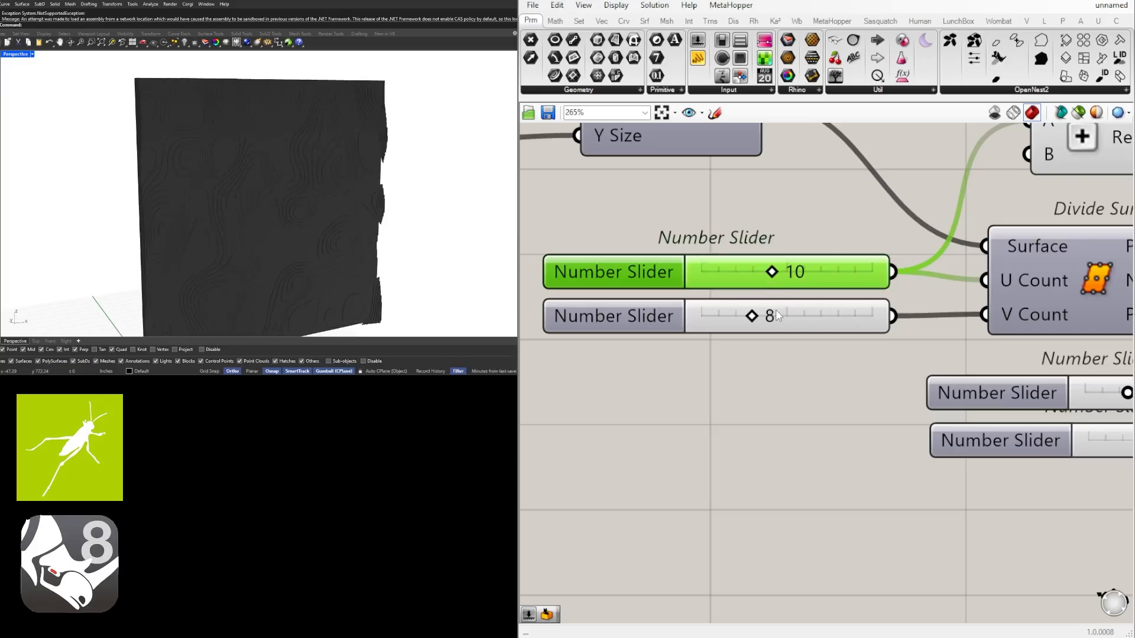
pyautogui.doubleClick(776, 316)
pyautogui.press('Return')
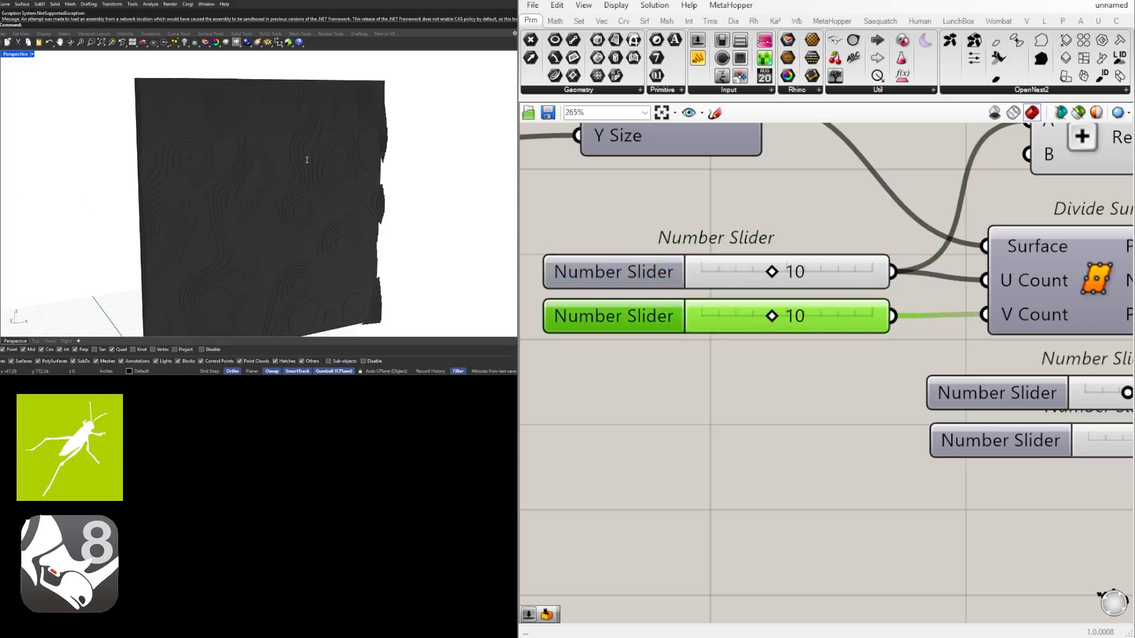
pyautogui.moveTo(175, 191); pyautogui.dragTo(351, 158, button='right')
pyautogui.scroll(-2, 745, 355)
# Raise Divide Surface's U Count and V Count sliders to 15 each and view the panel from the front
pyautogui.scroll(4, 792, 334)
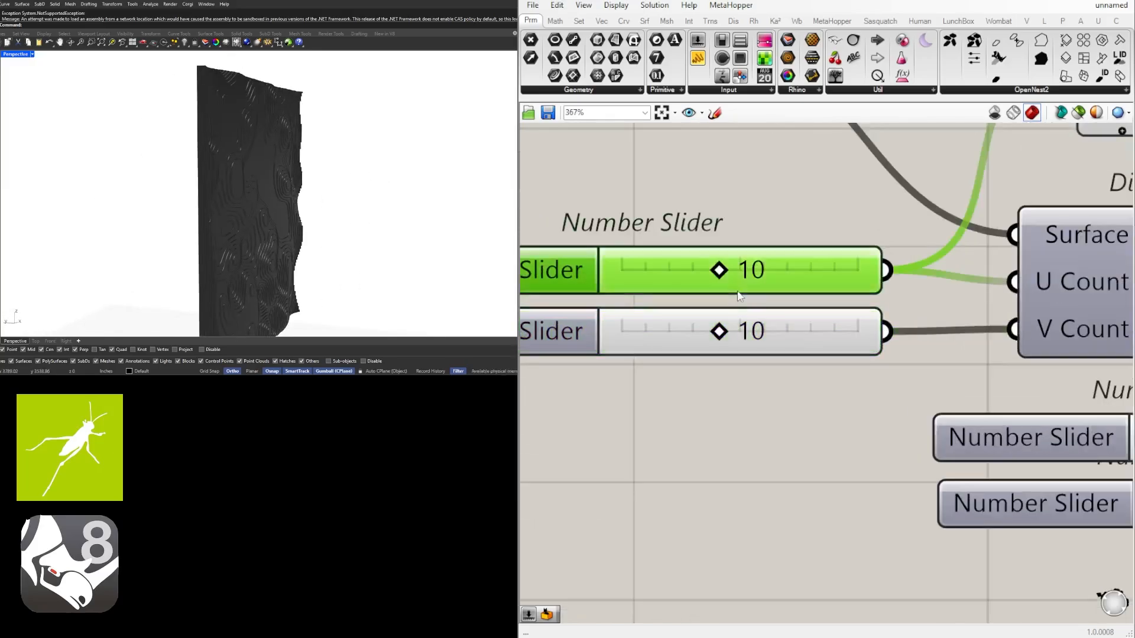
pyautogui.doubleClick(738, 288)
pyautogui.write('15')
pyautogui.press('Return')
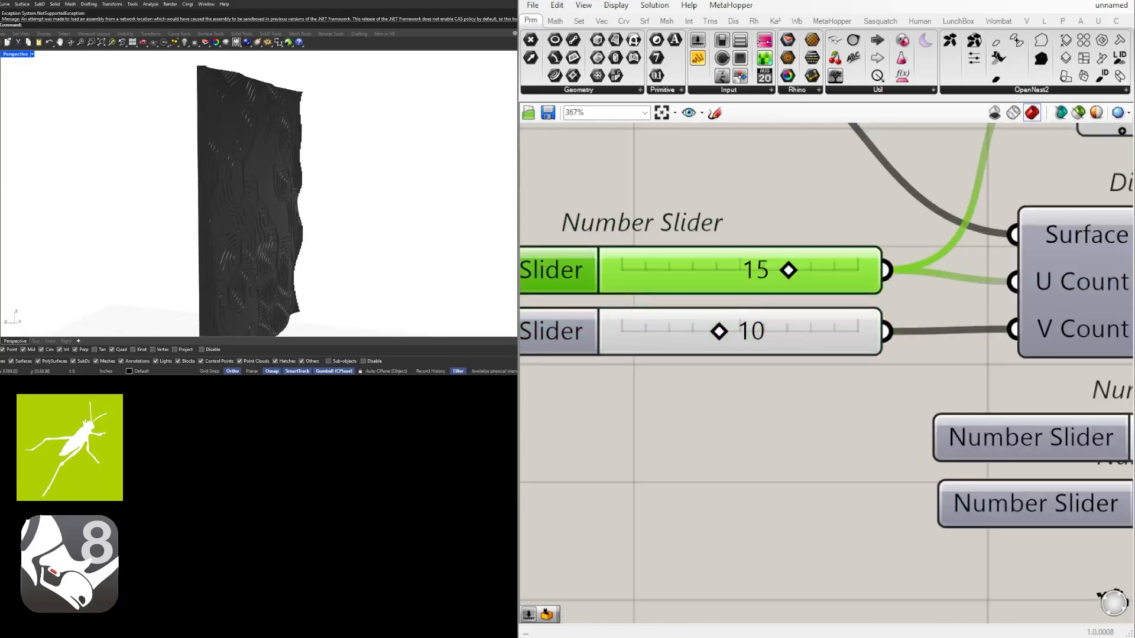
pyautogui.doubleClick(756, 341)
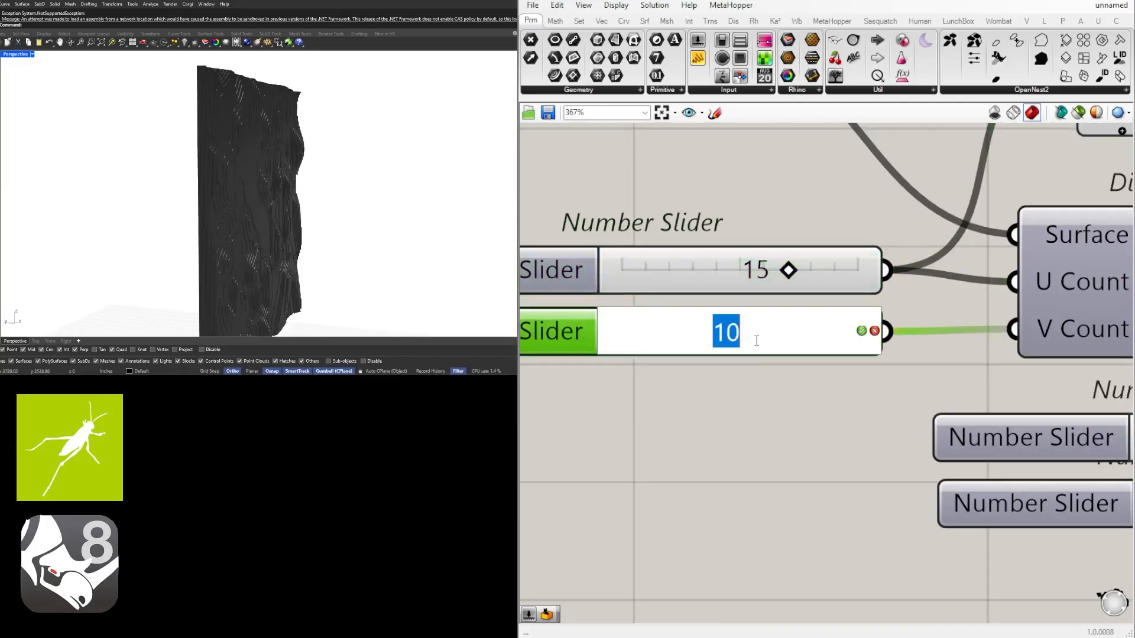
pyautogui.write('15')
pyautogui.press('Return')
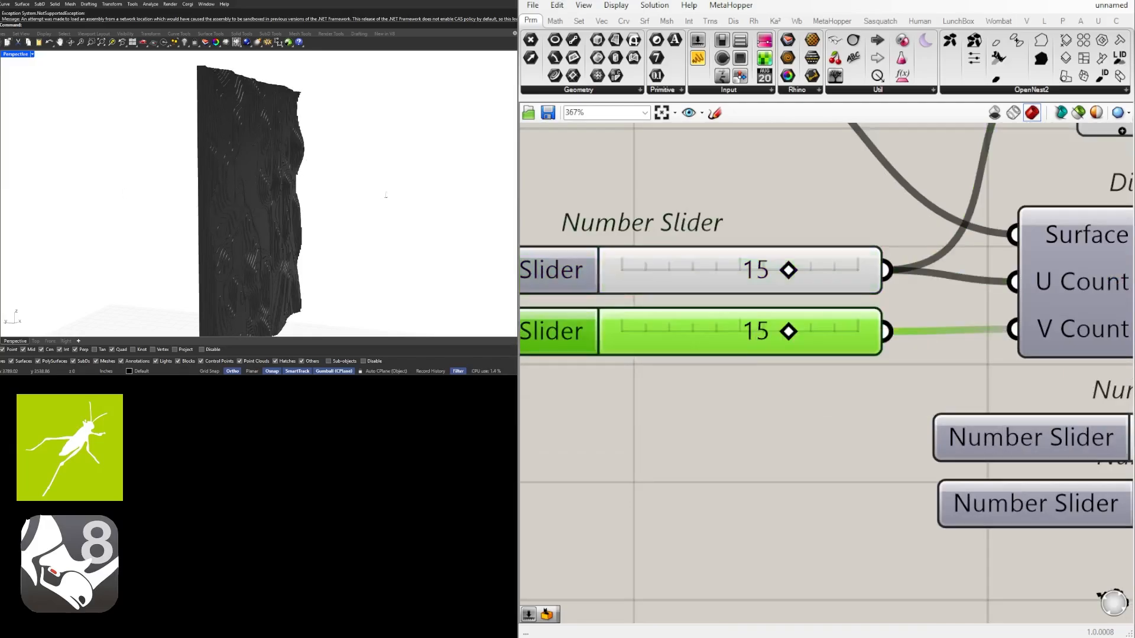
pyautogui.moveTo(385, 194); pyautogui.dragTo(277, 214, button='right')
pyautogui.scroll(-4, 821, 299)
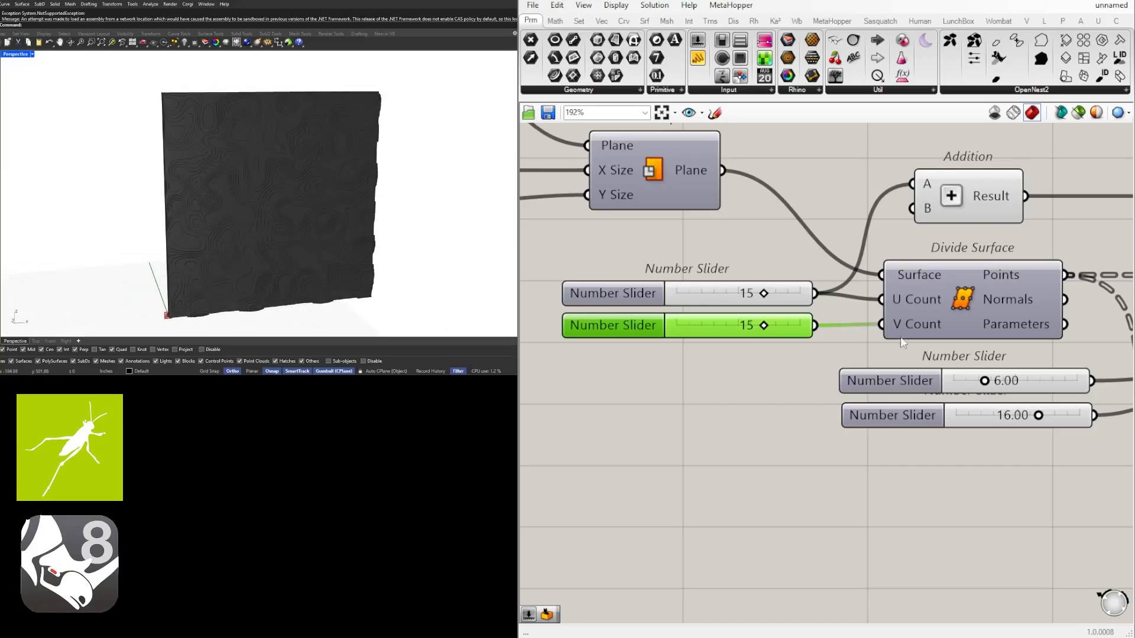
# Reduce Divide Surface's U Count and V Count sliders to 3 each
pyautogui.click(773, 300)
pyautogui.doubleClick(774, 300)
pyautogui.write('3')
pyautogui.press('Return')
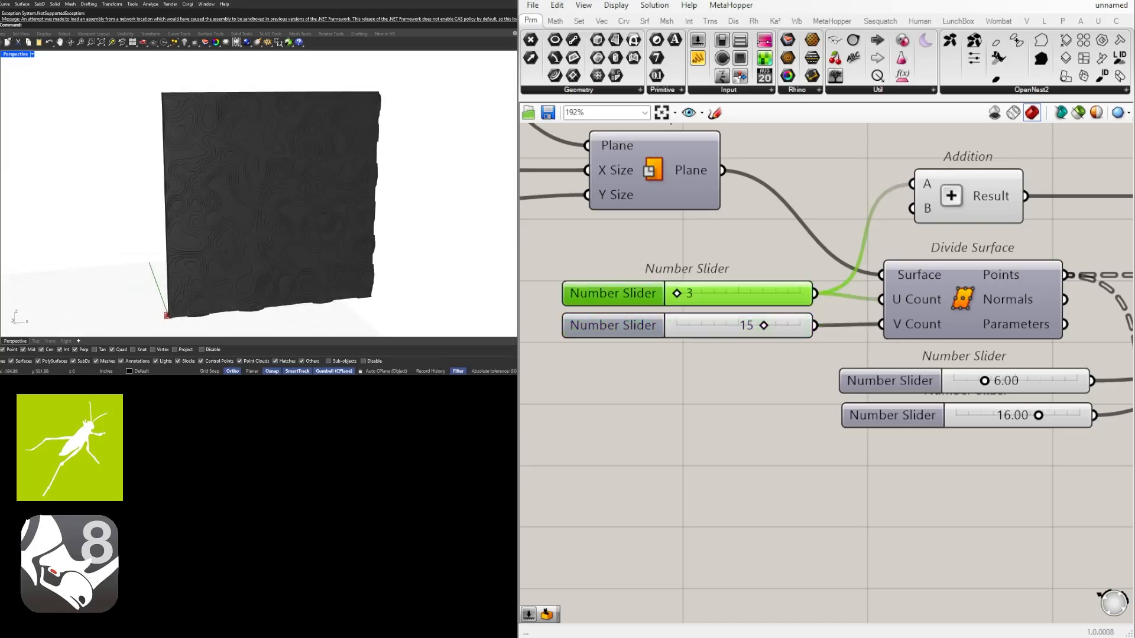
pyautogui.click(769, 327)
pyautogui.doubleClick(750, 331)
pyautogui.write('3')
pyautogui.press('Return')
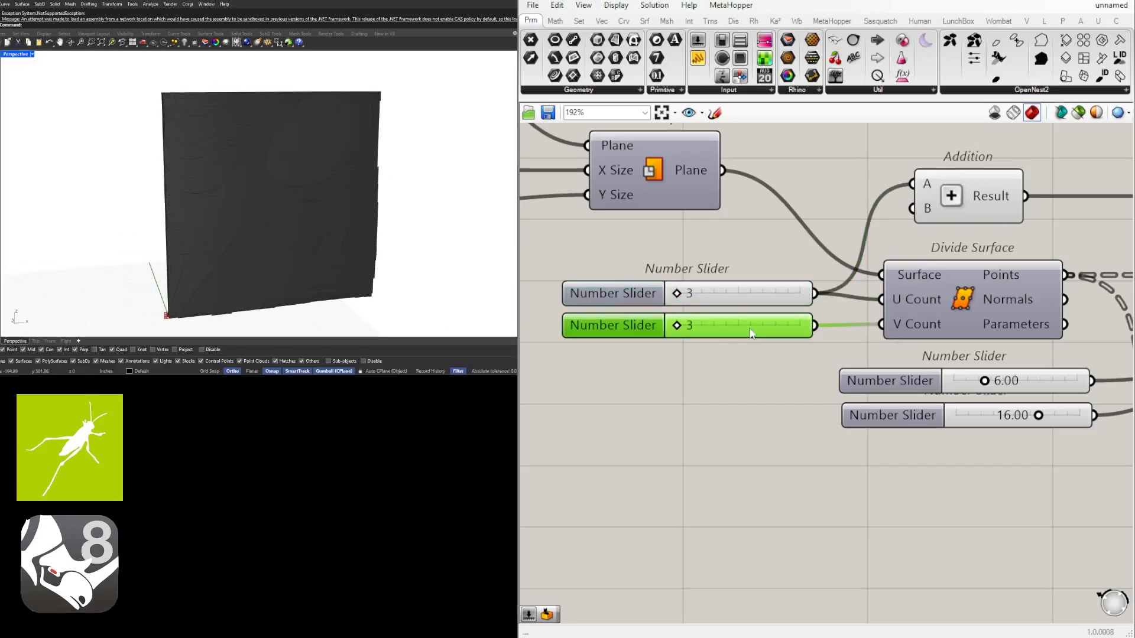
# Raise the Domain end slider of Construct Domain to 24.00
pyautogui.scroll(-2, 830, 355)
pyautogui.moveTo(1086, 351); pyautogui.dragTo(929, 359, button='right')
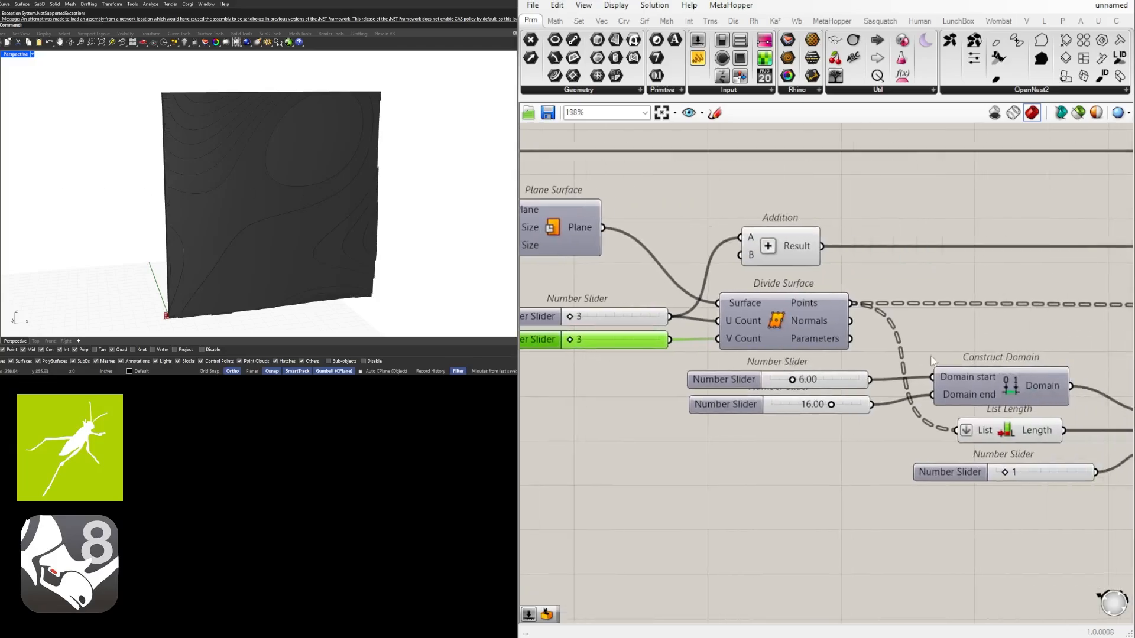
pyautogui.scroll(4, 835, 405)
pyautogui.moveTo(866, 410); pyautogui.dragTo(909, 410)
pyautogui.scroll(-7, 930, 404)
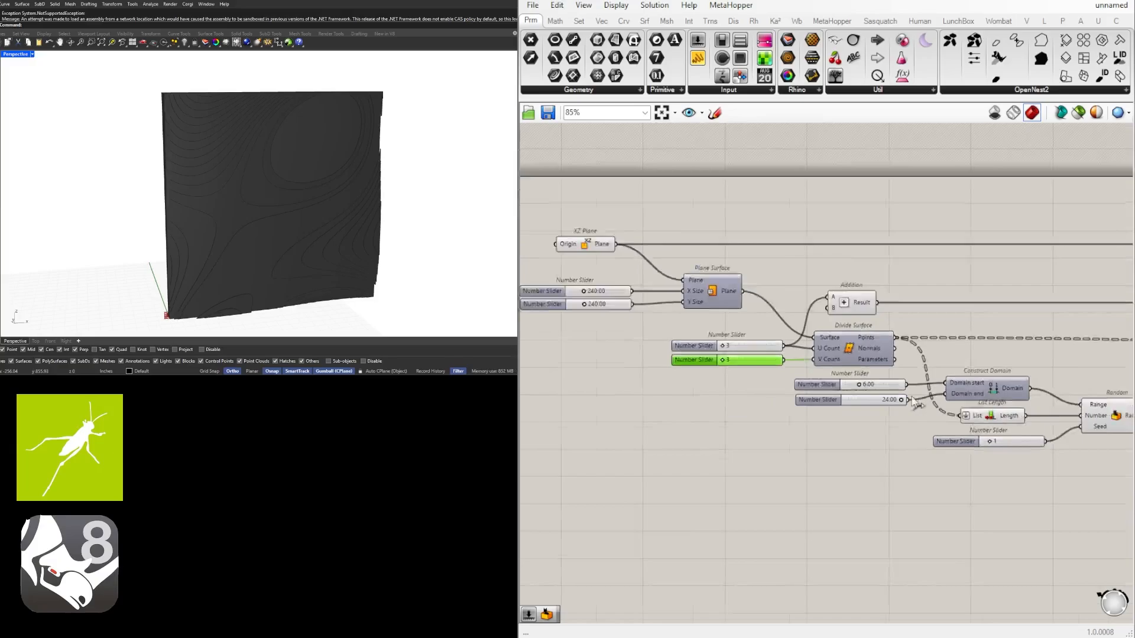
# Flatten the Edges input of Boundary Surfaces and nudge the component into place between Contour and Extrude
pyautogui.moveTo(1109, 414); pyautogui.dragTo(842, 374, button='right')
pyautogui.scroll(-2, 842, 374)
pyautogui.moveTo(1105, 373); pyautogui.dragTo(951, 365, button='right')
pyautogui.scroll(5, 678, 332)
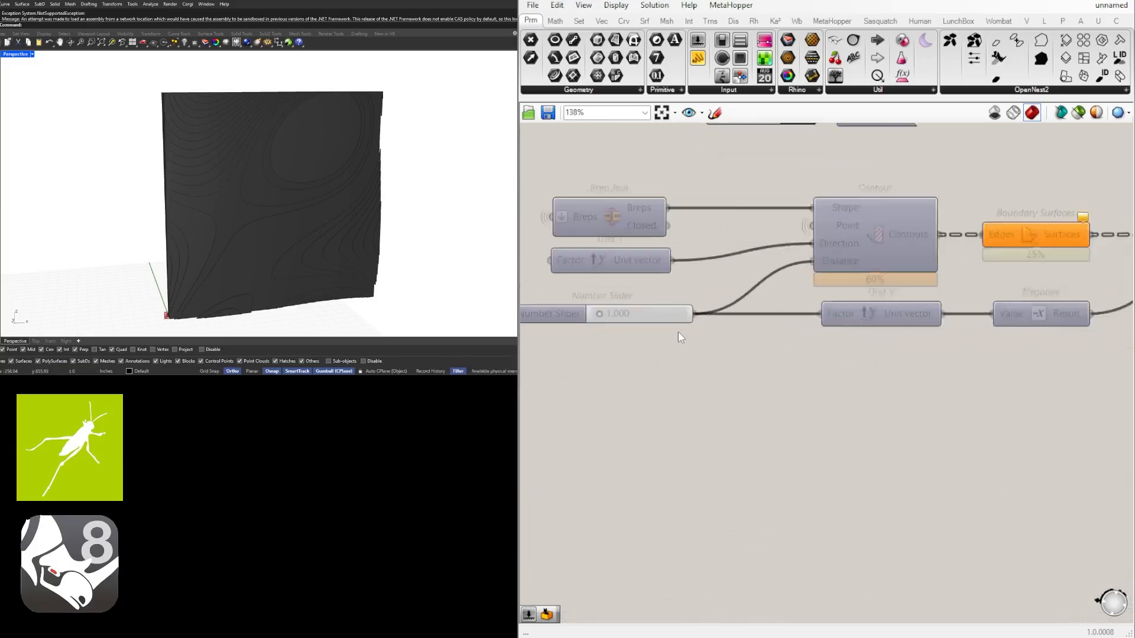
pyautogui.scroll(-1, 684, 353)
pyautogui.moveTo(965, 299); pyautogui.dragTo(796, 340, button='right')
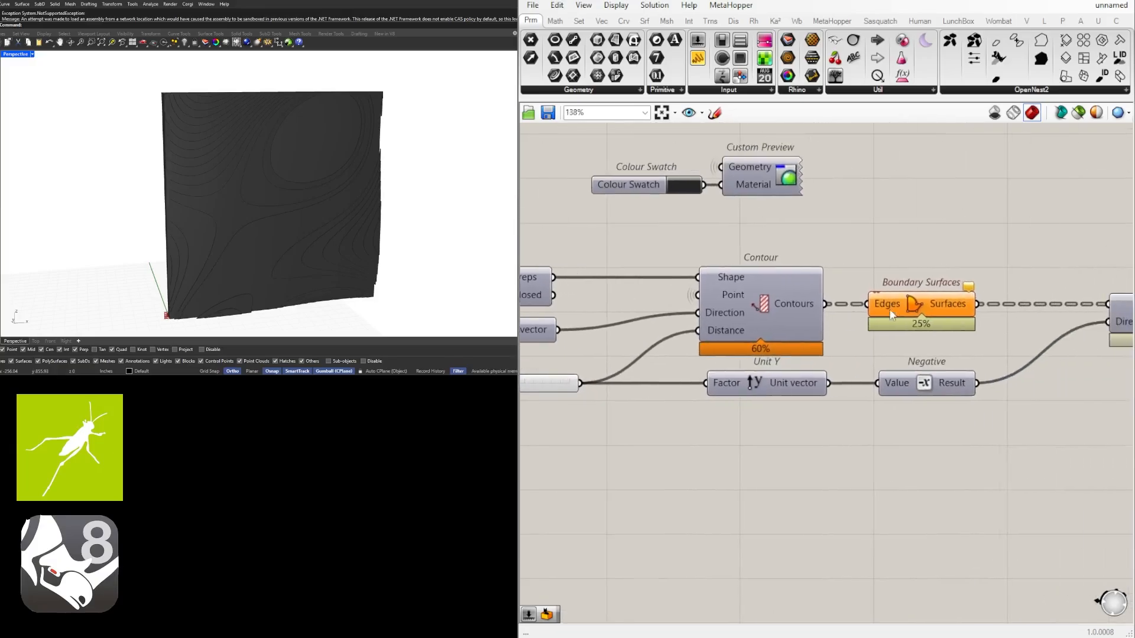
pyautogui.rightClick(887, 304)
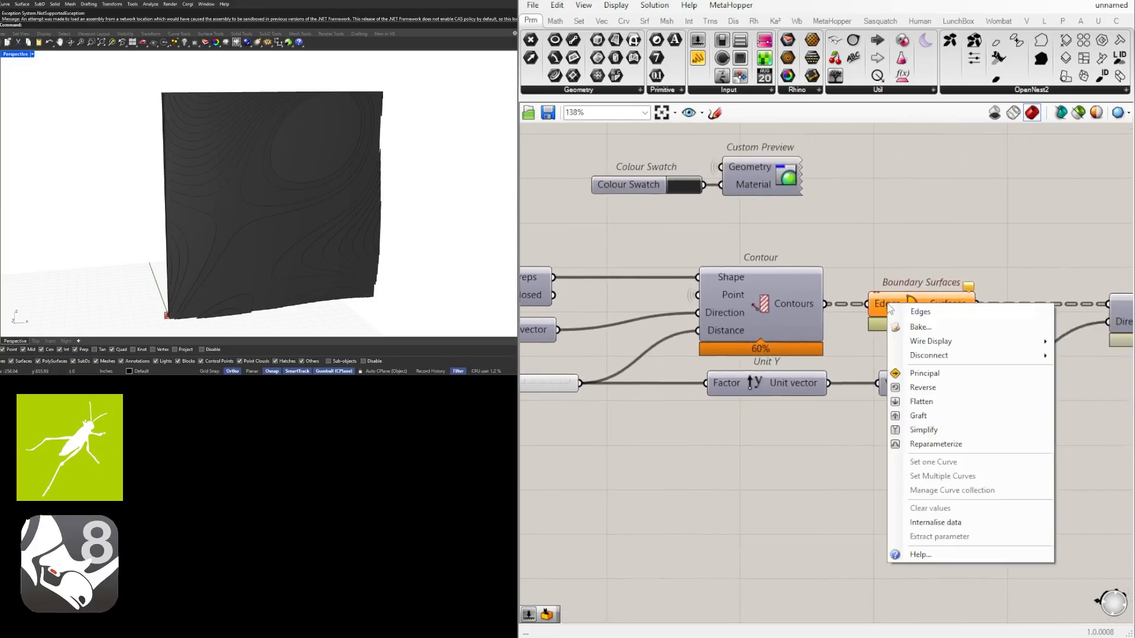
pyautogui.click(920, 401)
pyautogui.moveTo(950, 256); pyautogui.dragTo(810, 256, button='right')
pyautogui.moveTo(805, 304); pyautogui.dragTo(818, 306)
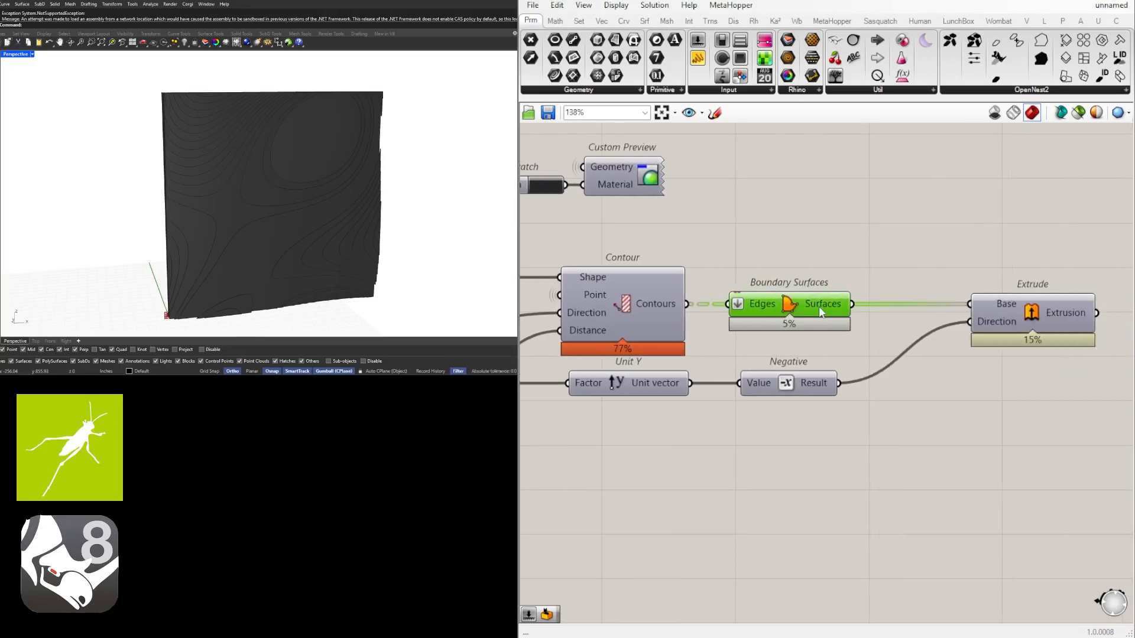
pyautogui.click(713, 347)
# Set the number slider driving Contour's Distance to 0.5
pyautogui.scroll(-3, 712, 347)
pyautogui.moveTo(733, 370); pyautogui.dragTo(927, 398, button='right')
pyautogui.scroll(7, 729, 354)
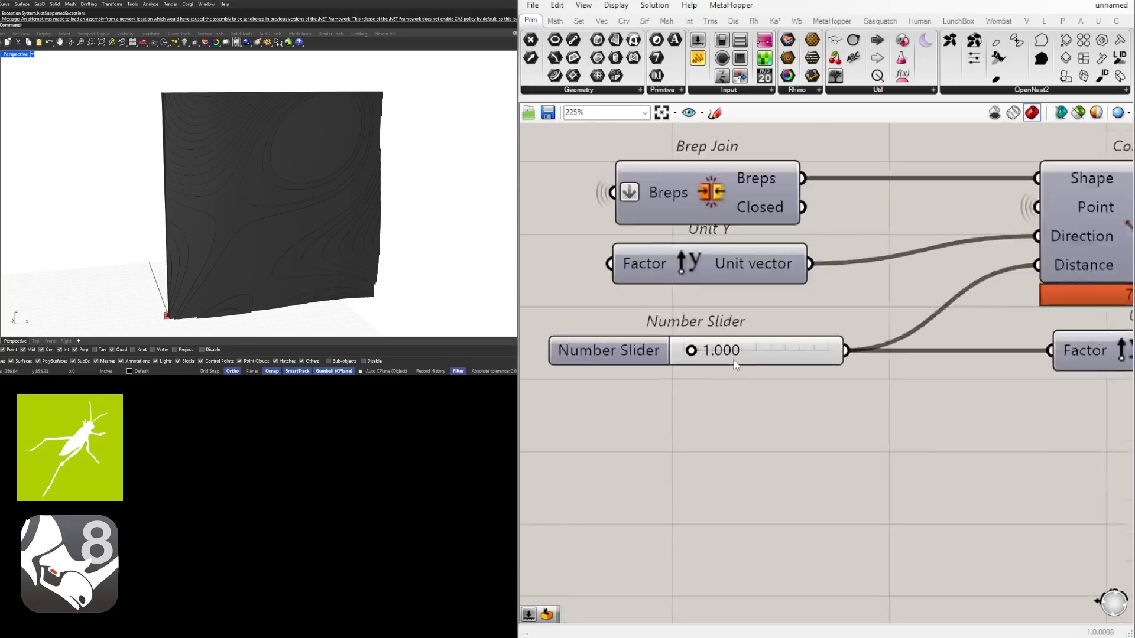
pyautogui.doubleClick(729, 354)
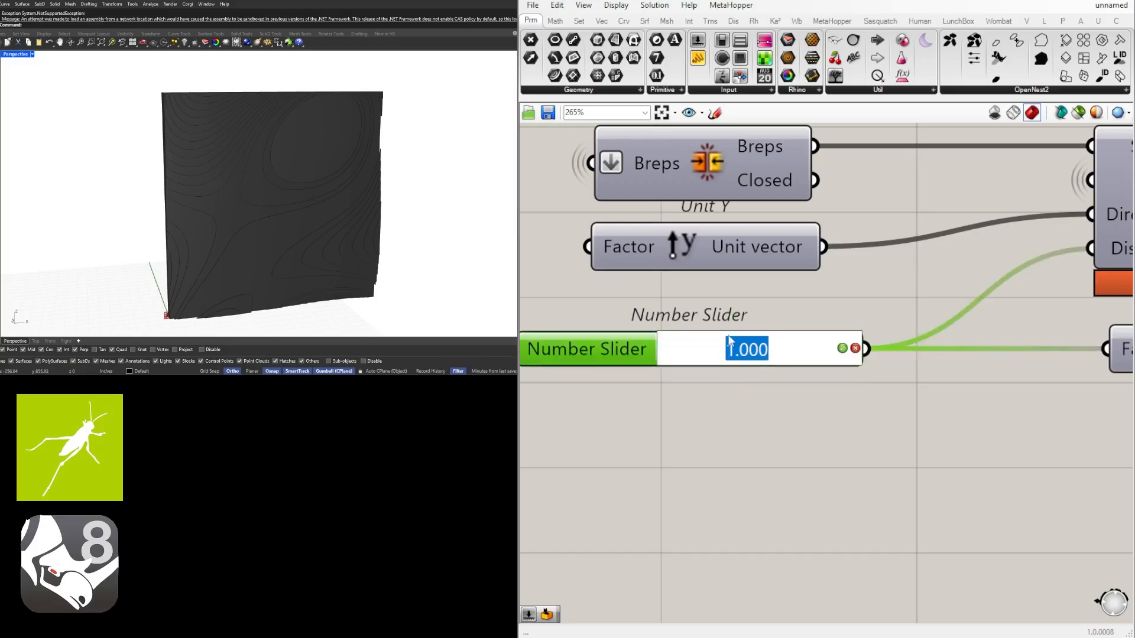
pyautogui.write('.5')
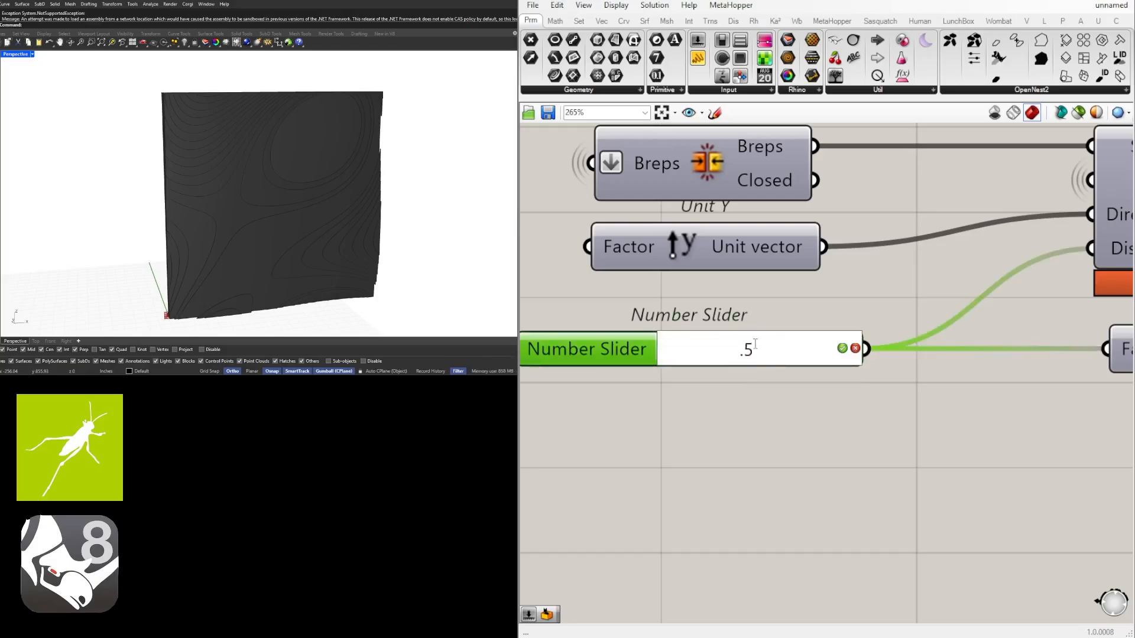
pyautogui.press('Return')
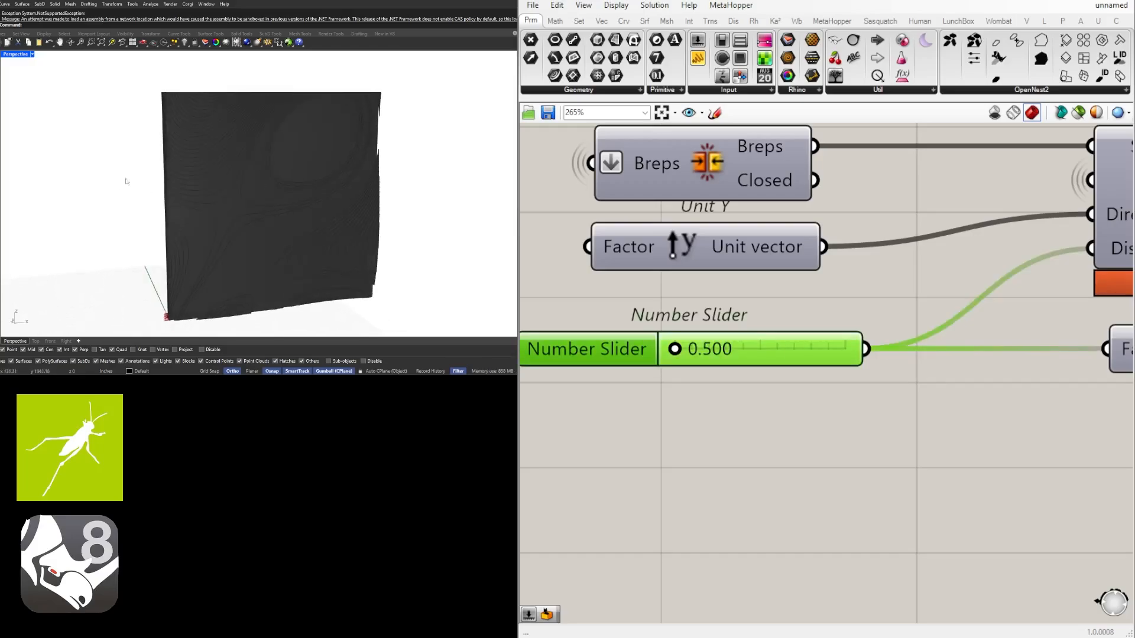
# Set the Seed slider of the Random component to 0
pyautogui.scroll(-5, 887, 343)
pyautogui.scroll(-3, 864, 335)
pyautogui.scroll(6, 594, 378)
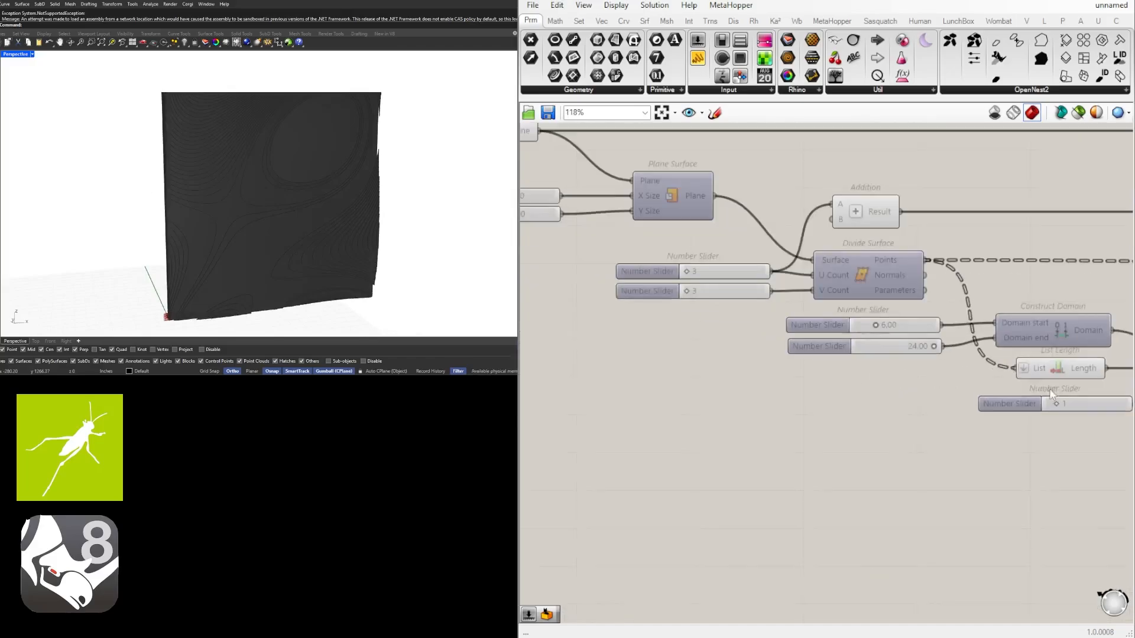
pyautogui.moveTo(958, 361); pyautogui.dragTo(532, 342, button='right')
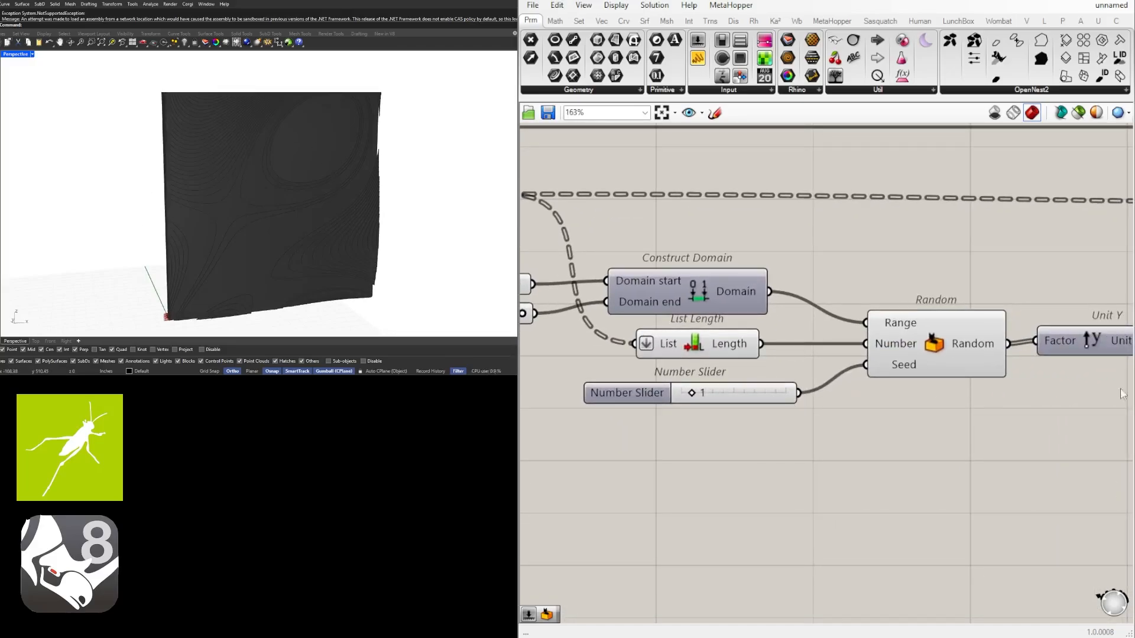
pyautogui.scroll(2, 680, 409)
pyautogui.doubleClick(701, 397)
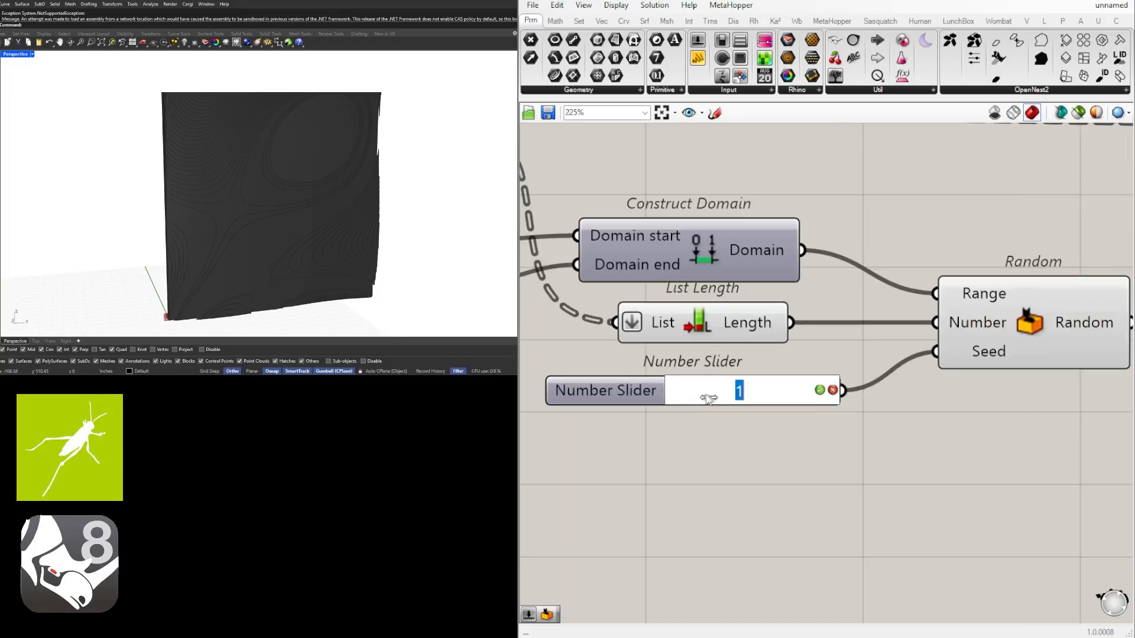
pyautogui.write('0')
pyautogui.press('Return')
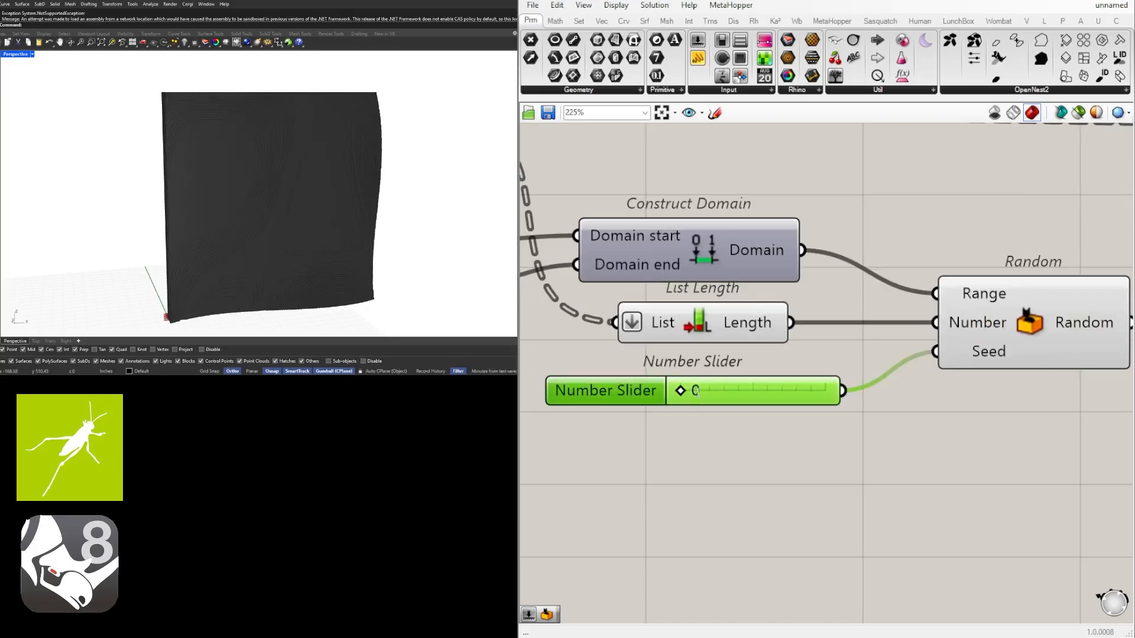
# Try seed values 3 and 4 for the Random component
pyautogui.doubleClick(698, 394)
pyautogui.write('3')
pyautogui.press('Return')
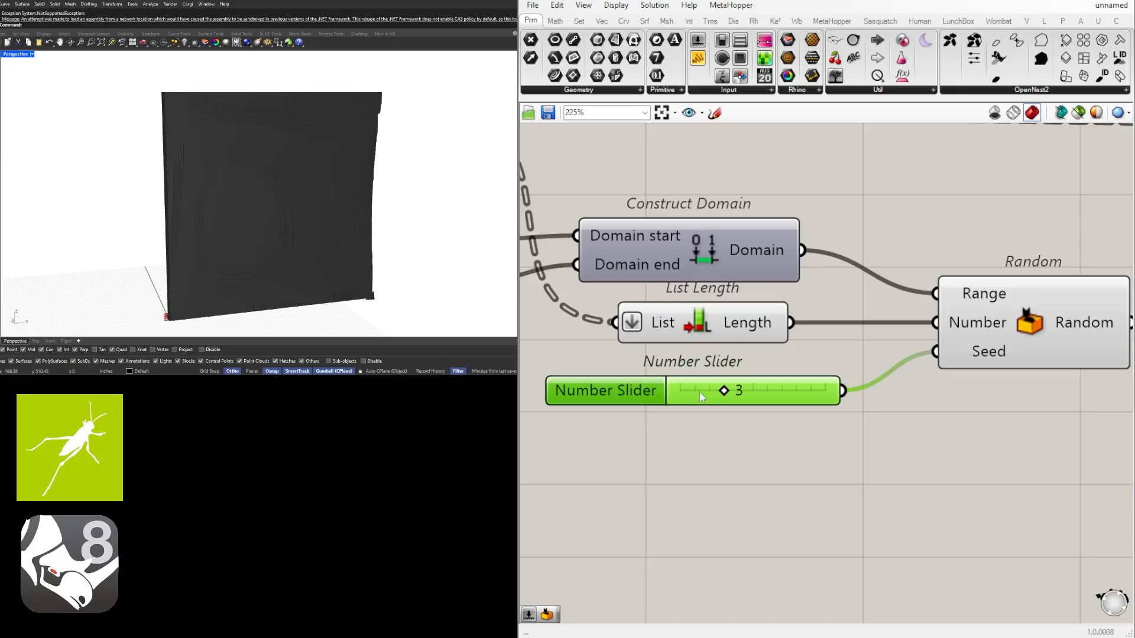
pyautogui.doubleClick(749, 391)
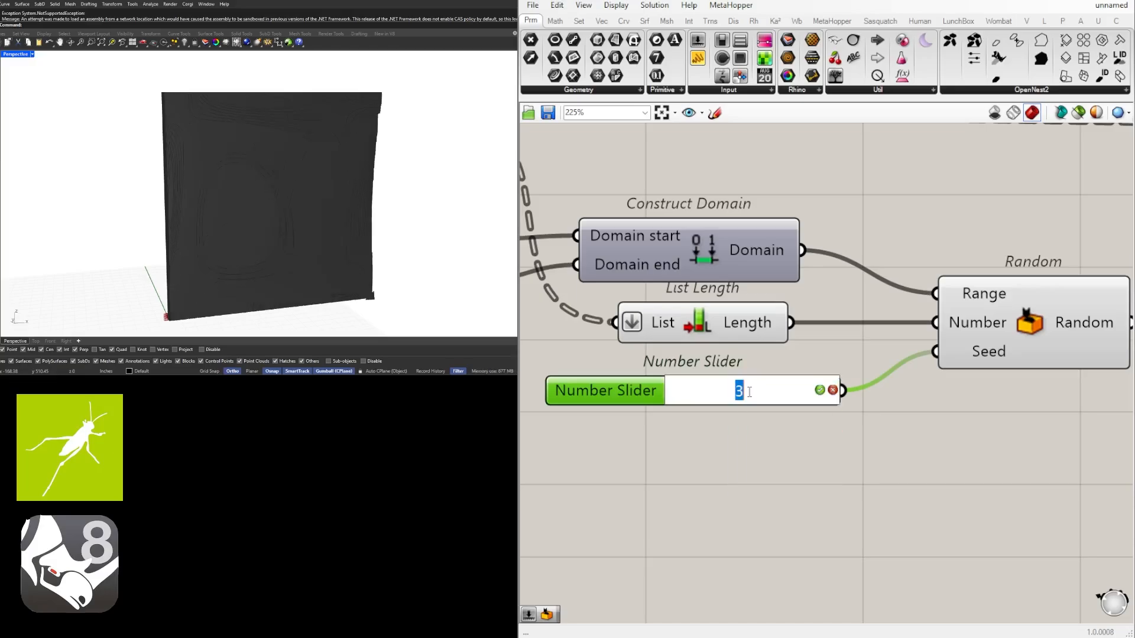
pyautogui.write('4')
pyautogui.press('Return')
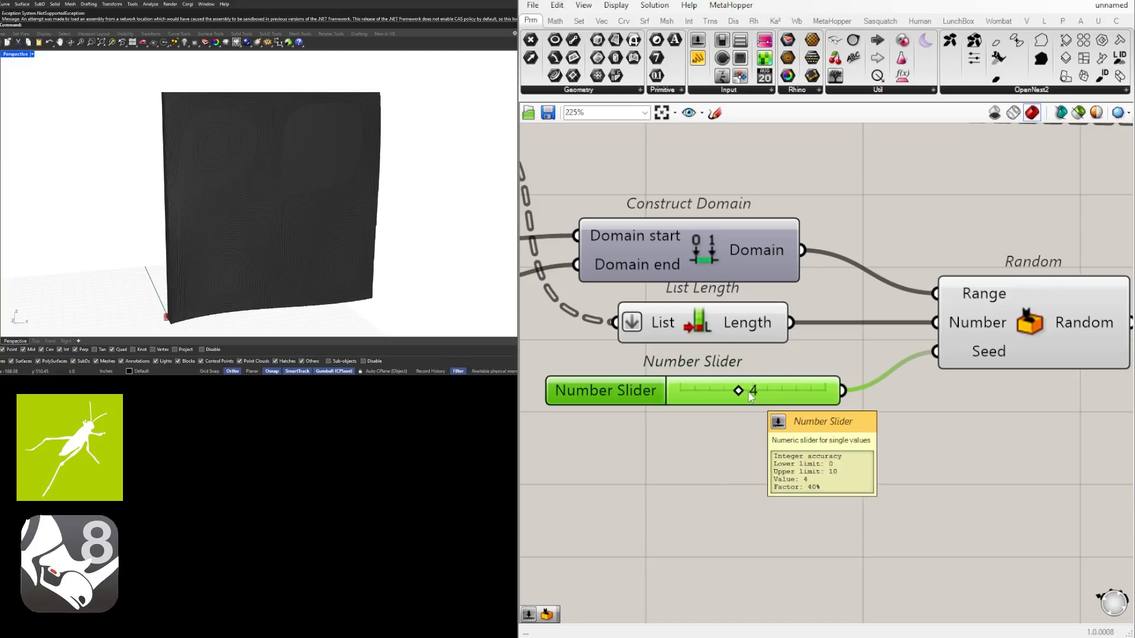
# Review the Divide Surface and Construct Domain sliders and inspect the values output by the Random component
pyautogui.scroll(-6, 775, 329)
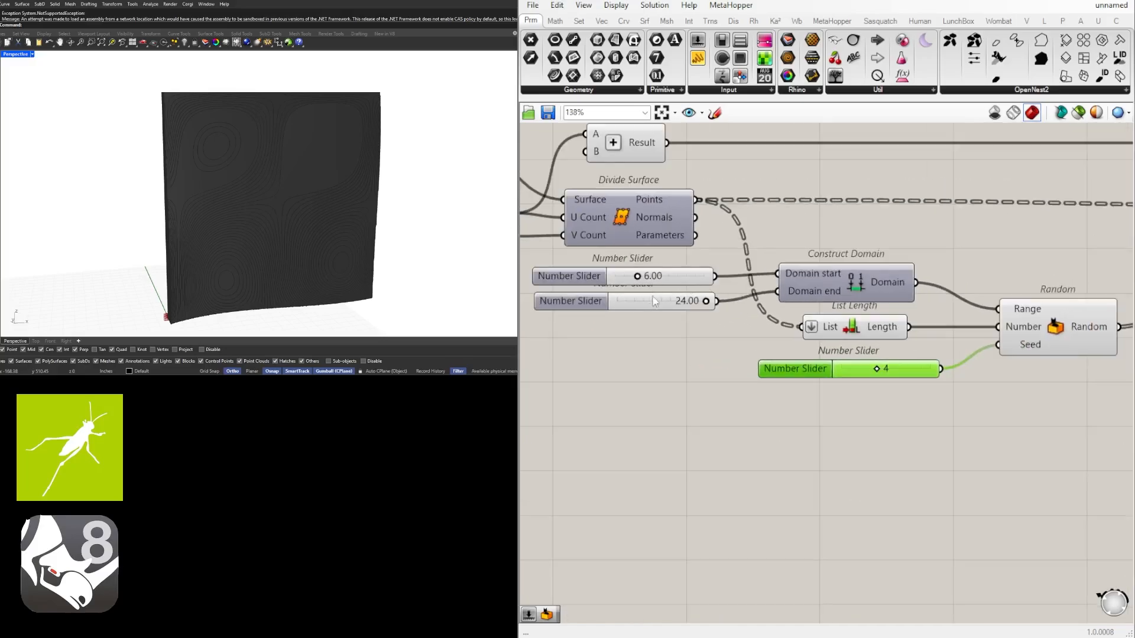
pyautogui.scroll(5, 763, 273)
pyautogui.moveTo(765, 256); pyautogui.dragTo(654, 275, button='right')
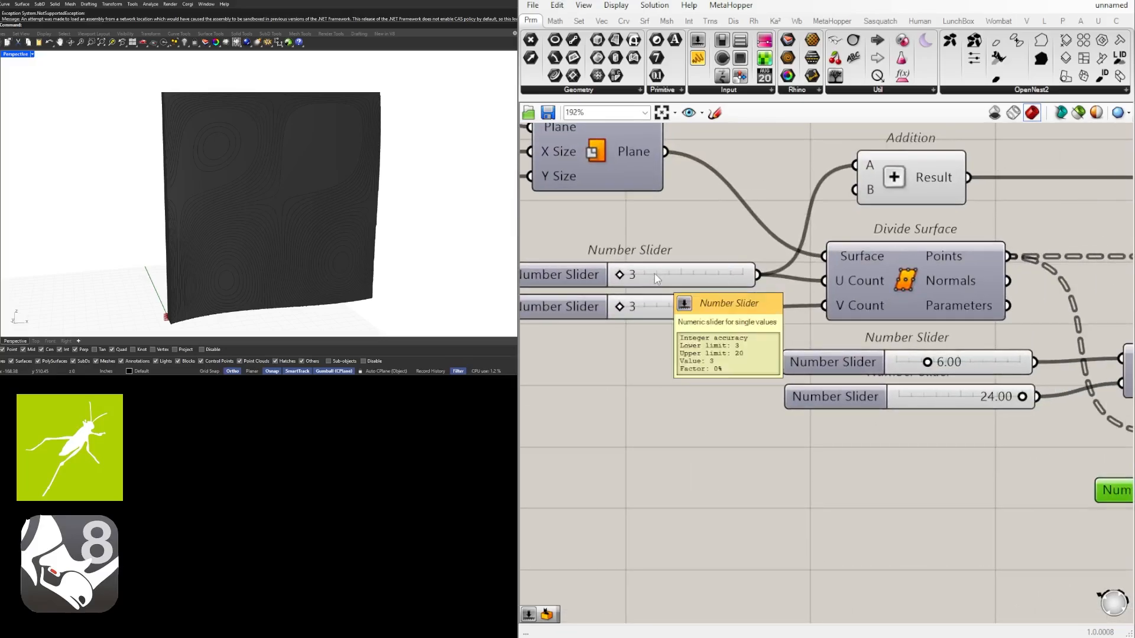
pyautogui.scroll(-5, 678, 265)
pyautogui.scroll(-7, 679, 269)
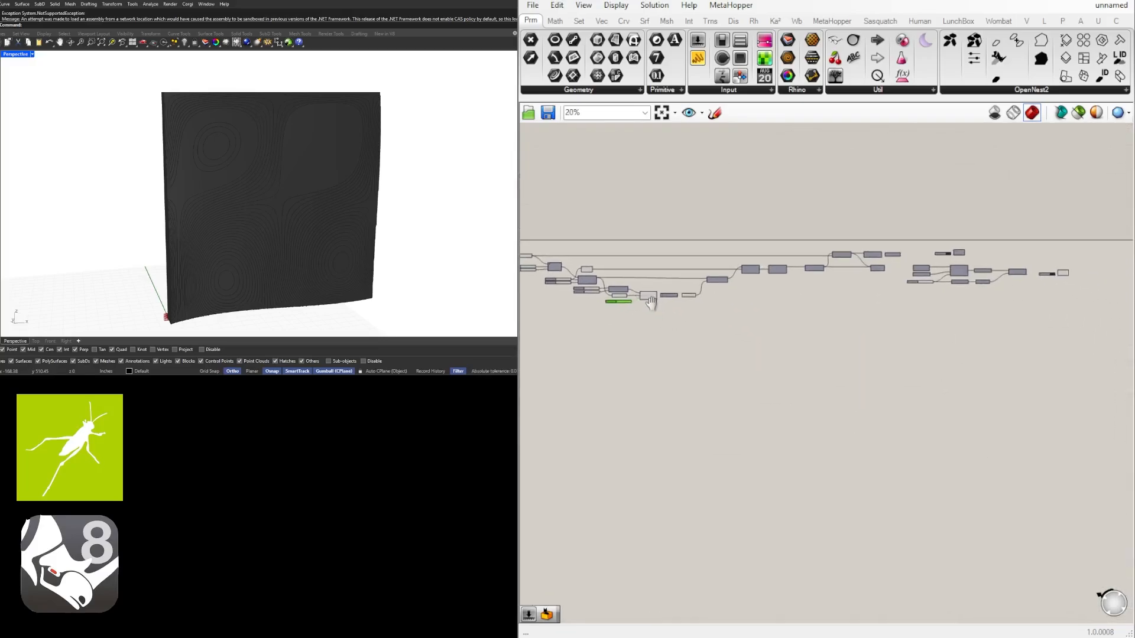
pyautogui.moveTo(681, 300); pyautogui.dragTo(686, 301, button='right')
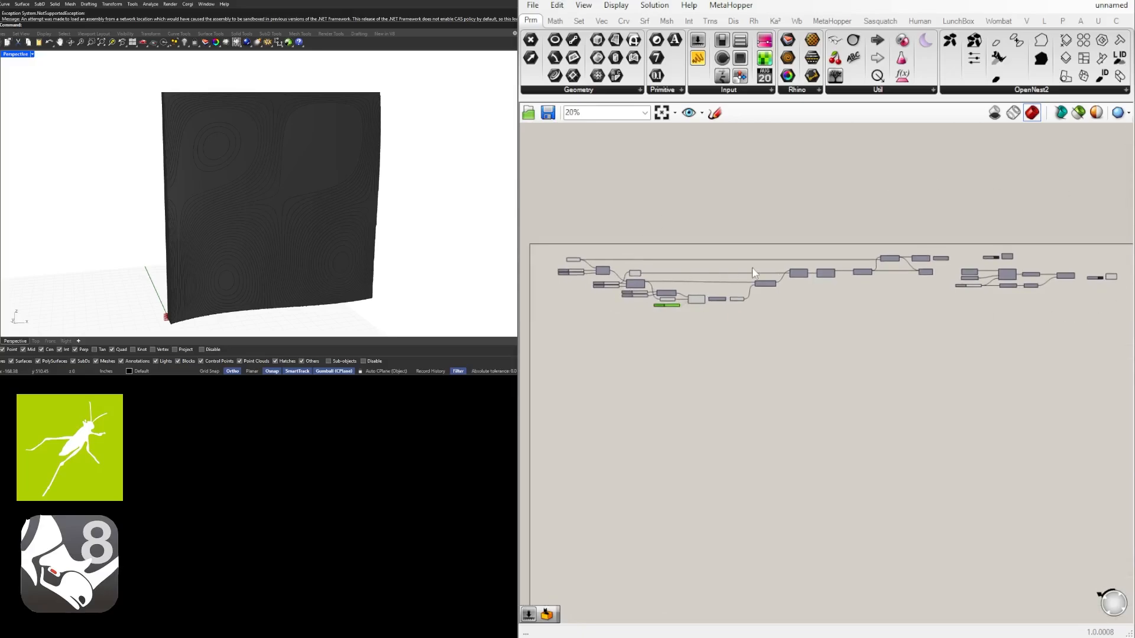
pyautogui.scroll(8, 682, 285)
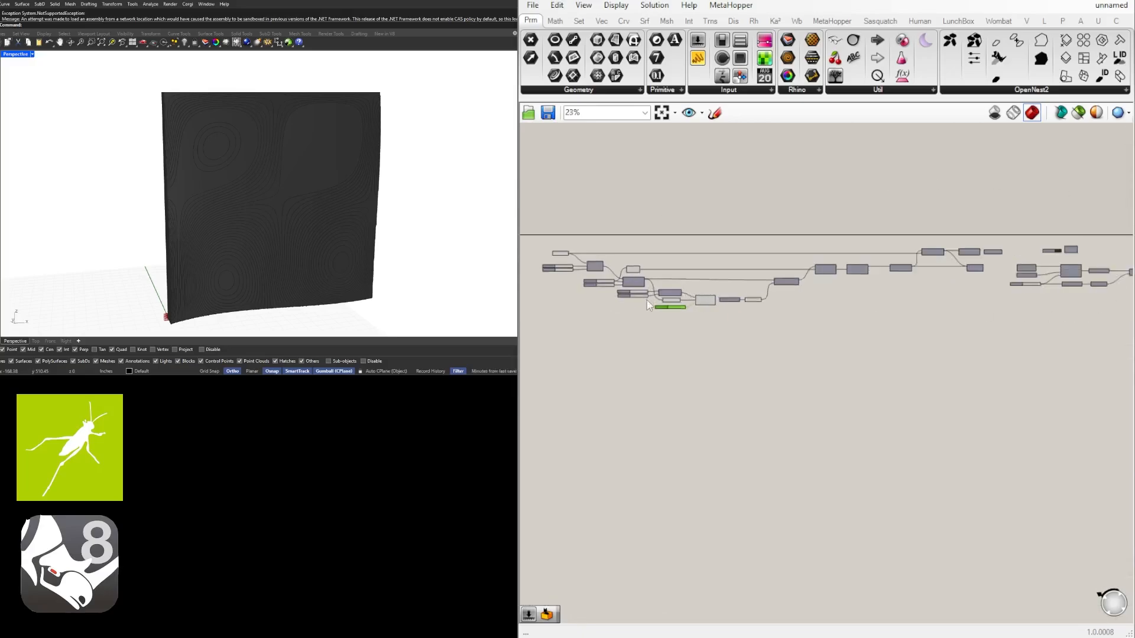
pyautogui.scroll(2, 943, 276)
pyautogui.moveTo(1062, 392); pyautogui.dragTo(842, 404, button='right')
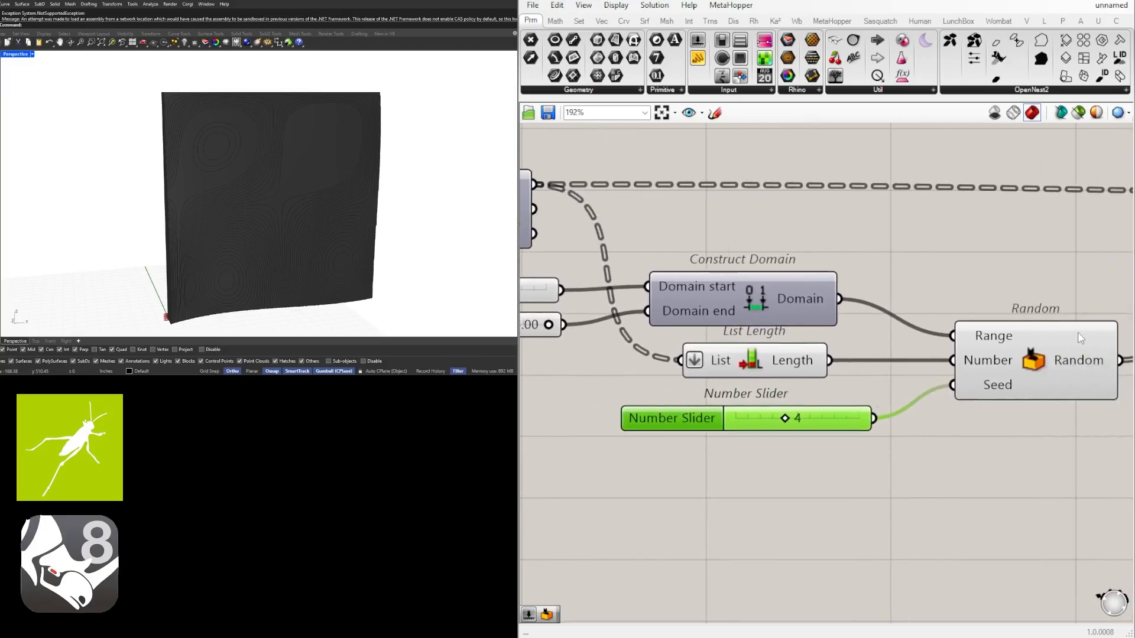
pyautogui.moveTo(1080, 338)
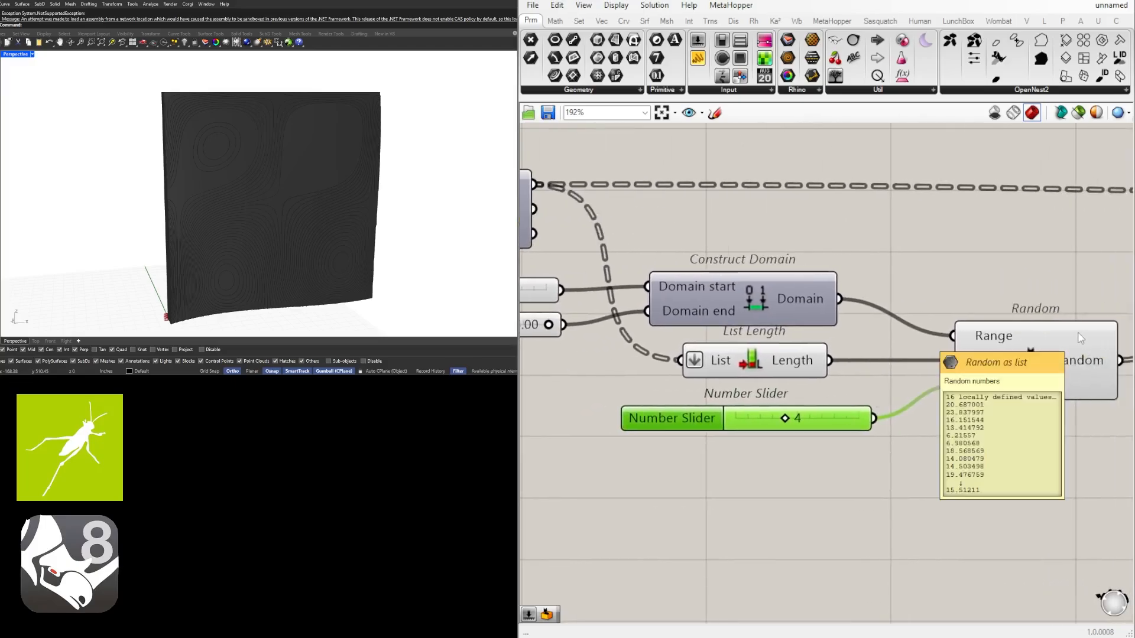
# Move the Unit Y and Negative components slightly farther from Random and line them up with its output
pyautogui.scroll(-3, 993, 334)
pyautogui.moveTo(1015, 376); pyautogui.dragTo(941, 363, button='right')
pyautogui.moveTo(1023, 325); pyautogui.dragTo(875, 345, button='right')
pyautogui.click(924, 350)
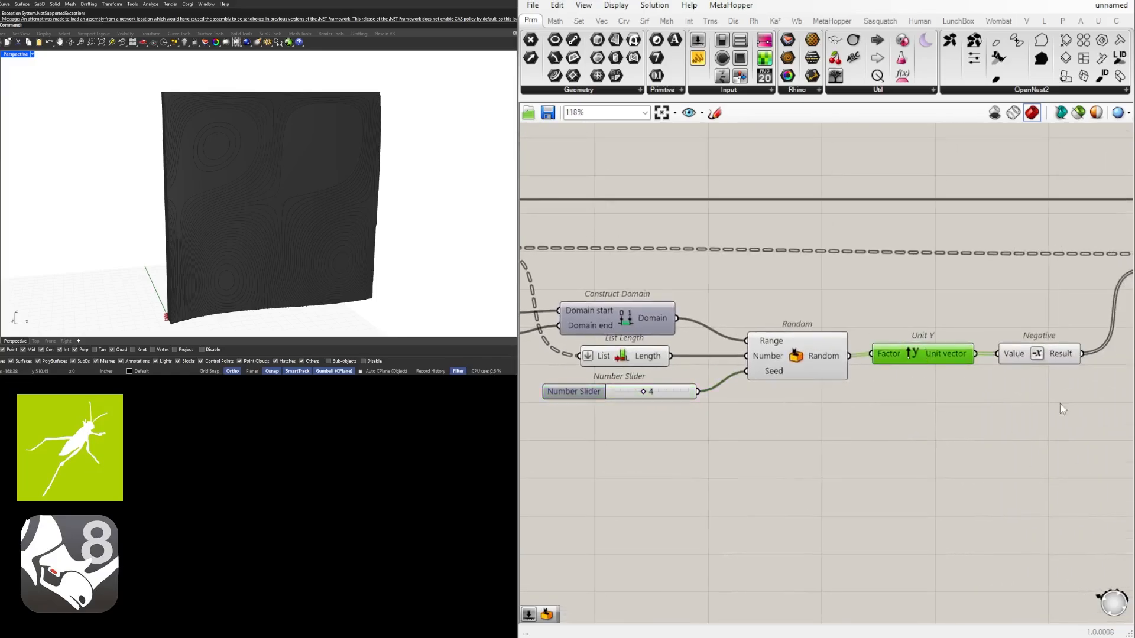
pyautogui.moveTo(1073, 397); pyautogui.dragTo(940, 358)
pyautogui.click(958, 408)
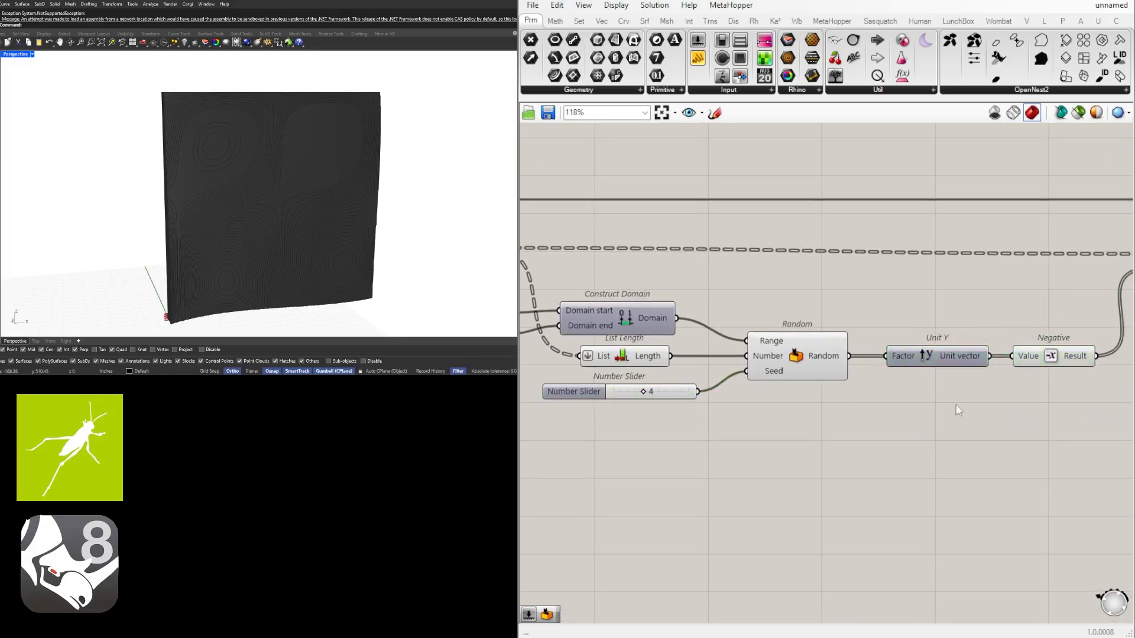
# Set Divide Surface's U Count and V Count sliders to 5 each
pyautogui.moveTo(562, 416); pyautogui.dragTo(742, 413, button='right')
pyautogui.moveTo(535, 340); pyautogui.dragTo(649, 353, button='right')
pyautogui.scroll(3, 648, 353)
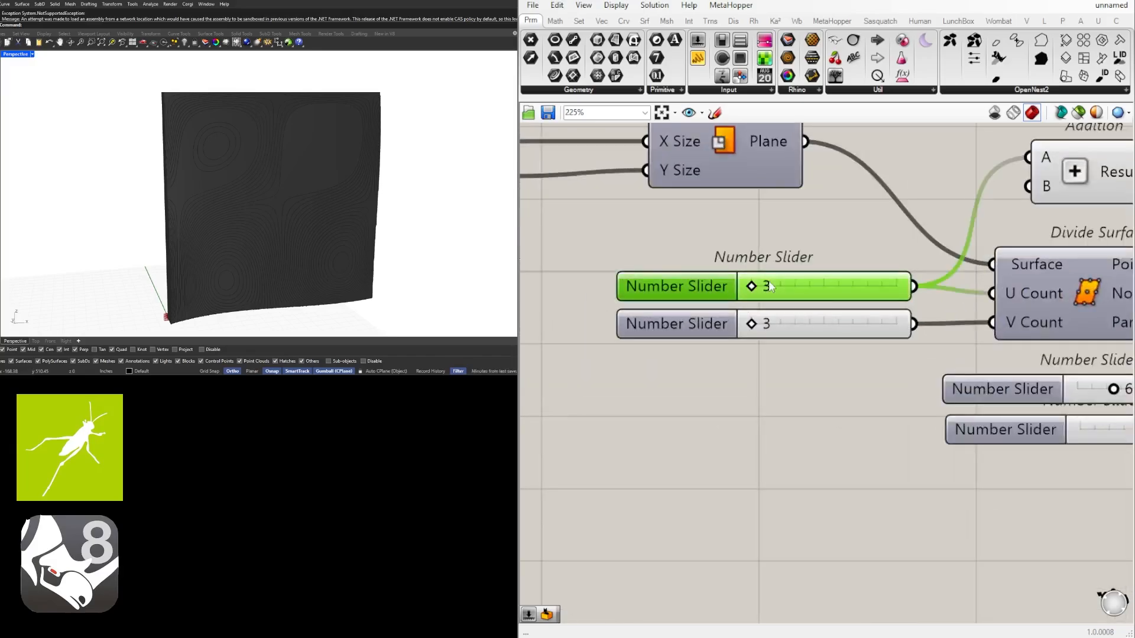
pyautogui.doubleClick(770, 282)
pyautogui.write('5')
pyautogui.press('Return')
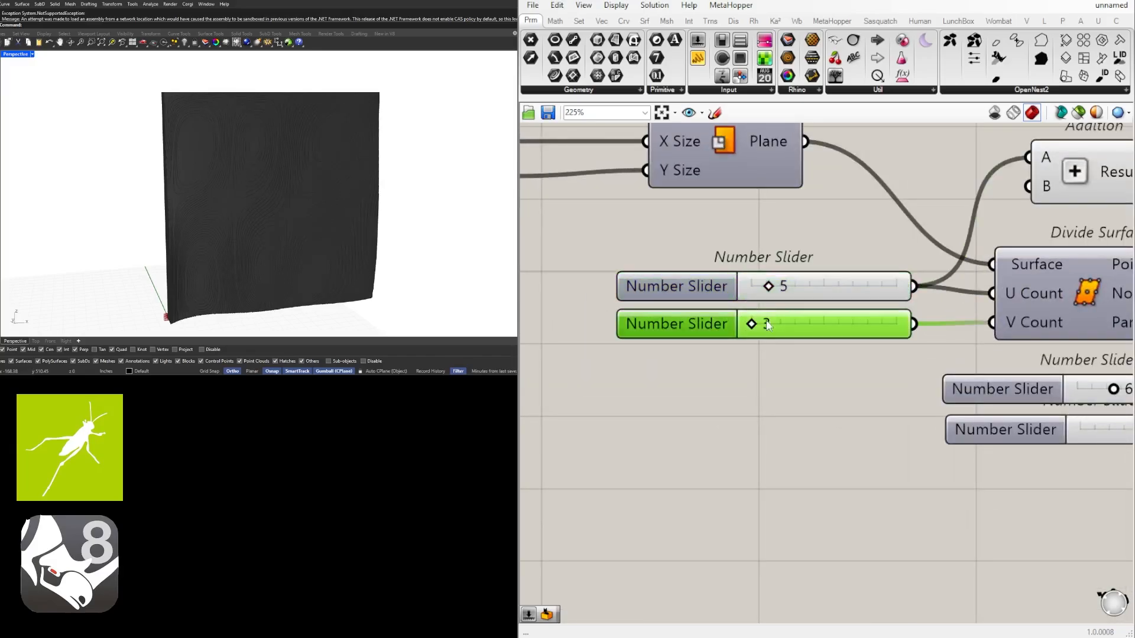
pyautogui.doubleClick(769, 324)
pyautogui.write('5')
pyautogui.press('Return')
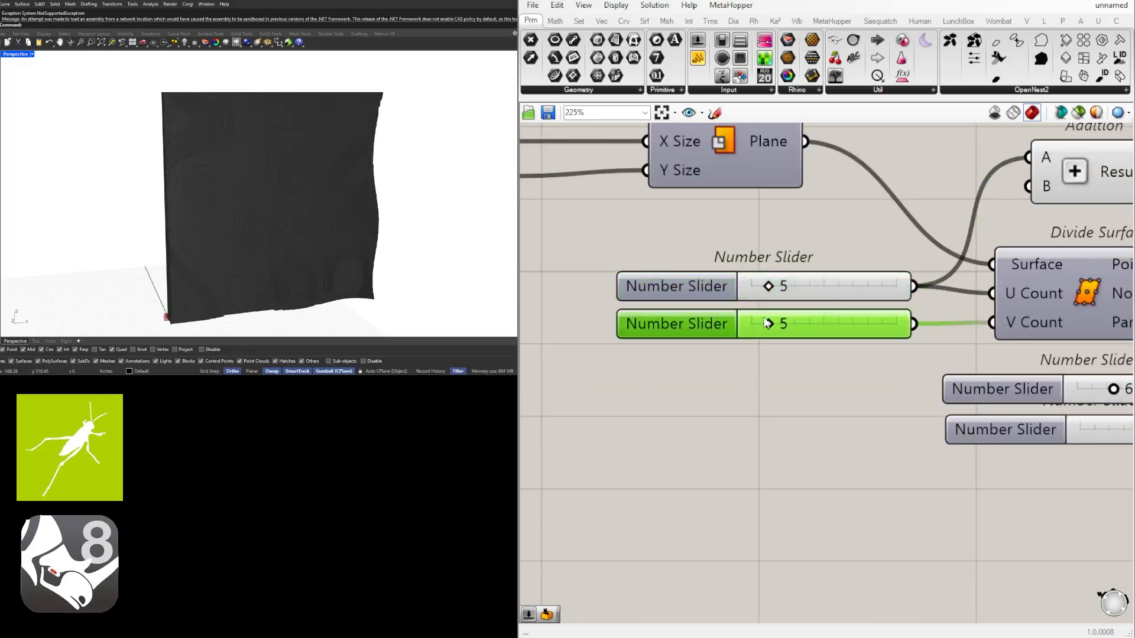
# Try 0 for the Random component's Seed slider, set it to 2 and inspect the panel in perspective
pyautogui.scroll(-3, 896, 309)
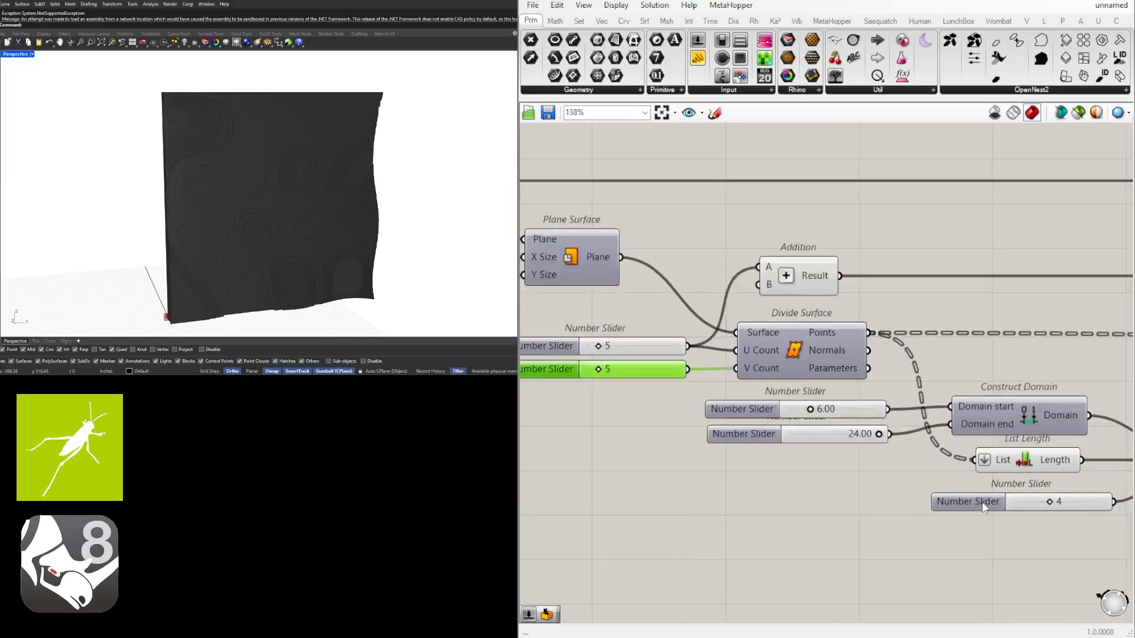
pyautogui.scroll(3, 981, 502)
pyautogui.doubleClick(970, 480)
pyautogui.write('0')
pyautogui.press('Return')
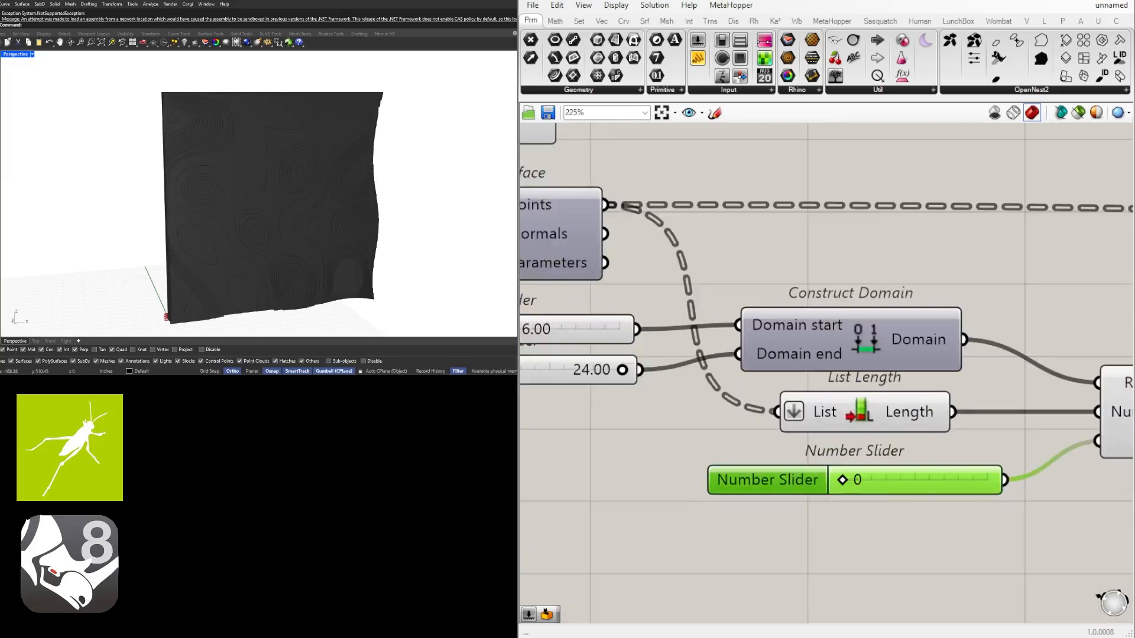
pyautogui.doubleClick(890, 480)
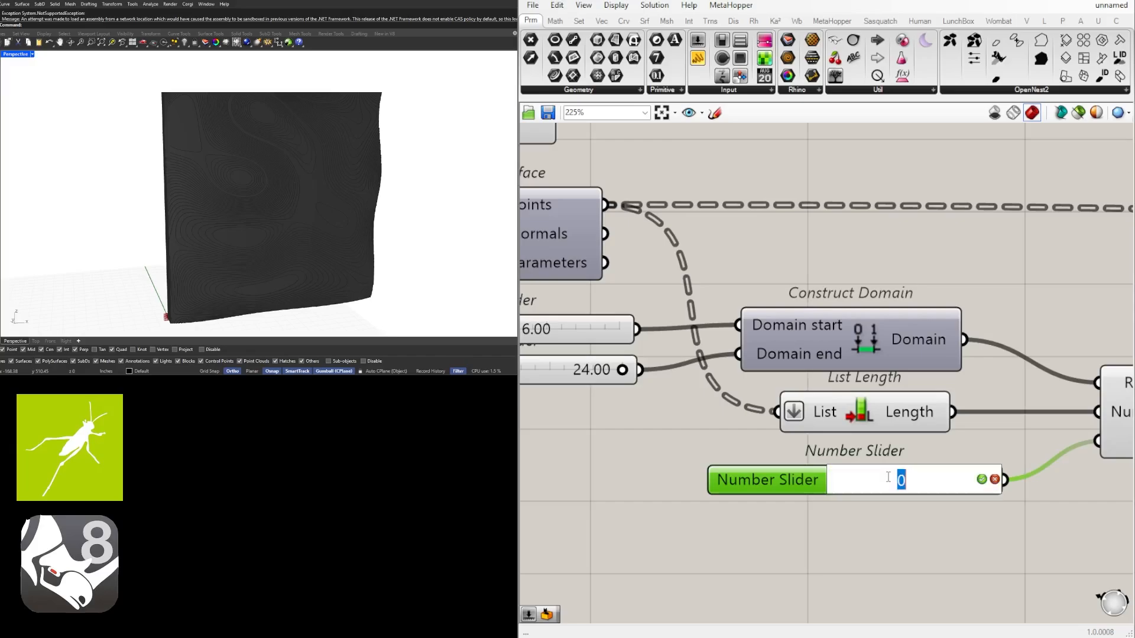
pyautogui.write('2')
pyautogui.press('Return')
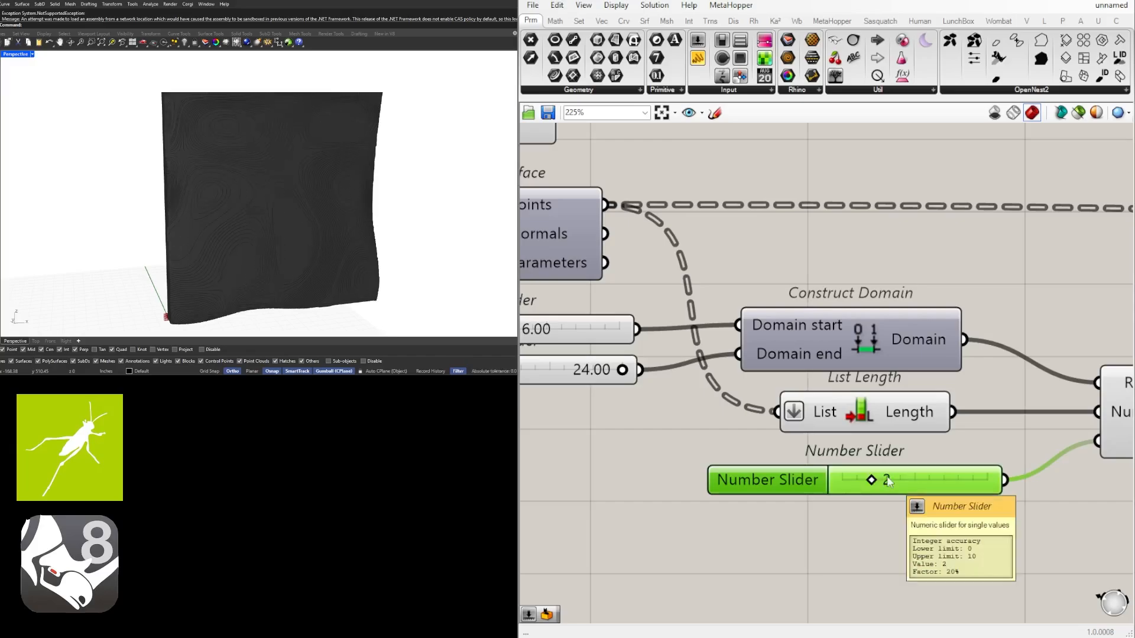
pyautogui.moveTo(390, 207); pyautogui.dragTo(358, 212, button='right')
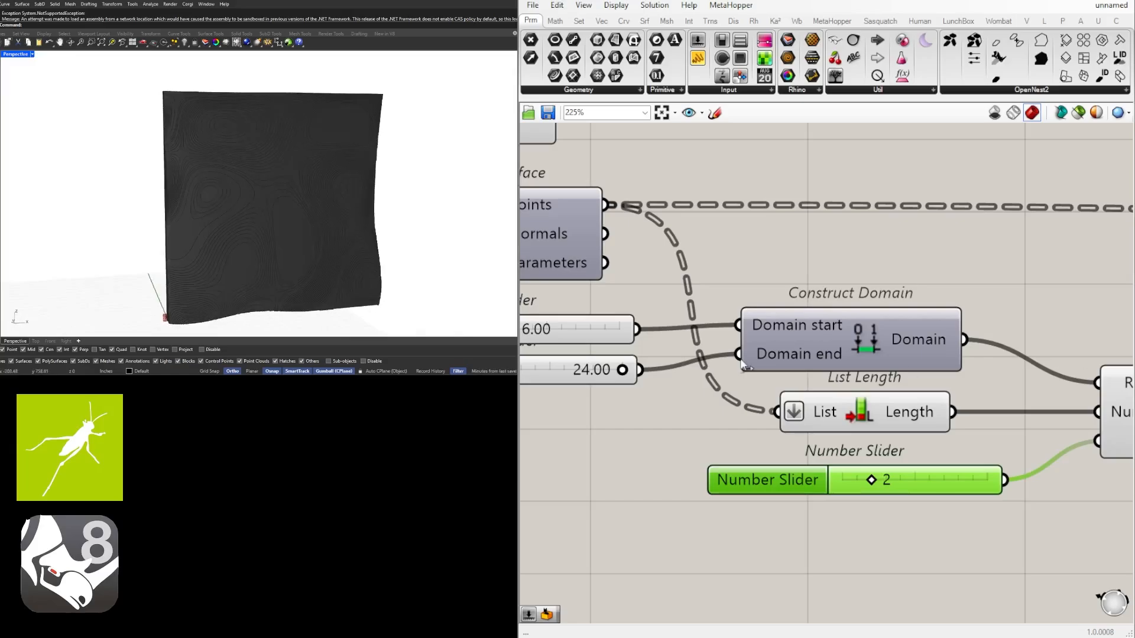
# Move the Colour Swatch and Custom Preview farther from Extrude to make room between them
pyautogui.scroll(-10, 817, 474)
pyautogui.moveTo(1008, 422); pyautogui.dragTo(650, 435, button='right')
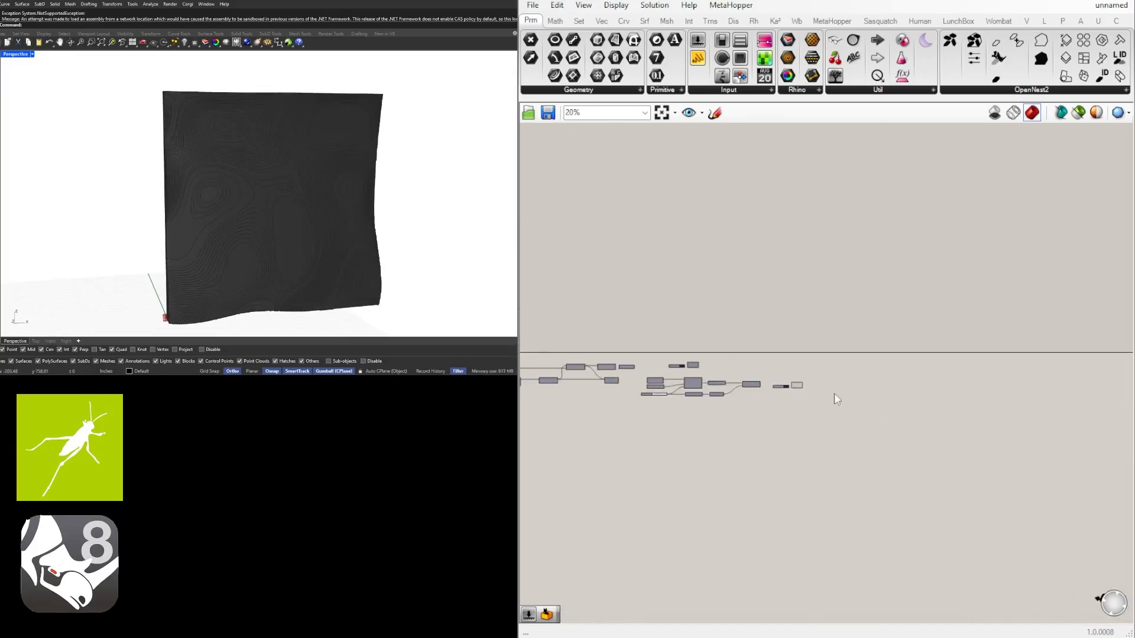
pyautogui.scroll(9, 827, 390)
pyautogui.moveTo(846, 459); pyautogui.dragTo(922, 475, button='right')
pyautogui.moveTo(906, 465); pyautogui.dragTo(751, 378)
pyautogui.moveTo(849, 397); pyautogui.dragTo(911, 397)
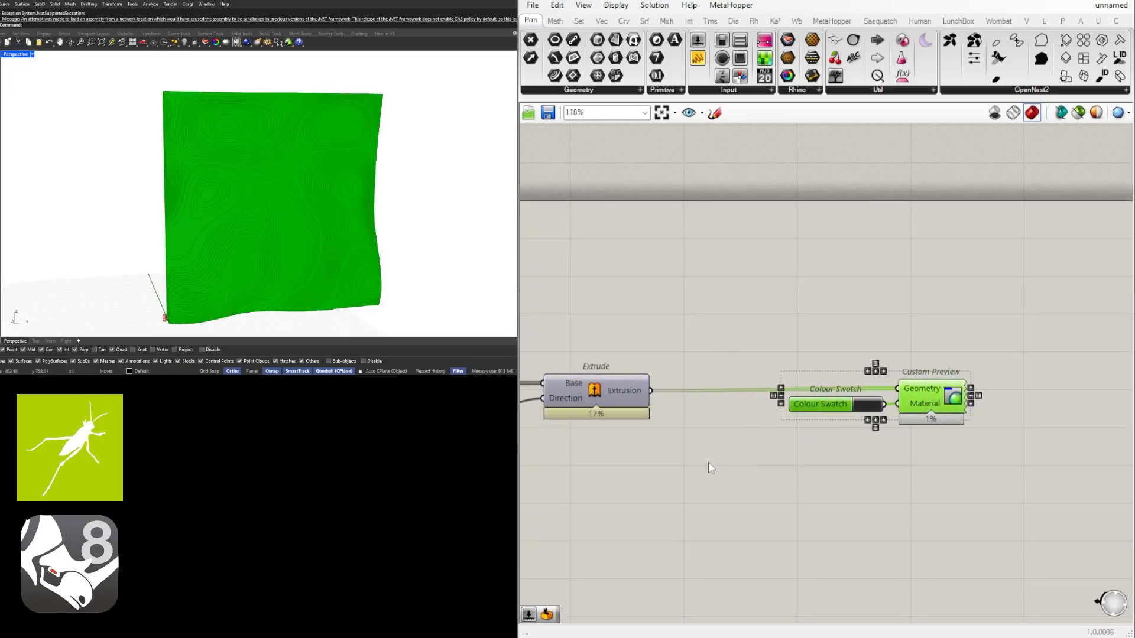
pyautogui.click(709, 462)
# Insert a Geometry parameter between Extrude's Extrusion output and Custom Preview's Geometry input, and put it in a group
pyautogui.doubleClick(685, 409)
pyautogui.write('geom')
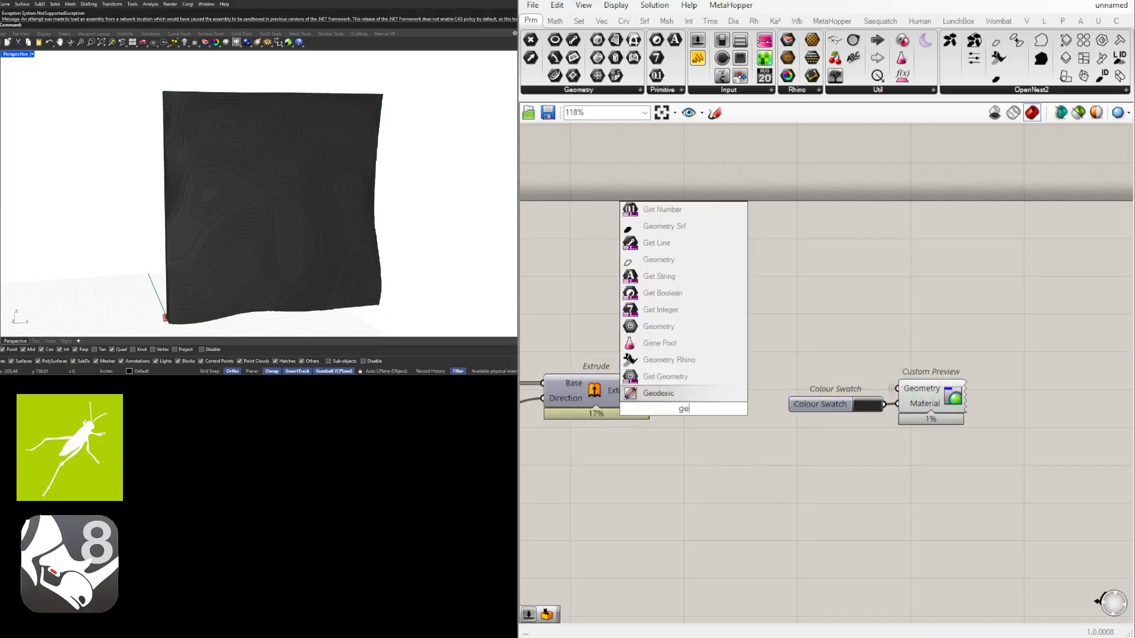
pyautogui.click(662, 395)
pyautogui.moveTo(650, 391); pyautogui.dragTo(701, 390)
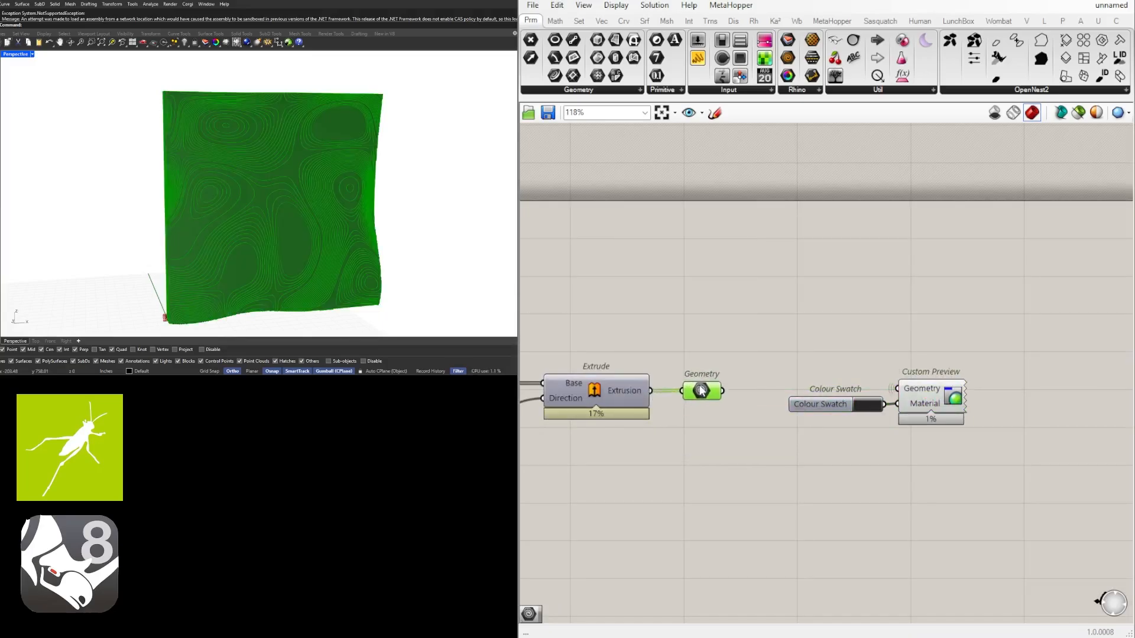
pyautogui.moveTo(710, 393); pyautogui.dragTo(717, 393)
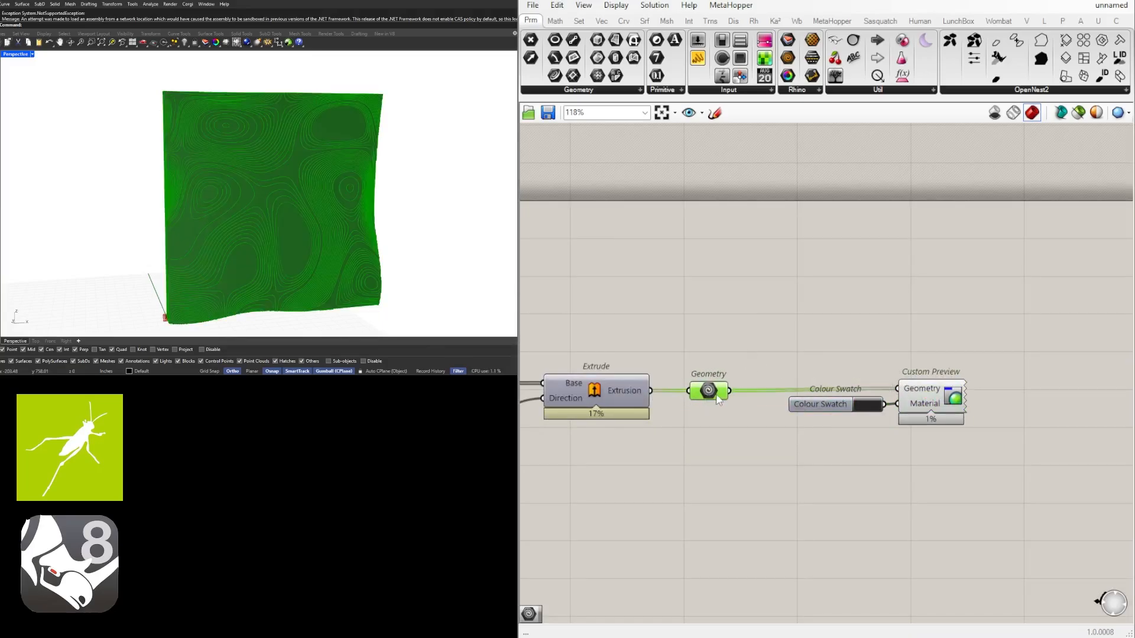
pyautogui.hotkey('ctrl', 'g')
pyautogui.click(726, 327)
# Add a Geometry parameter fed by the earlier Boundary Surfaces' Surfaces output and put it in its own group
pyautogui.scroll(-4, 708, 329)
pyautogui.moveTo(708, 329); pyautogui.dragTo(1021, 328, button='right')
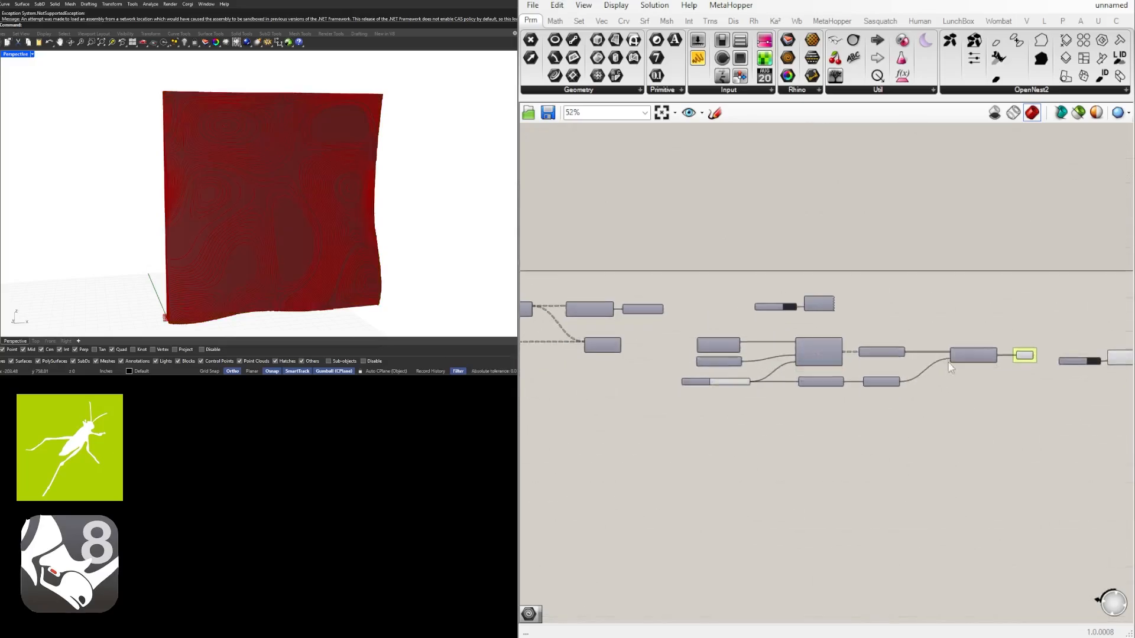
pyautogui.moveTo(1021, 357); pyautogui.dragTo(719, 311)
pyautogui.scroll(4, 710, 311)
pyautogui.hotkey('ctrl', 'g')
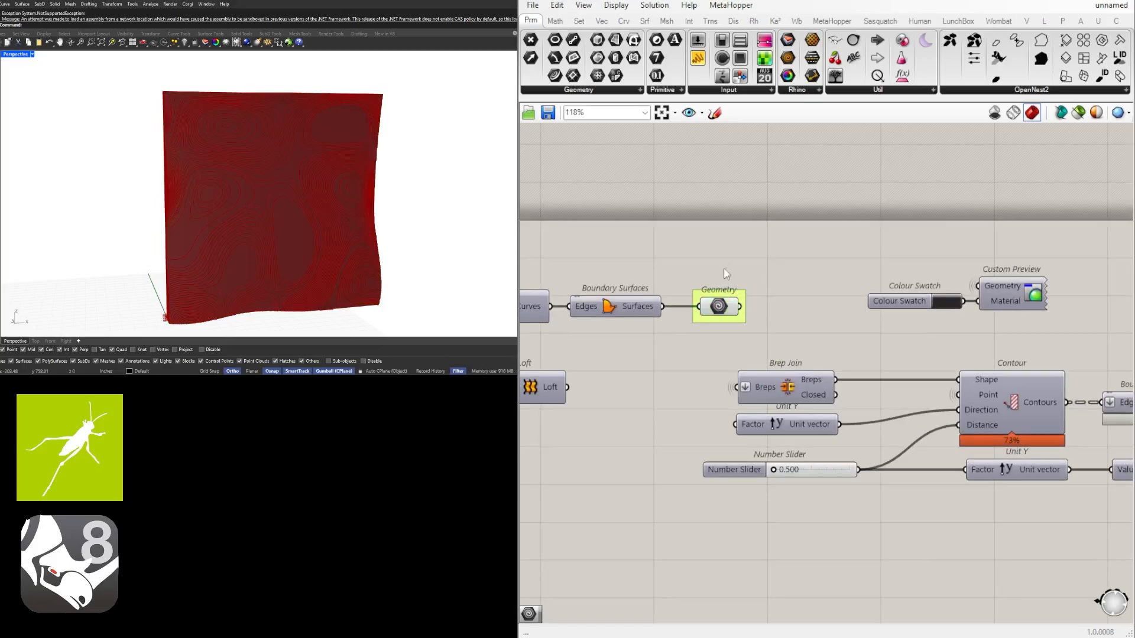
# Examine the panel's edge profile and wavy face in perspective alongside the contouring part of the definition
pyautogui.click(762, 229)
pyautogui.scroll(-5, 597, 329)
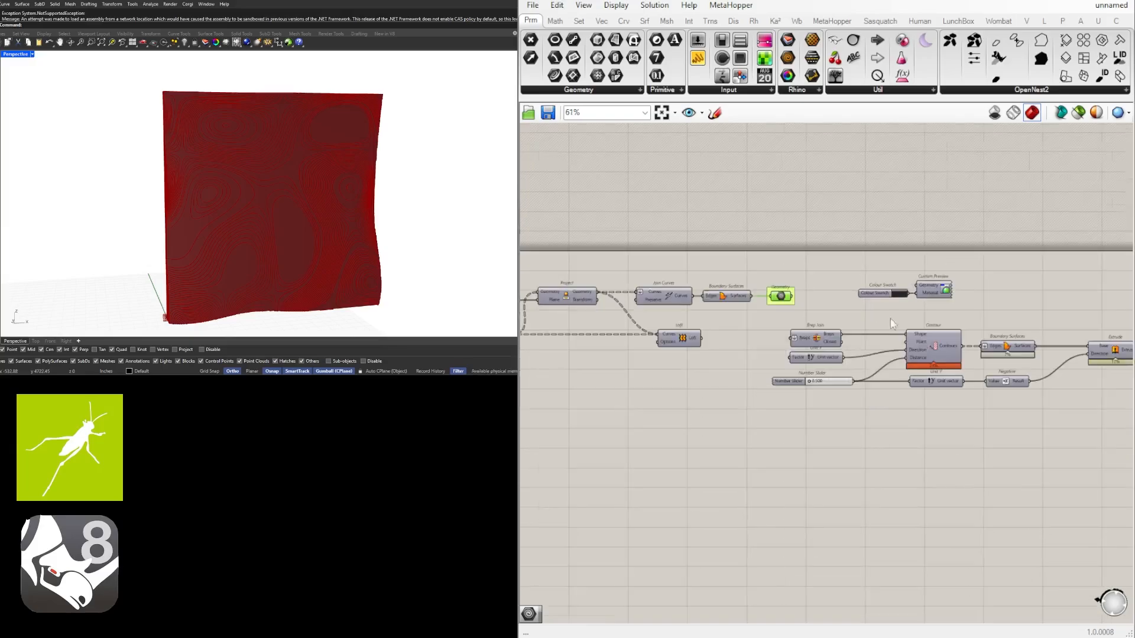
pyautogui.moveTo(266, 195); pyautogui.dragTo(267, 124, button='right')
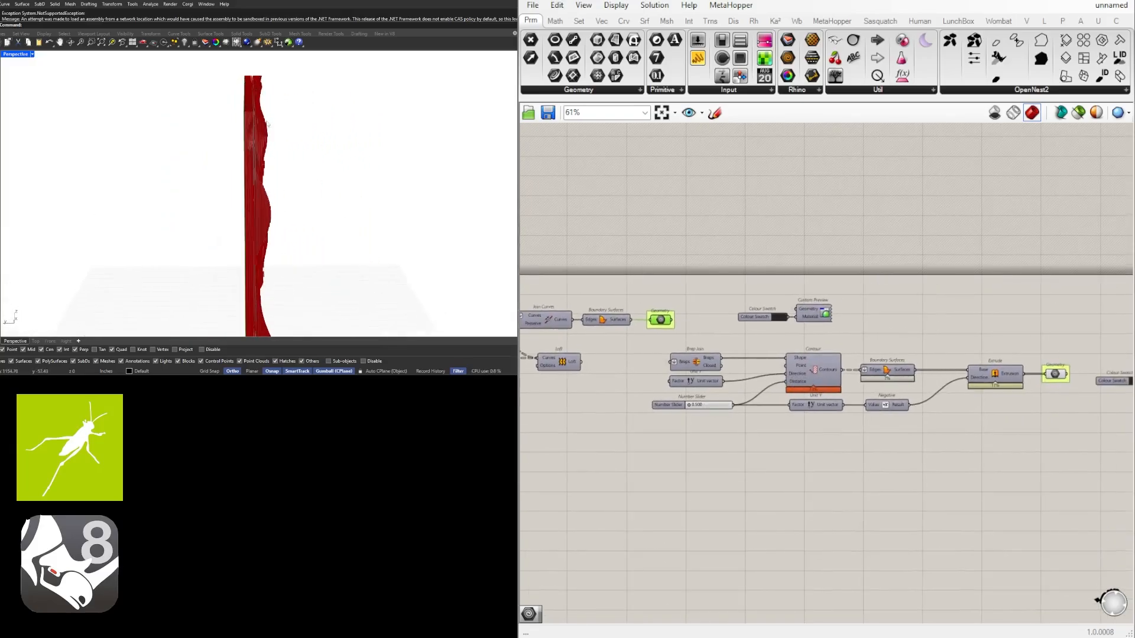
pyautogui.moveTo(938, 357); pyautogui.dragTo(915, 345, button='right')
pyautogui.scroll(3, 532, 353)
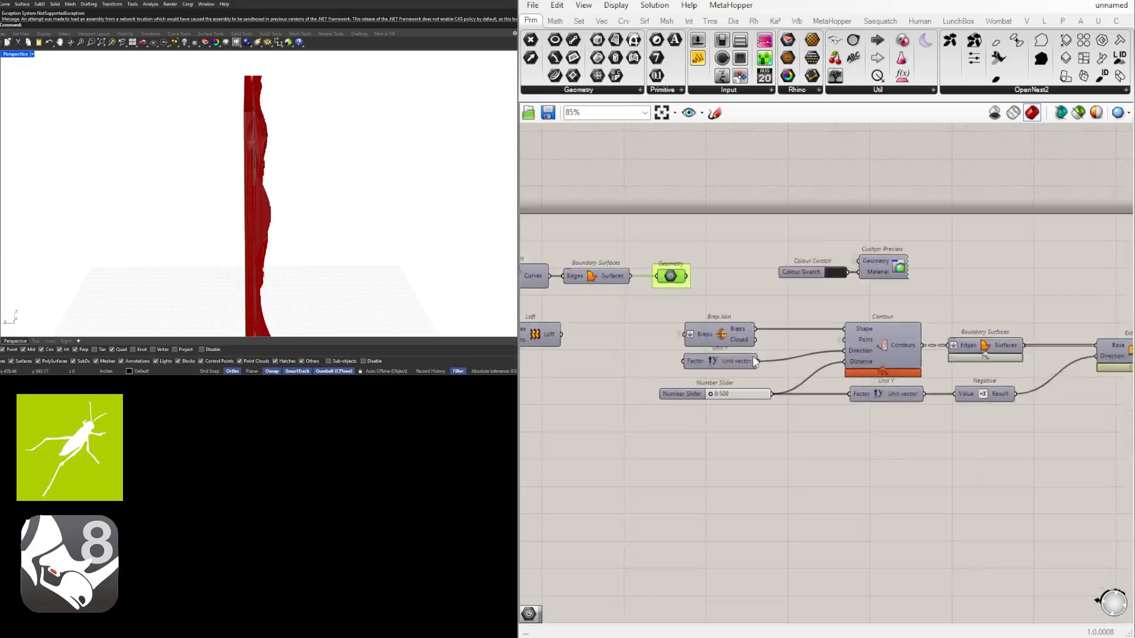
pyautogui.moveTo(274, 245); pyautogui.dragTo(171, 242, button='right')
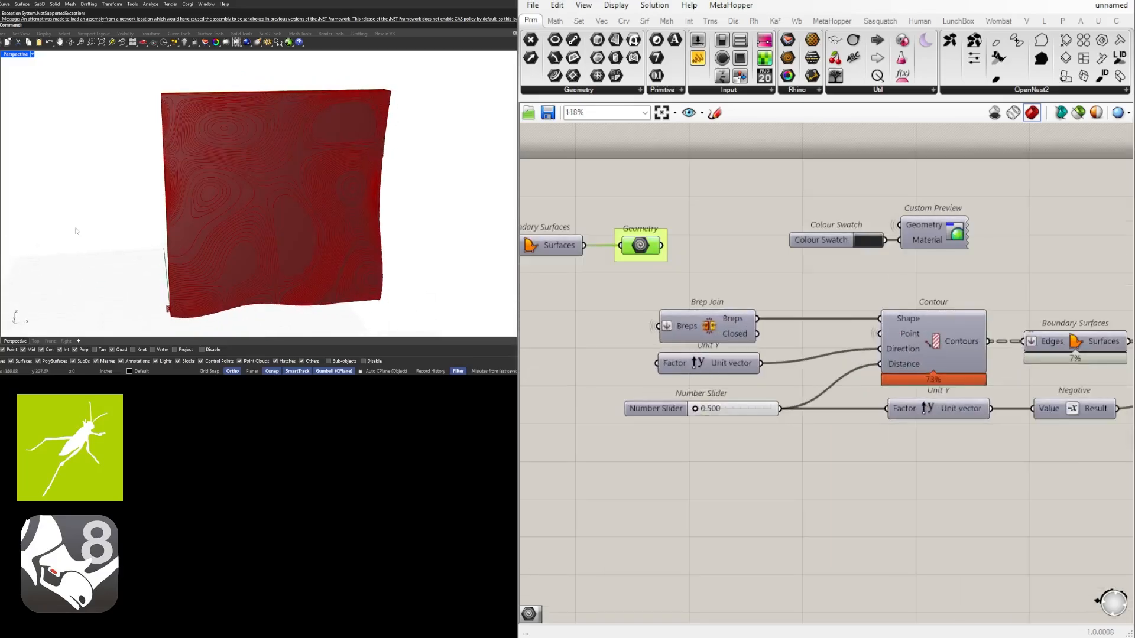
# Try slicing the panel along X by feeding Contour's Direction from a new Unit X component, and inspect the panel
pyautogui.moveTo(680, 409); pyautogui.dragTo(681, 444)
pyautogui.doubleClick(702, 396)
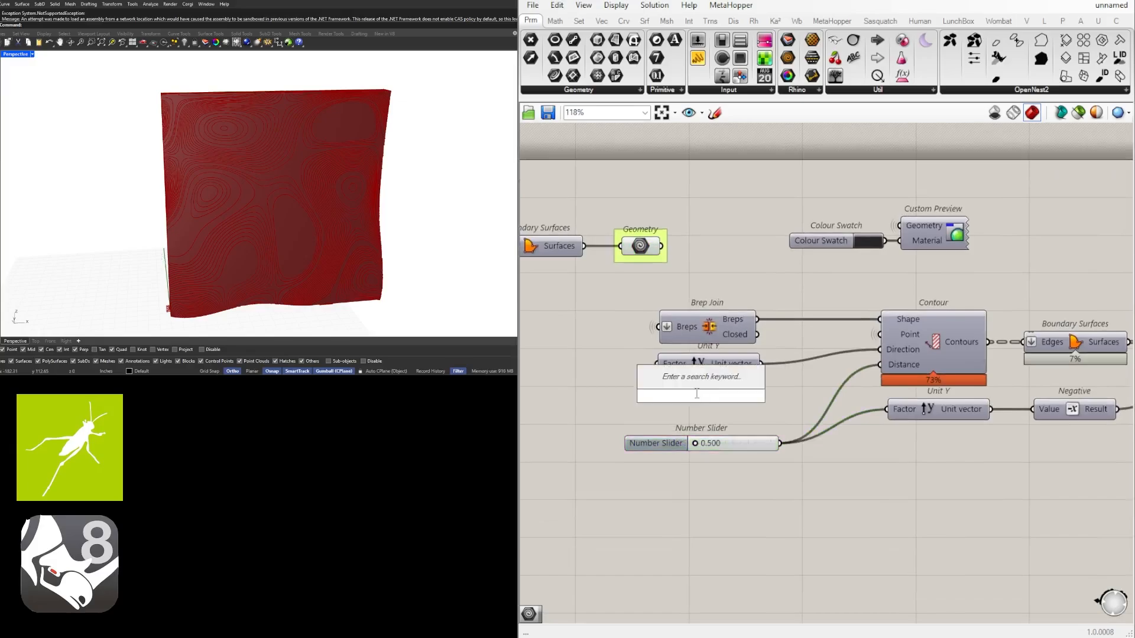
pyautogui.write('x')
pyautogui.click(703, 382)
pyautogui.scroll(2, 724, 389)
pyautogui.moveTo(728, 395); pyautogui.dragTo(945, 338)
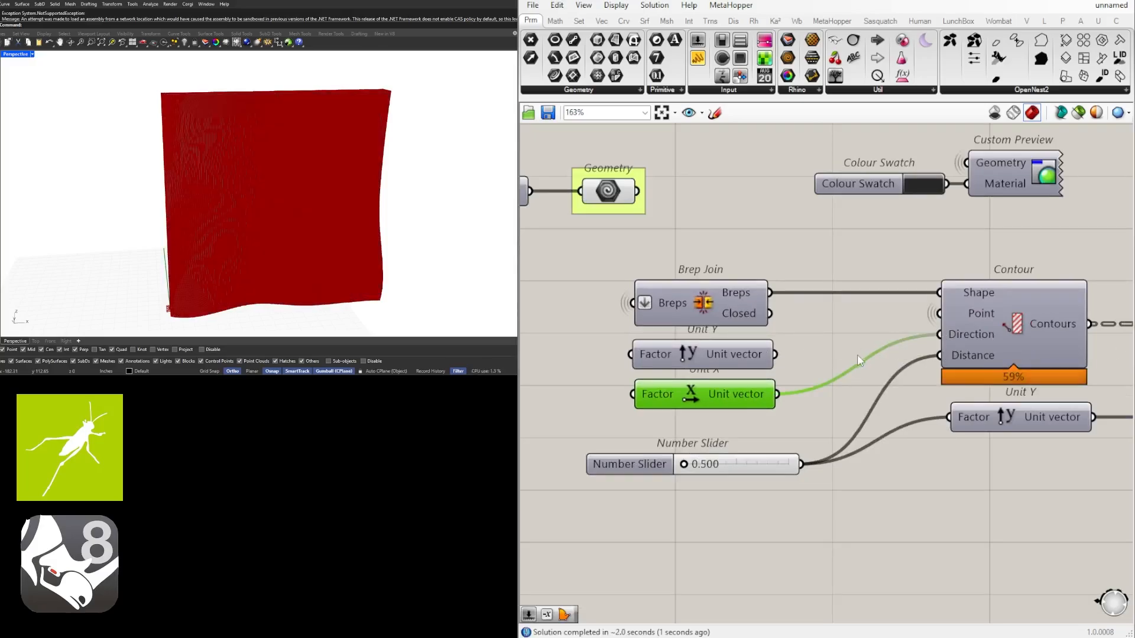
pyautogui.scroll(-5, 857, 354)
pyautogui.moveTo(857, 355); pyautogui.dragTo(627, 360, button='right')
pyautogui.scroll(4, 685, 399)
pyautogui.moveTo(684, 400); pyautogui.dragTo(742, 387, button='right')
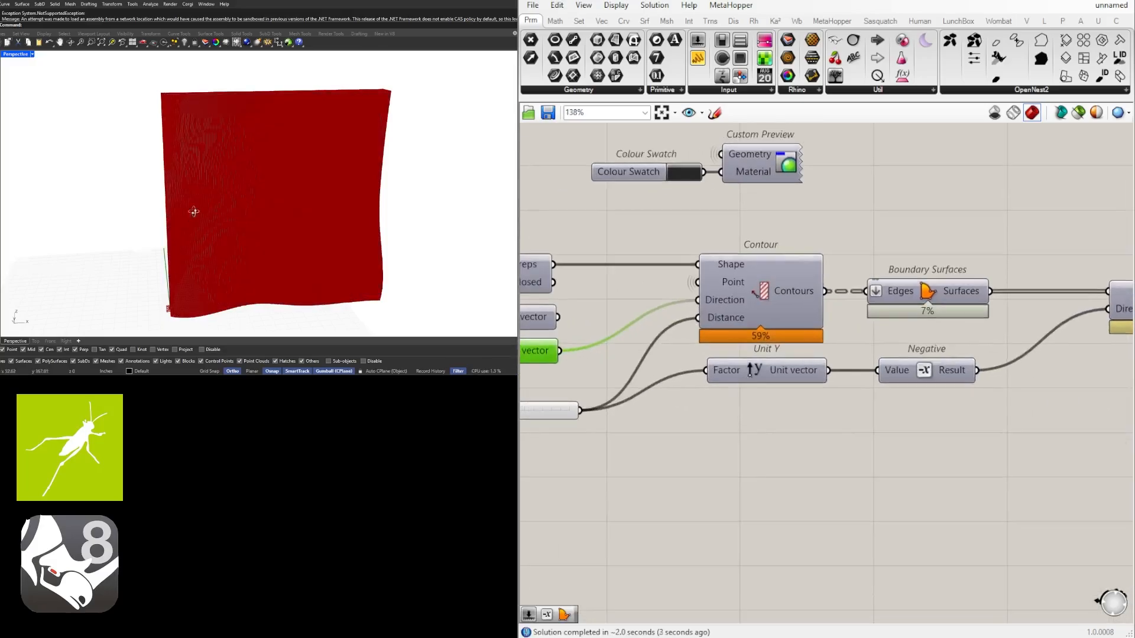
pyautogui.moveTo(194, 212)
pyautogui.mouseDown(button='right')
pyautogui.moveTo(286, 197)
pyautogui.moveTo(159, 204)
pyautogui.moveTo(192, 203)
pyautogui.mouseUp(button='right')
pyautogui.moveTo(645, 344); pyautogui.dragTo(818, 378, button='right')
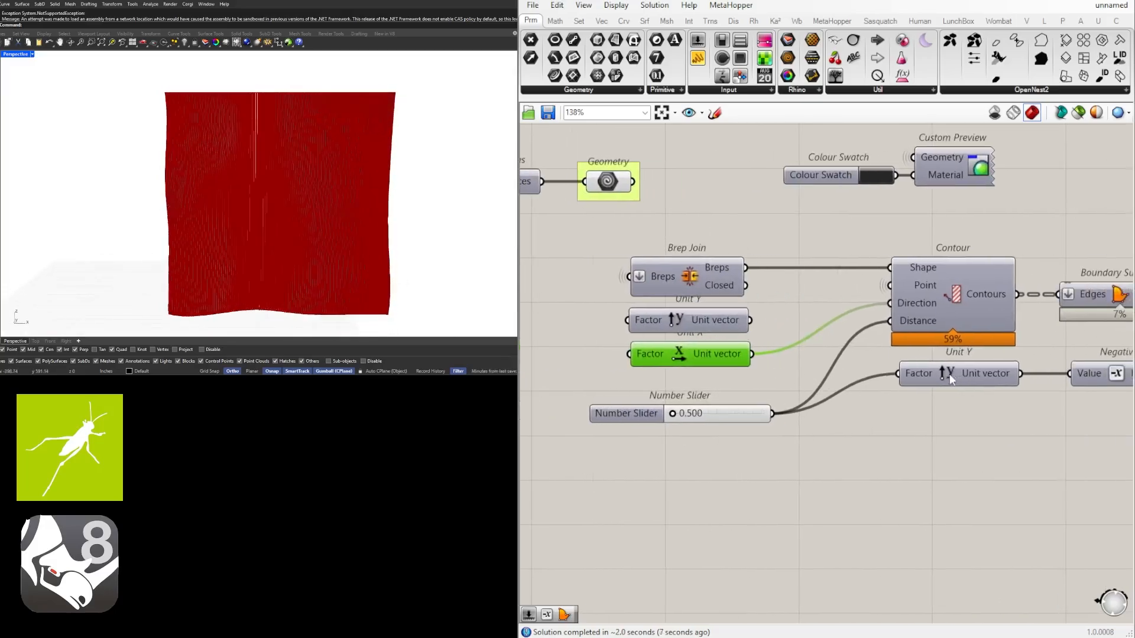
# Reconnect Unit Y's vector to Contour's Direction input and delete the Unit X component
pyautogui.click(949, 373)
pyautogui.keyDown('shift'); pyautogui.moveTo(749, 320); pyautogui.dragTo(891, 303); pyautogui.keyUp('shift')
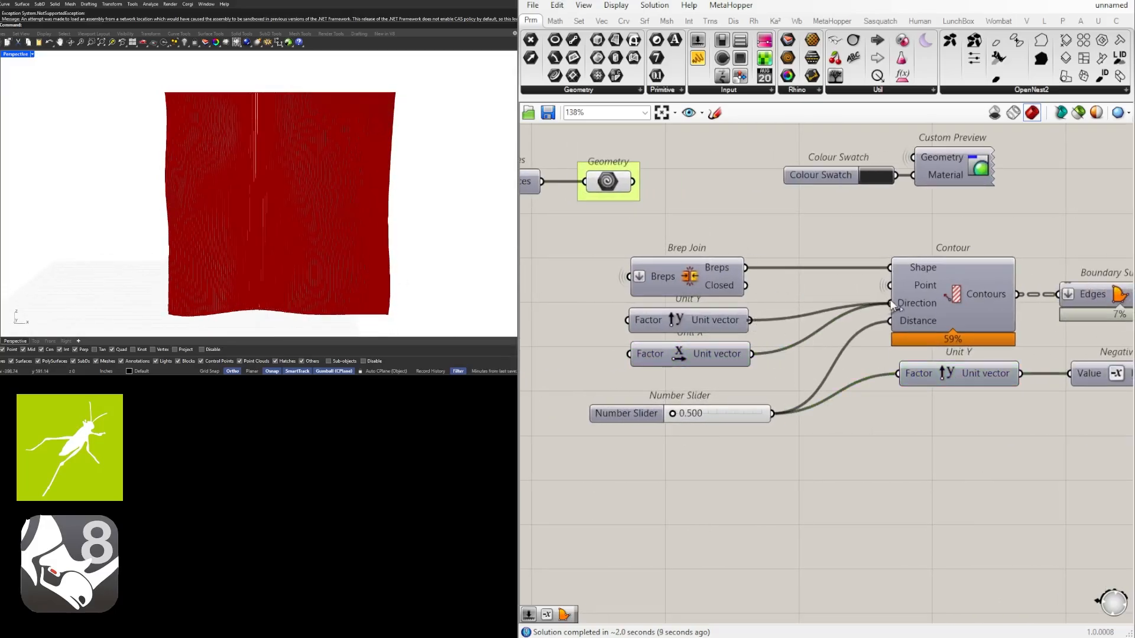
pyautogui.click(701, 349)
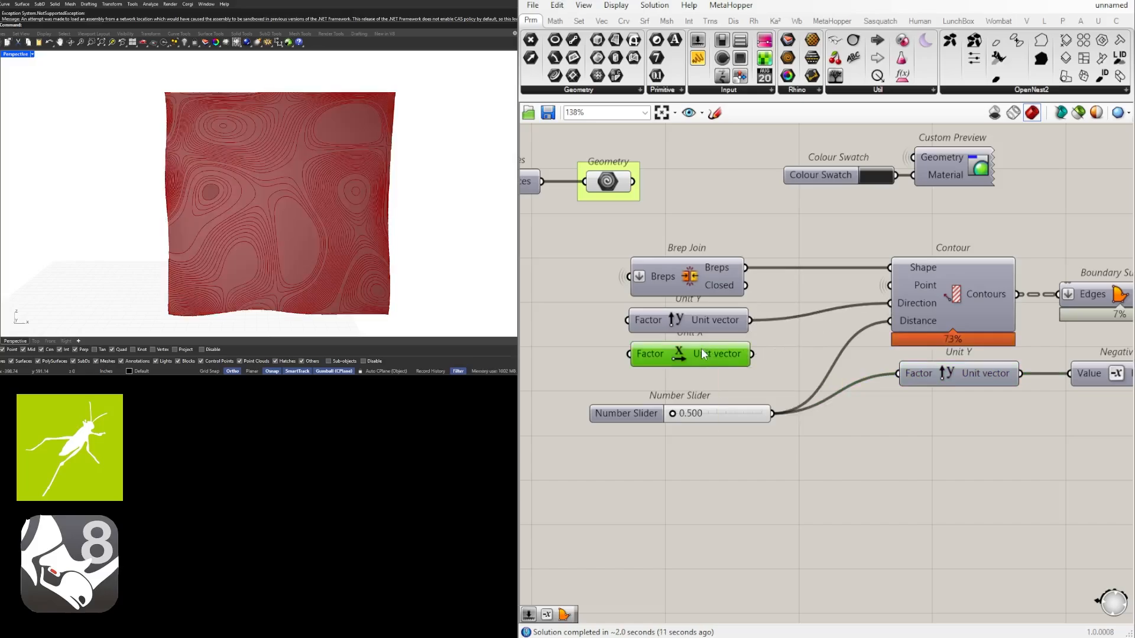
pyautogui.press('Delete')
# Examine the two grouped Geometry parameters in the definition and the panel geometry output after Extrude from the side
pyautogui.scroll(-3, 812, 278)
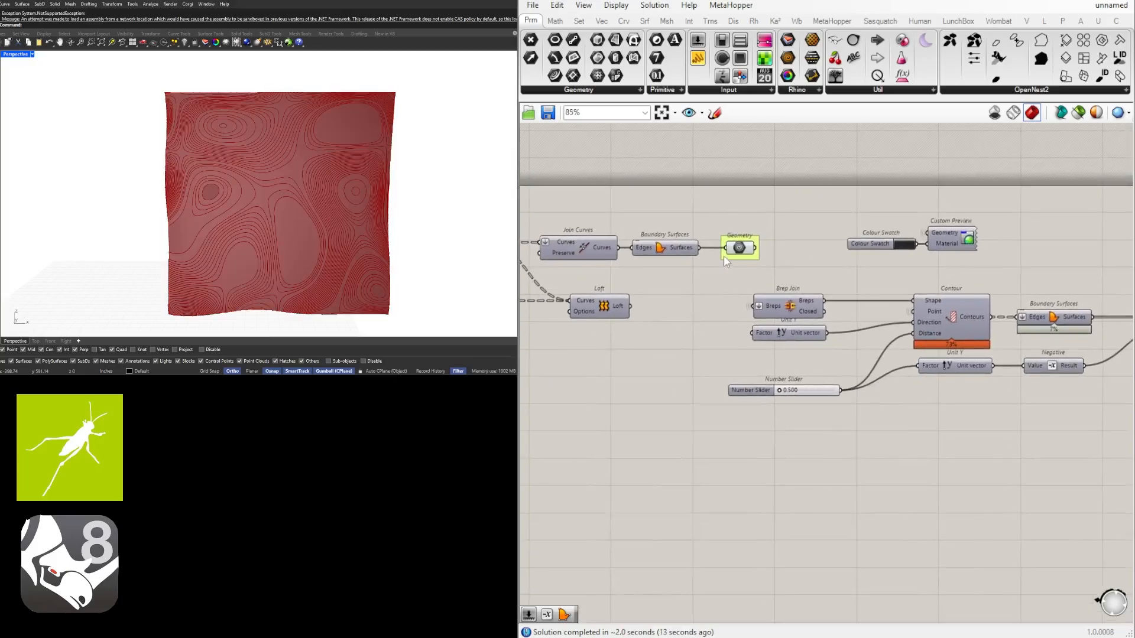
pyautogui.middleClick(739, 246)
pyautogui.click(767, 221)
pyautogui.moveTo(84, 144); pyautogui.dragTo(255, 171, button='right')
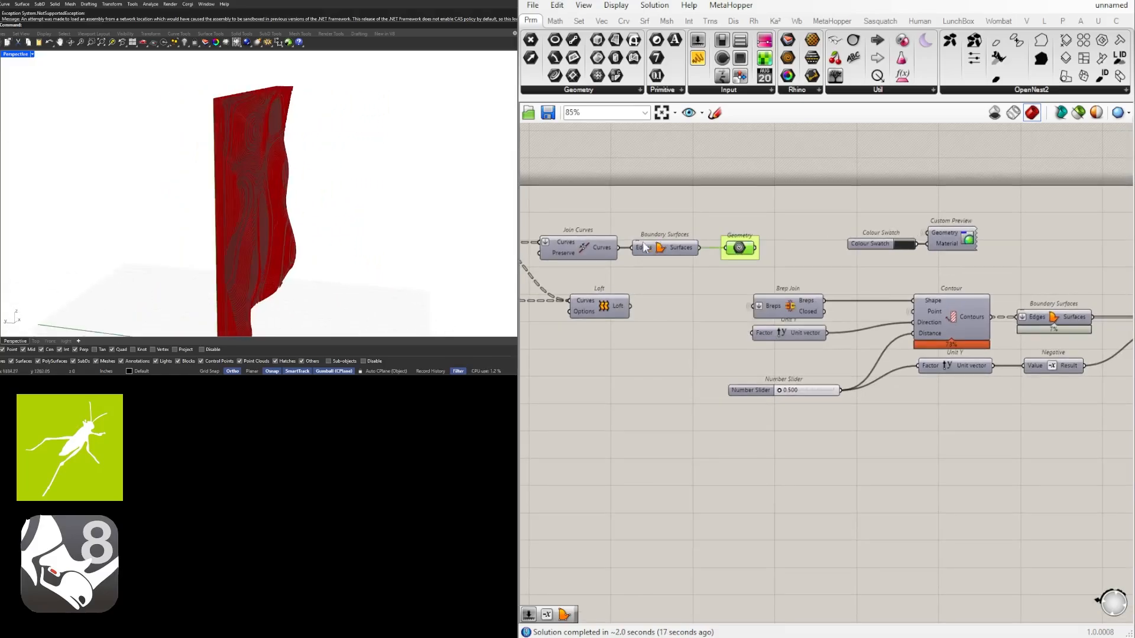
pyautogui.middleClick(739, 246)
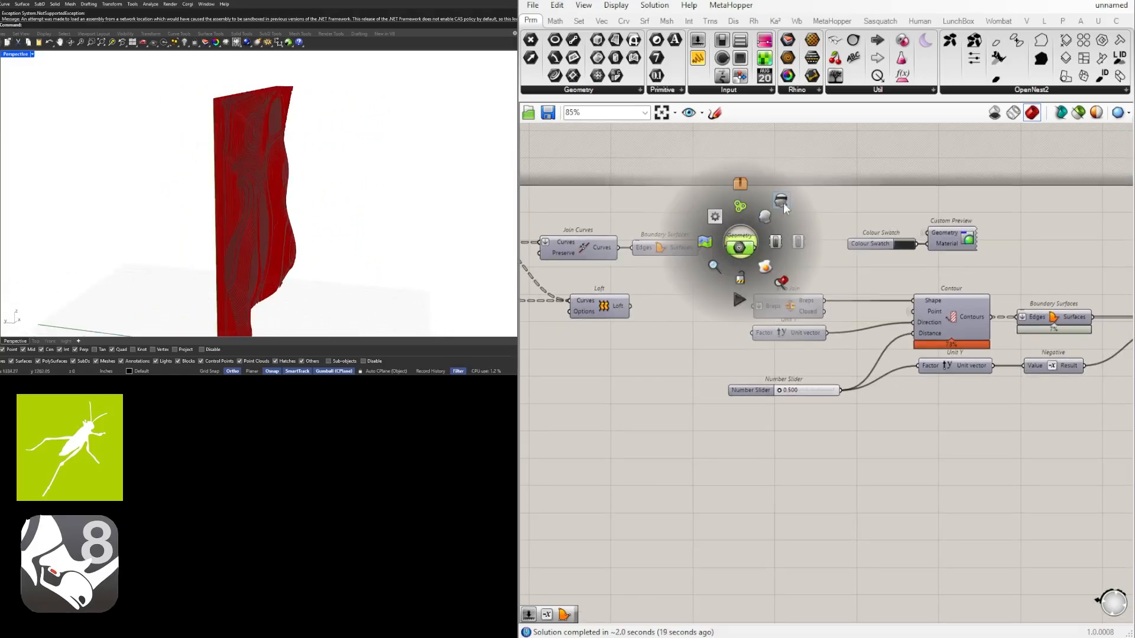
pyautogui.click(732, 283)
pyautogui.scroll(-1, 840, 177)
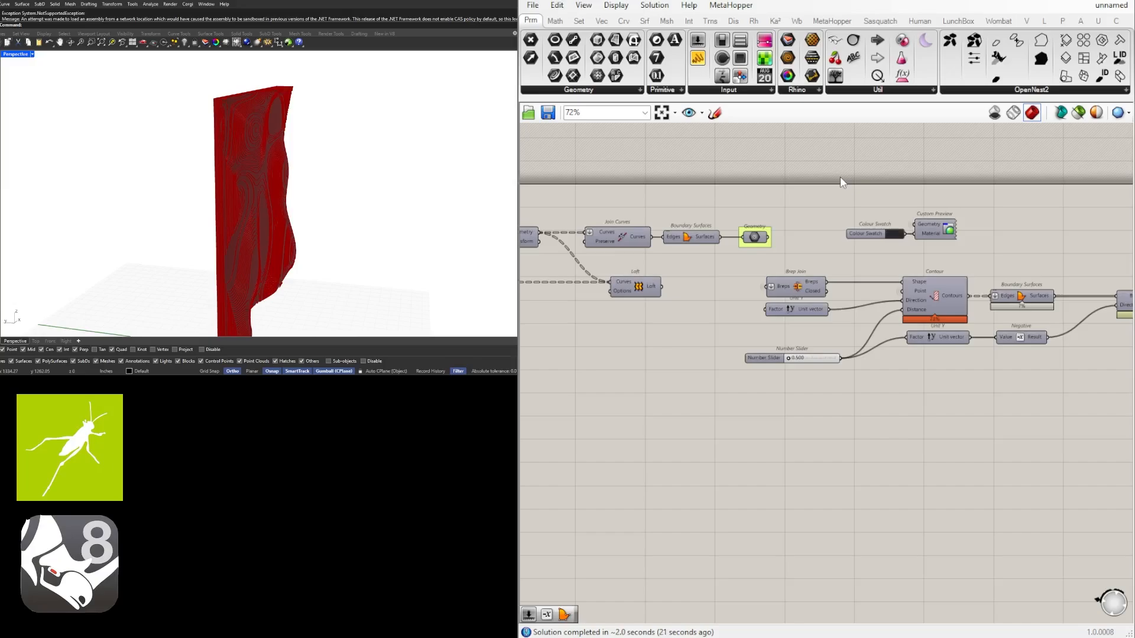
pyautogui.scroll(-4, 825, 186)
pyautogui.moveTo(779, 273); pyautogui.dragTo(838, 321, button='right')
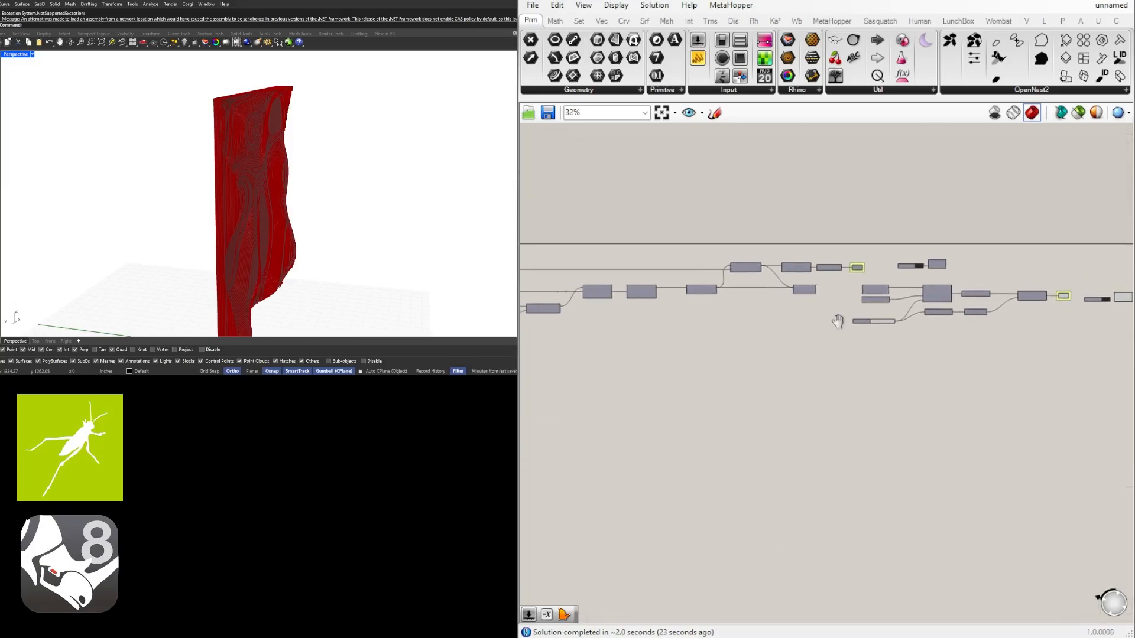
pyautogui.scroll(4, 842, 296)
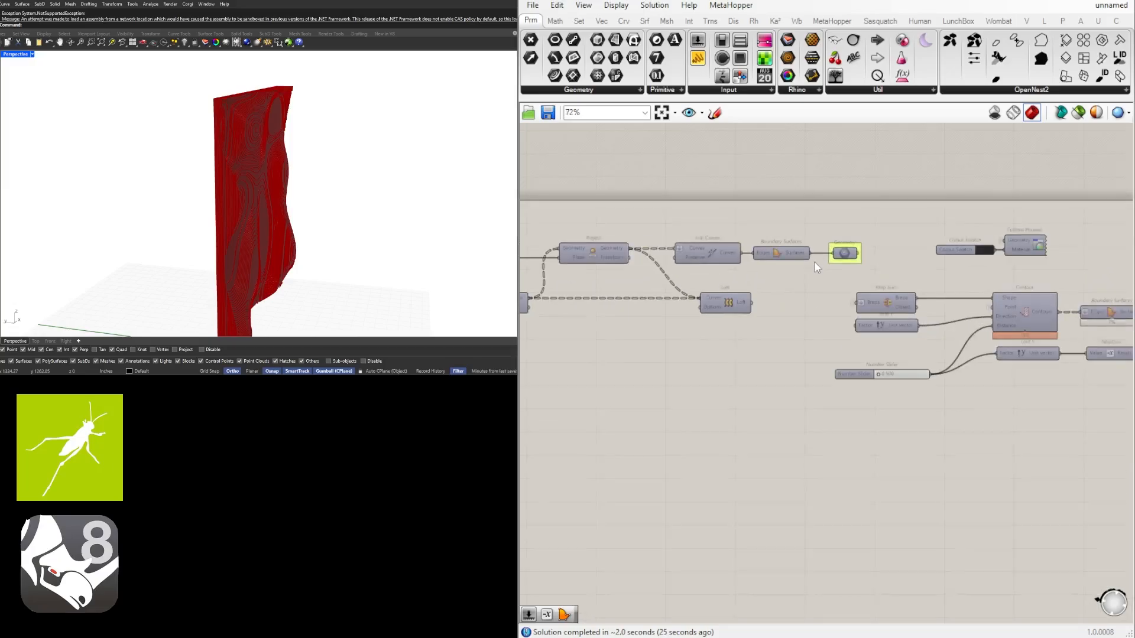
pyautogui.moveTo(740, 382); pyautogui.dragTo(746, 365)
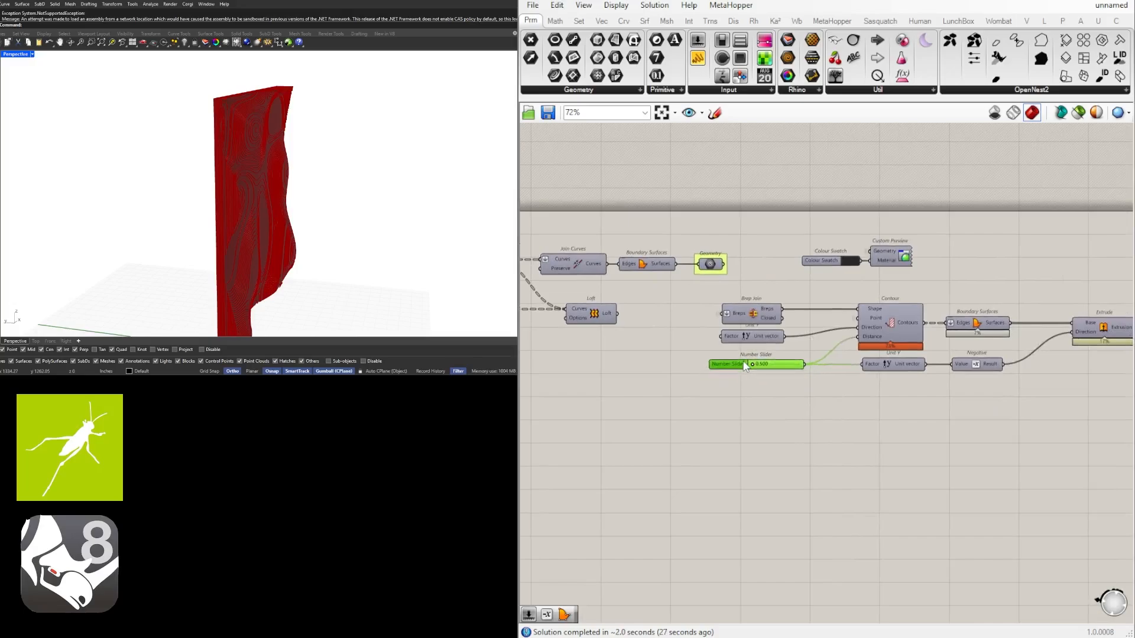
pyautogui.moveTo(1003, 427); pyautogui.dragTo(842, 418, button='right')
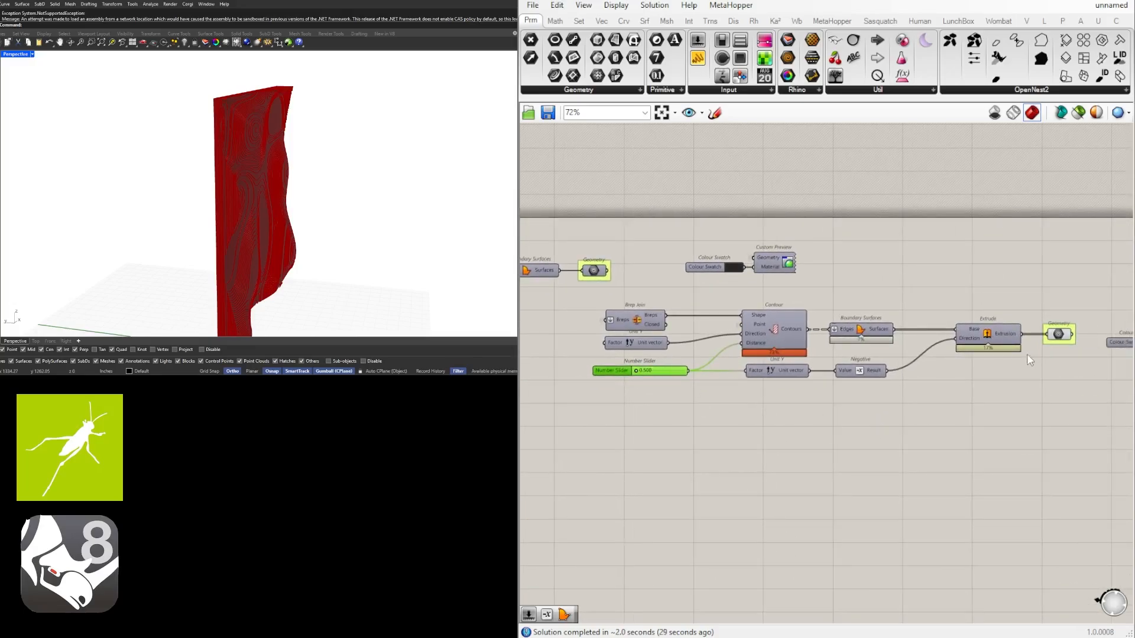
pyautogui.scroll(-1, 1030, 361)
pyautogui.moveTo(1030, 361); pyautogui.dragTo(909, 356, button='right')
pyautogui.click(926, 340)
pyautogui.moveTo(733, 374); pyautogui.dragTo(887, 409, button='right')
pyautogui.moveTo(295, 195); pyautogui.dragTo(262, 197, button='right')
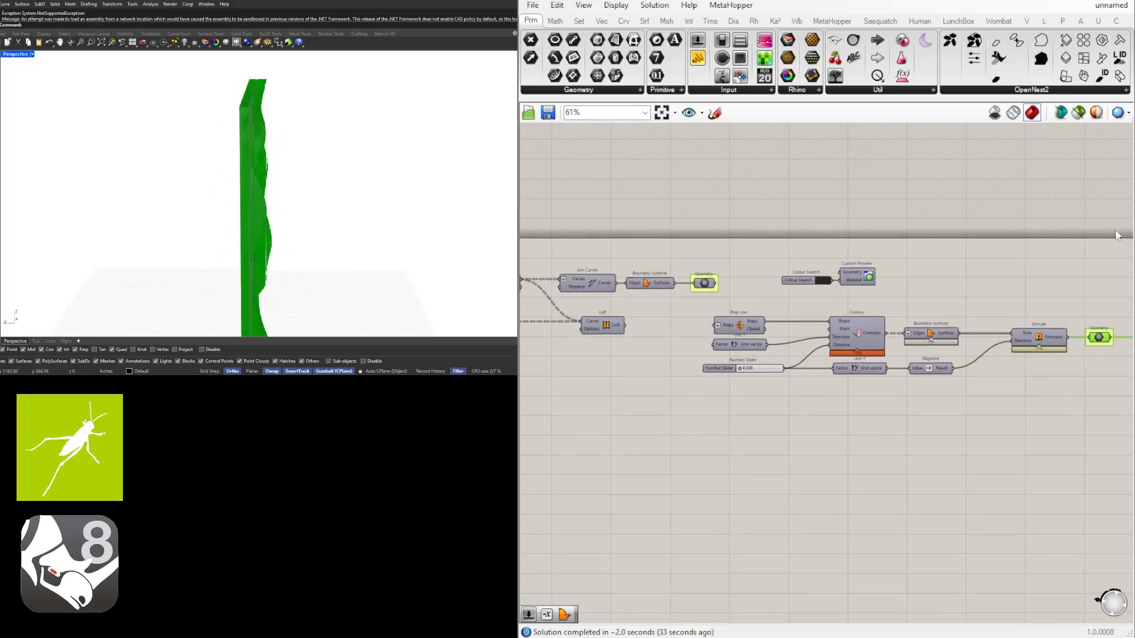
# Trace the Unit Y, Contour, Negative and Extrude connections and compare the slicing and extrusion directions with the panel
pyautogui.scroll(5, 768, 336)
pyautogui.click(747, 354)
pyautogui.click(812, 342)
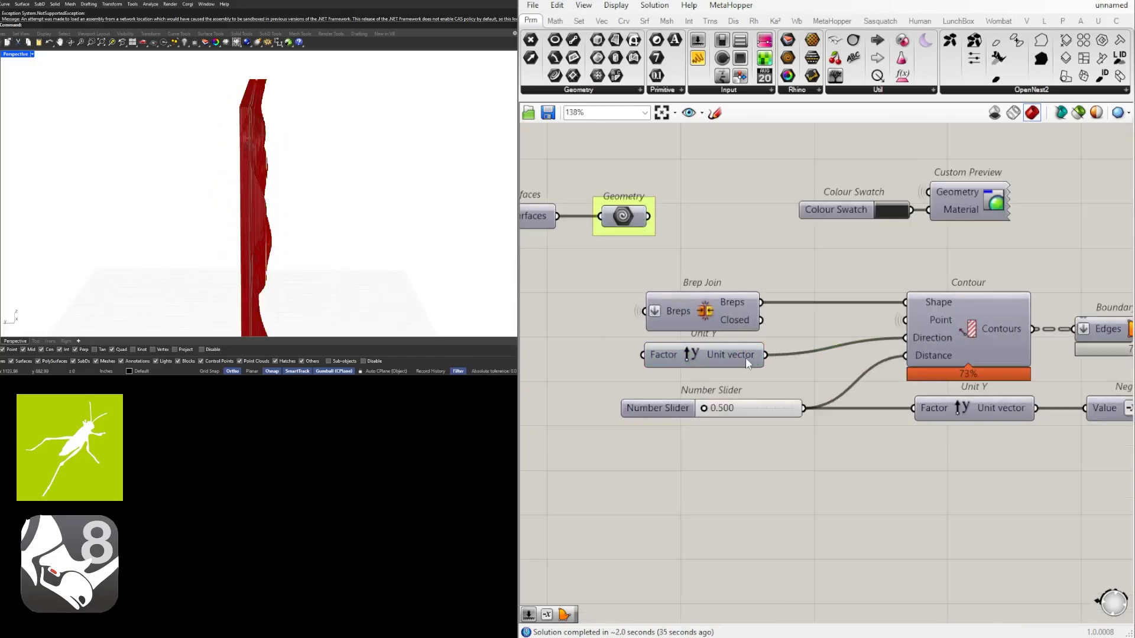
pyautogui.scroll(-6, 705, 385)
pyautogui.scroll(5, 703, 397)
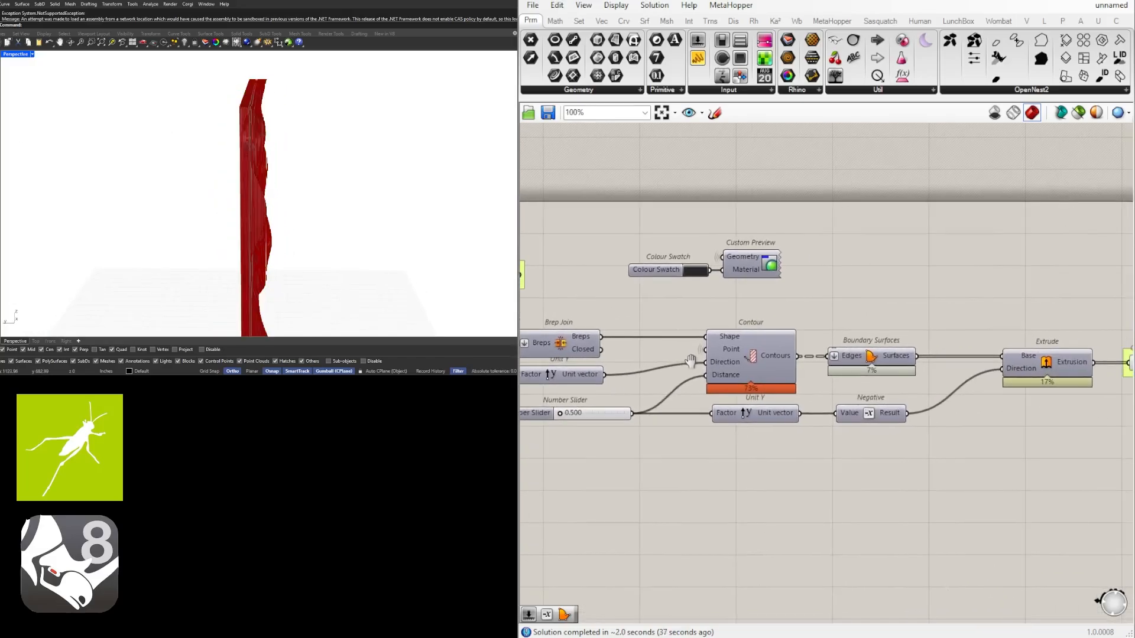
pyautogui.moveTo(670, 355); pyautogui.dragTo(746, 349, button='right')
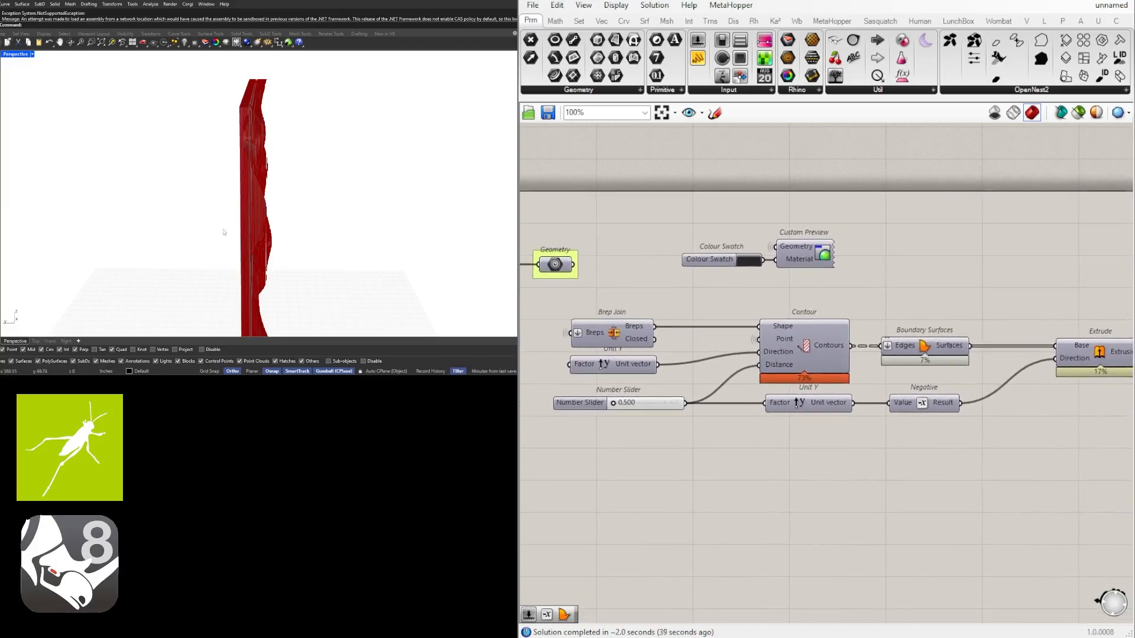
pyautogui.moveTo(118, 234); pyautogui.dragTo(172, 256, button='right')
pyautogui.moveTo(917, 441); pyautogui.dragTo(746, 439, button='right')
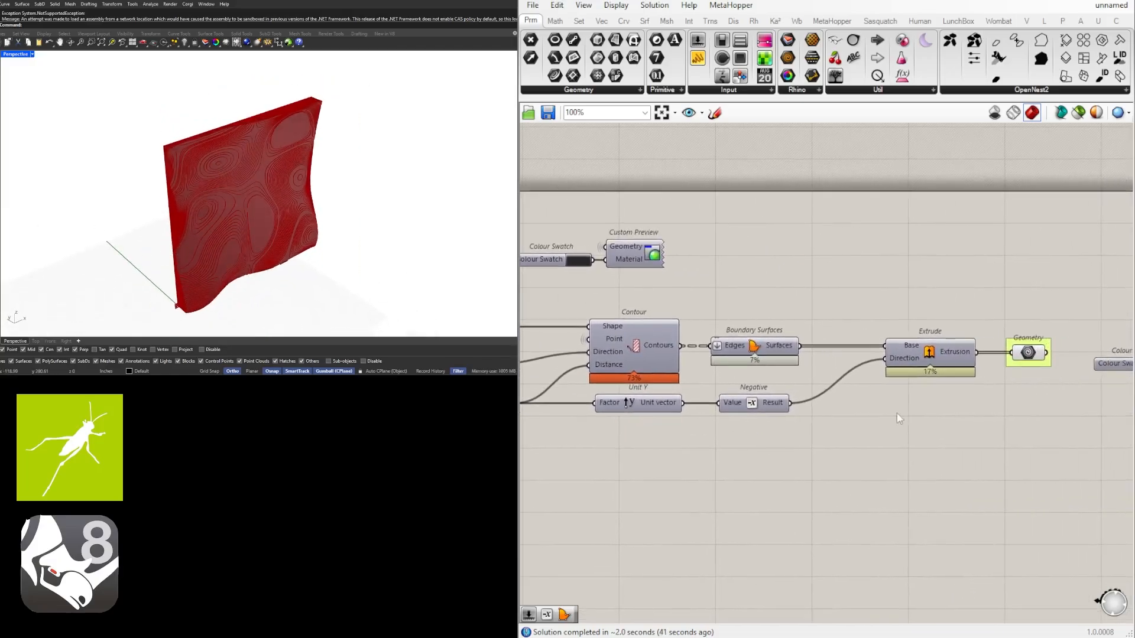
pyautogui.click(928, 353)
pyautogui.moveTo(686, 395); pyautogui.dragTo(767, 394, button='right')
pyautogui.moveTo(105, 256)
pyautogui.mouseDown(button='right')
pyautogui.moveTo(146, 257)
pyautogui.moveTo(93, 256)
pyautogui.mouseUp(button='right')
pyautogui.scroll(2, 791, 419)
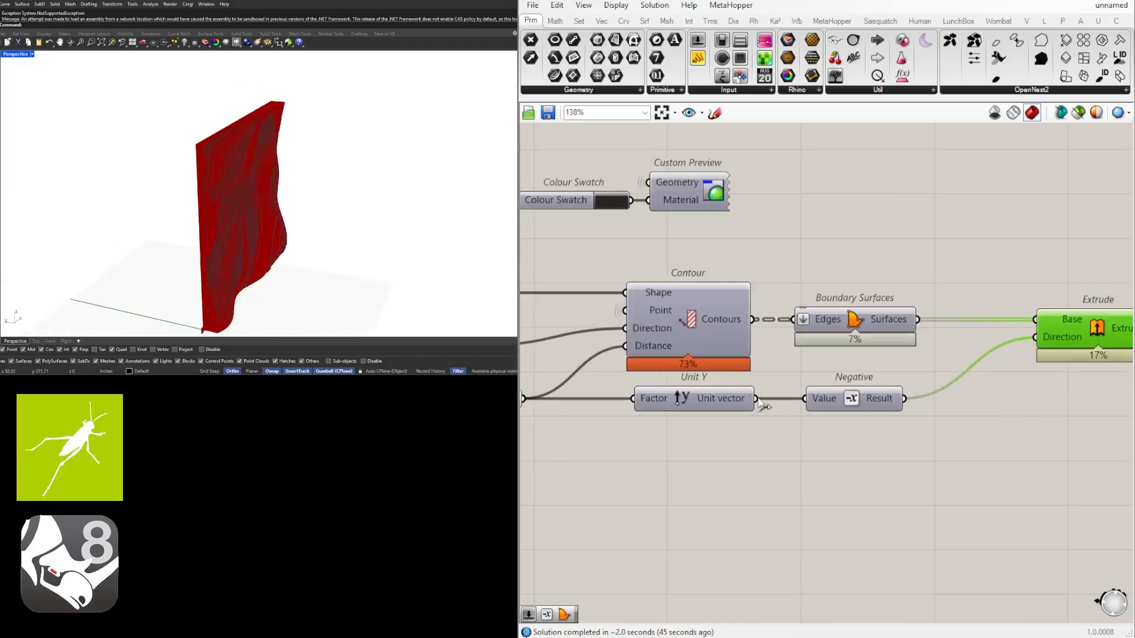
pyautogui.click(851, 404)
pyautogui.scroll(-6, 899, 400)
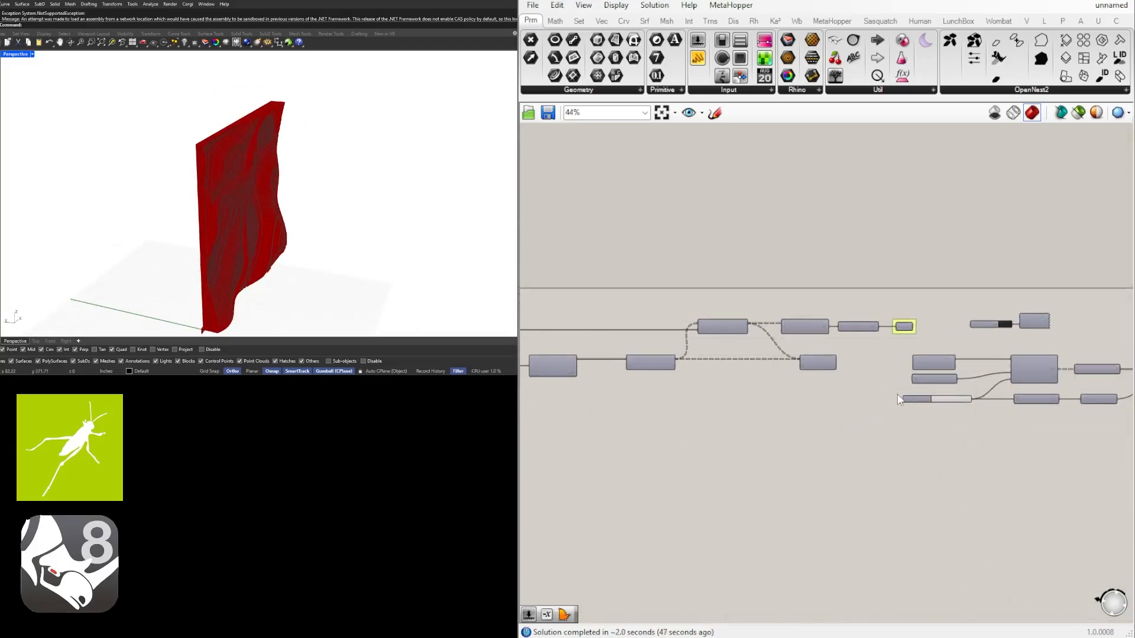
# Add a Construct Point component at the start of the definition, ahead of XZ Plane
pyautogui.moveTo(897, 395); pyautogui.dragTo(1052, 385, button='right')
pyautogui.scroll(-1, 1049, 385)
pyautogui.moveTo(849, 383); pyautogui.dragTo(1065, 384, button='right')
pyautogui.scroll(-2, 1052, 384)
pyautogui.moveTo(970, 389); pyautogui.dragTo(1060, 387, button='right')
pyautogui.scroll(8, 696, 345)
pyautogui.moveTo(857, 345); pyautogui.dragTo(737, 339, button='right')
pyautogui.moveTo(647, 335); pyautogui.dragTo(780, 335, button='right')
pyautogui.moveTo(780, 334); pyautogui.dragTo(804, 335)
pyautogui.moveTo(621, 339); pyautogui.dragTo(680, 338, button='right')
pyautogui.click(680, 338)
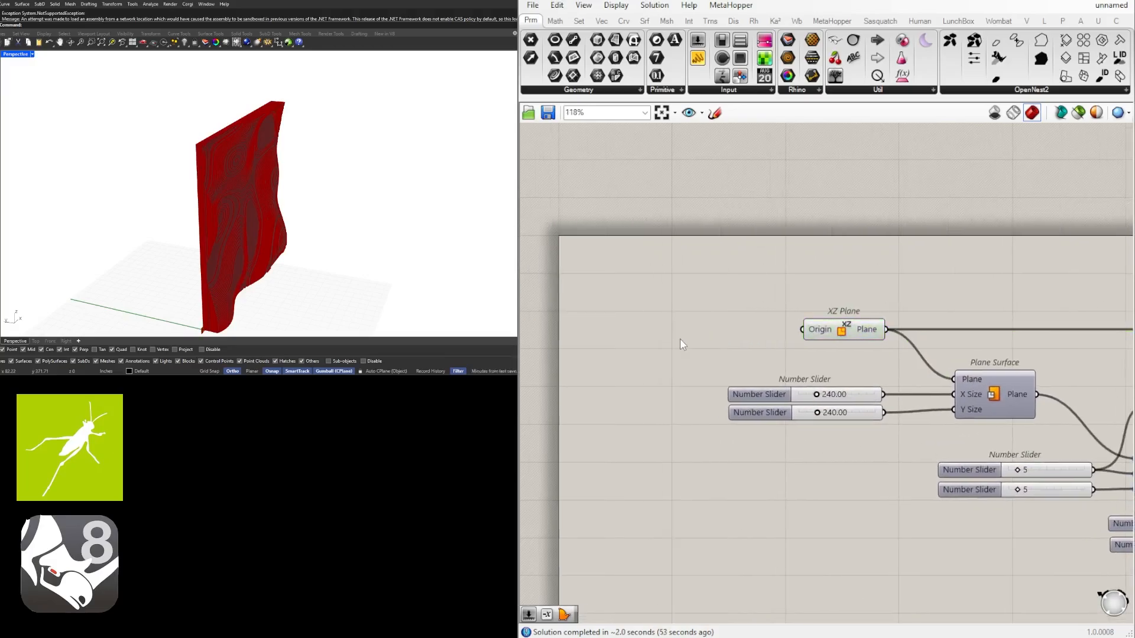
pyautogui.doubleClick(680, 338)
pyautogui.write('construc')
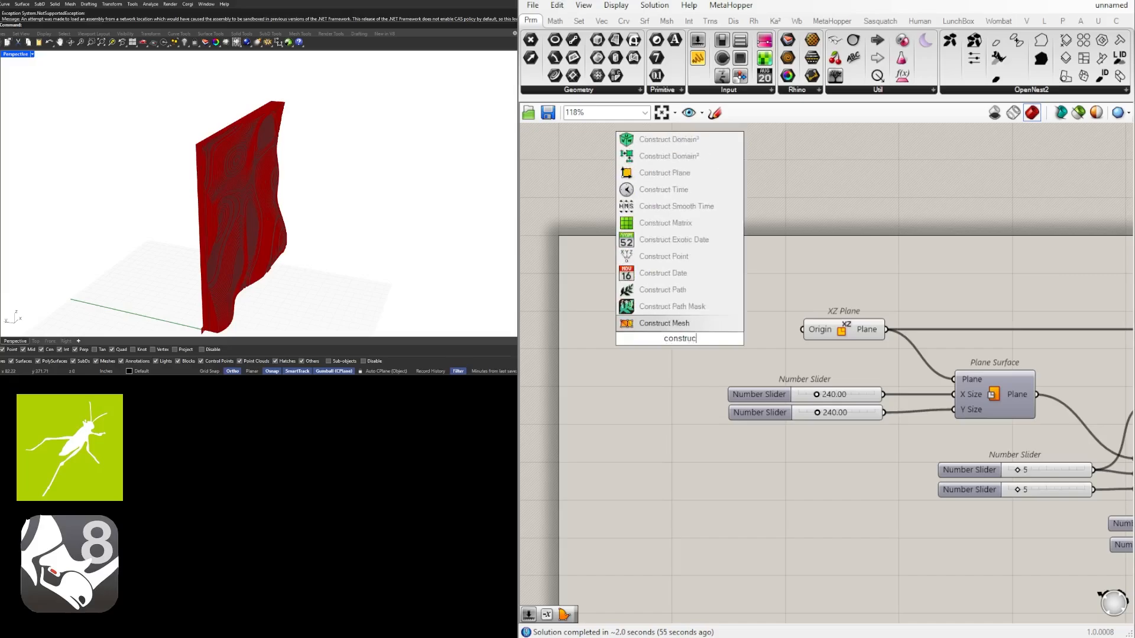
pyautogui.write('t')
pyautogui.click(655, 273)
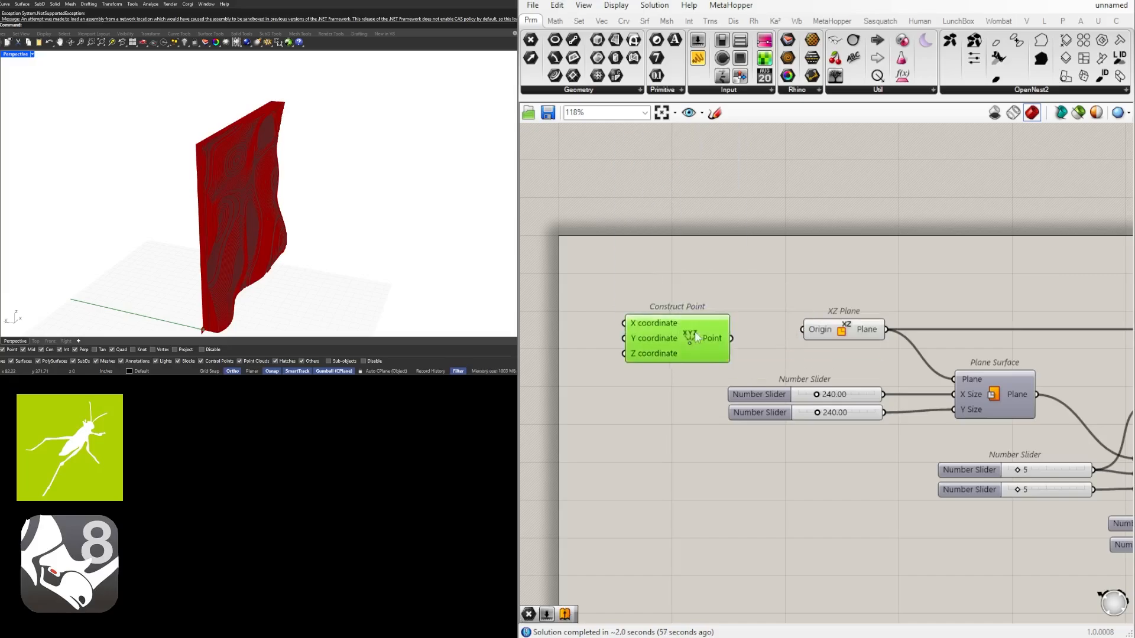
pyautogui.moveTo(695, 337); pyautogui.dragTo(653, 325)
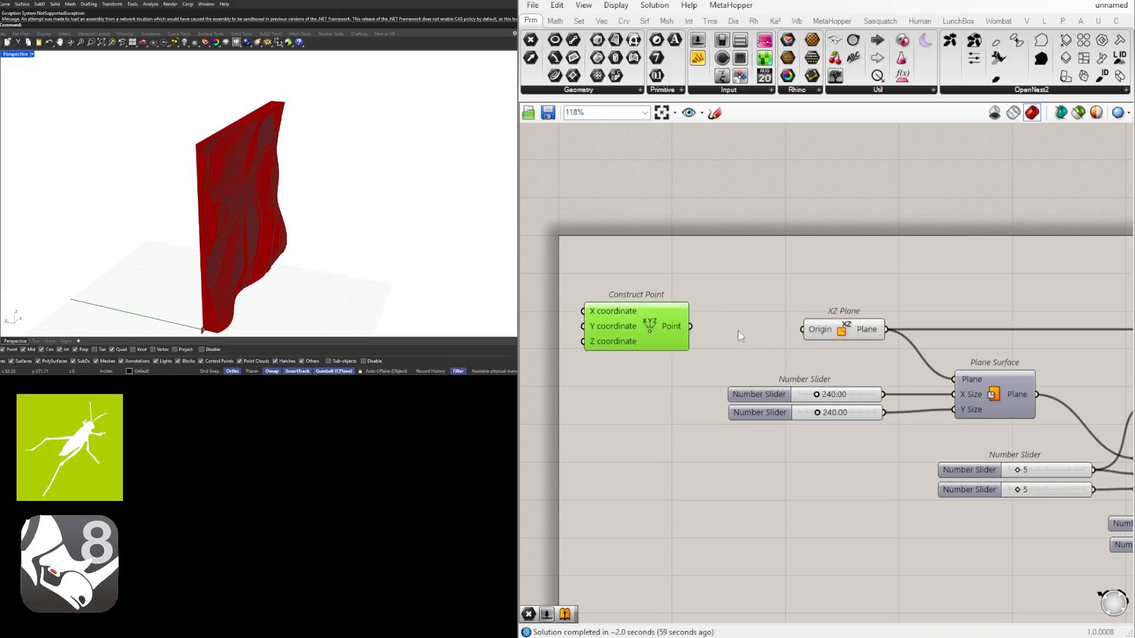
# Add a Point parameter fed by Construct Point's Point output and connect it to XZ Plane's Origin input
pyautogui.doubleClick(739, 335)
pyautogui.write('point')
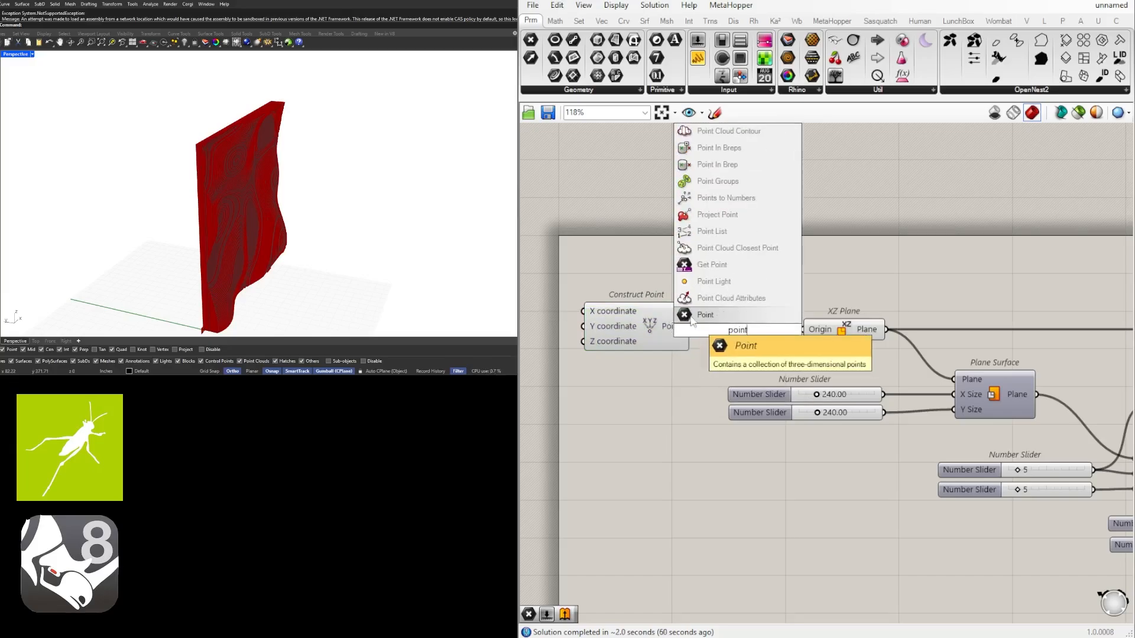
pyautogui.press('Return')
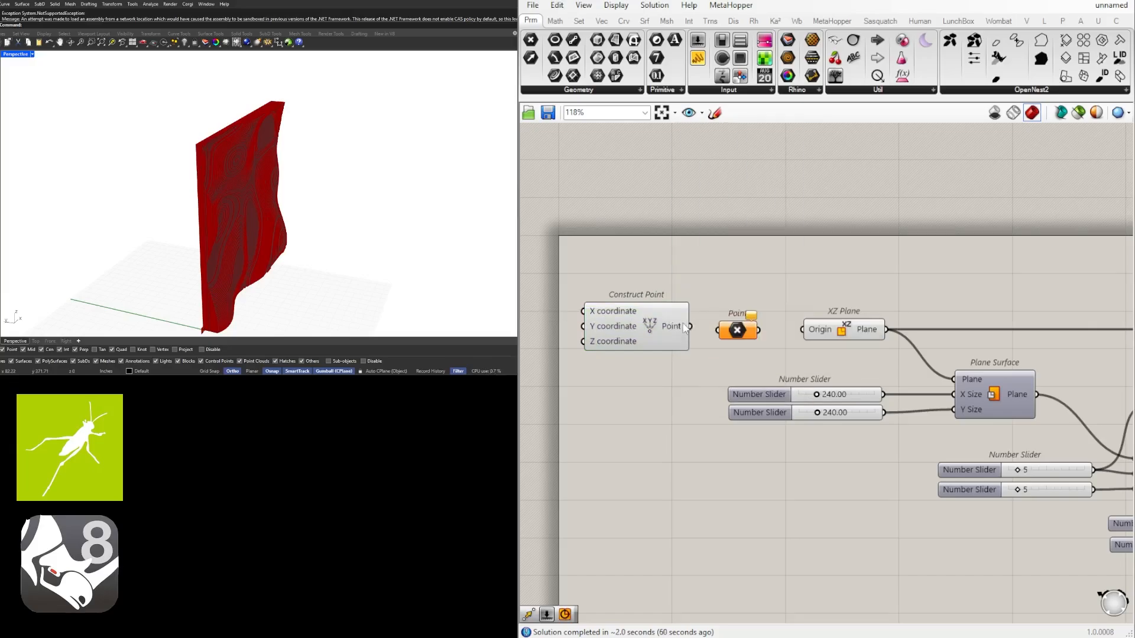
pyautogui.moveTo(689, 326); pyautogui.dragTo(731, 327)
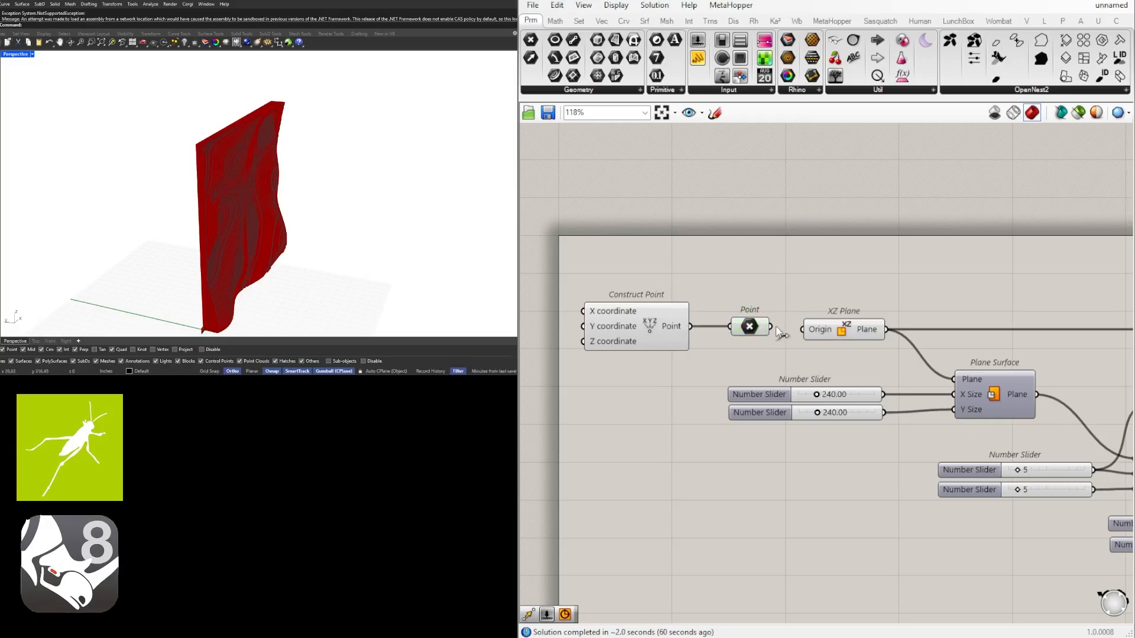
pyautogui.moveTo(771, 327); pyautogui.dragTo(803, 329)
# Align Construct Point and the Point parameter with XZ Plane, and put the Point parameter in its own group
pyautogui.moveTo(574, 282); pyautogui.dragTo(779, 362)
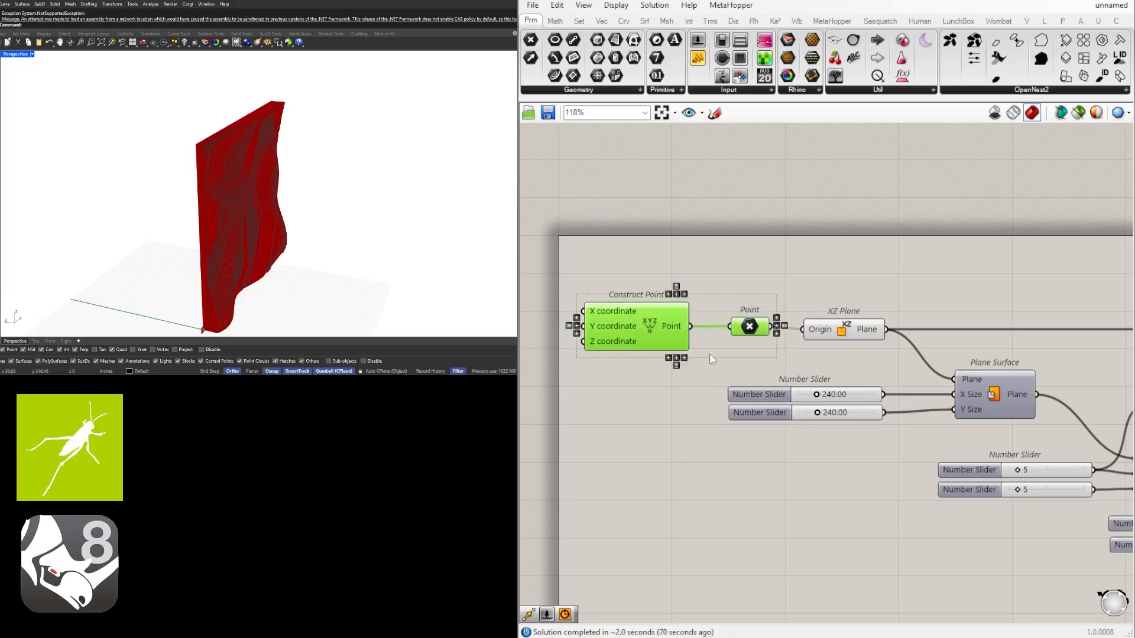
pyautogui.moveTo(669, 335); pyautogui.dragTo(672, 338)
pyautogui.click(760, 323)
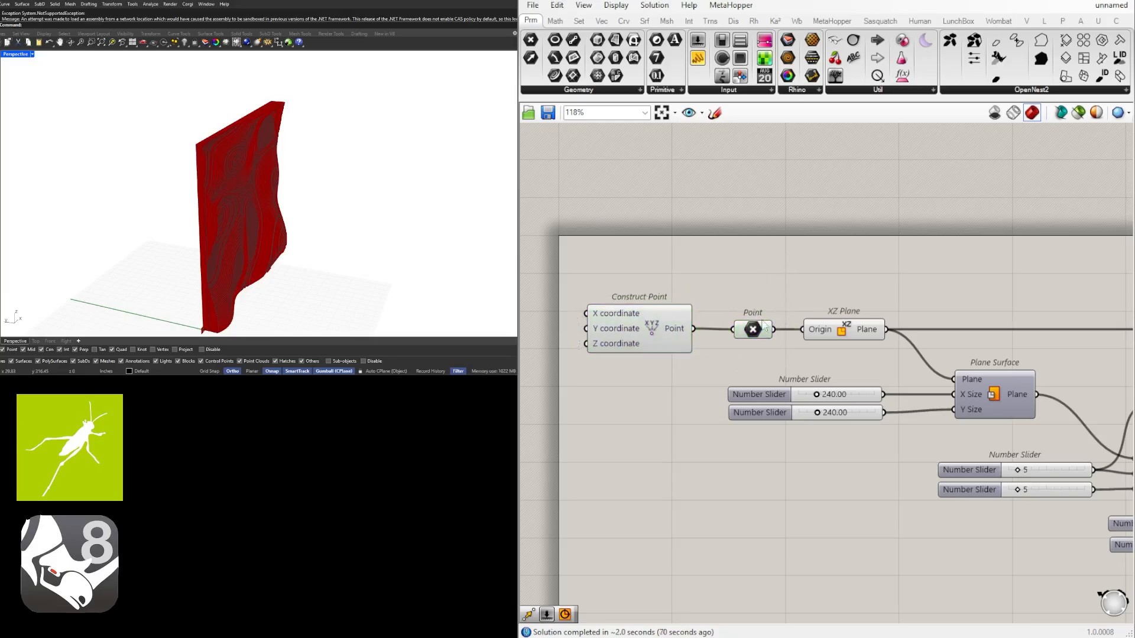
pyautogui.hotkey('ctrl', 'g')
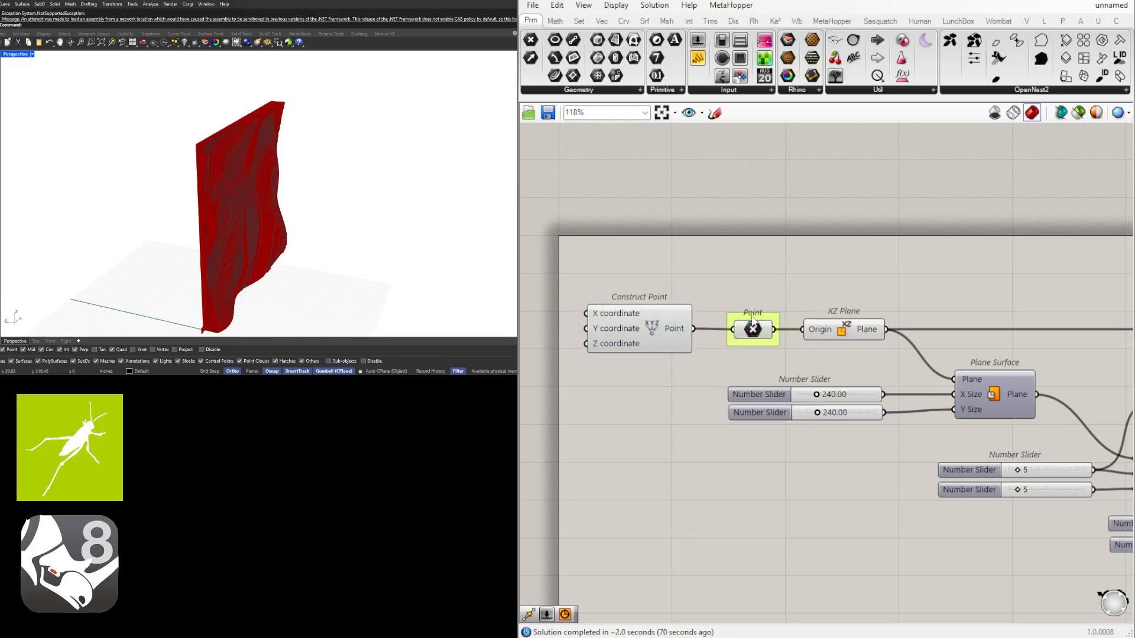
# Label the group around the Point parameter "SET ONE POINT"
pyautogui.rightClick(753, 320)
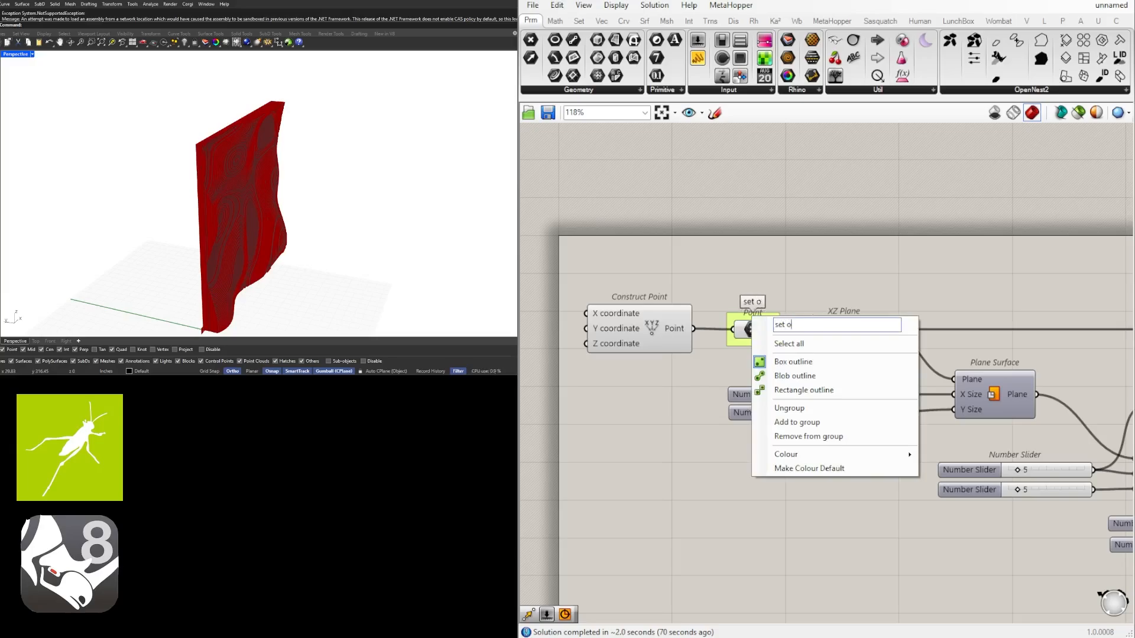
pyautogui.press('BackSpace')
pyautogui.press('BackSpace')
pyautogui.press('BackSpace')
pyautogui.press('BackSpace')
pyautogui.press('BackSpace')
pyautogui.press('BackSpace')
pyautogui.write('SET ONE POINT')
pyautogui.press('Return')
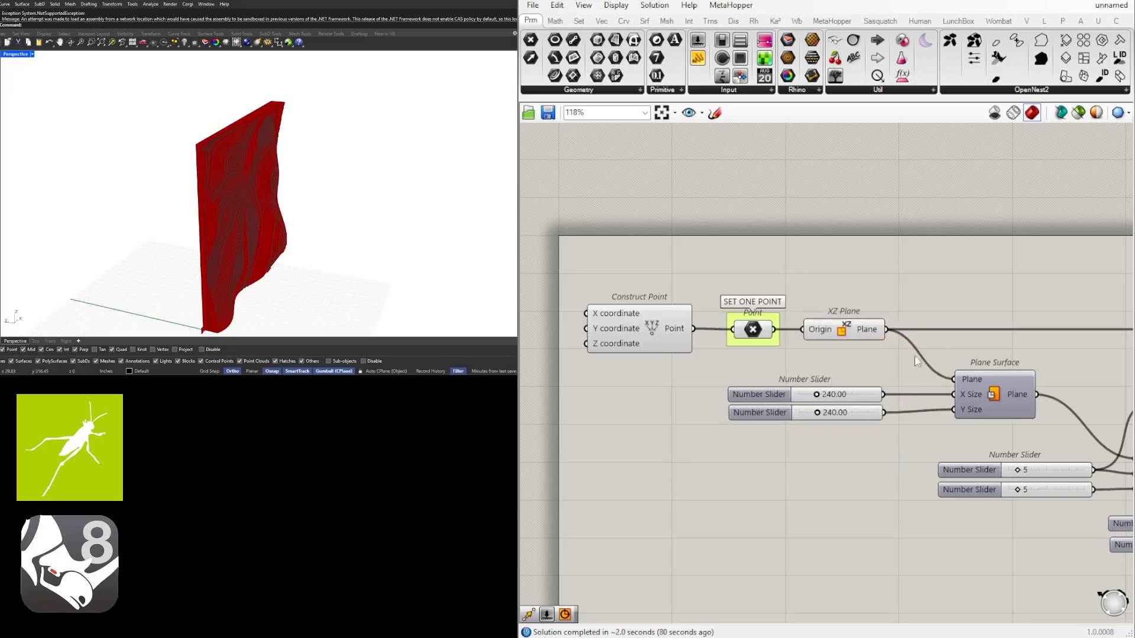
# Rename the two size sliders feeding Plane Surface as X and Y, matching the X Size and Y Size inputs
pyautogui.scroll(4, 719, 370)
pyautogui.rightClick(717, 370)
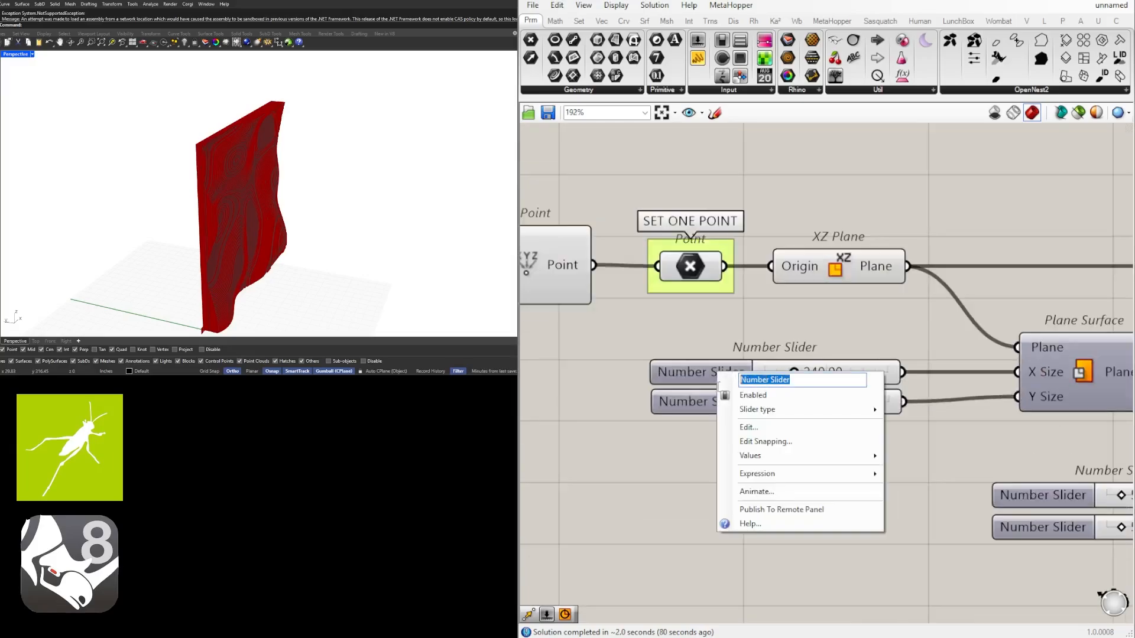
pyautogui.write('X')
pyautogui.press('Return')
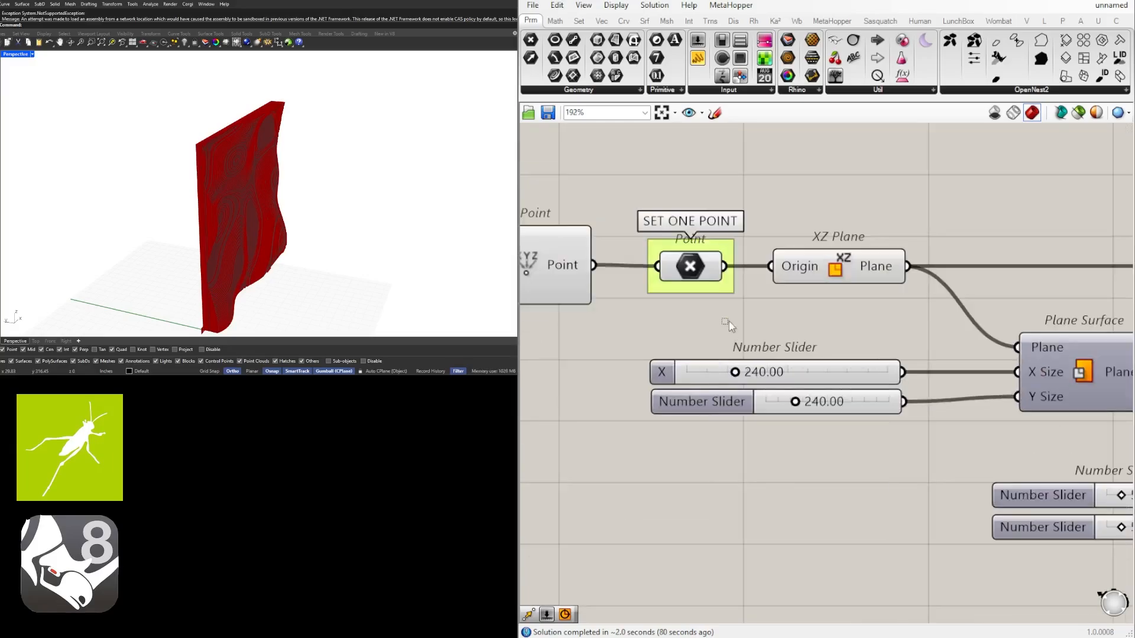
pyautogui.rightClick(700, 403)
pyautogui.write('Y')
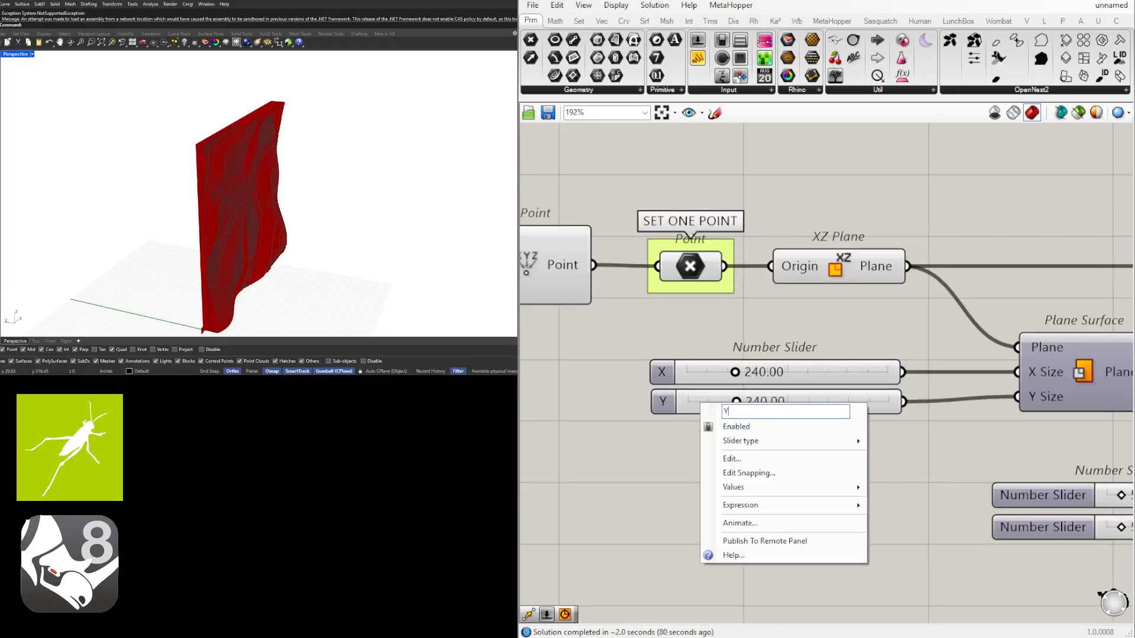
pyautogui.press('Return')
# Space the X and Y sliders apart vertically and put each one in its own group
pyautogui.moveTo(669, 406); pyautogui.dragTo(666, 426)
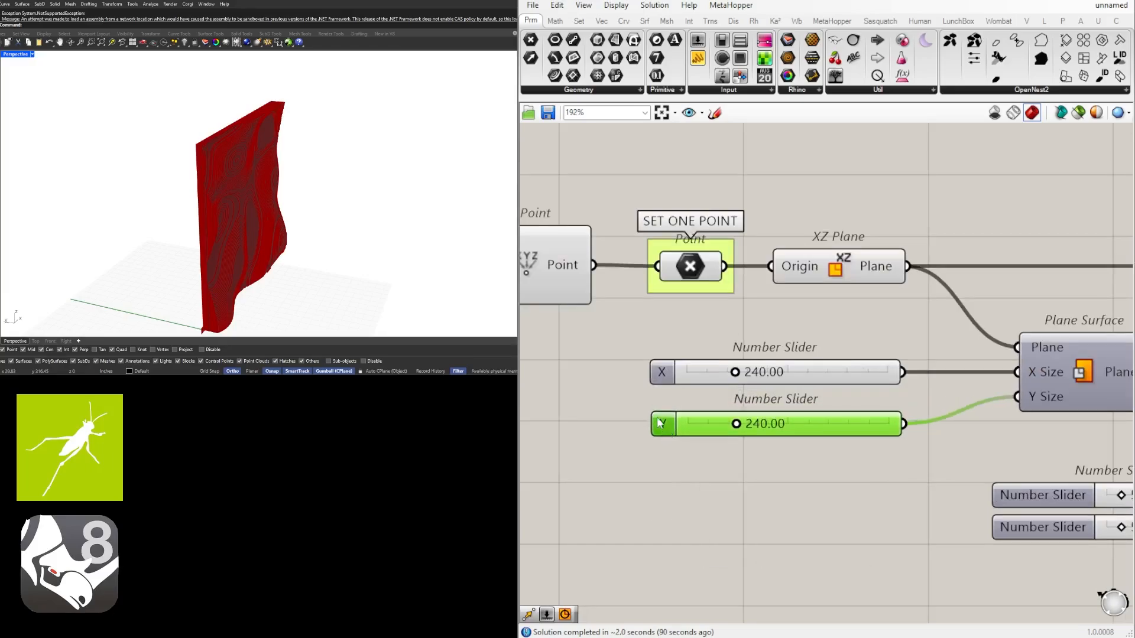
pyautogui.hotkey('ctrl', 'g')
pyautogui.click(666, 377)
pyautogui.hotkey('ctrl', 'g')
pyautogui.moveTo(667, 377); pyautogui.dragTo(666, 372)
pyautogui.click(670, 324)
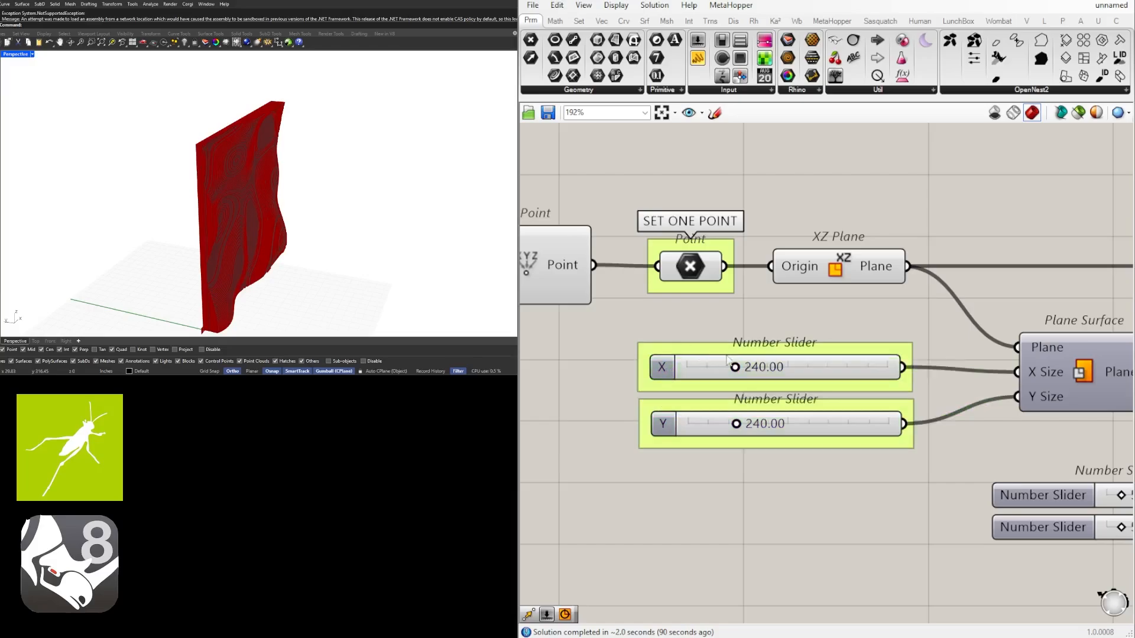
# Rename the two count sliders feeding Divide Surface as U and V
pyautogui.scroll(-3, 670, 324)
pyautogui.moveTo(951, 445); pyautogui.dragTo(727, 434, button='right')
pyautogui.scroll(1, 730, 437)
pyautogui.rightClick(650, 417)
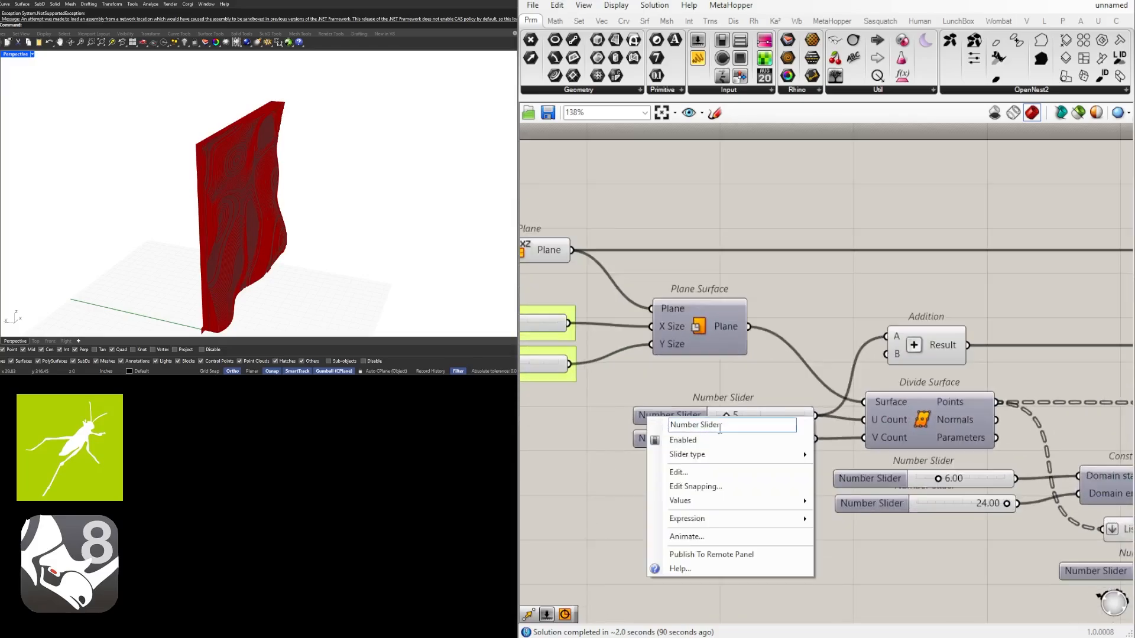
pyautogui.moveTo(726, 427); pyautogui.dragTo(638, 408)
pyautogui.write('U')
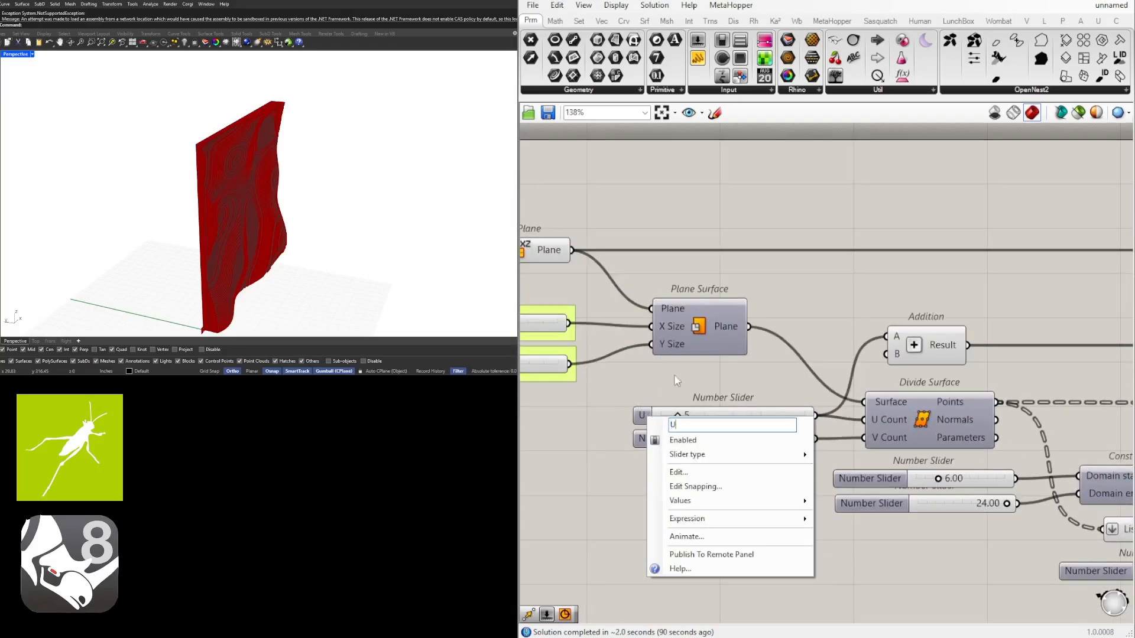
pyautogui.press('Return')
pyautogui.rightClick(651, 440)
pyautogui.moveTo(728, 454); pyautogui.dragTo(649, 454)
pyautogui.write('V')
pyautogui.press('Return')
# Move the V slider slightly below the U slider and put each of the two in its own group
pyautogui.click(650, 446)
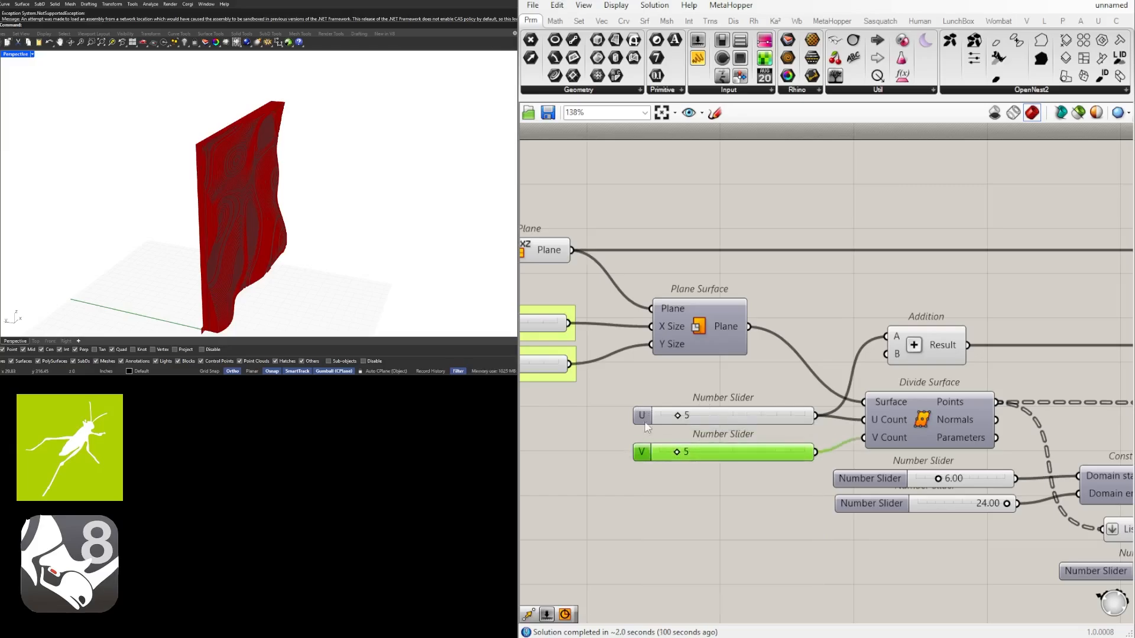
pyautogui.click(645, 419)
pyautogui.hotkey('ctrl', 'g')
pyautogui.click(645, 453)
pyautogui.hotkey('ctrl', 'g')
pyautogui.click(677, 487)
# Rename the Construct Domain sliders: MIN for the domain start and MAX for the domain end
pyautogui.scroll(-2, 743, 509)
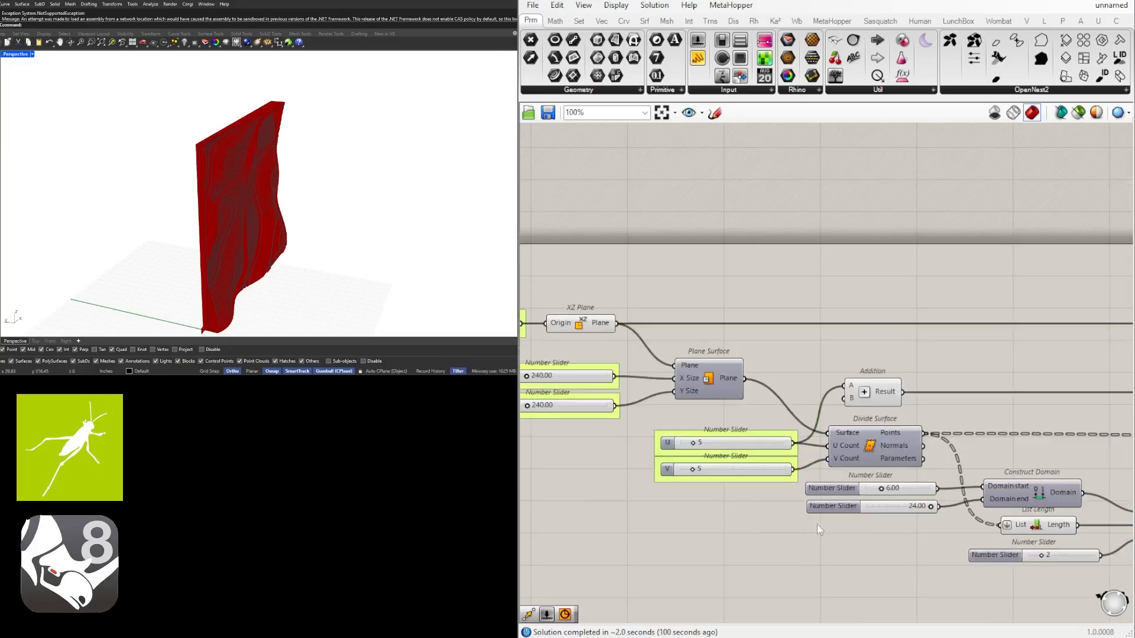
pyautogui.moveTo(817, 523); pyautogui.dragTo(641, 517, button='right')
pyautogui.scroll(4, 642, 518)
pyautogui.rightClick(685, 448)
pyautogui.moveTo(750, 457); pyautogui.dragTo(643, 457)
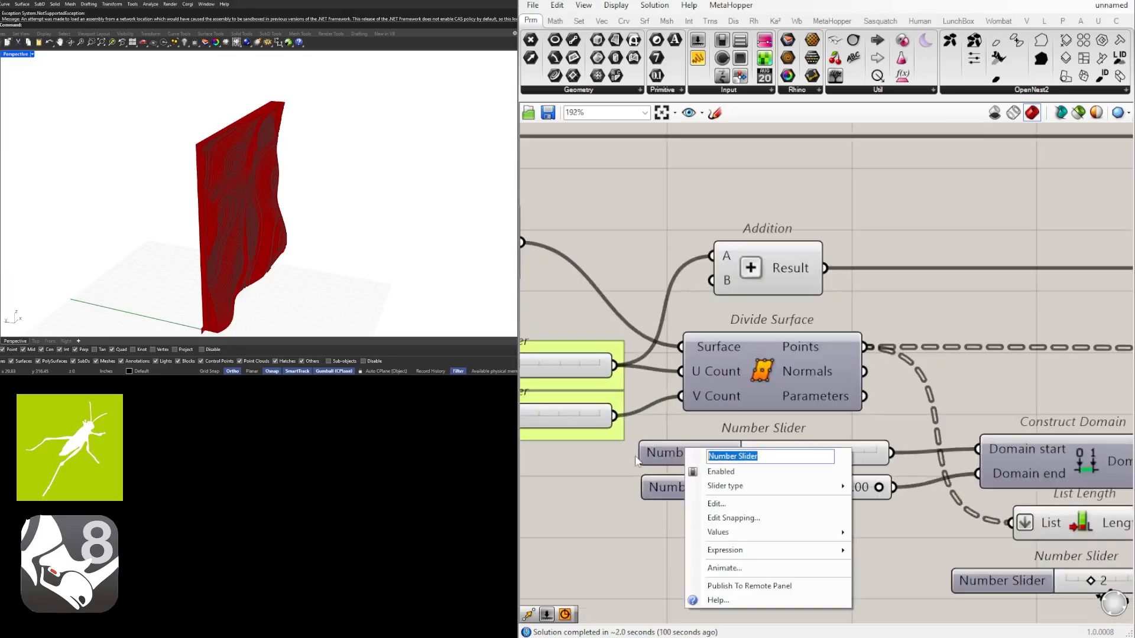
pyautogui.write('MIN')
pyautogui.press('Return')
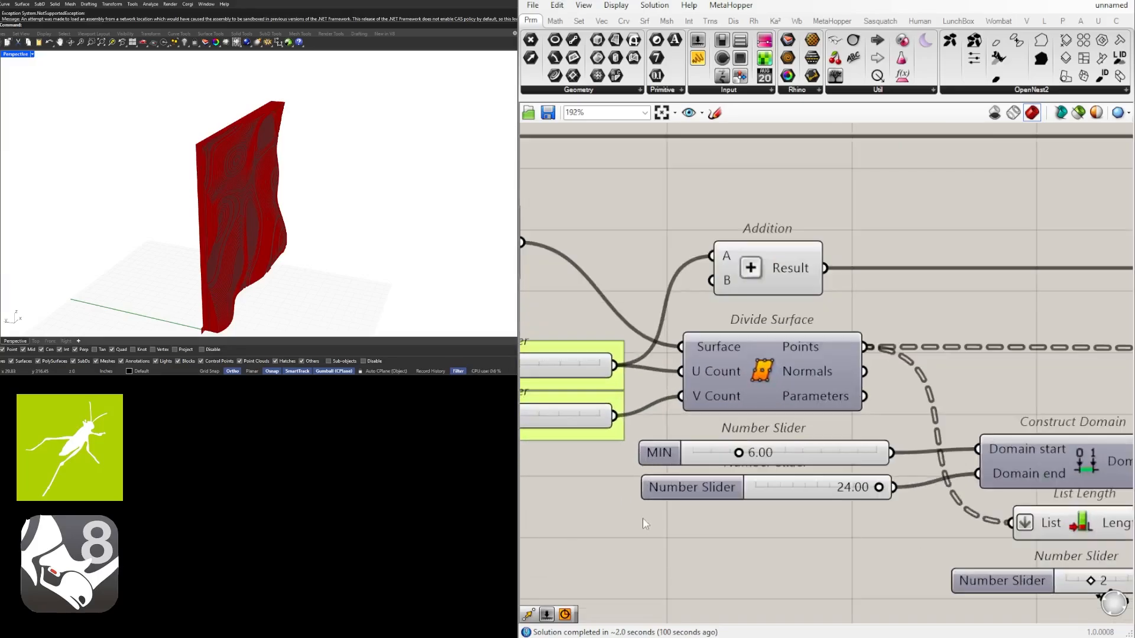
pyautogui.rightClick(681, 480)
pyautogui.moveTo(772, 487); pyautogui.dragTo(684, 486)
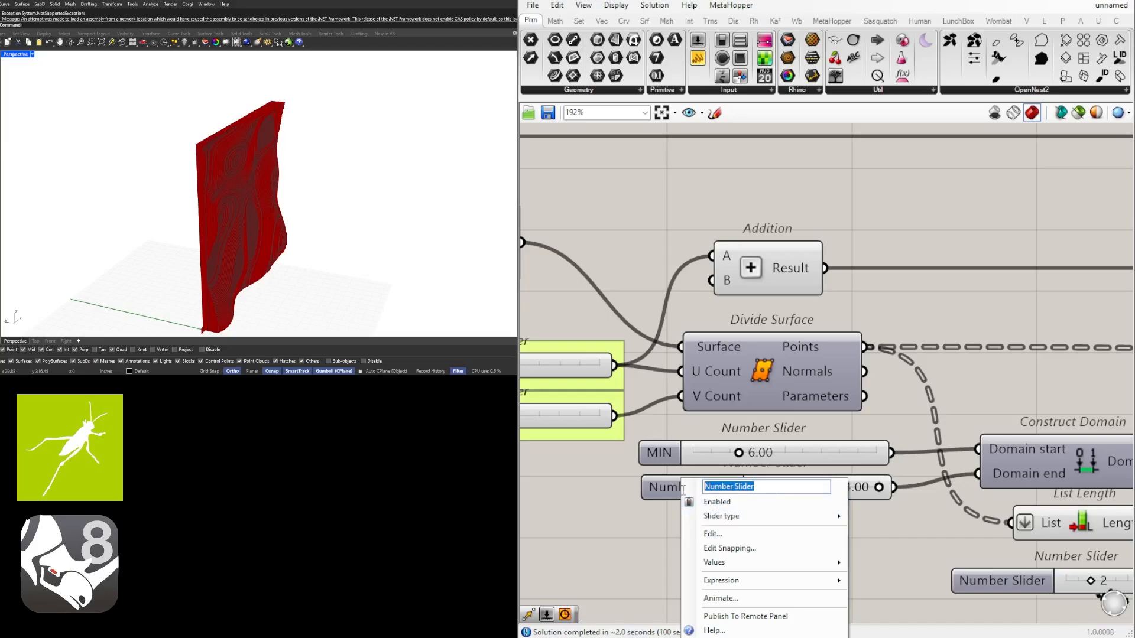
pyautogui.write('MAX')
pyautogui.press('Return')
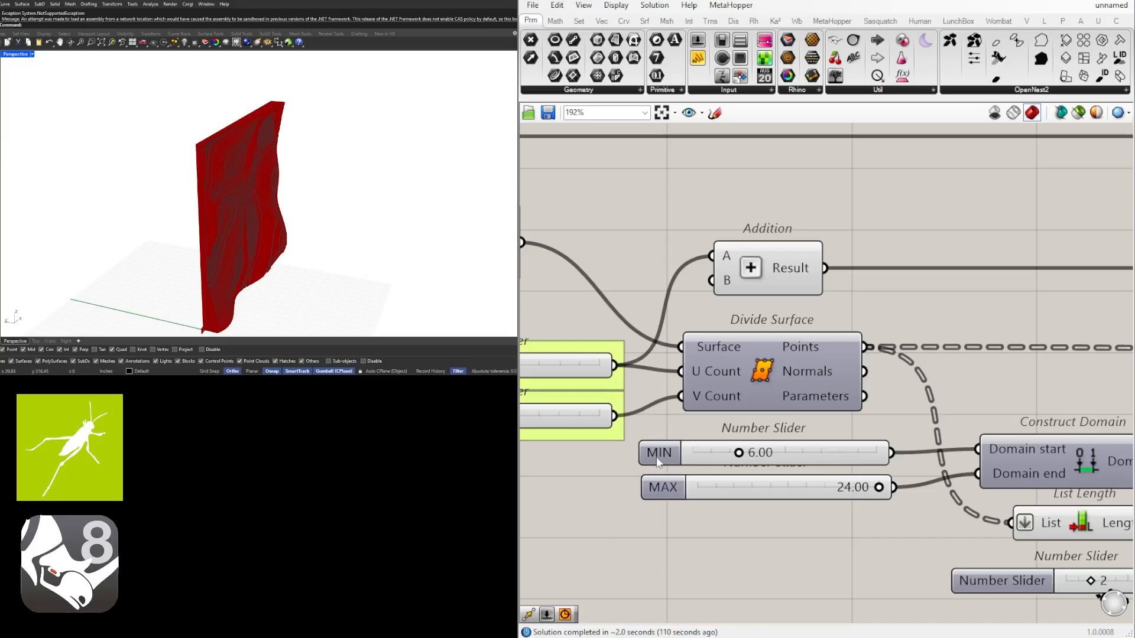
# Put the MIN and MAX sliders in separate groups and space them apart below Divide Surface
pyautogui.click(656, 456)
pyautogui.hotkey('ctrl', 'g')
pyautogui.click(673, 486)
pyautogui.hotkey('ctrl', 'g')
pyautogui.moveTo(672, 486); pyautogui.dragTo(673, 505)
pyautogui.moveTo(712, 551); pyautogui.dragTo(654, 451)
pyautogui.moveTo(658, 456); pyautogui.dragTo(659, 475)
pyautogui.click(729, 426)
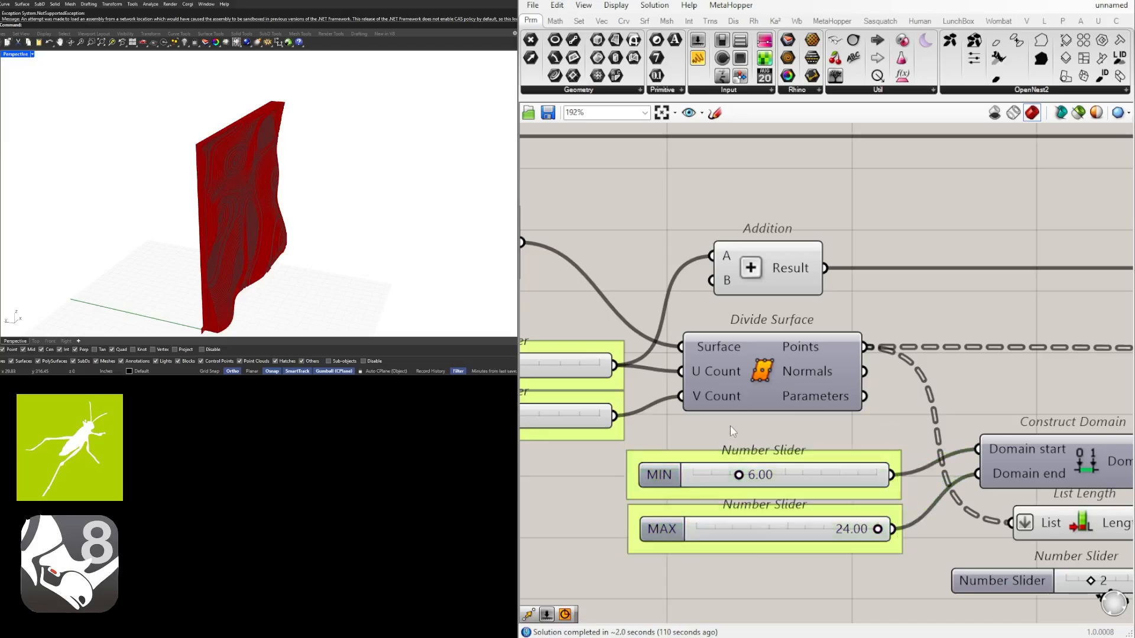
# Rename the slider feeding Random's Seed input as SEED and put it in its own group
pyautogui.scroll(-5, 743, 470)
pyautogui.moveTo(895, 513); pyautogui.dragTo(766, 472, button='right')
pyautogui.scroll(3, 766, 471)
pyautogui.moveTo(743, 481); pyautogui.dragTo(736, 486)
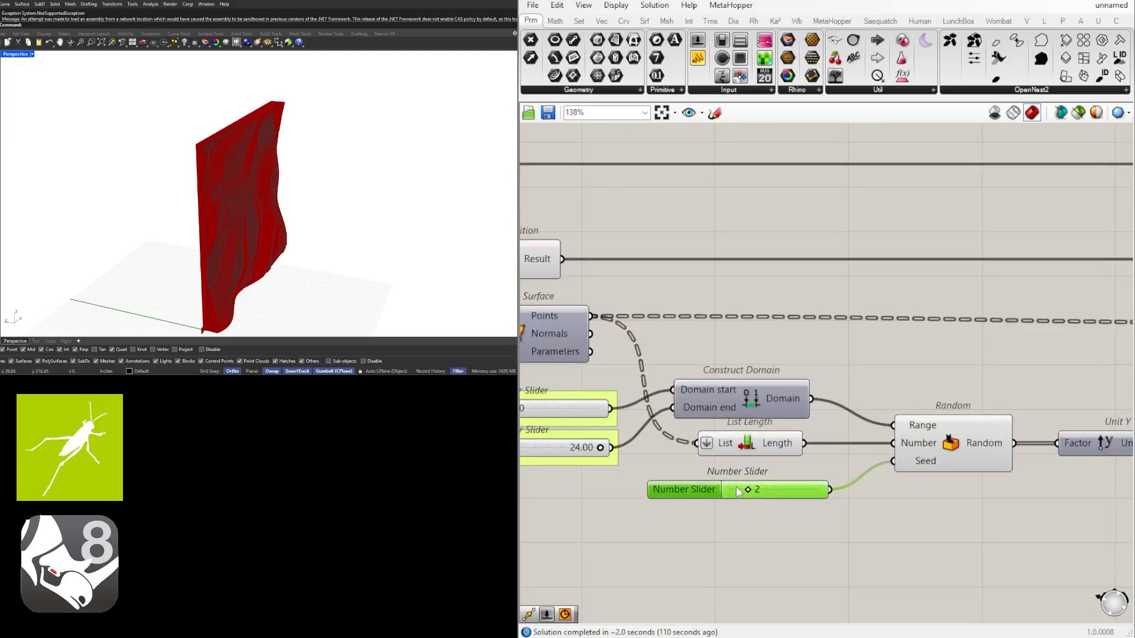
pyautogui.rightClick(698, 492)
pyautogui.write('S')
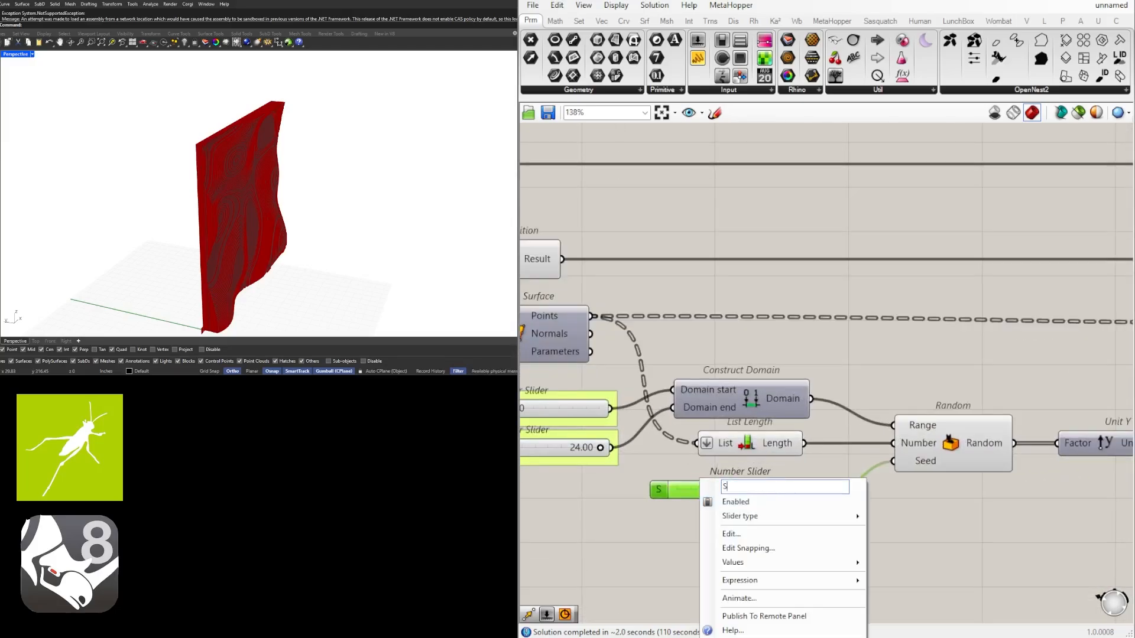
pyautogui.write('EED')
pyautogui.press('Return')
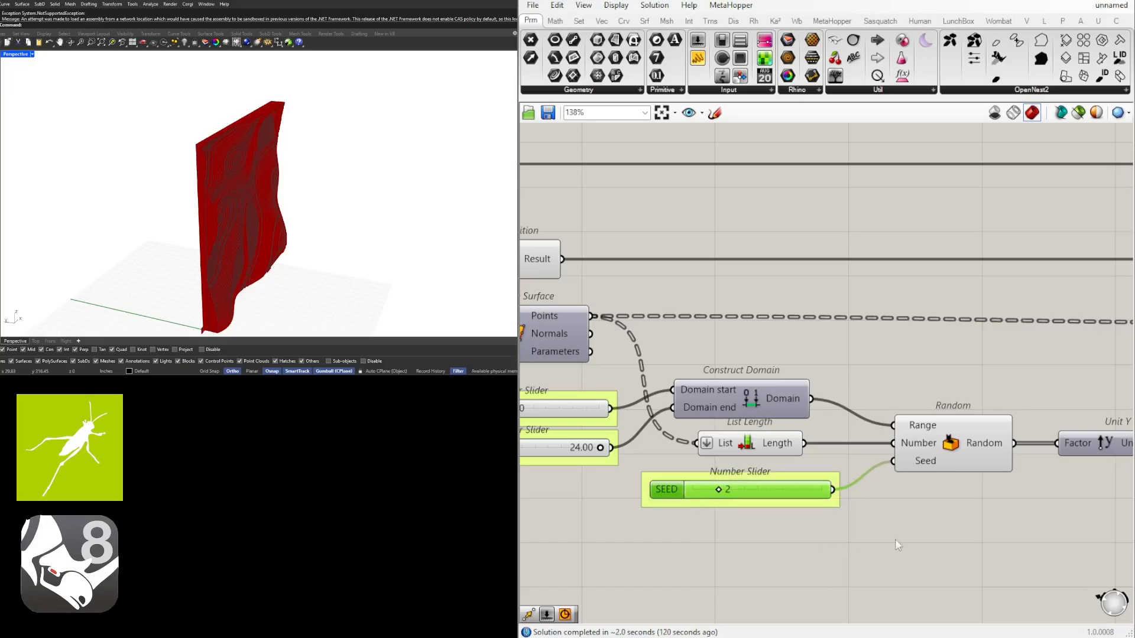
# Rename the slider driving Contour's Distance input as CONTOUR SPACING and put it in its own group
pyautogui.scroll(-4, 956, 521)
pyautogui.moveTo(1000, 523); pyautogui.dragTo(887, 509, button='right')
pyautogui.scroll(1, 868, 513)
pyautogui.moveTo(1083, 507); pyautogui.dragTo(877, 497, button='right')
pyautogui.scroll(-2, 877, 496)
pyautogui.moveTo(1039, 483); pyautogui.dragTo(762, 481, button='right')
pyautogui.moveTo(975, 482); pyautogui.dragTo(732, 481, button='right')
pyautogui.moveTo(1044, 480); pyautogui.dragTo(775, 480, button='right')
pyautogui.scroll(7, 745, 420)
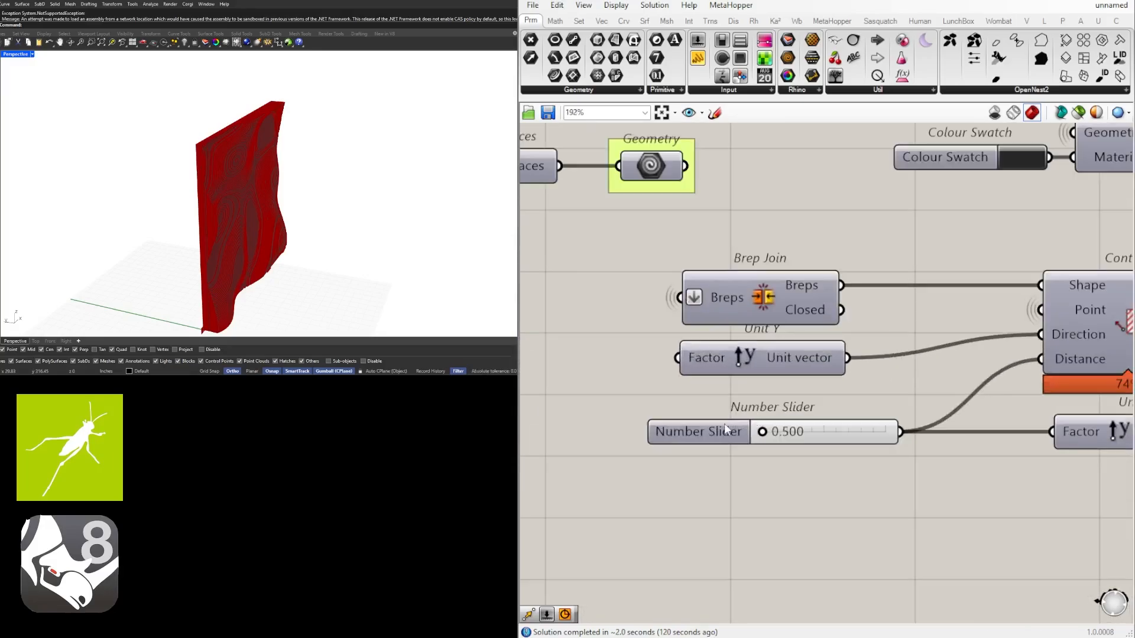
pyautogui.click(726, 428)
pyautogui.rightClick(726, 432)
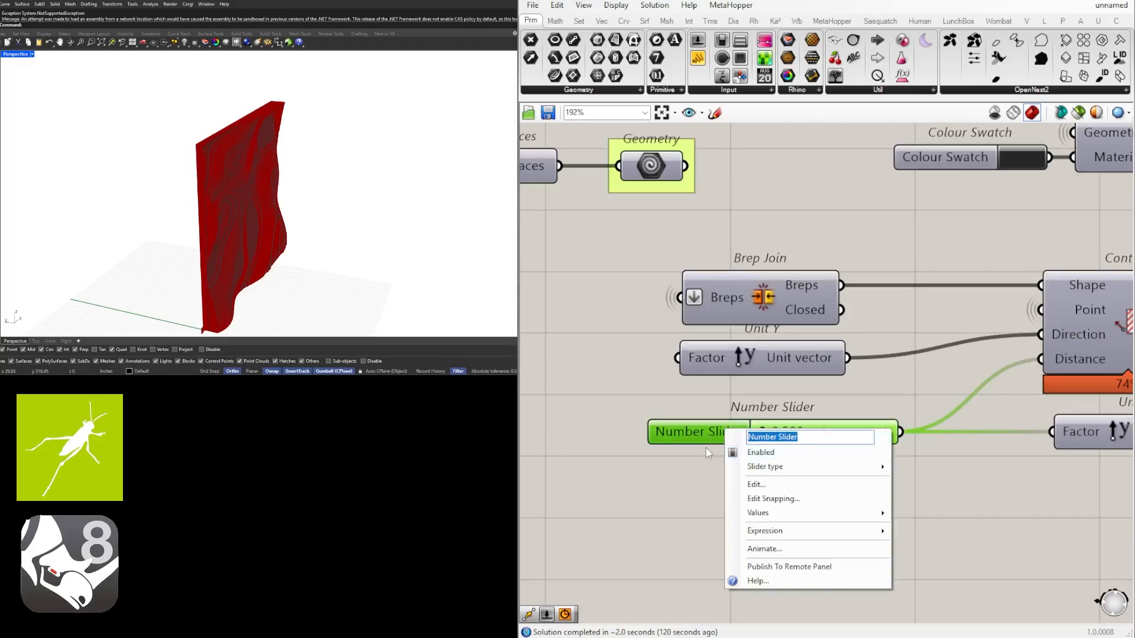
pyautogui.write('CONTOU')
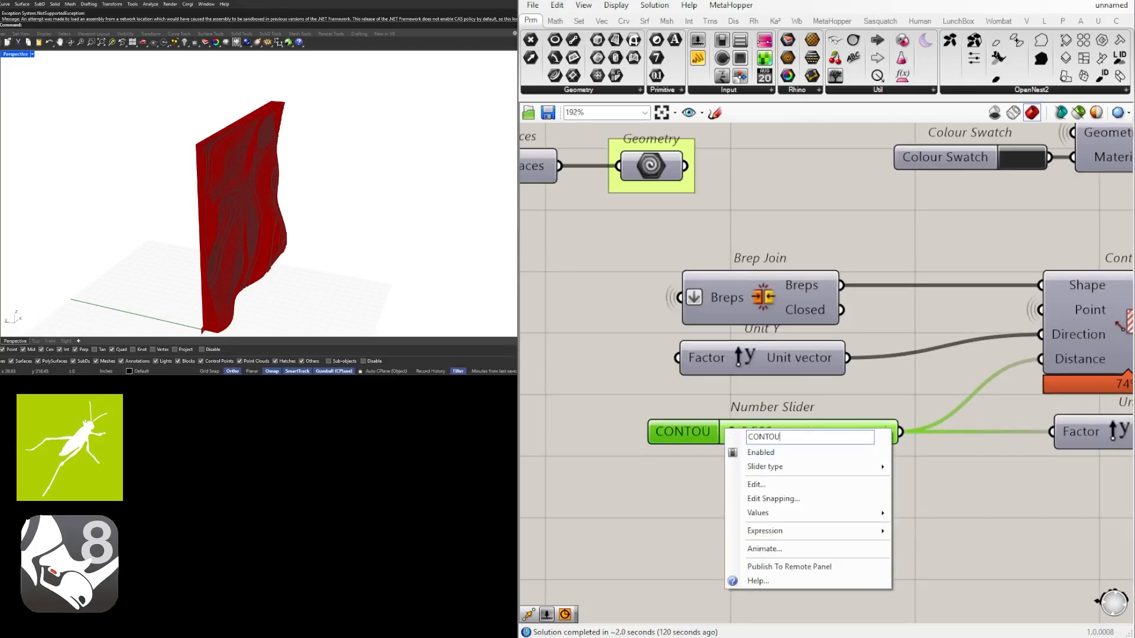
pyautogui.write('R SPACING')
pyautogui.press('Return')
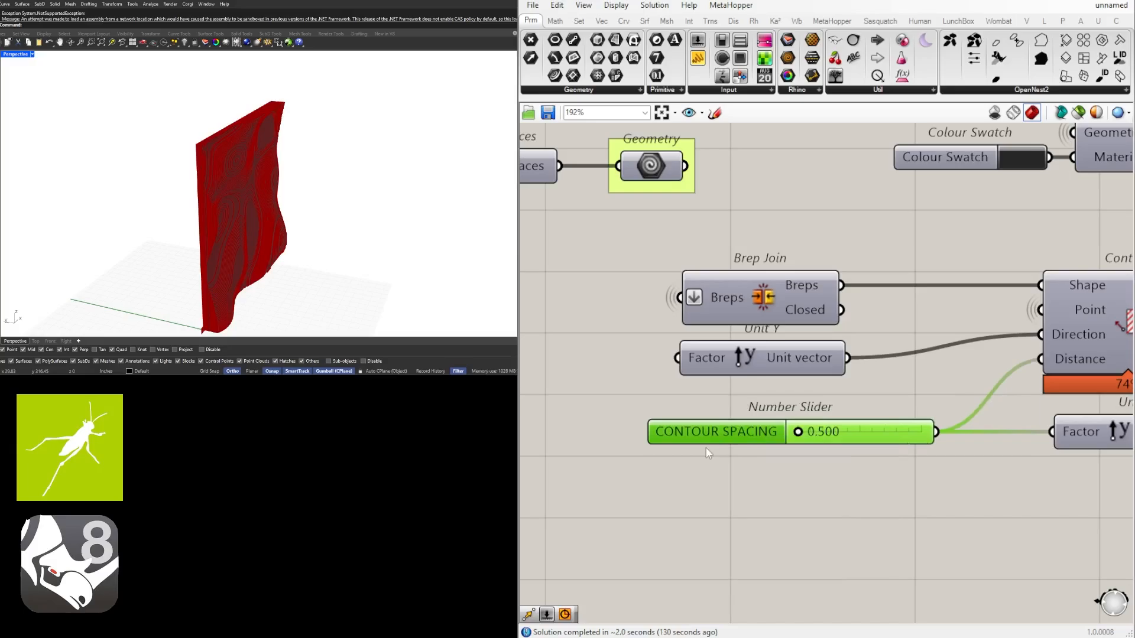
pyautogui.hotkey('ctrl', 'g')
# Review the whole definition for ungrouped inputs and outputs, and inspect the contoured panel from the front in the Rhino viewport
pyautogui.scroll(-3, 733, 430)
pyautogui.moveTo(1099, 511); pyautogui.dragTo(827, 514, button='right')
pyautogui.click(841, 517)
pyautogui.moveTo(1058, 482); pyautogui.dragTo(828, 452, button='right')
pyautogui.scroll(-3, 828, 452)
pyautogui.moveTo(715, 452); pyautogui.dragTo(964, 453, button='right')
pyautogui.scroll(4, 674, 421)
pyautogui.moveTo(680, 423); pyautogui.dragTo(945, 412, button='right')
pyautogui.scroll(-3, 674, 418)
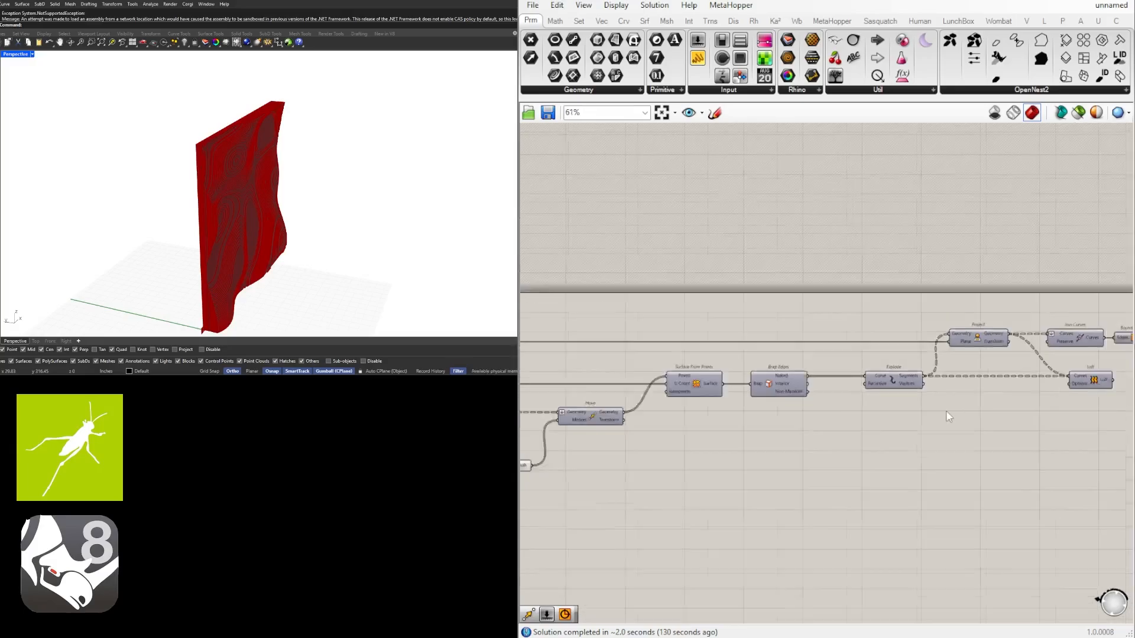
pyautogui.scroll(-1, 819, 420)
pyautogui.moveTo(818, 421); pyautogui.dragTo(1032, 406, button='right')
pyautogui.scroll(2, 701, 447)
pyautogui.moveTo(1045, 461); pyautogui.dragTo(592, 440, button='right')
pyautogui.moveTo(1100, 433); pyautogui.dragTo(761, 438, button='right')
pyautogui.scroll(1, 720, 414)
pyautogui.scroll(-2, 880, 353)
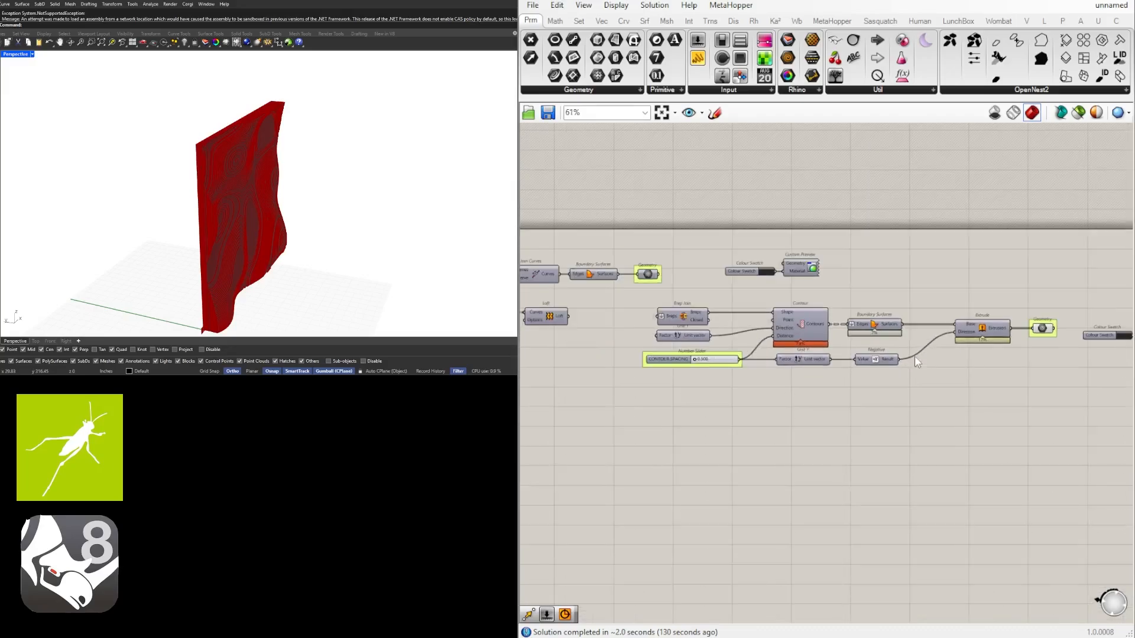
pyautogui.moveTo(914, 355); pyautogui.dragTo(754, 356, button='right')
pyautogui.scroll(2, 884, 331)
pyautogui.moveTo(1071, 387); pyautogui.dragTo(776, 328)
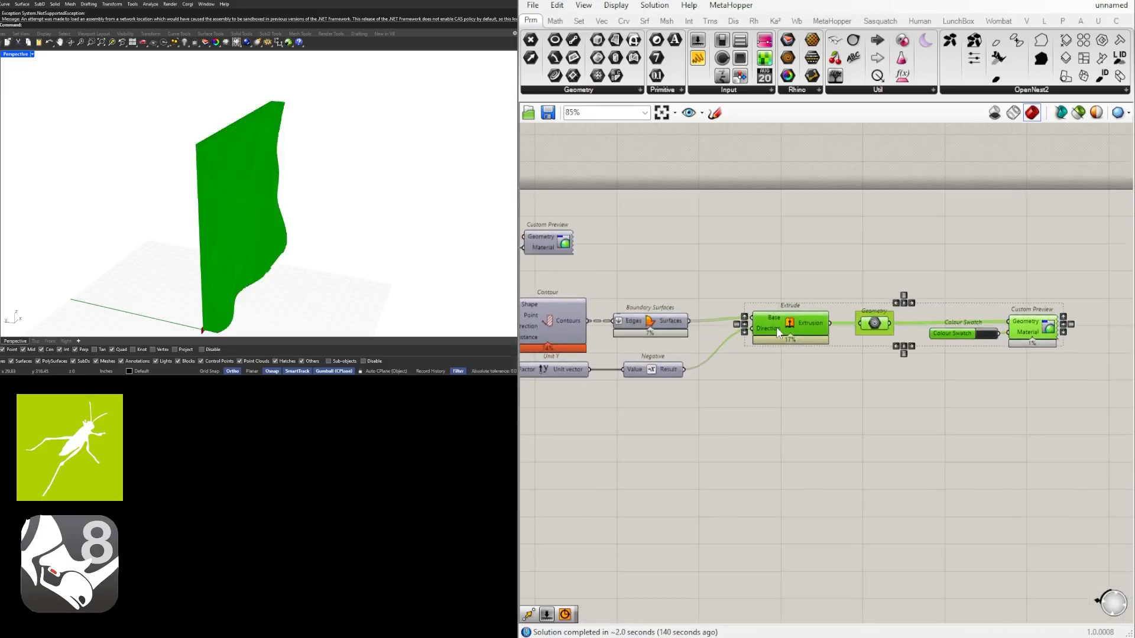
pyautogui.click(796, 350)
pyautogui.scroll(-4, 887, 418)
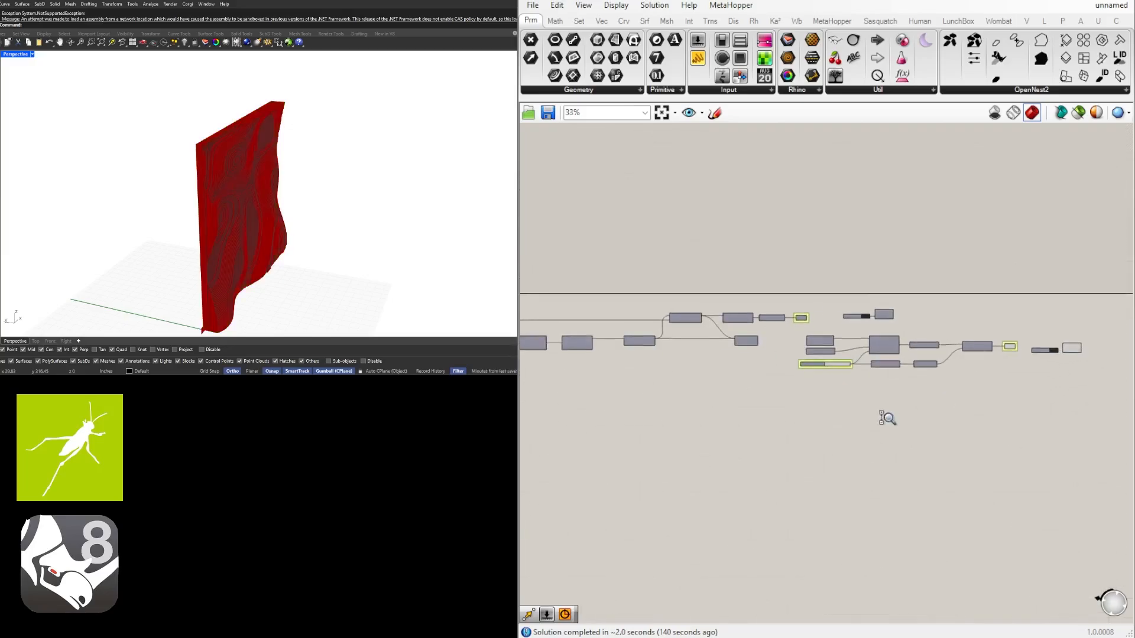
pyautogui.scroll(-1, 886, 418)
pyautogui.scroll(-2, 908, 350)
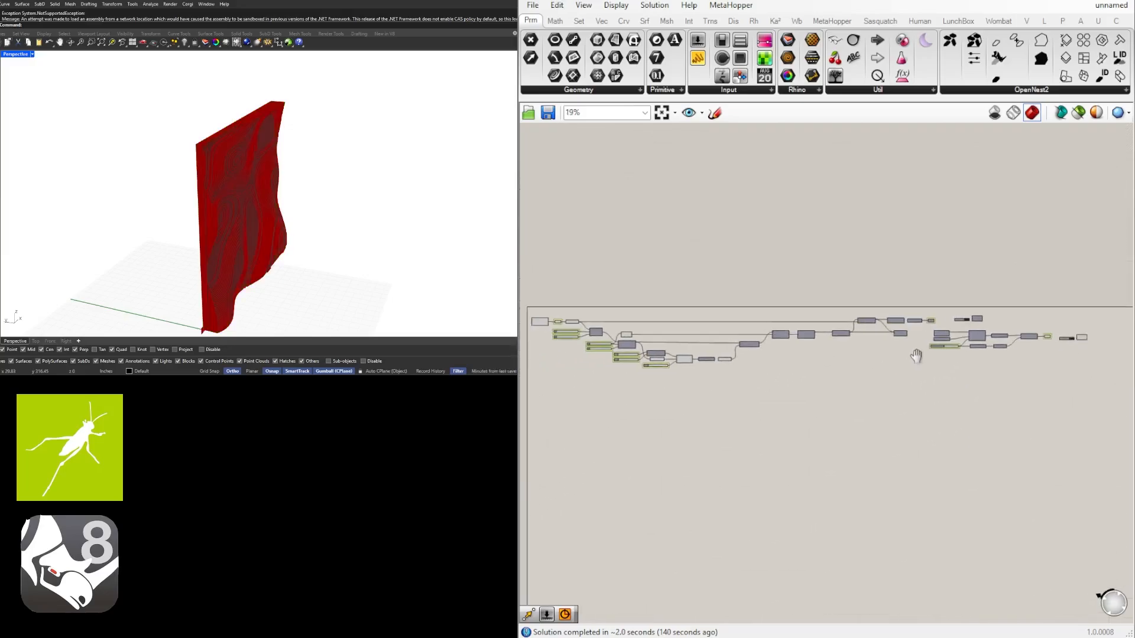
pyautogui.moveTo(313, 204)
pyautogui.mouseDown(button='right')
pyautogui.moveTo(241, 185)
pyautogui.moveTo(242, 194)
pyautogui.mouseUp(button='right')
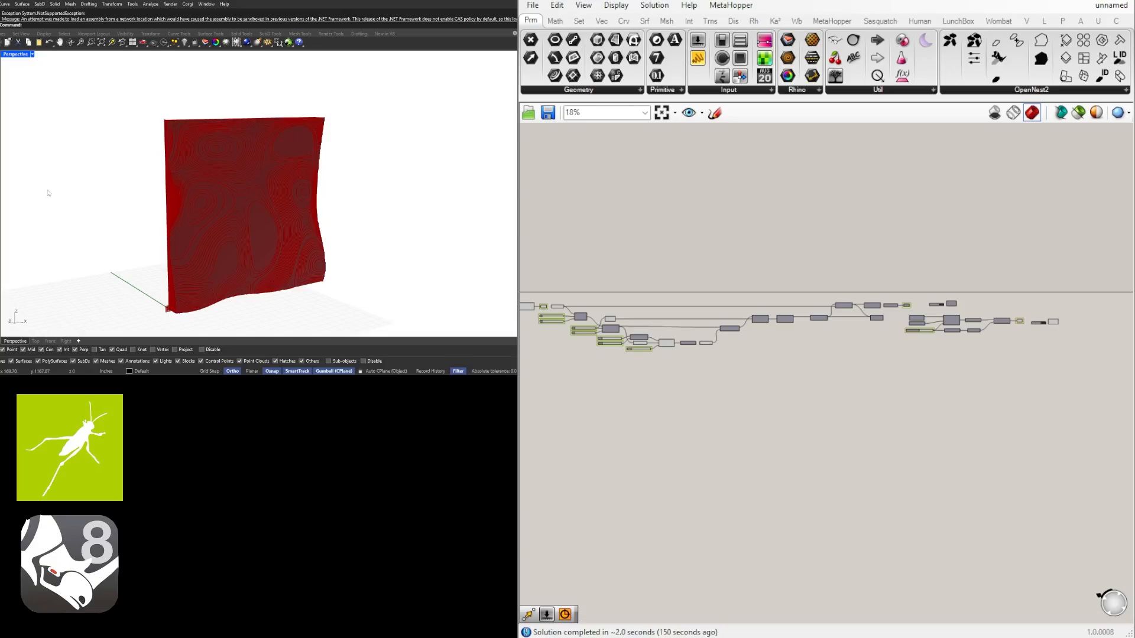
pyautogui.moveTo(255, 213)
pyautogui.mouseDown(button='right')
pyautogui.moveTo(215, 231)
pyautogui.moveTo(205, 211)
pyautogui.moveTo(296, 212)
pyautogui.moveTo(290, 220)
pyautogui.mouseUp(button='right')
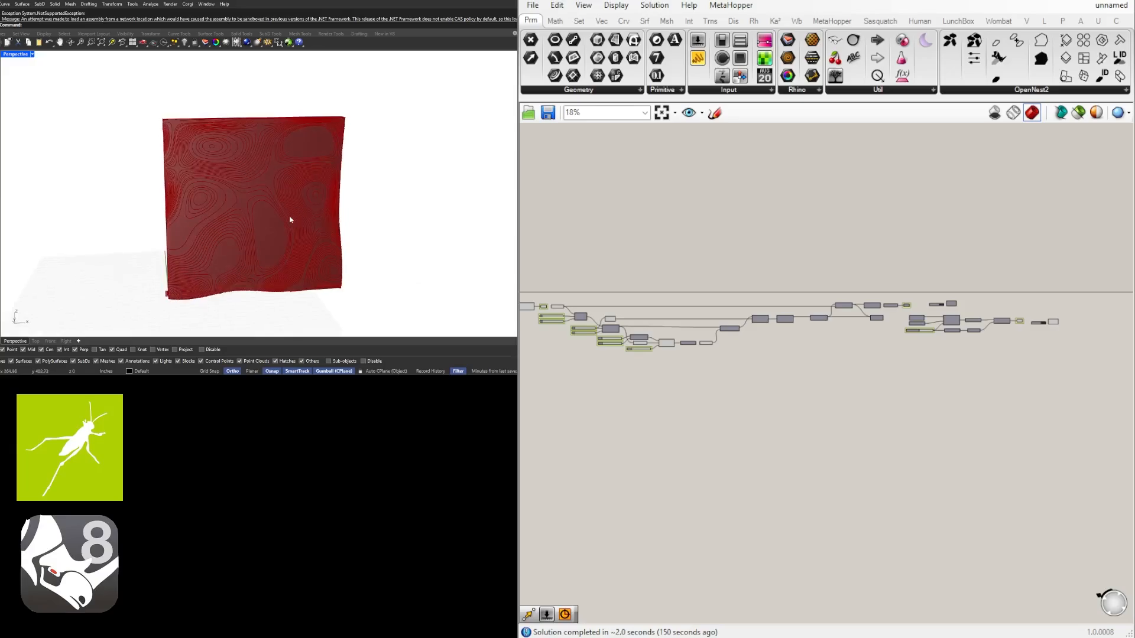
pyautogui.moveTo(980, 372); pyautogui.dragTo(1063, 359, button='right')
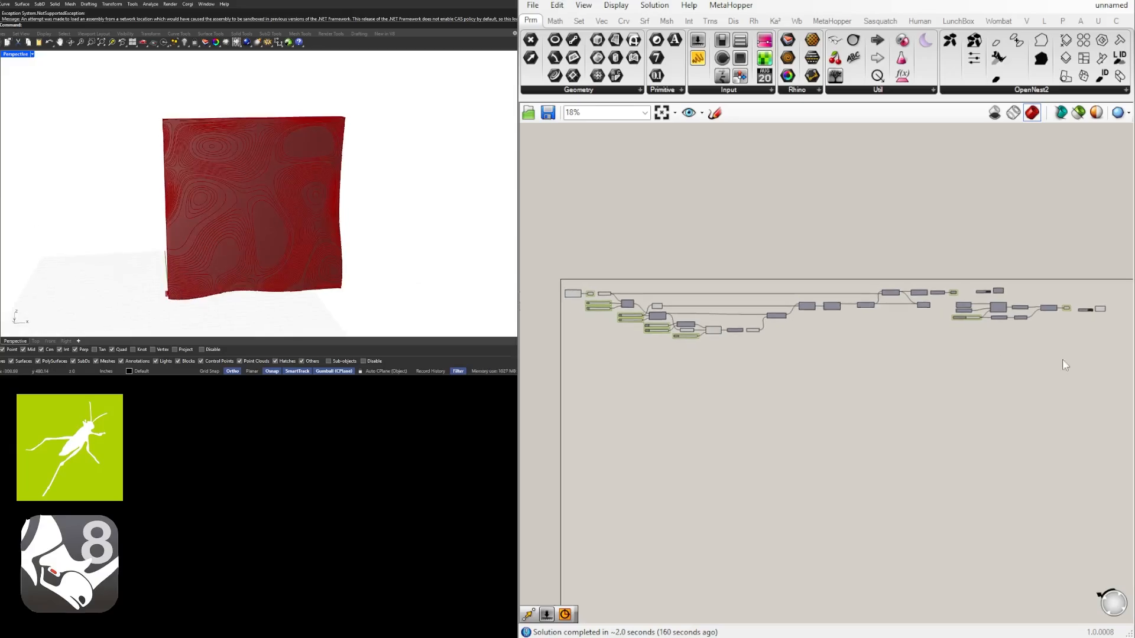